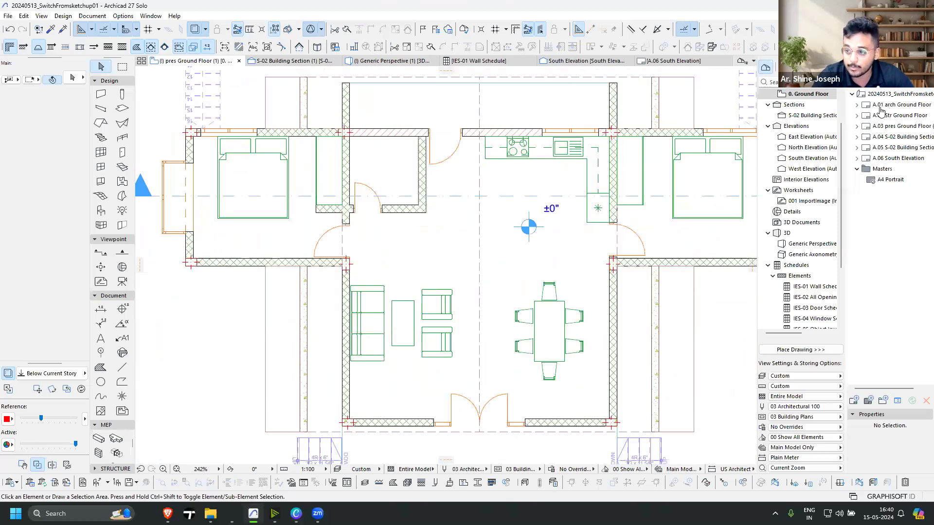
Review the layout sheets A.01 to A.05 for the floor plans and building sections, and return to the presentation ground floor plan
scroll(745, 135, "up", 5)
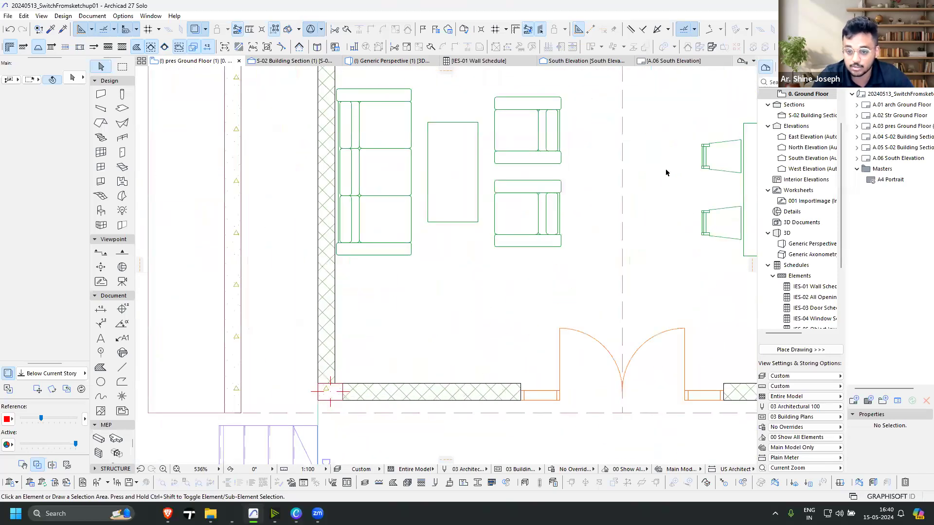
double_click(902, 105)
double_click(900, 116)
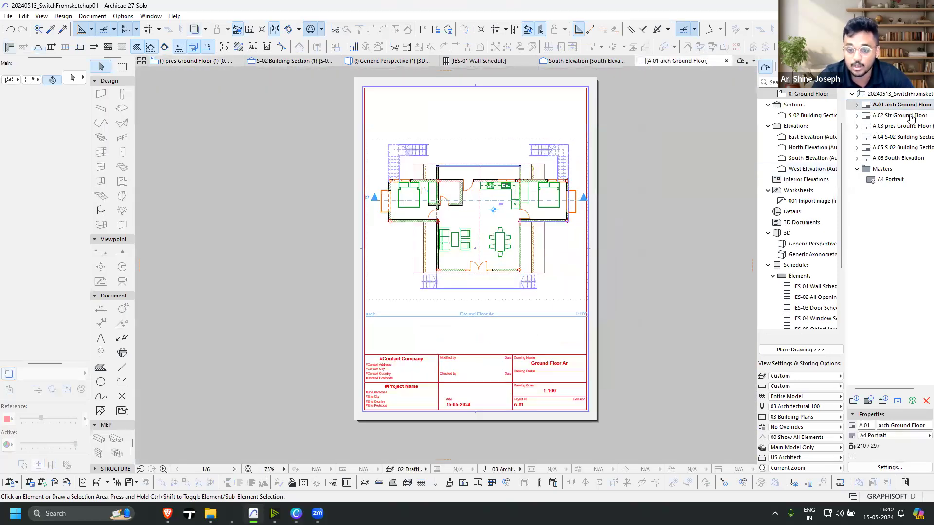
double_click(905, 126)
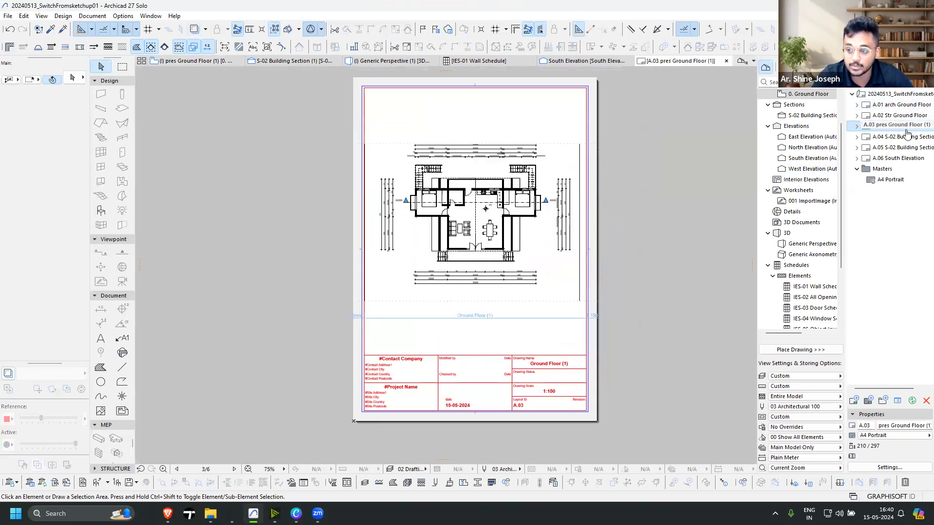
double_click(904, 137)
left_click(907, 145)
double_click(907, 146)
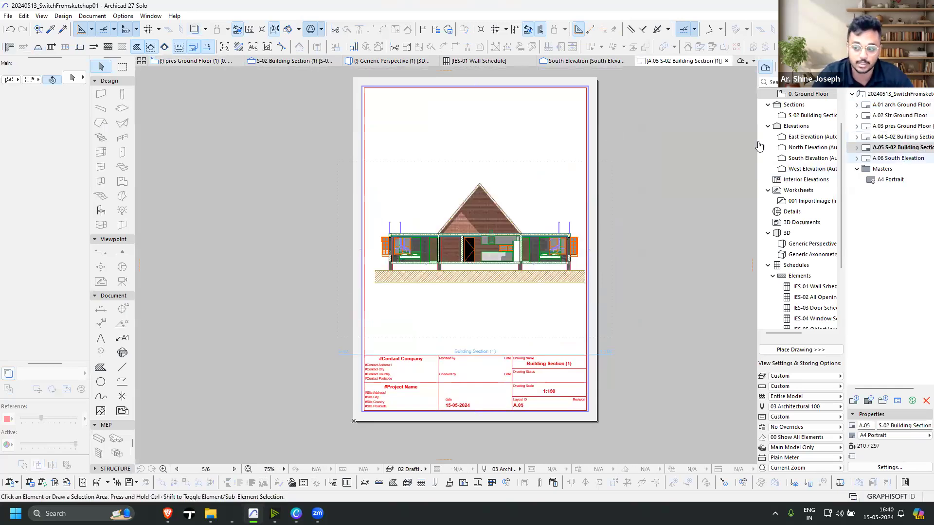
left_click(185, 60)
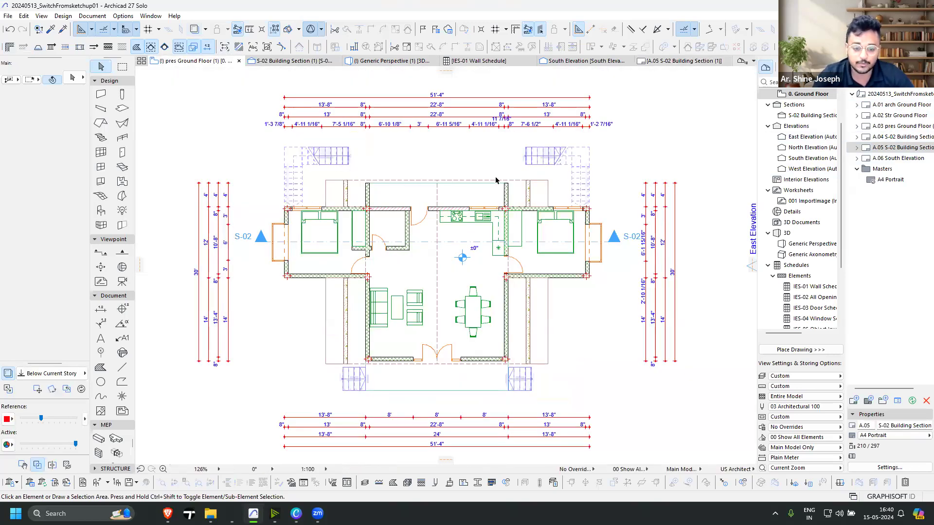
scroll(496, 180, "down", 2)
scroll(496, 180, "up", 2)
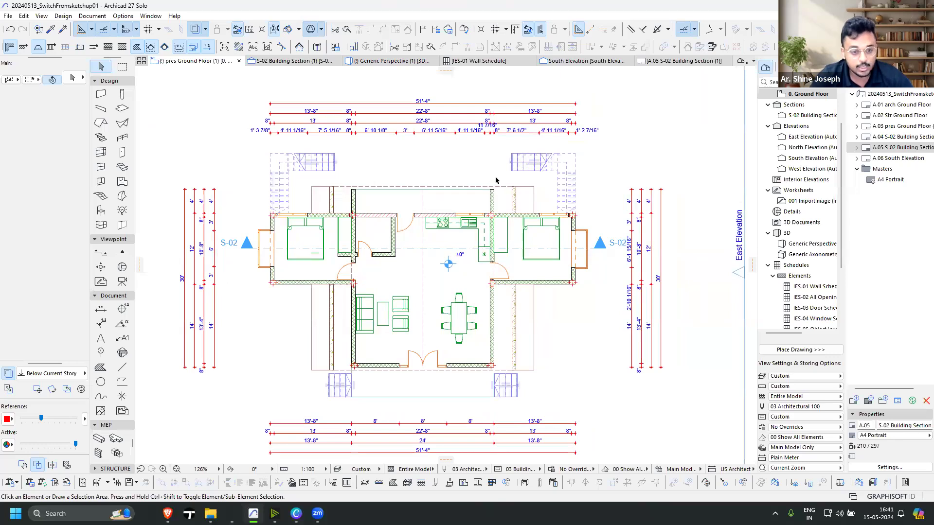
Open levels.xlsx in Excel, examine the X, Y and Z coordinates of the survey points, and close the workbook
key("super")
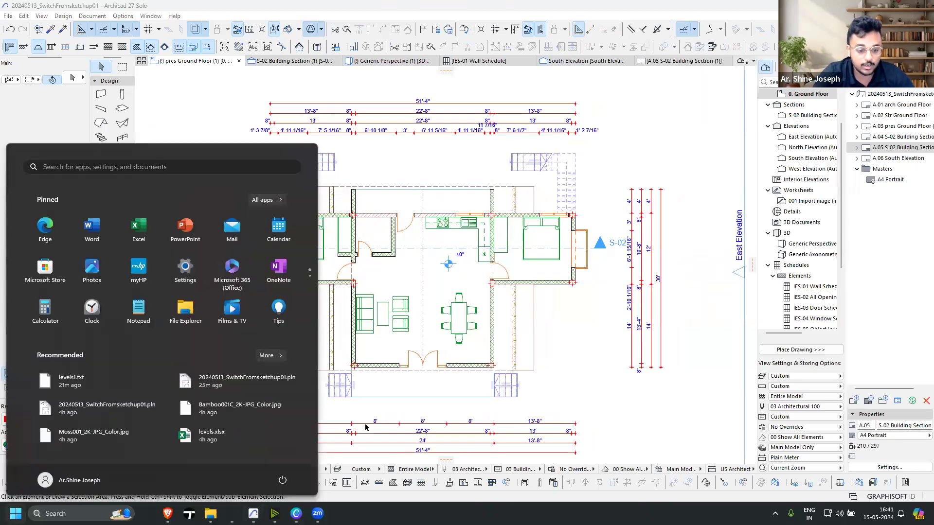
left_click(228, 429)
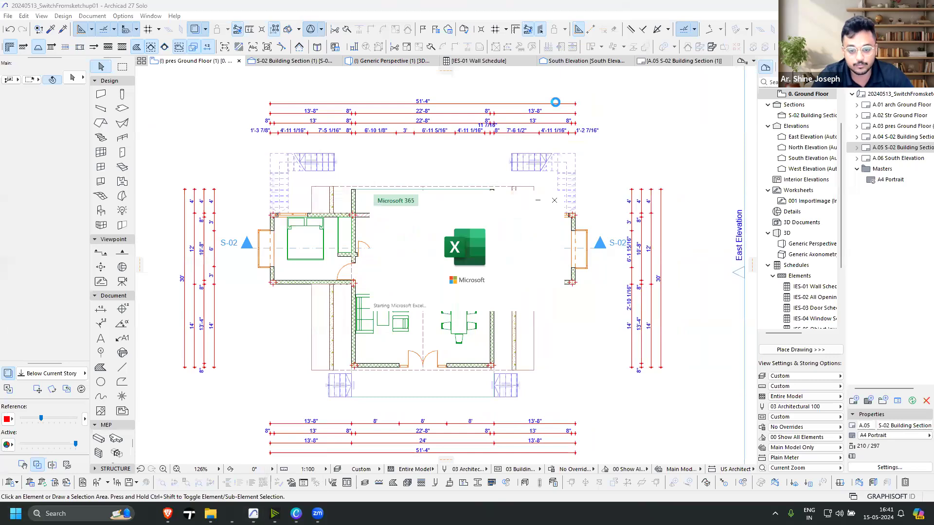
left_click(748, 101)
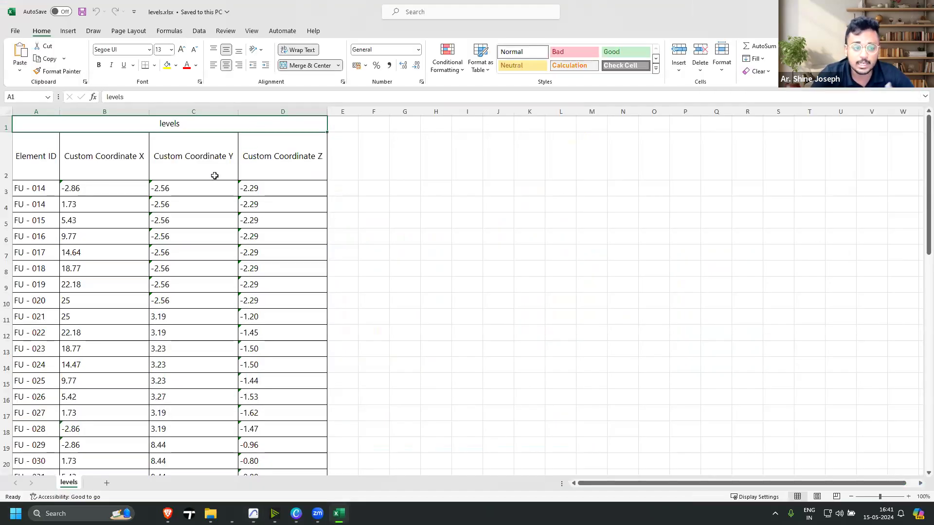
left_click(118, 186)
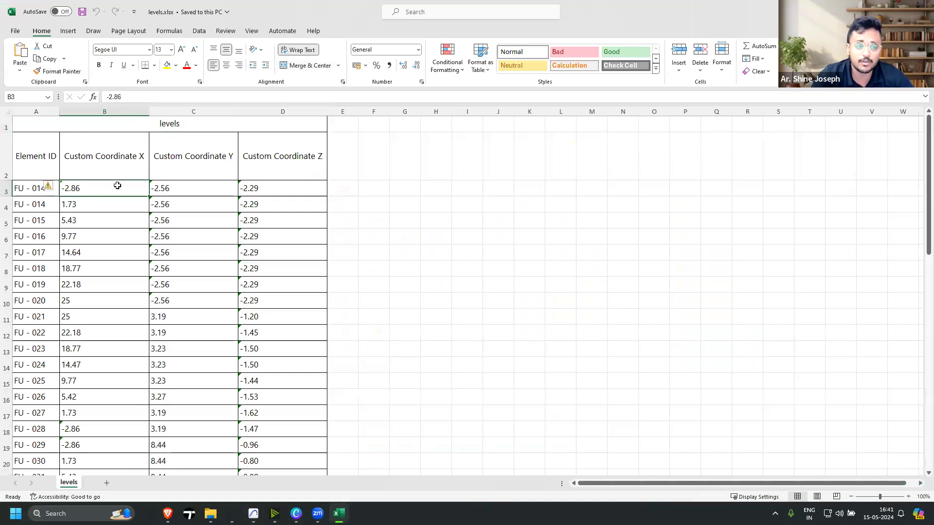
left_click(181, 187)
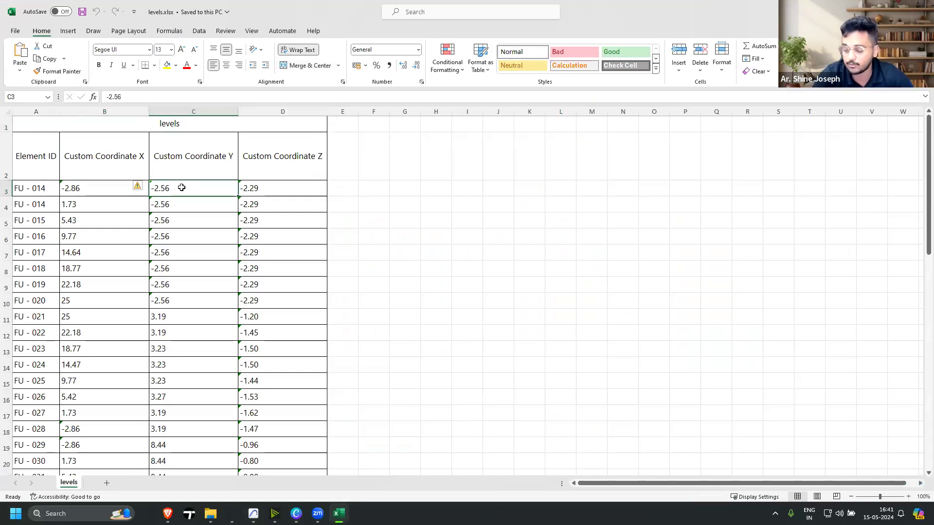
left_click(274, 184)
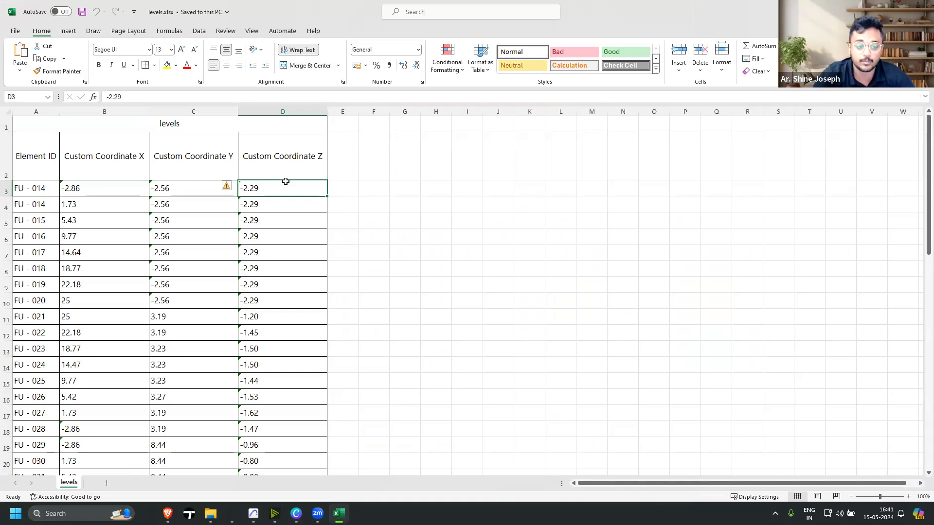
scroll(282, 238, "down", 10)
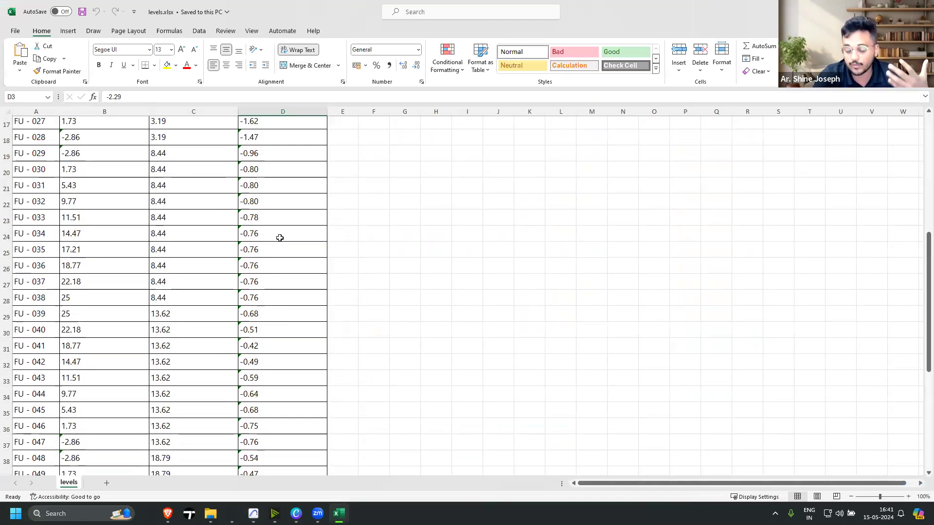
scroll(205, 221, "up", 3)
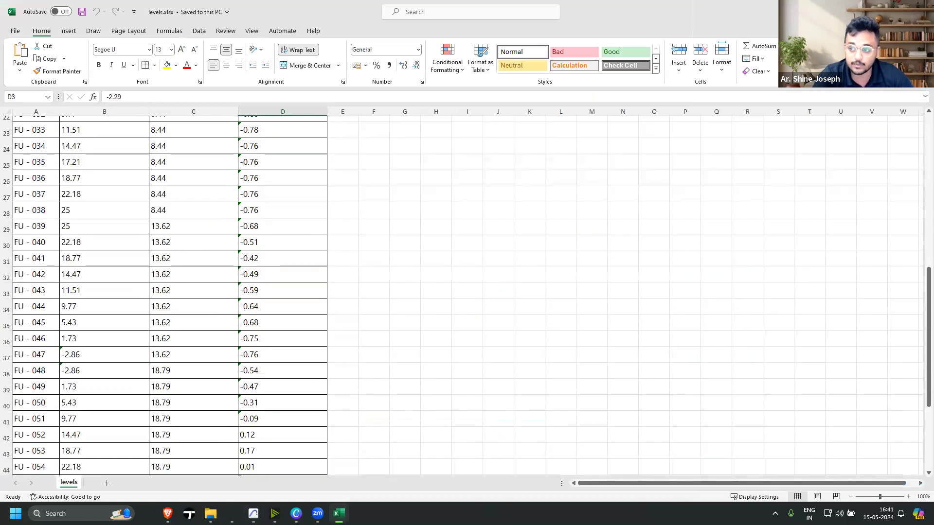
left_click(922, 9)
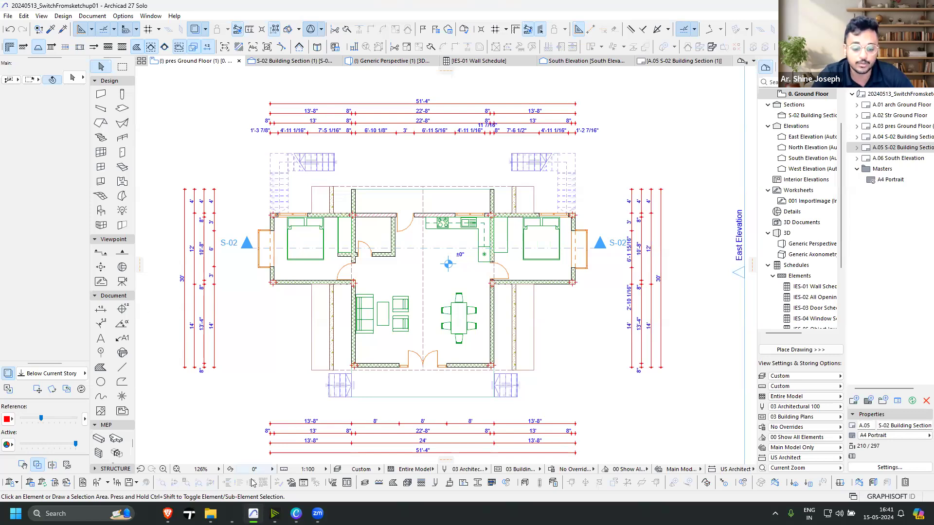
Start placing a mesh from surveyors data, using the text file levels1.txt as the source
mouse_move(234, 513)
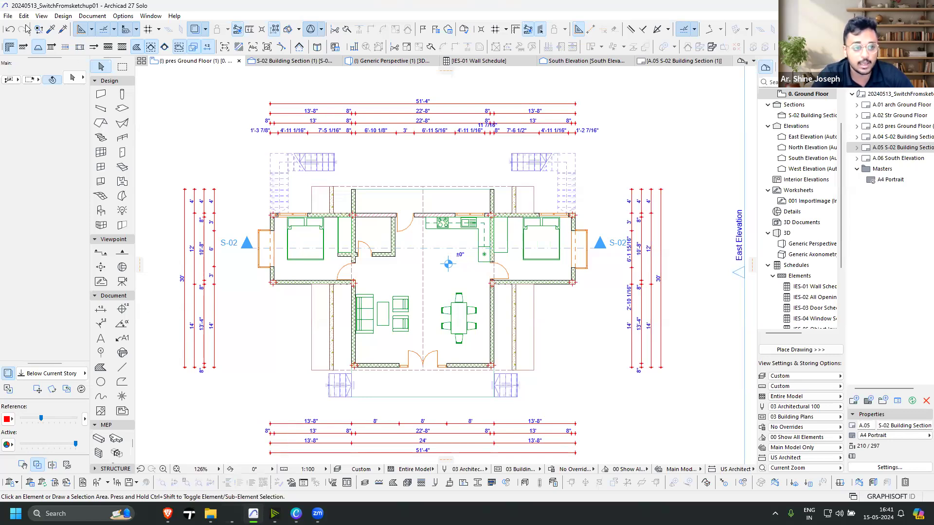
left_click(7, 17)
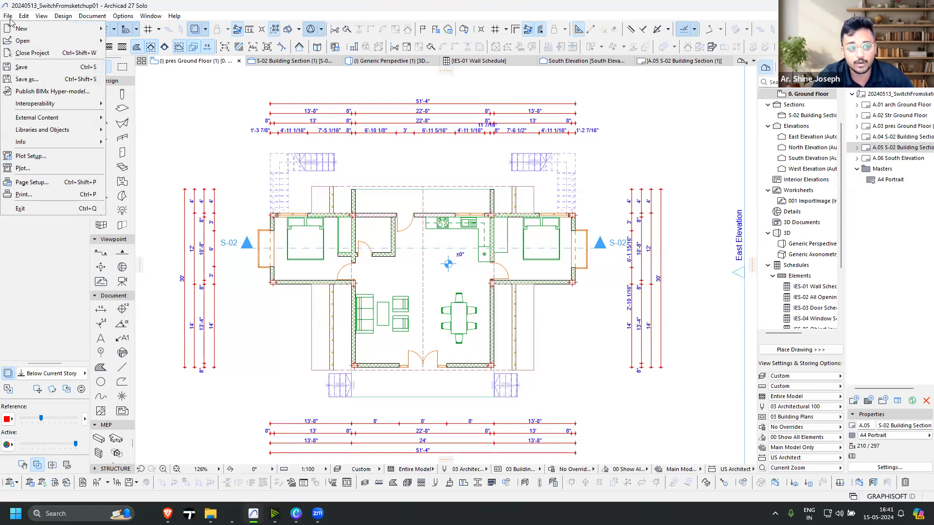
mouse_move(93, 106)
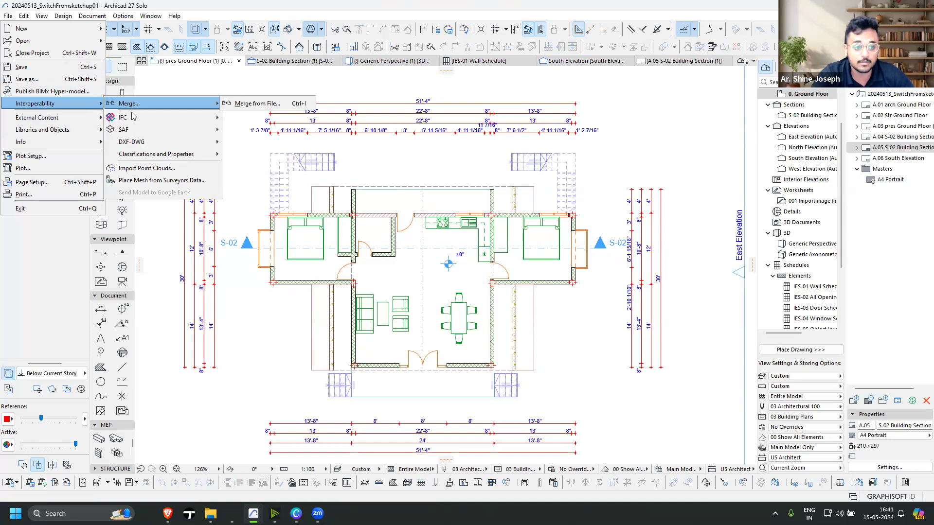
left_click(146, 181)
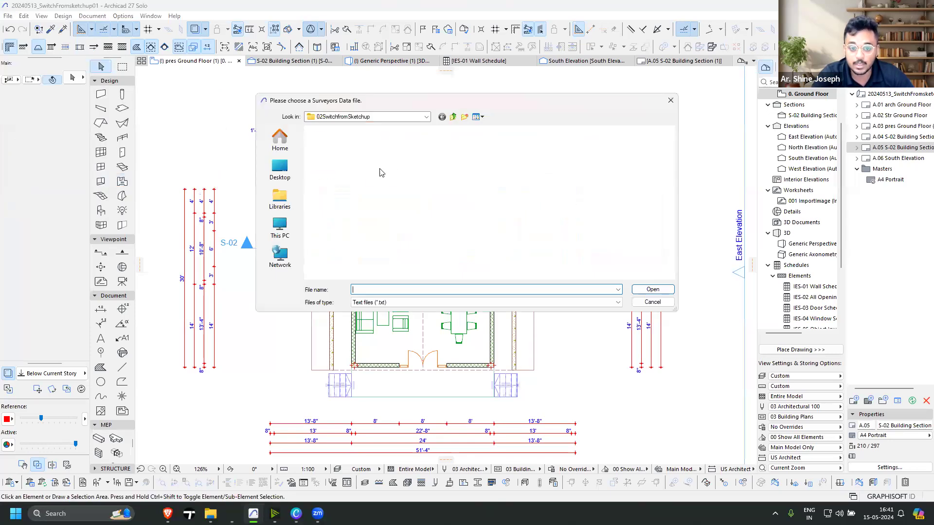
left_click(393, 184)
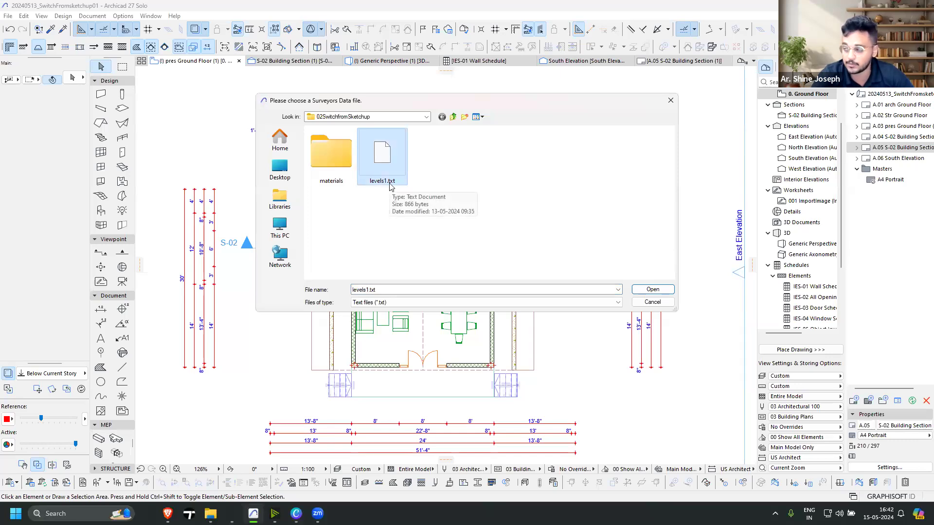
left_click(652, 289)
Set the surveyors unit to meter and Project Zero to 5 meters above sea level, keeping the placement defined graphically
left_click_drag(488, 203, 460, 190)
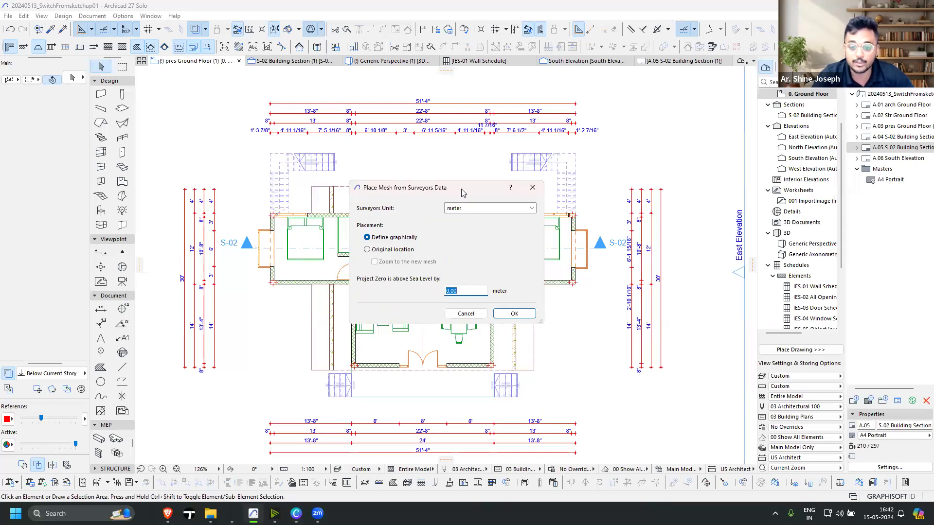
left_click(456, 211)
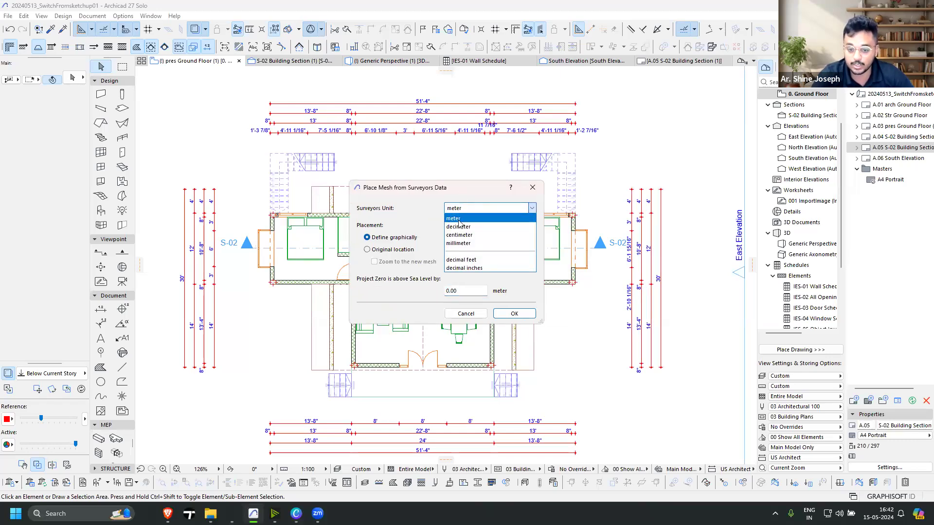
left_click(457, 218)
left_click(470, 291)
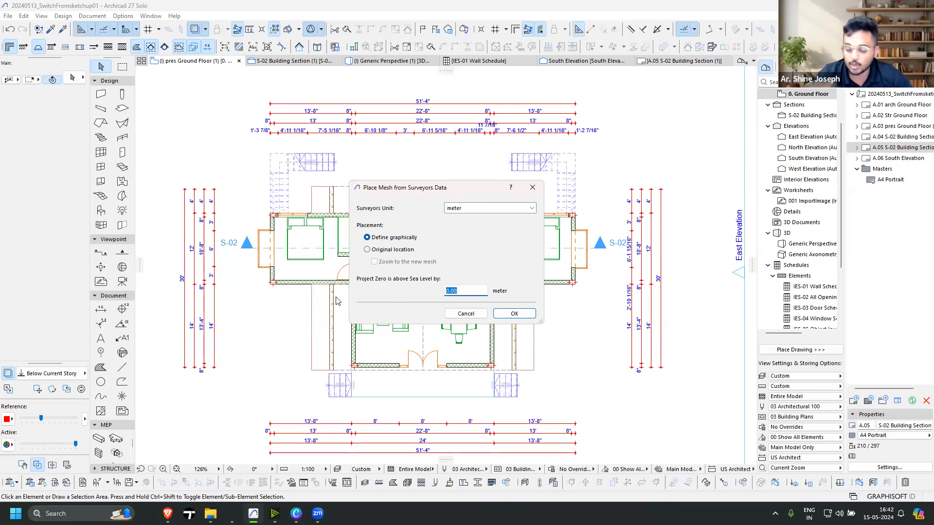
type("5")
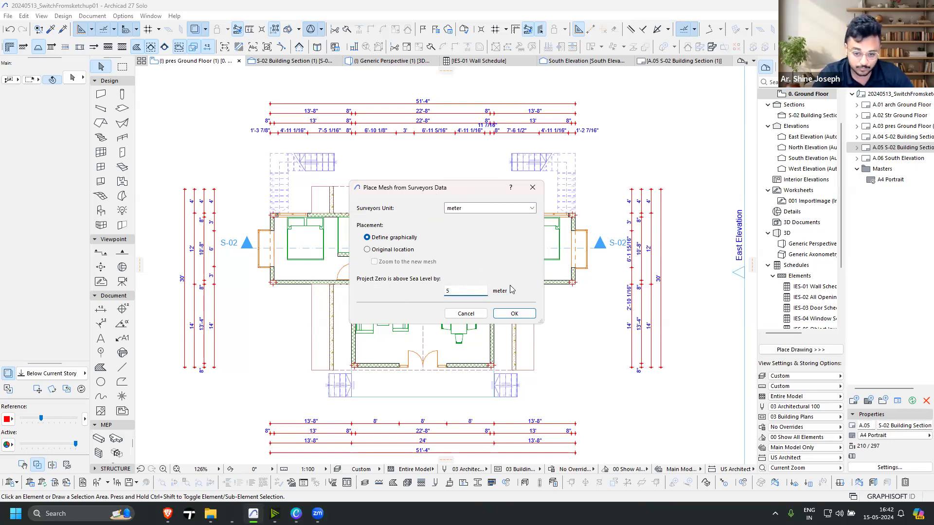
left_click(515, 315)
Place the terrain mesh around the house with its southwest corner at the survey point symbol on the ground floor plan
scroll(511, 206, "down", 3)
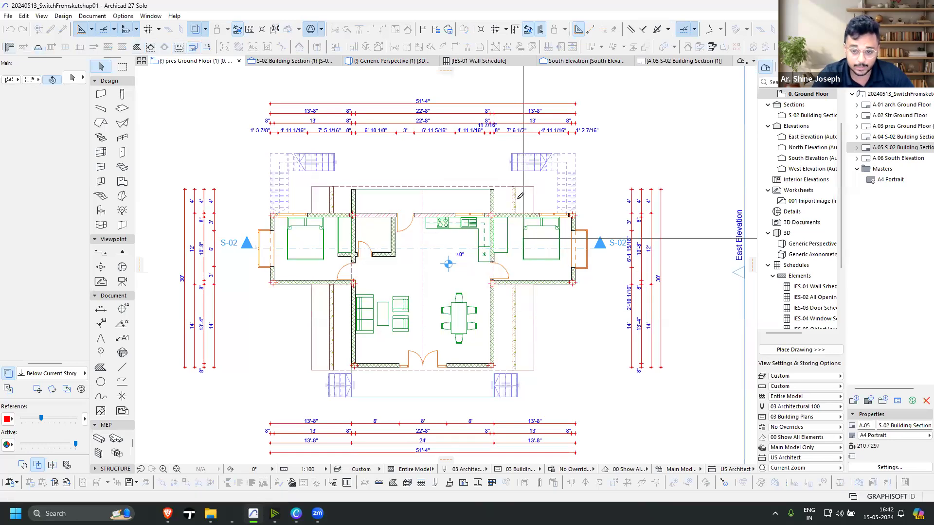
scroll(389, 313, "down", 3)
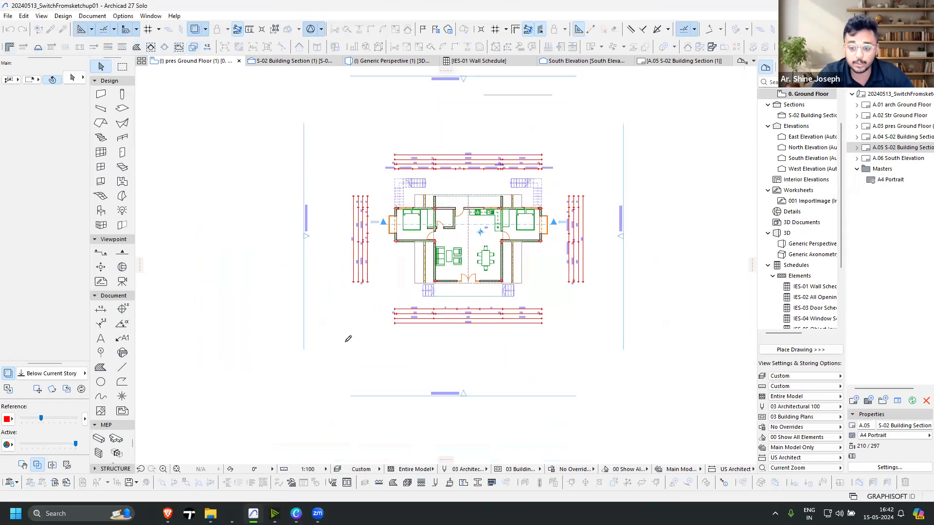
scroll(349, 359, "up", 4)
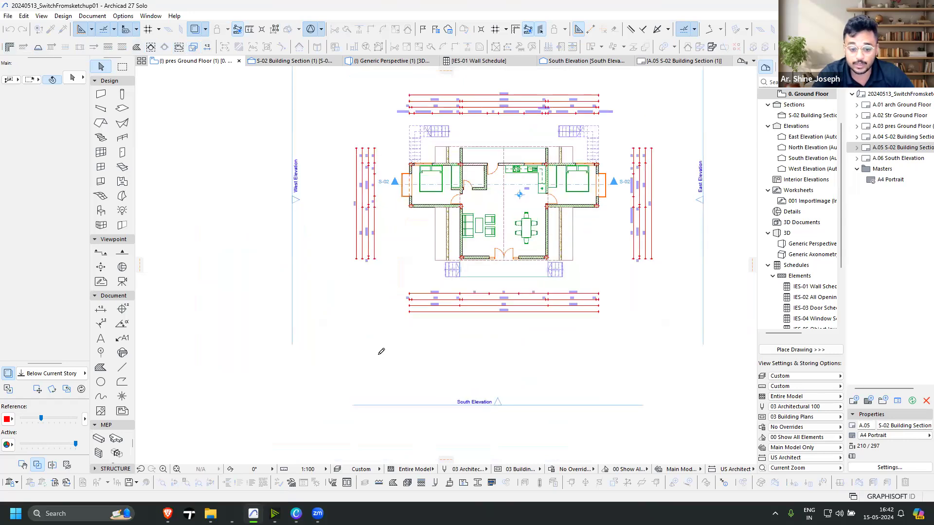
scroll(374, 337, "up", 4)
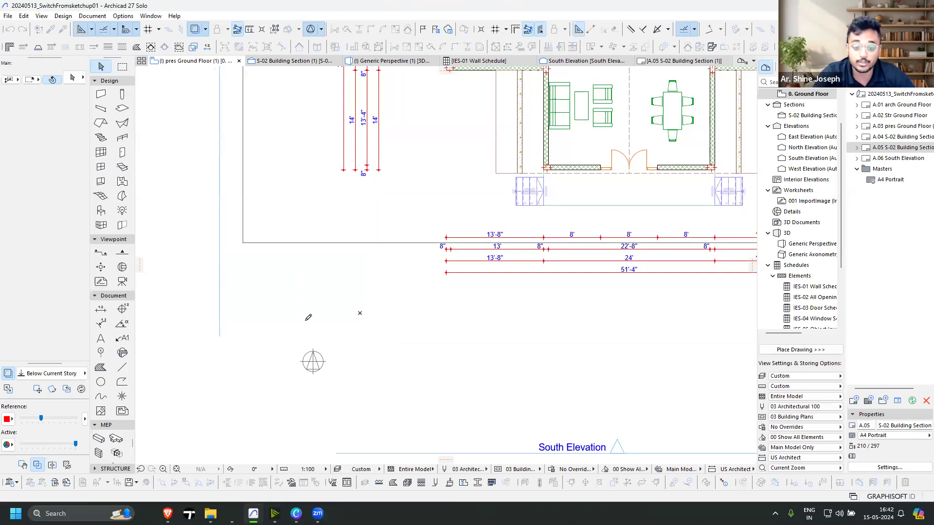
left_click(312, 360)
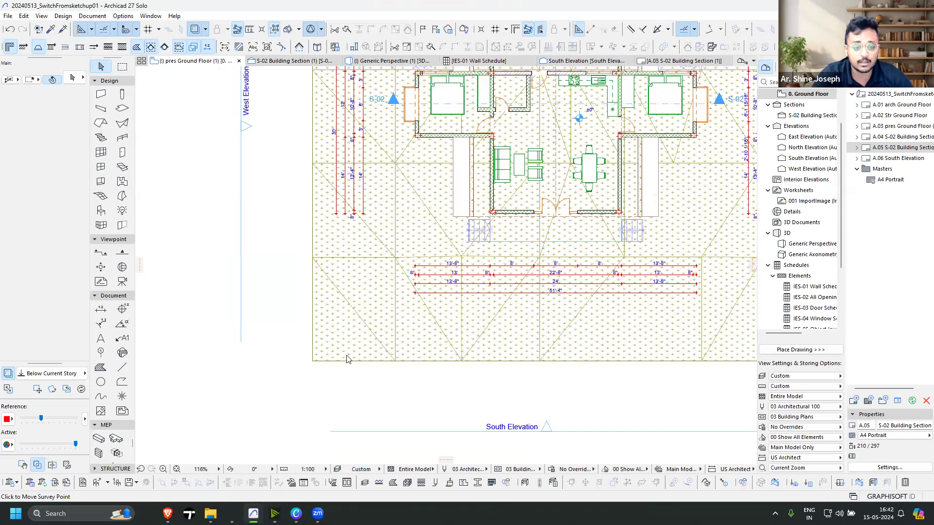
Turn off the cover fills of the terrain mesh in the floor plan display and deselect the mesh
scroll(347, 356, "down", 5)
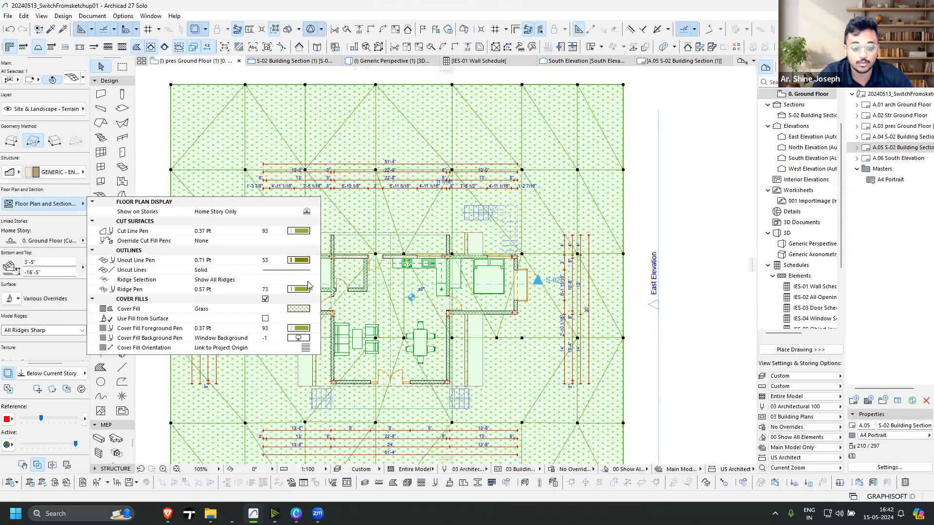
left_click(265, 299)
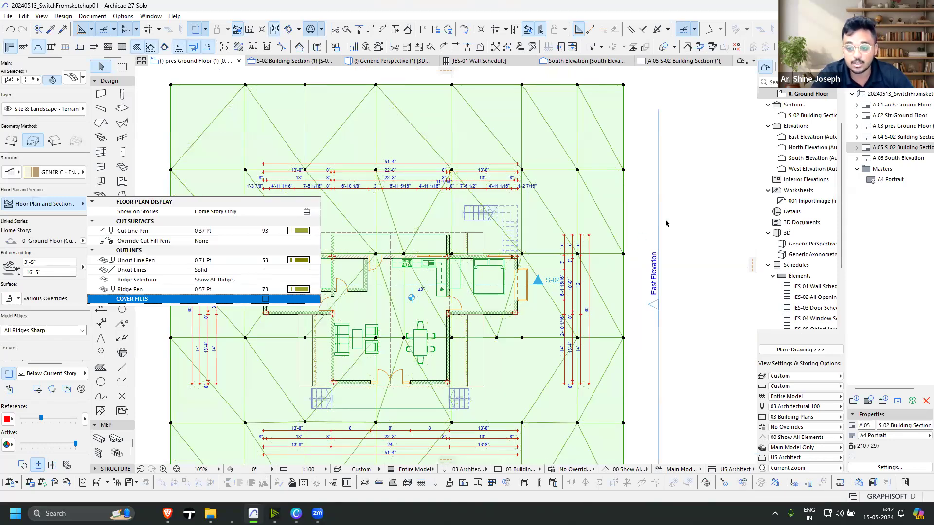
key("Escape")
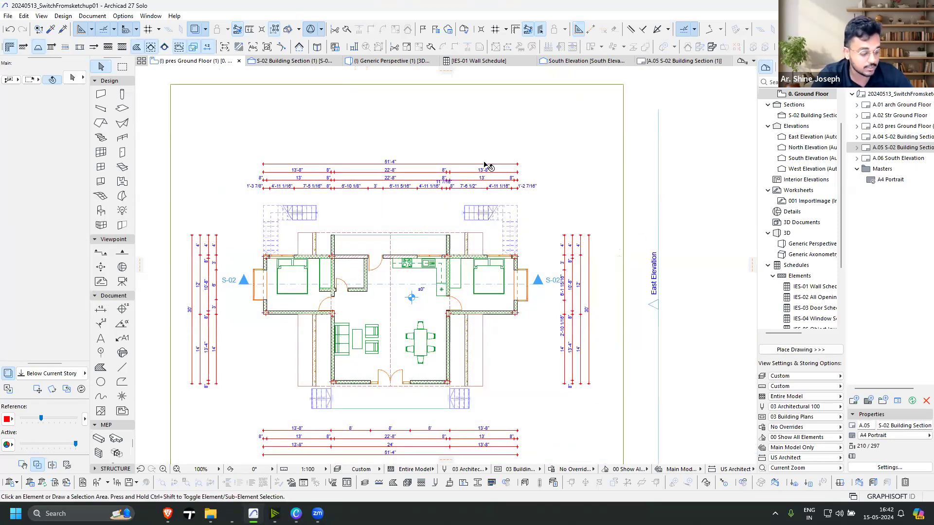
Inspect how the house sits on the terrain mesh in the 3D perspective view
scroll(488, 165, "down", 2)
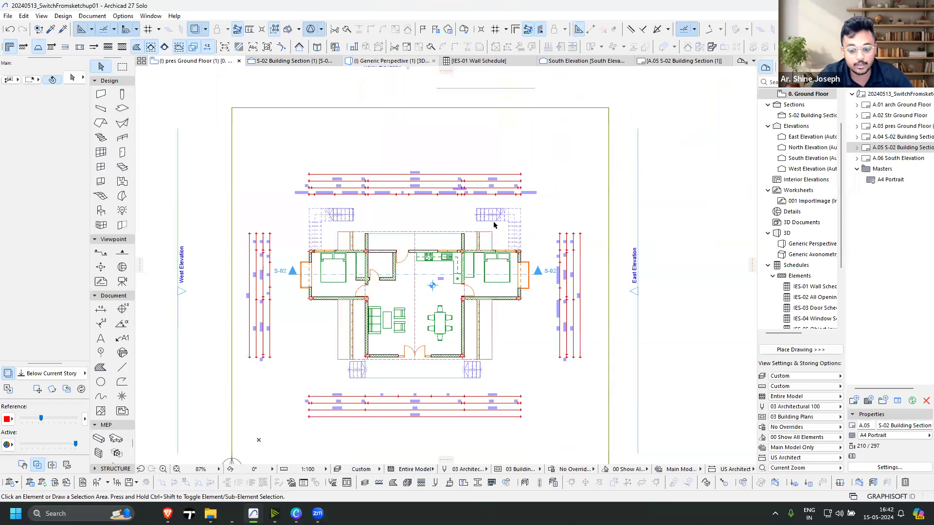
key("F3")
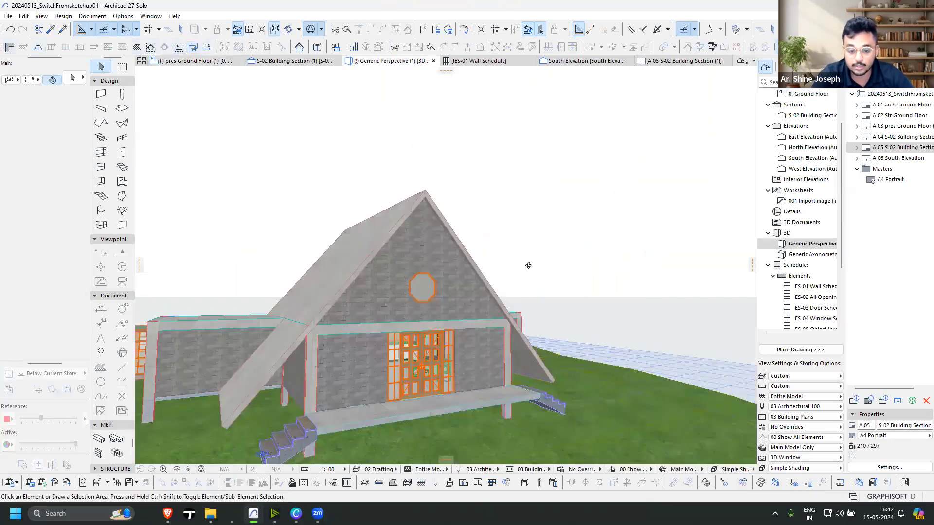
scroll(528, 266, "down", 2)
scroll(530, 268, "down", 2)
middle_click_drag(529, 268, 553, 256, "shift")
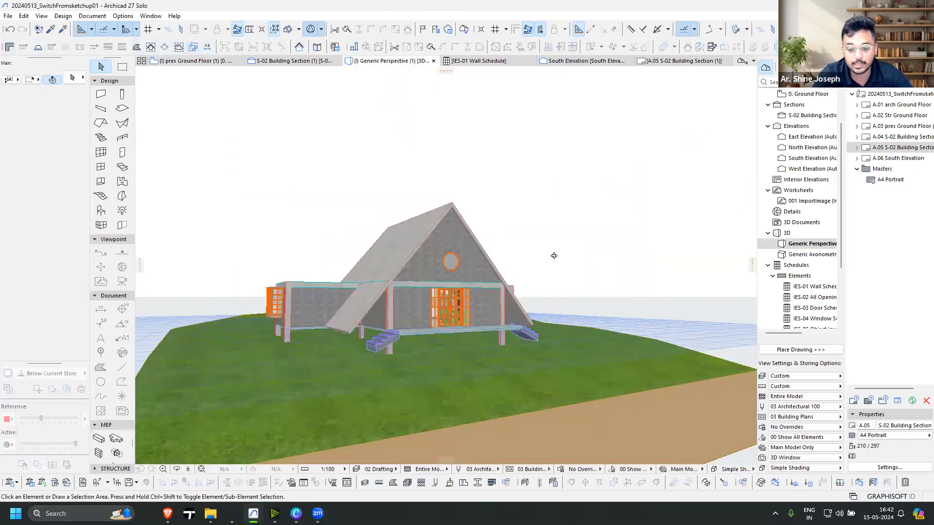
Examine the house and its columns against the terrain from several angles, ending close to the front corner by the stairs
middle_click_drag(398, 306, 470, 278, "shift")
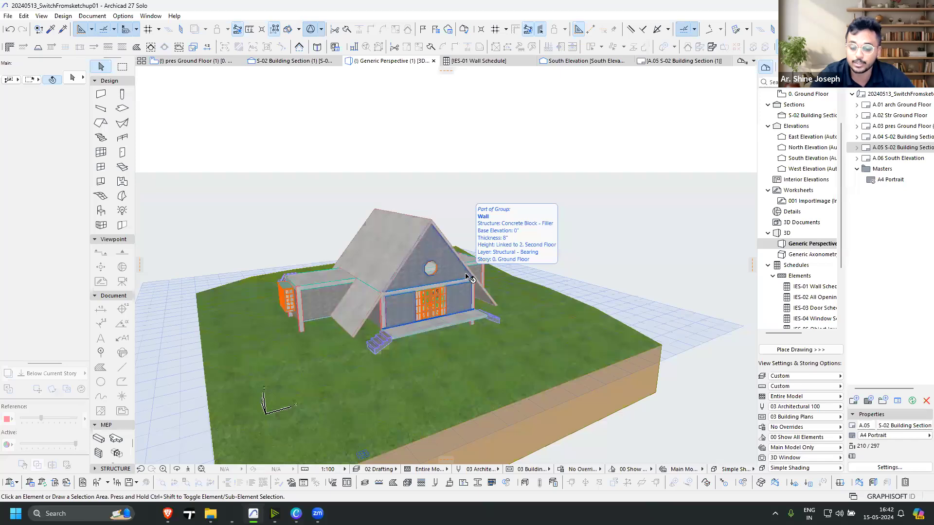
scroll(288, 275, "down", 2)
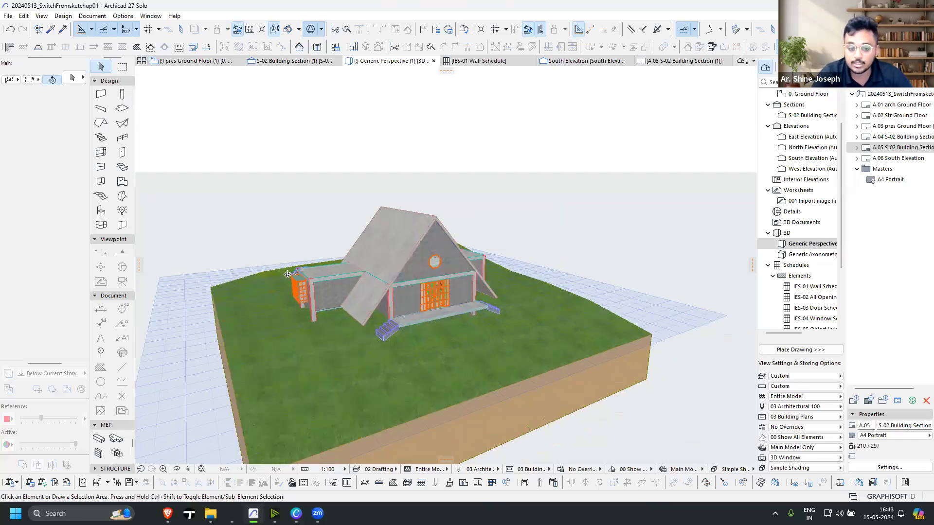
middle_click_drag(375, 282, 375, 282, "shift")
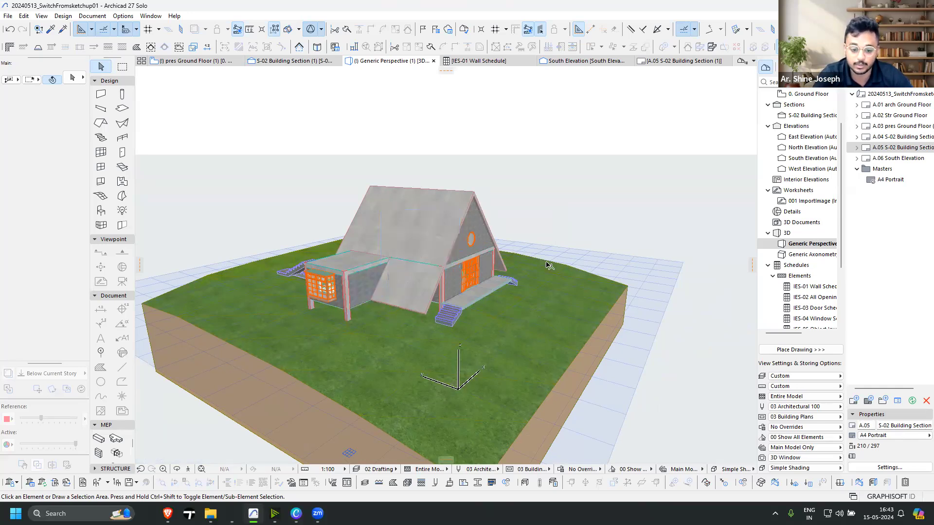
middle_click_drag(548, 262, 506, 323, "shift")
scroll(506, 323, "up", 2)
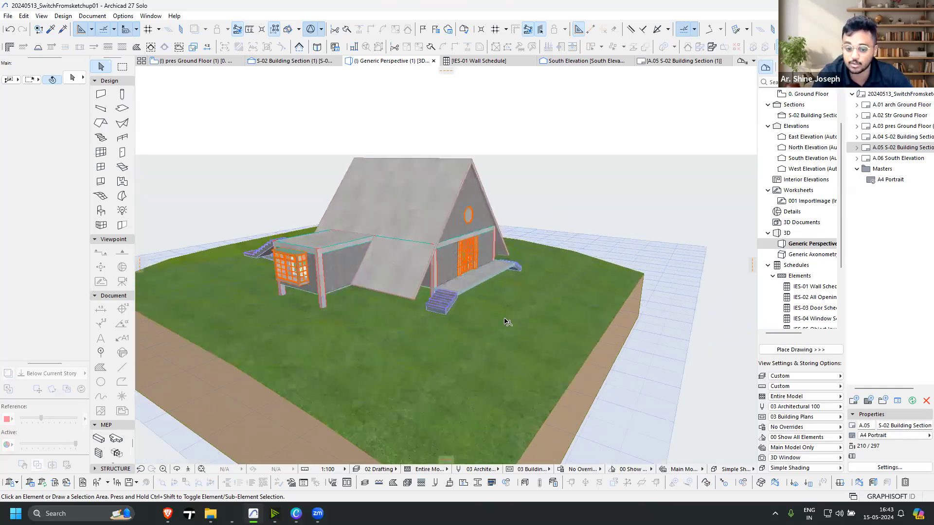
scroll(506, 323, "up", 2)
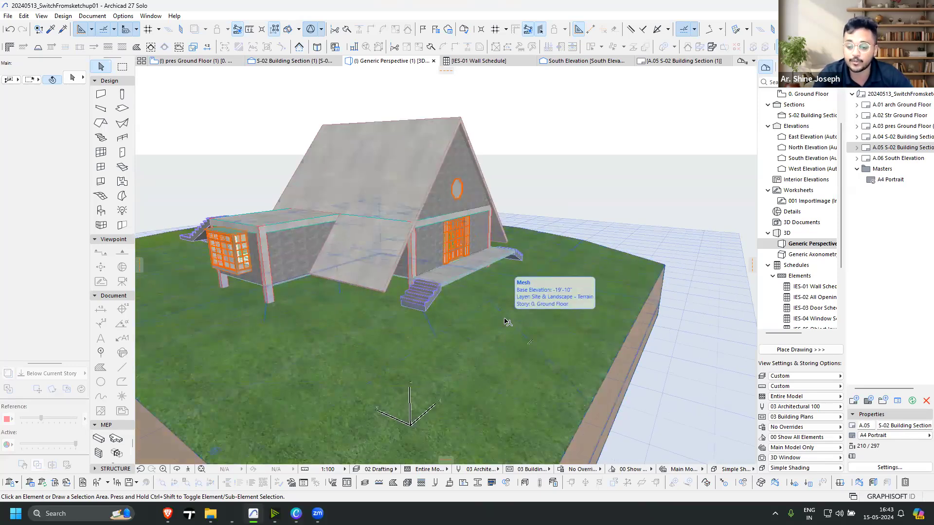
scroll(545, 272, "down", 3)
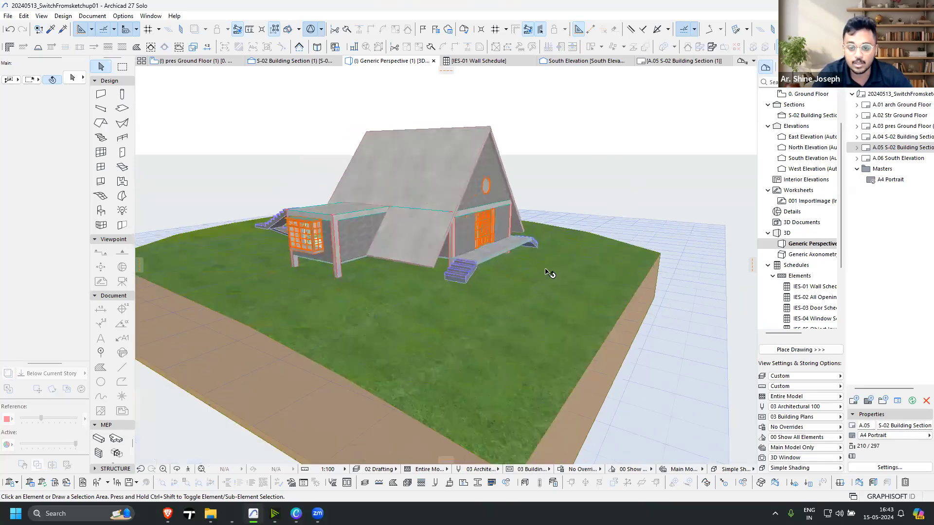
middle_click_drag(550, 271, 402, 292, "shift")
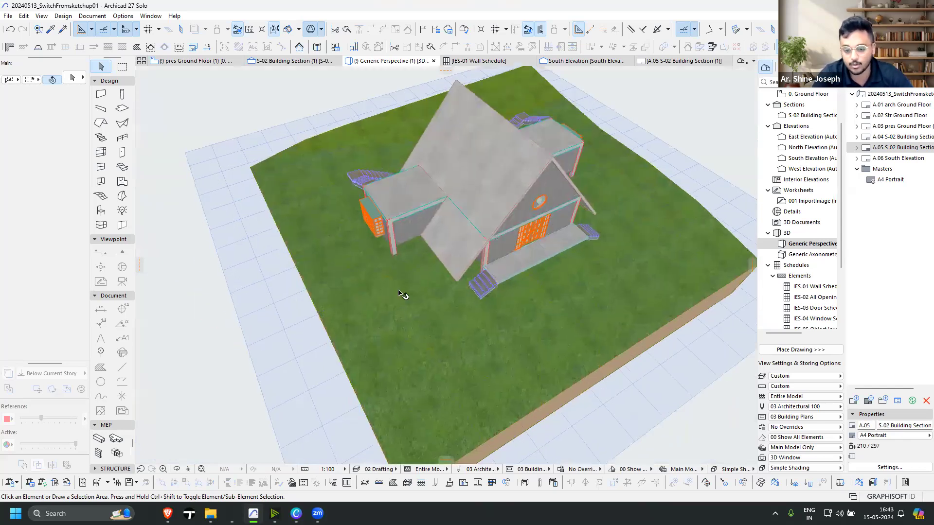
middle_click_drag(520, 220, 419, 229, "shift")
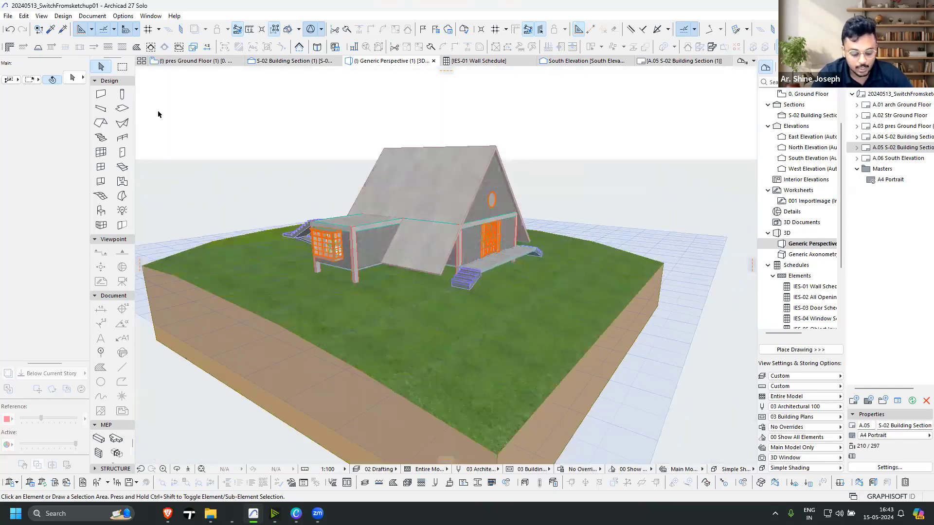
scroll(158, 115, "up", 4)
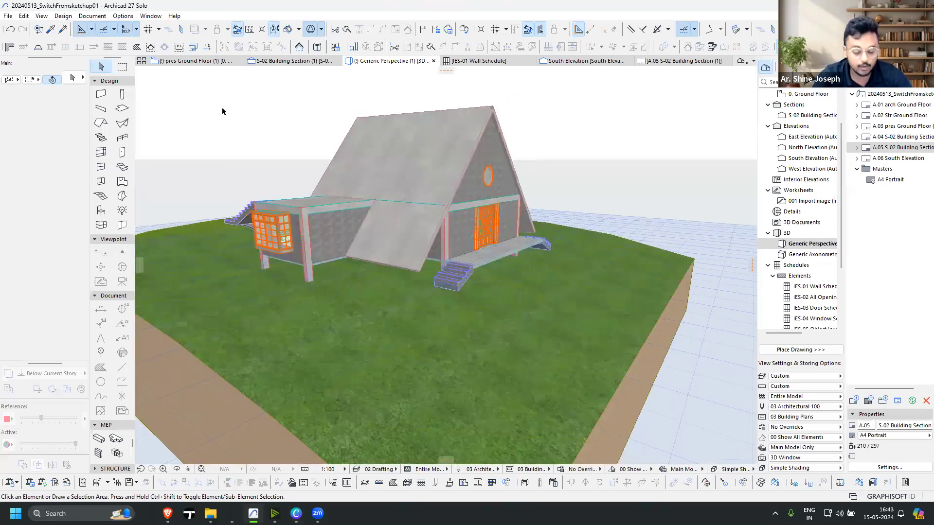
middle_click_drag(527, 276, 413, 219, "shift")
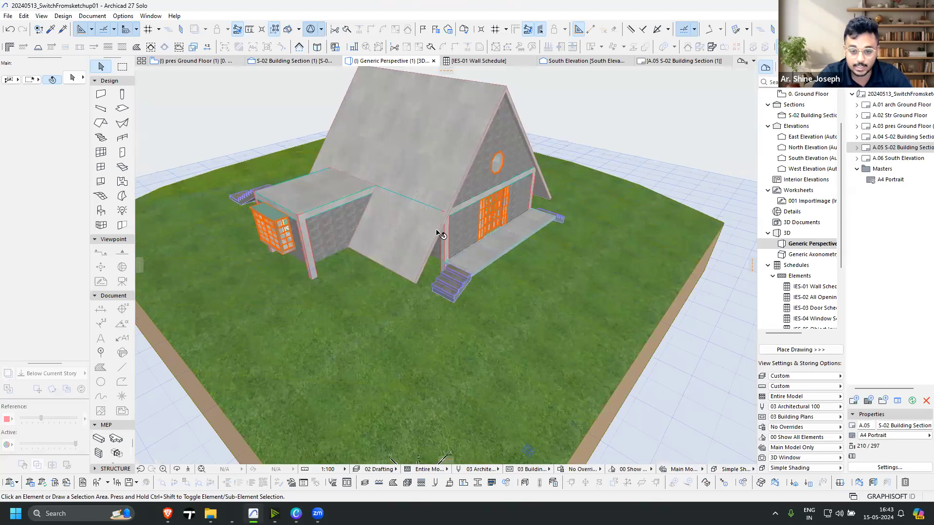
scroll(444, 269, "up", 3)
middle_click_drag(445, 259, 444, 297, "shift")
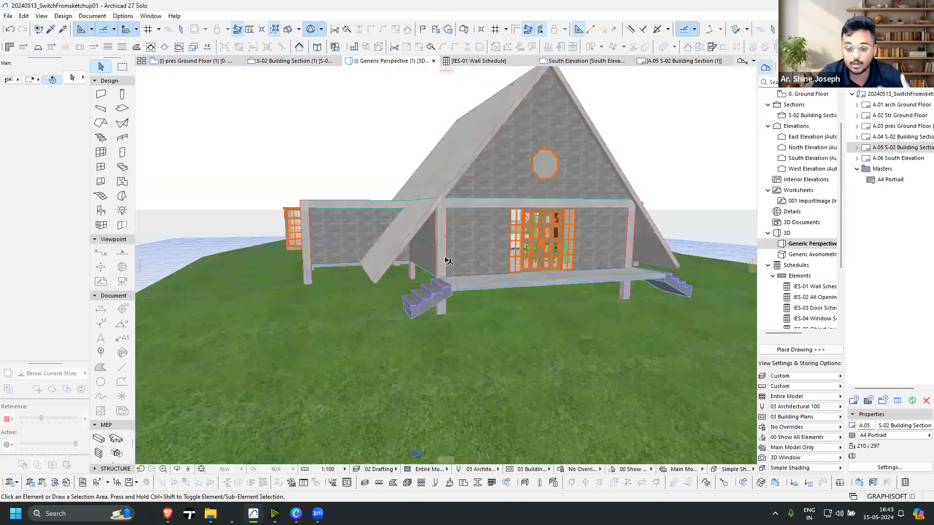
scroll(444, 299, "up", 2)
left_click(446, 302)
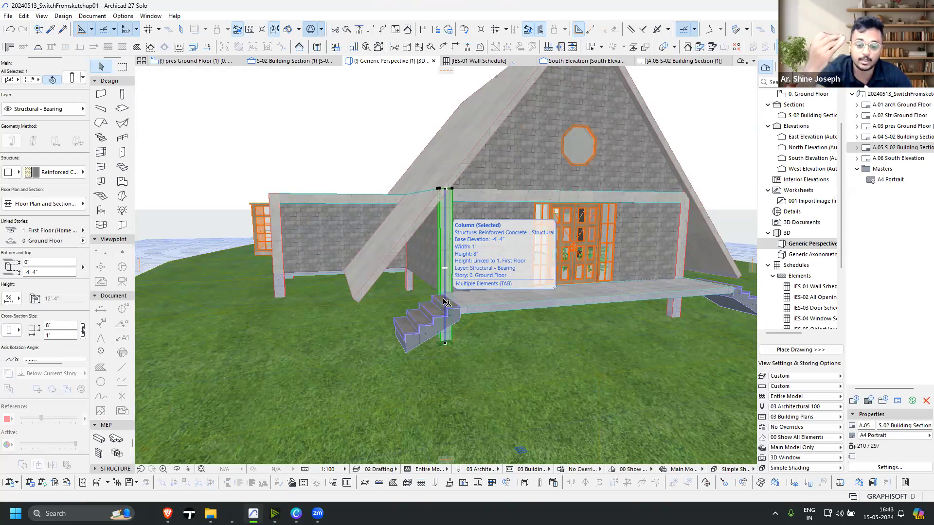
left_click(76, 79)
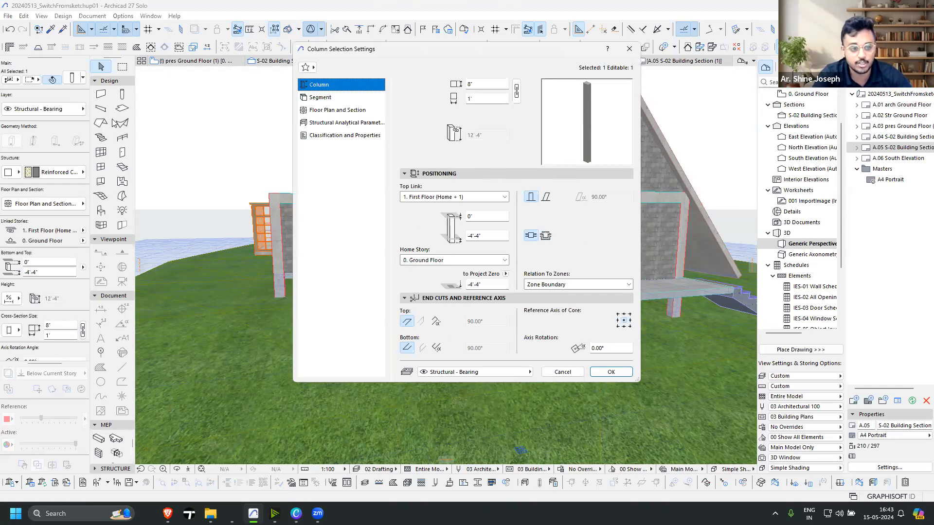
key("Escape")
Select all the columns and convert them to multi-segment columns made of four segments
left_click(123, 95)
key("ctrl+a")
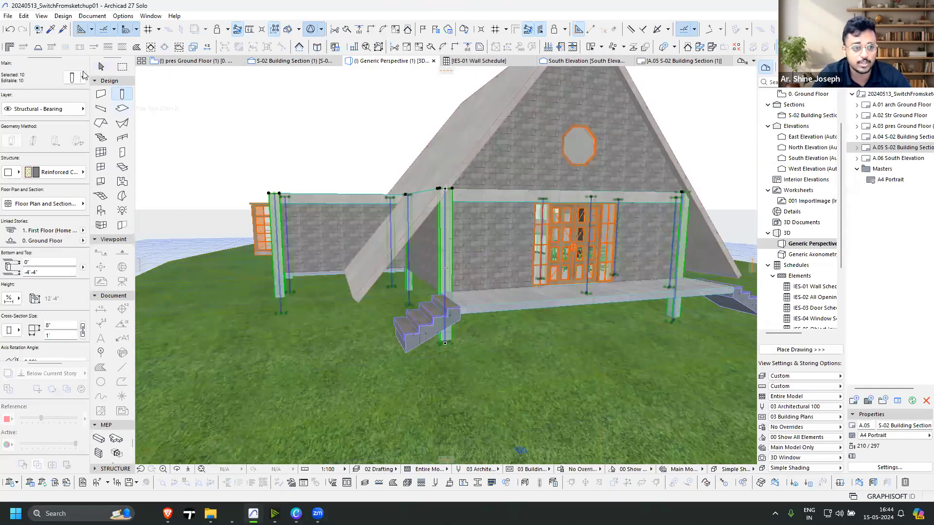
key("ctrl+t")
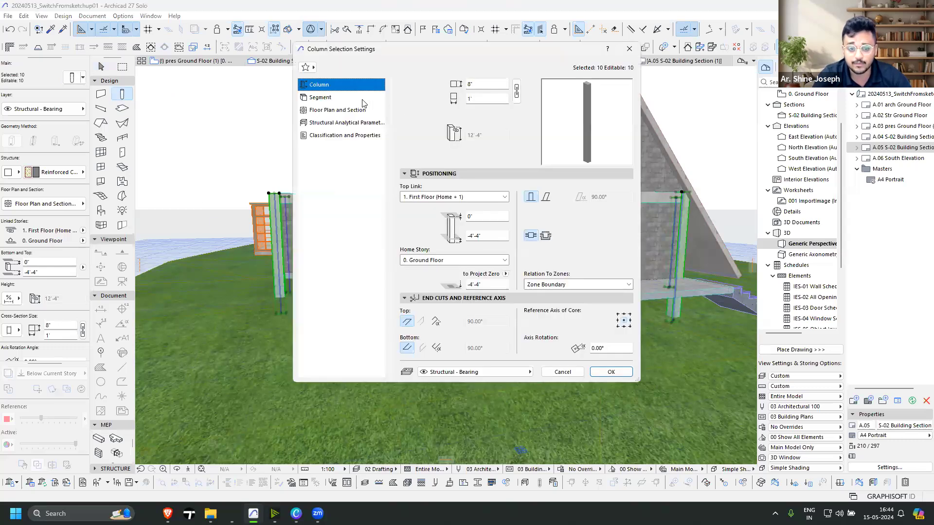
left_click(318, 97)
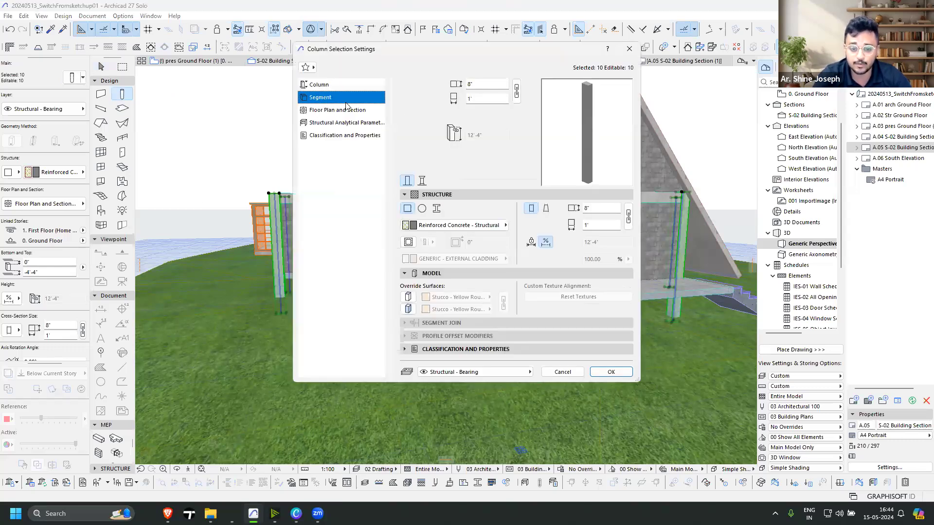
left_click(422, 181)
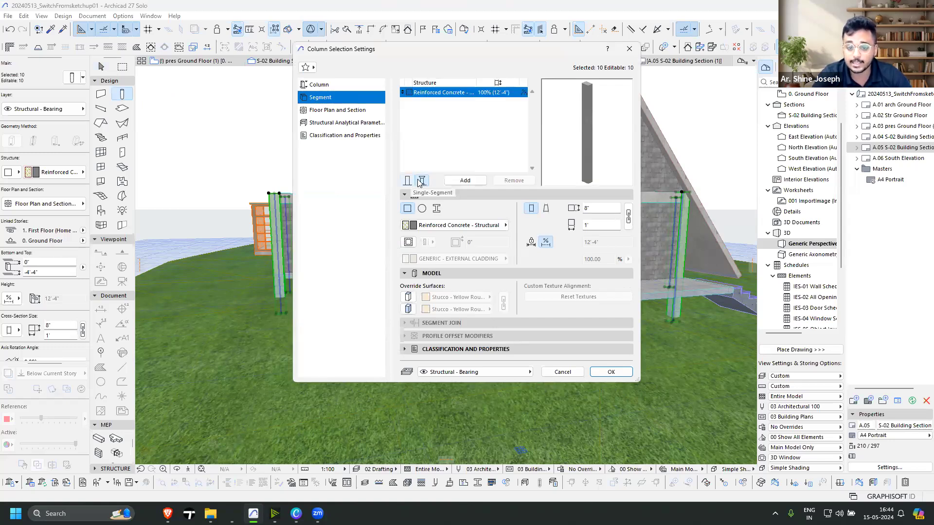
left_click(465, 180)
left_click(465, 180)
left_click(465, 180)
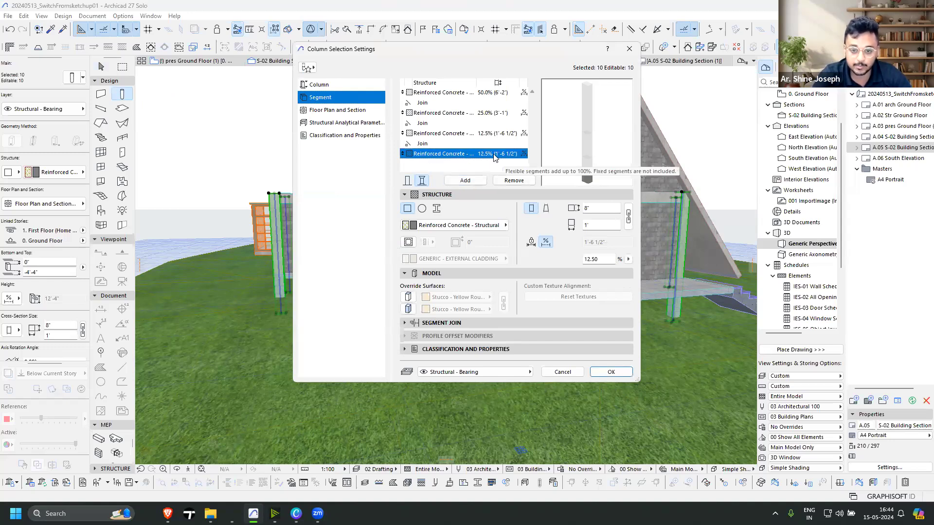
Set the building material of the columns' lowest segment to Concrete
left_click(453, 227)
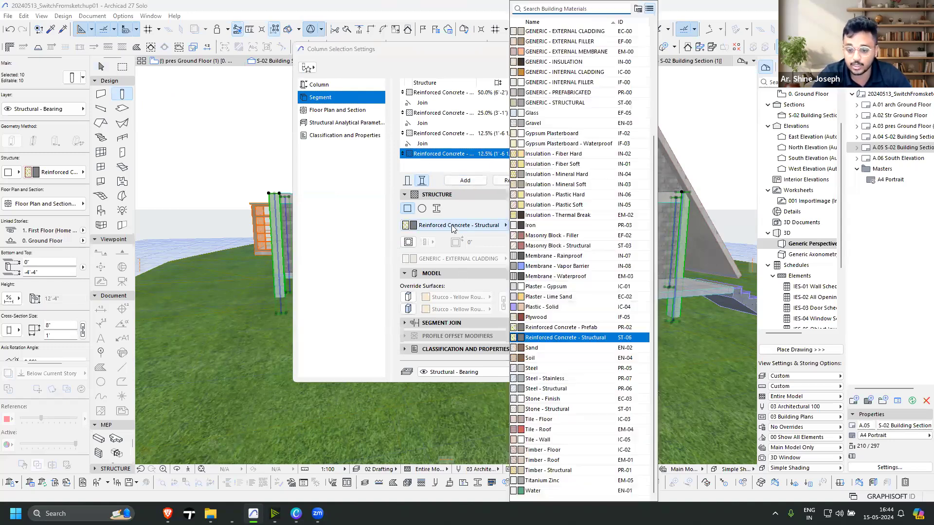
type("conc")
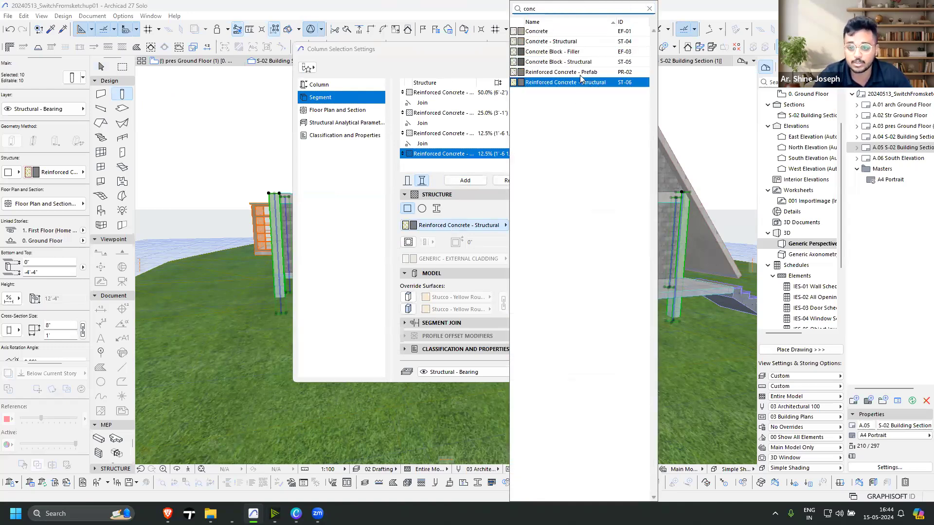
left_click(582, 62, "ctrl")
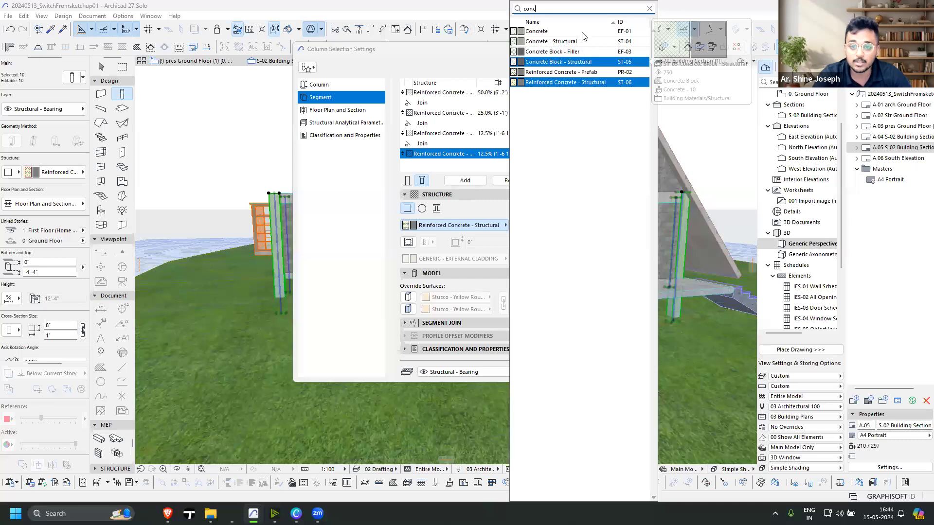
left_click(582, 32)
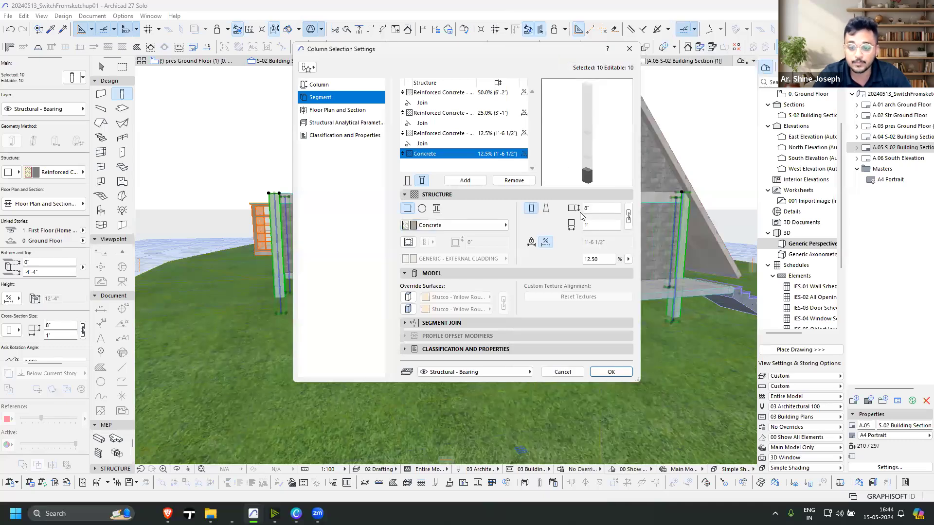
Give the lowest concrete segment a linked 4' by 4' cross-section and a fixed height of 6"
left_click(628, 216)
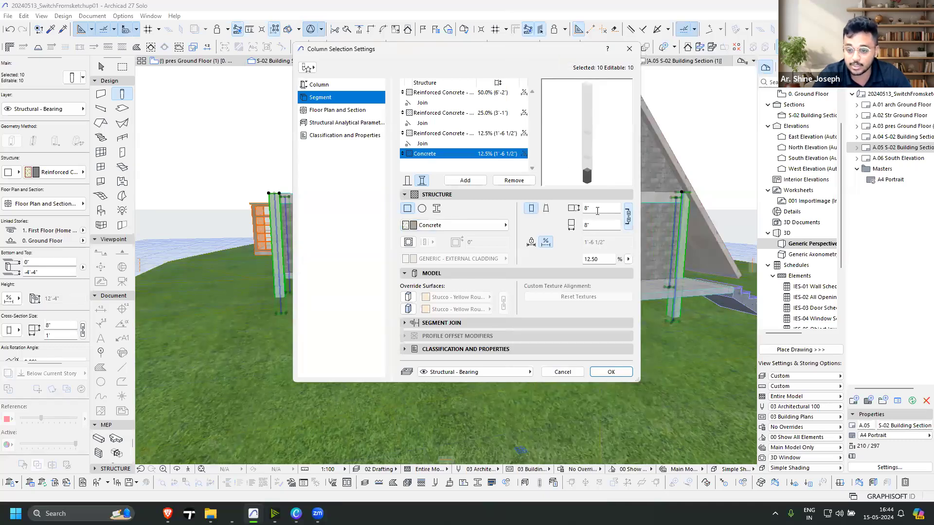
key("Tab")
type("4")
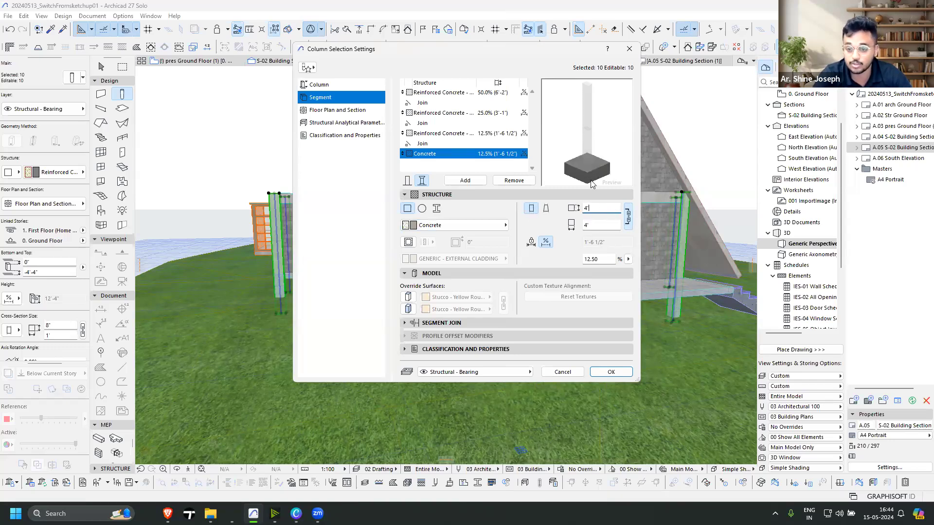
left_click(532, 242)
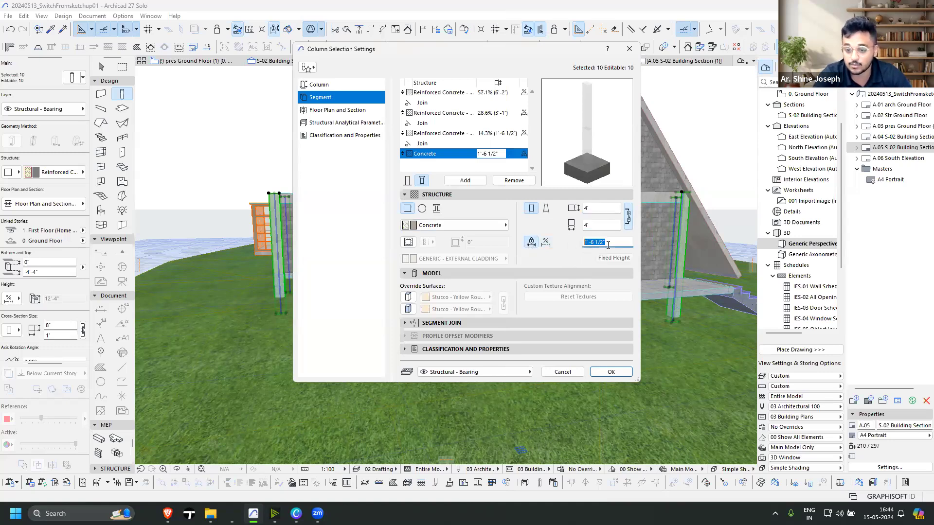
type("6")
type("'")
key("shift+Tab")
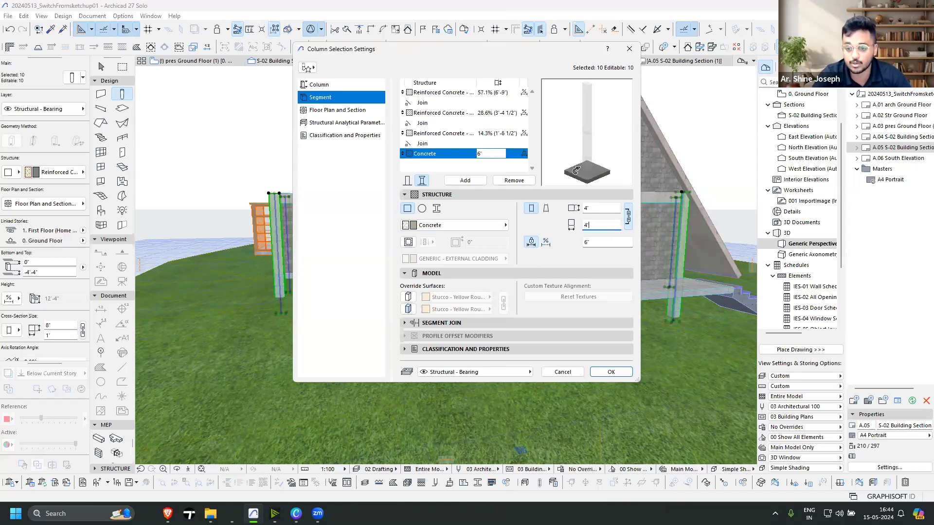
Make the segment directly above the concrete base tapered, with a linked 3' by 3' bottom, keeping its Reinforced Concrete - Structural material
left_click(461, 133)
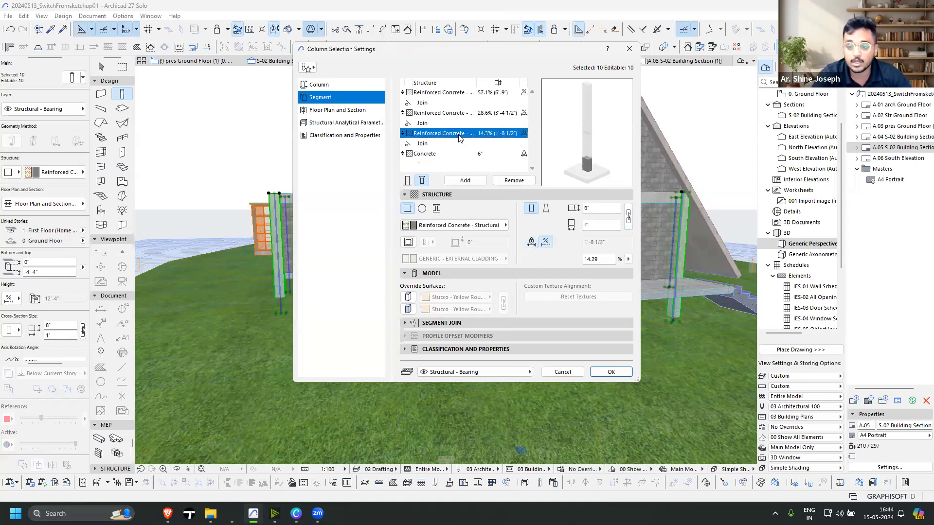
left_click(547, 209)
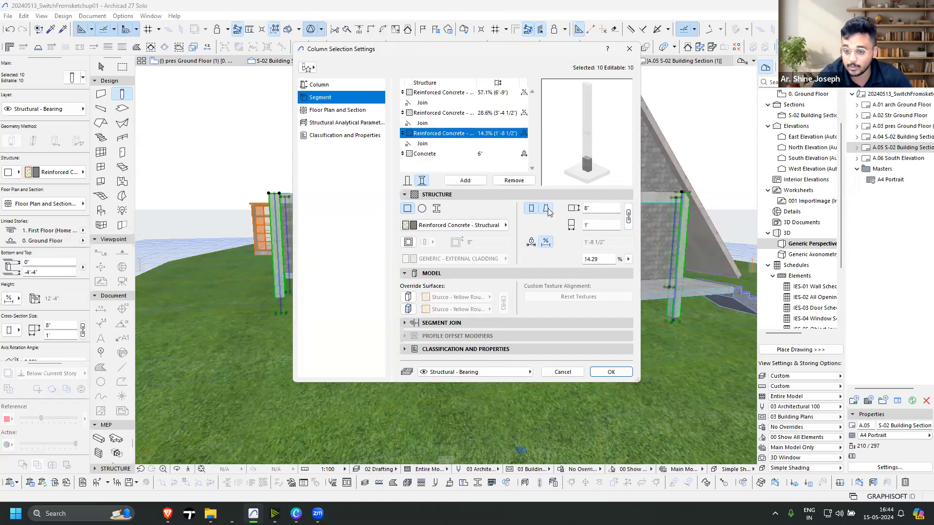
left_click(628, 225)
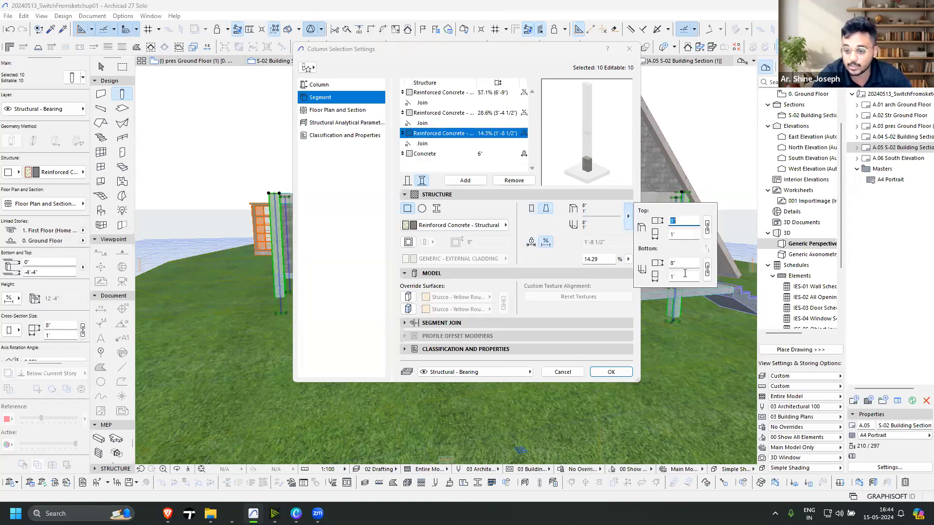
key("Tab")
key("Tab")
key("Tab")
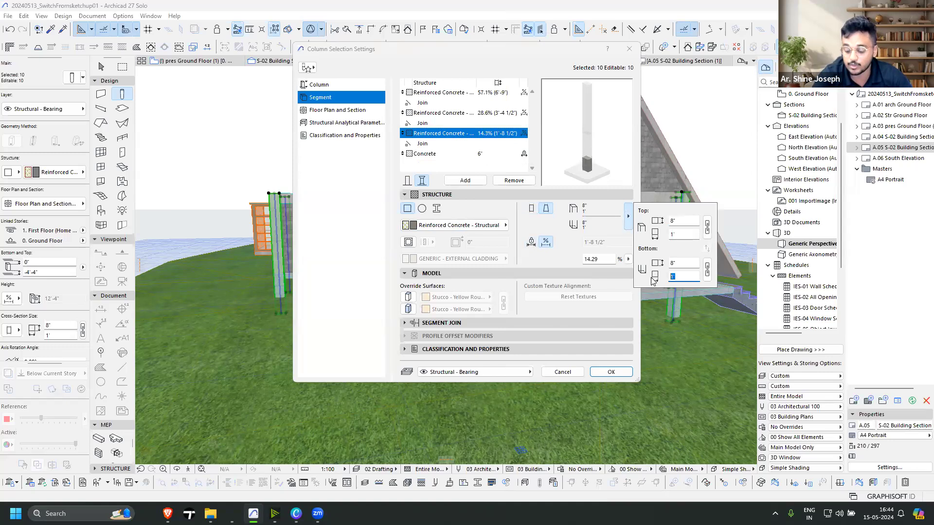
left_click(706, 269)
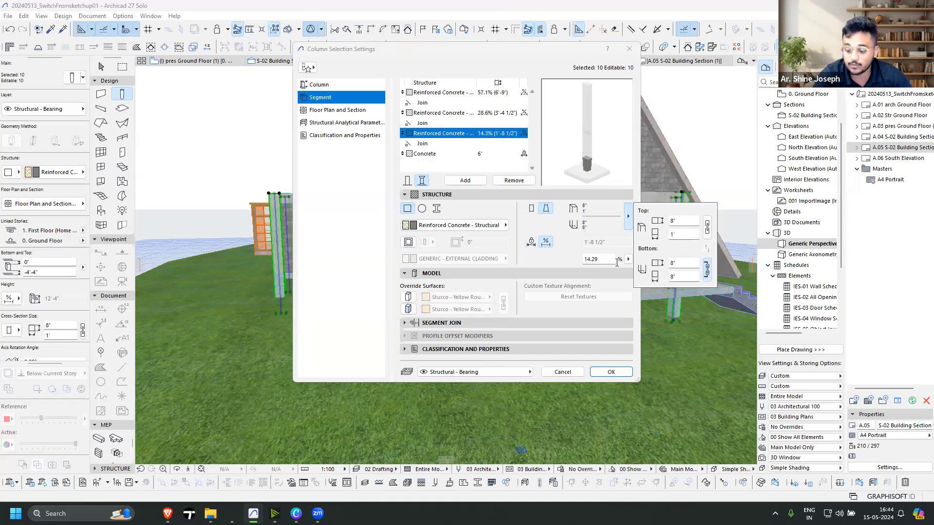
key("Tab")
type("3")
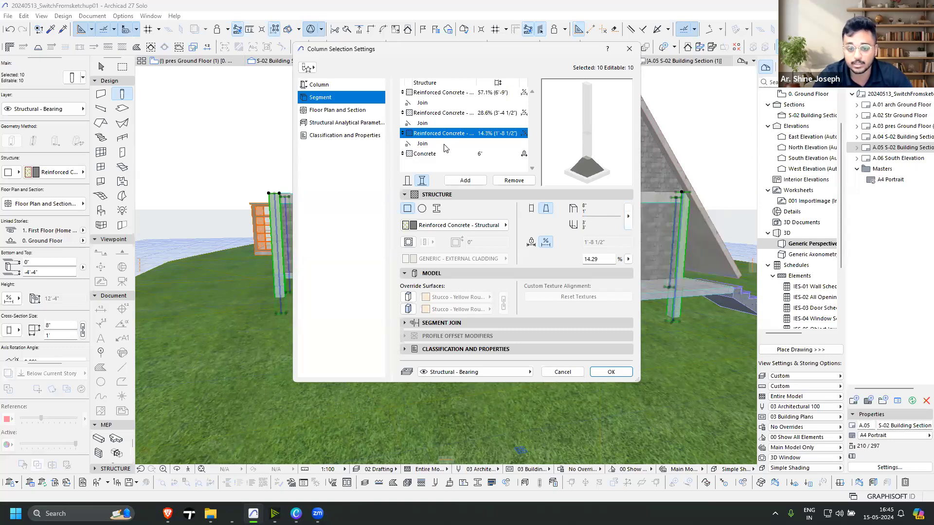
left_click(440, 225)
key("Escape")
Set the building material of the second segment from the column top to Steel - Structural
left_click(449, 113)
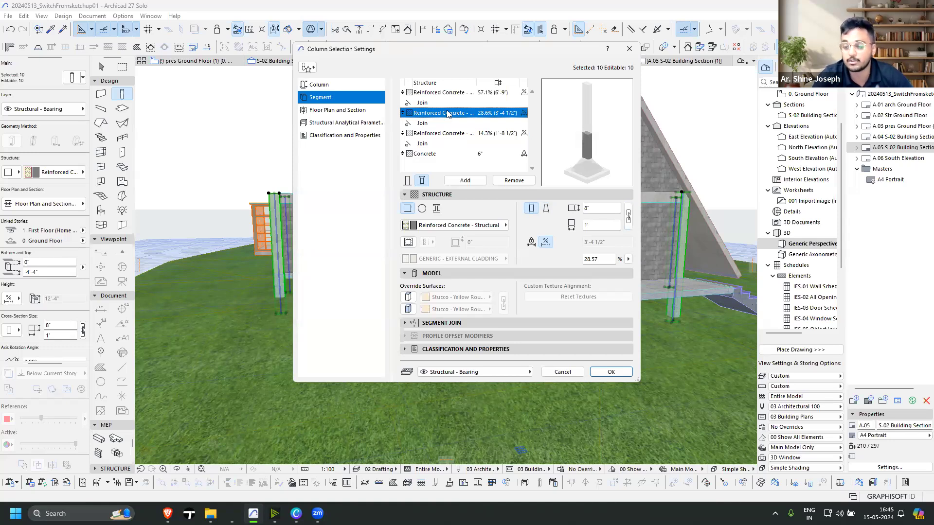
left_click(436, 227)
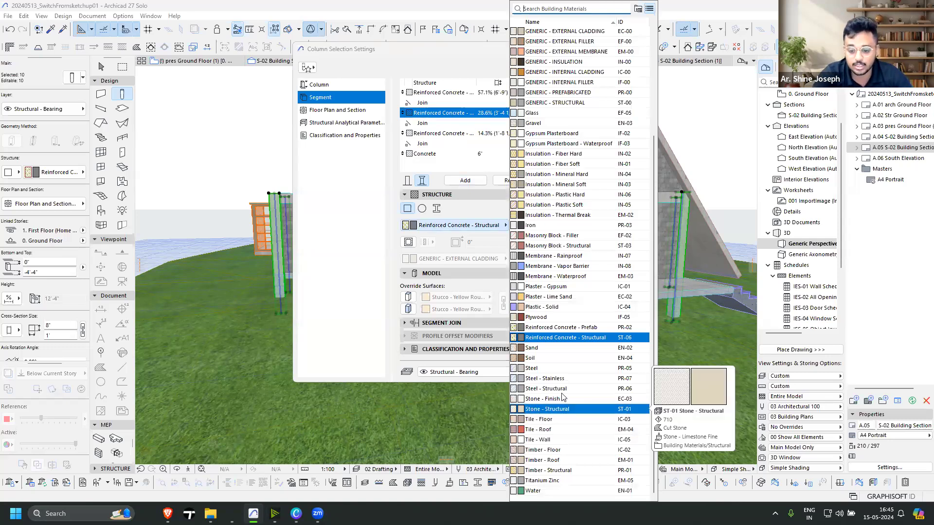
left_click(550, 389)
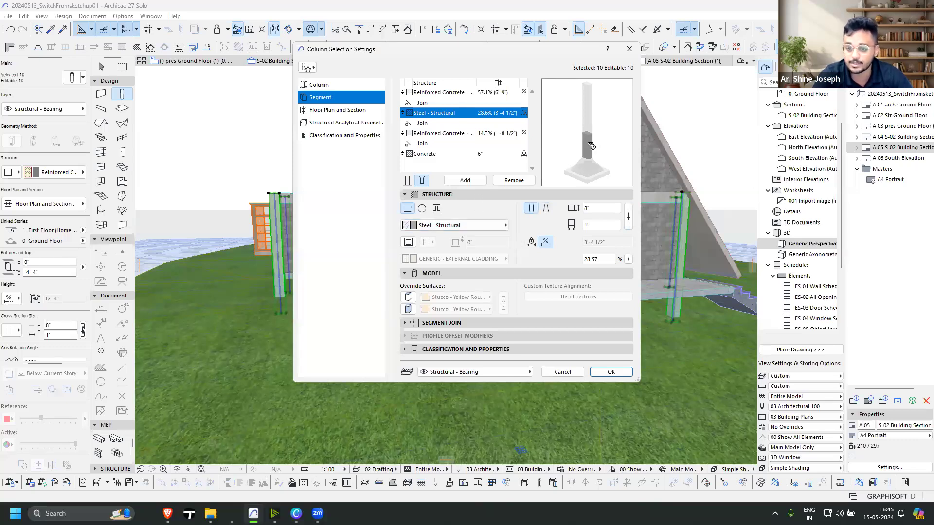
Give the columns' Steel - Structural segment a fixed height of 1" and apply the column settings
left_click(531, 242)
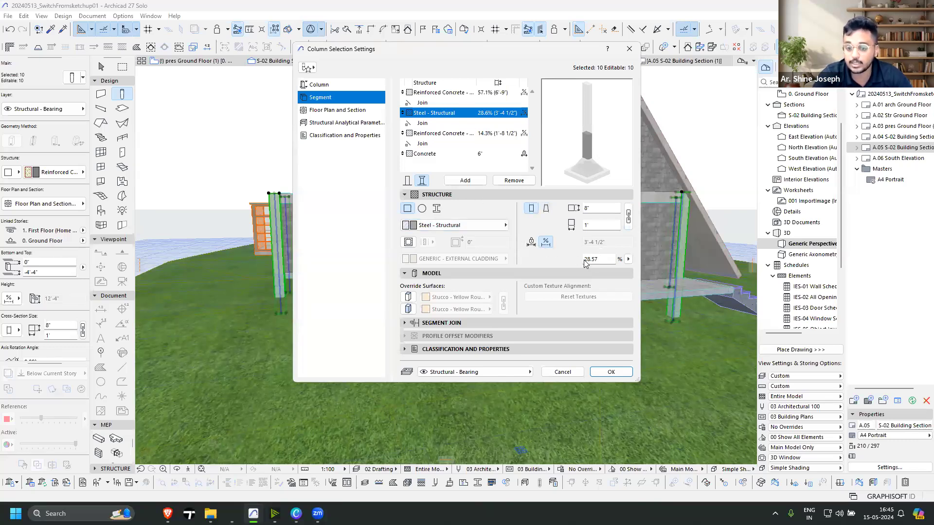
key("Tab")
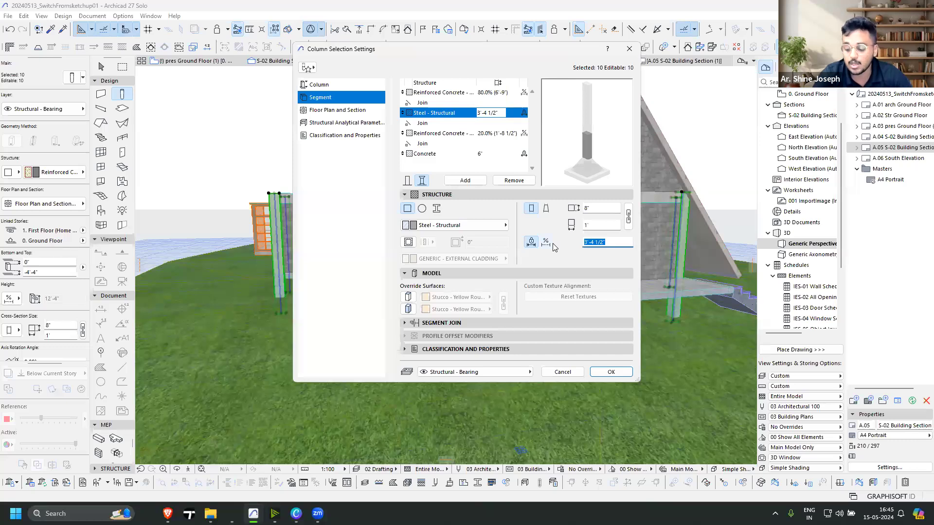
type("1'")
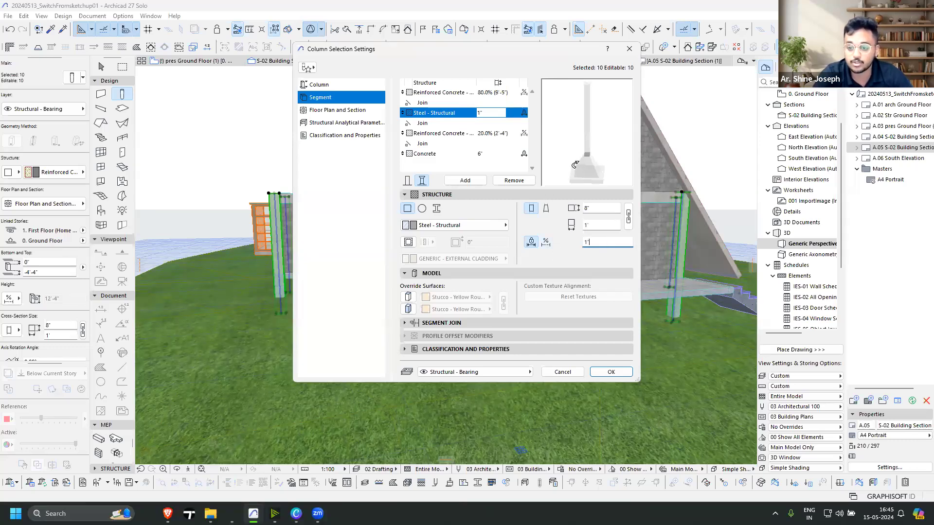
left_click(467, 94)
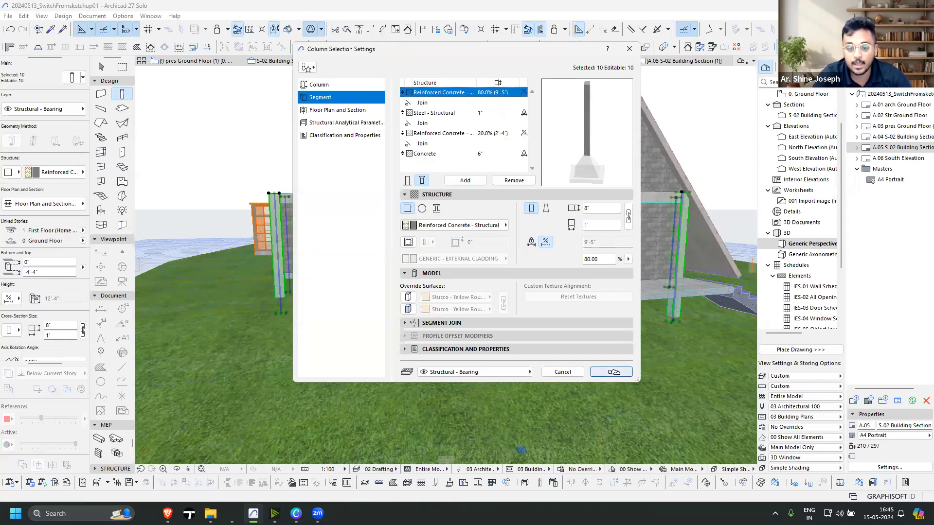
left_click(611, 372)
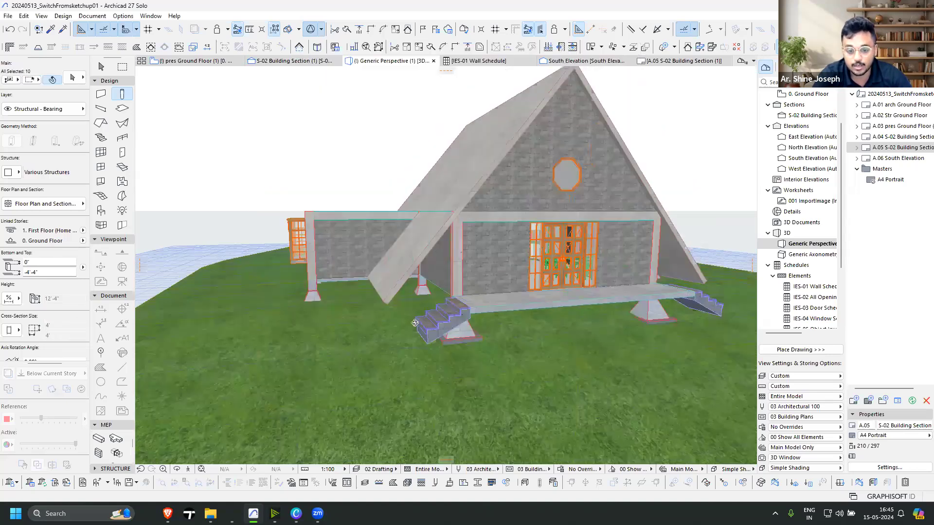
Select the two columns flanking the double-door facade and lower them by about 1'-2 1/2"
middle_click_drag(626, 322, 573, 312, "shift")
key("Escape")
key("Escape")
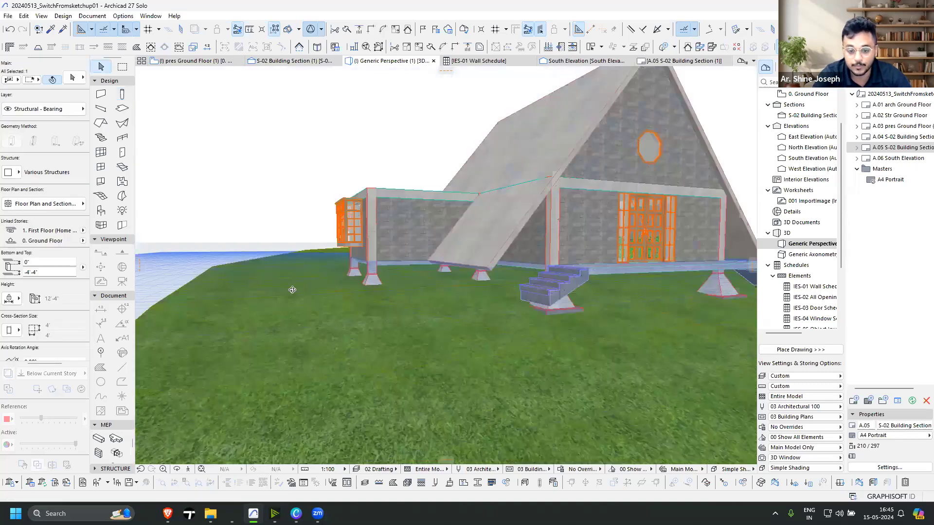
middle_click_drag(292, 289, 558, 309, "shift")
left_click(317, 278, "shift")
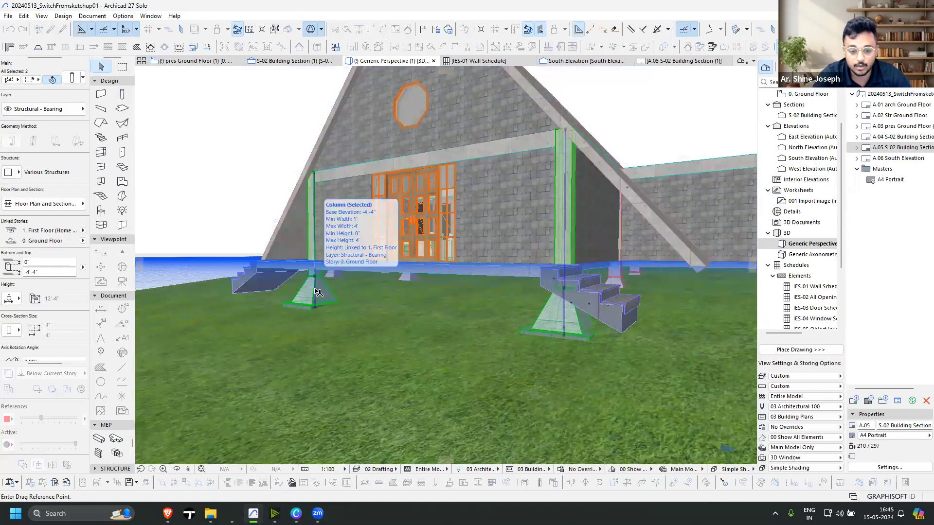
left_click(315, 281)
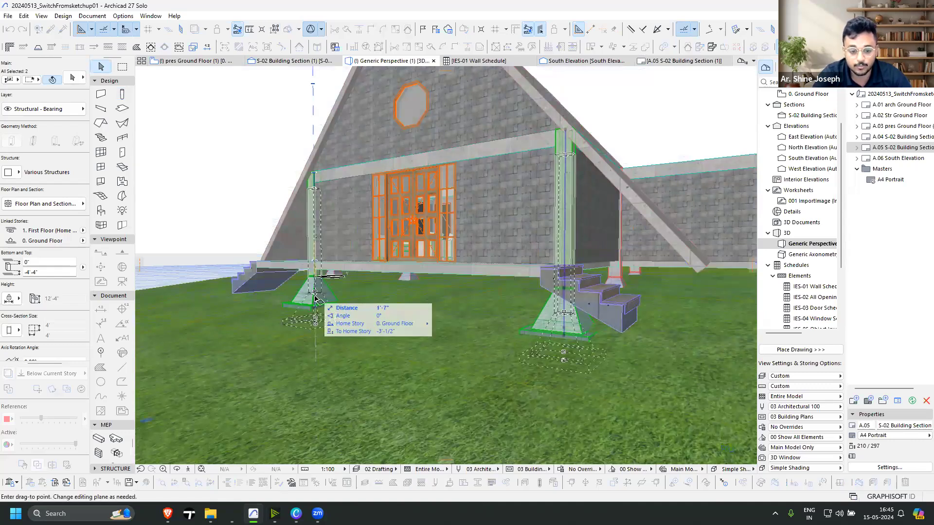
left_click(413, 280)
Stretch the tops of the two lowered columns up to the beam, bringing their top offset to 0"
middle_click_drag(516, 255, 538, 282, "shift")
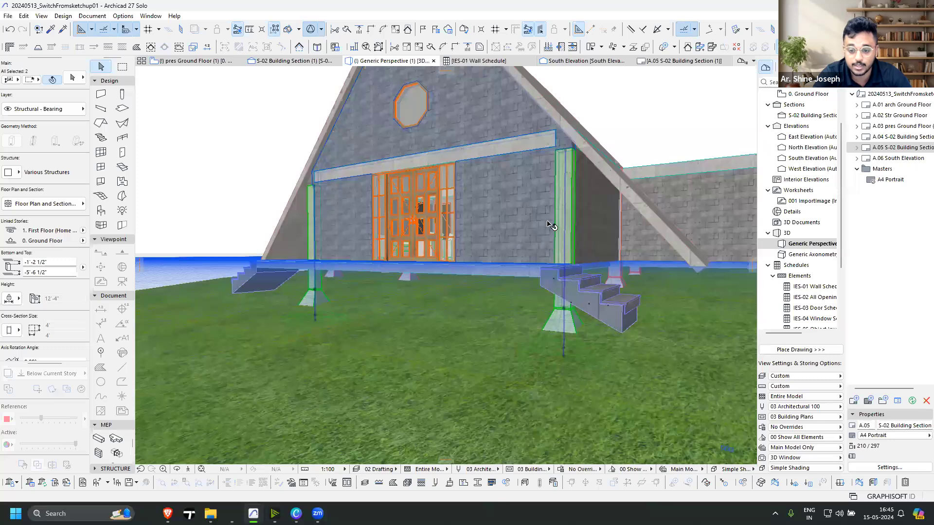
left_click(537, 181)
left_click(589, 83)
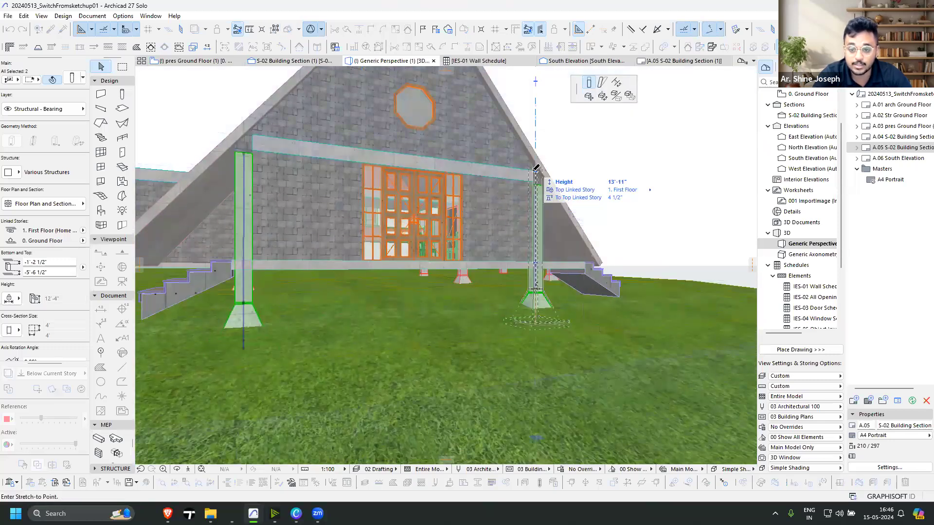
left_click(537, 167)
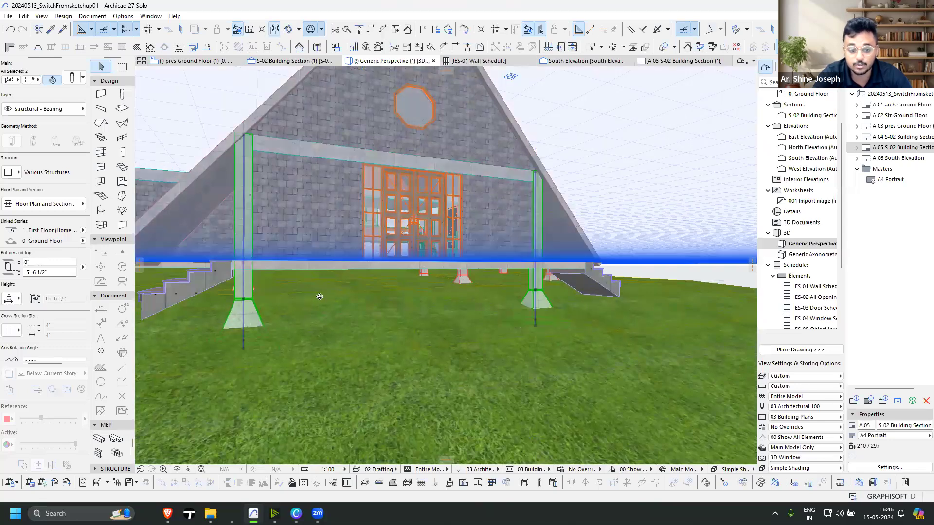
middle_click_drag(241, 327, 243, 328, "shift")
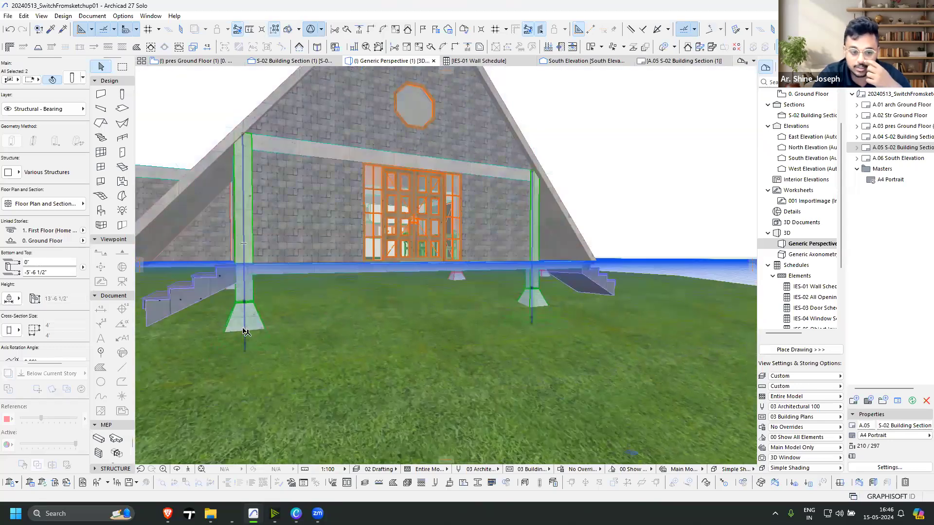
Select all columns and isolate them in the 3D view, then clear the selection
middle_click_drag(524, 203, 266, 226, "shift")
left_click(123, 95)
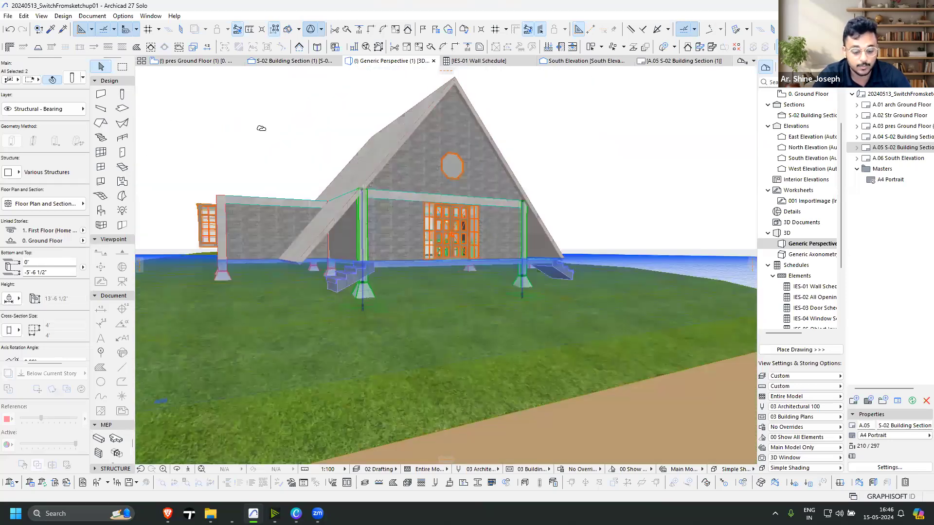
key("ctrl+a")
key("F5")
middle_click_drag(297, 217, 466, 273, "shift")
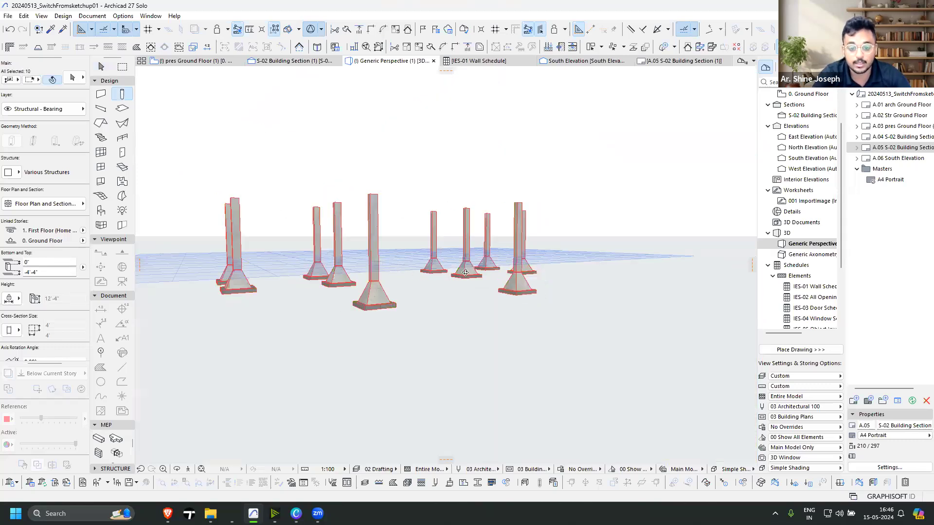
scroll(400, 308, "down", 2)
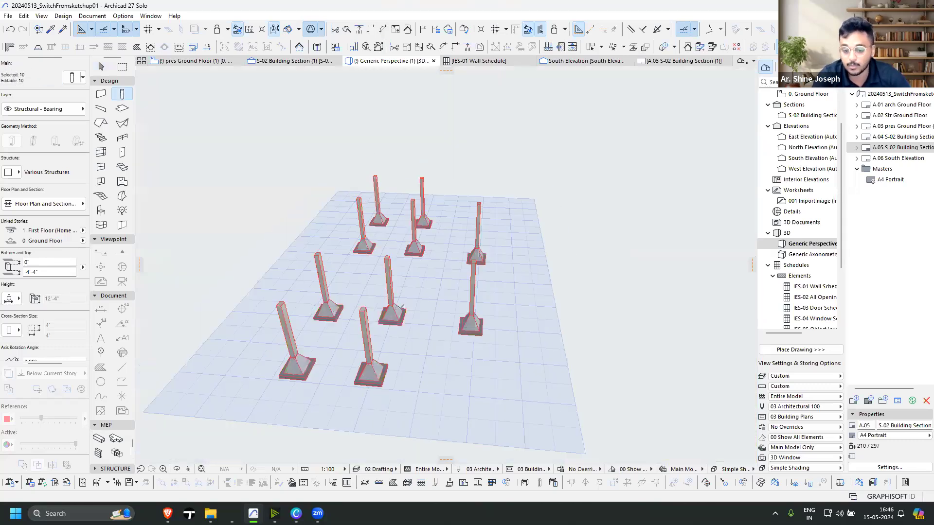
key("Escape")
key("Escape")
middle_click_drag(547, 290, 468, 253, "shift")
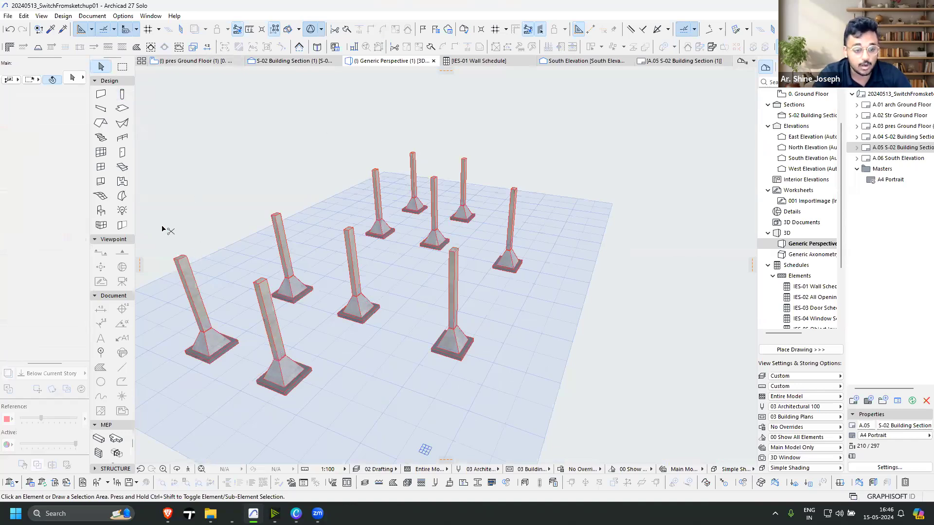
Examine the segments of all isolated columns, including the classification and ID of the concrete base segment
key("ctrl+a")
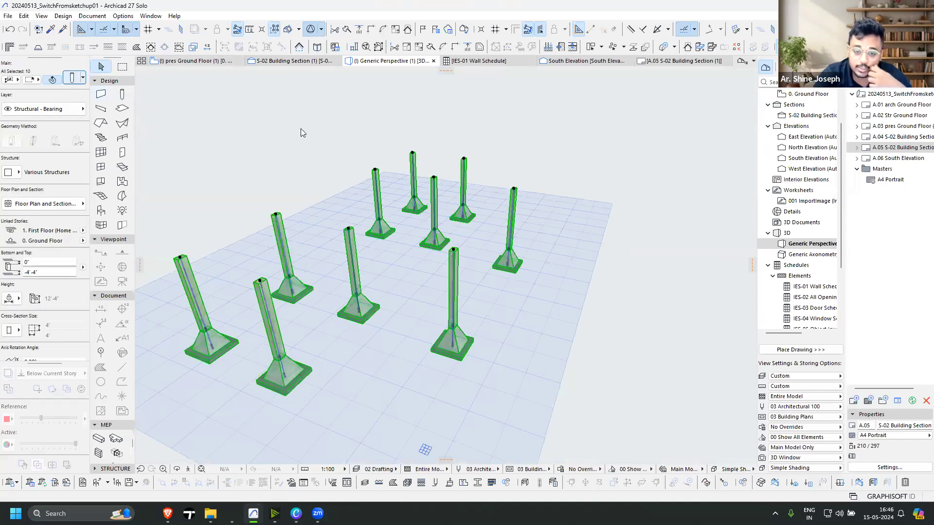
key("ctrl+t")
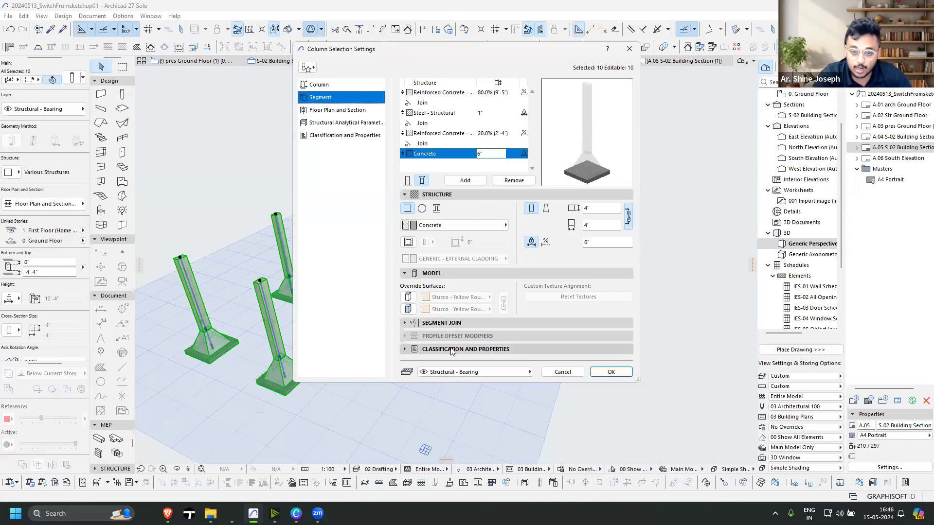
left_click(434, 94)
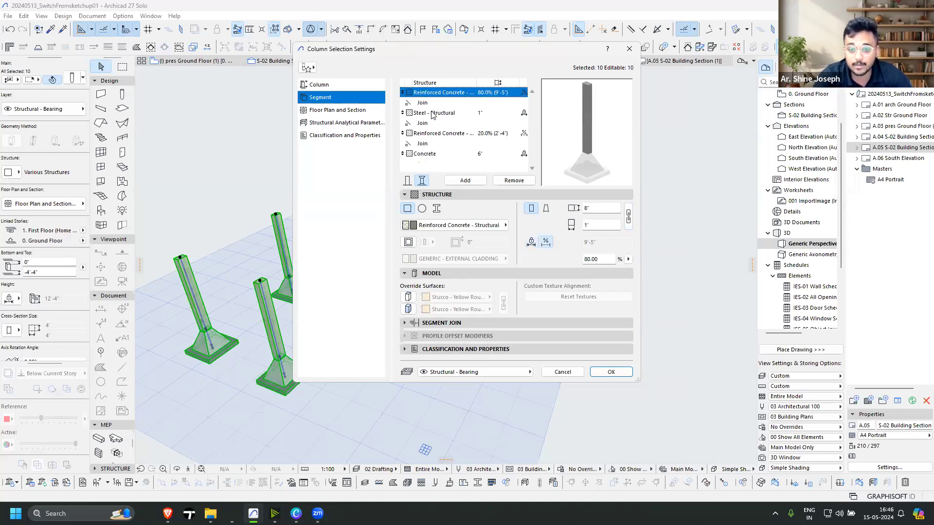
left_click(434, 114)
left_click(433, 94)
left_click(421, 153)
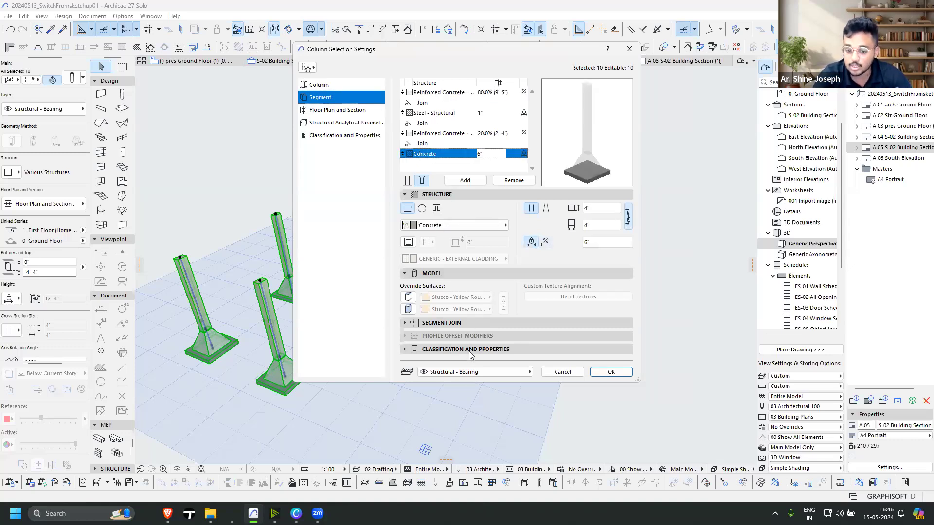
left_click(515, 350)
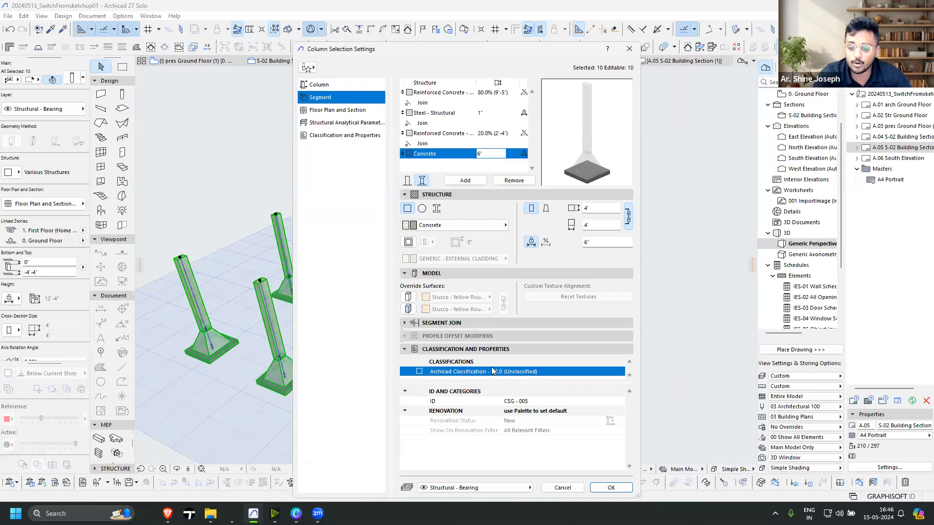
left_click(538, 401)
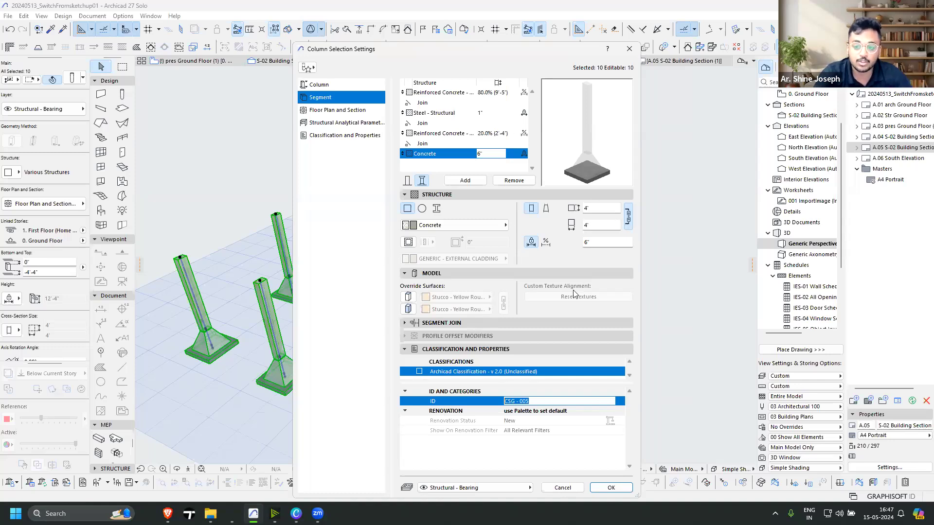
left_click(622, 487)
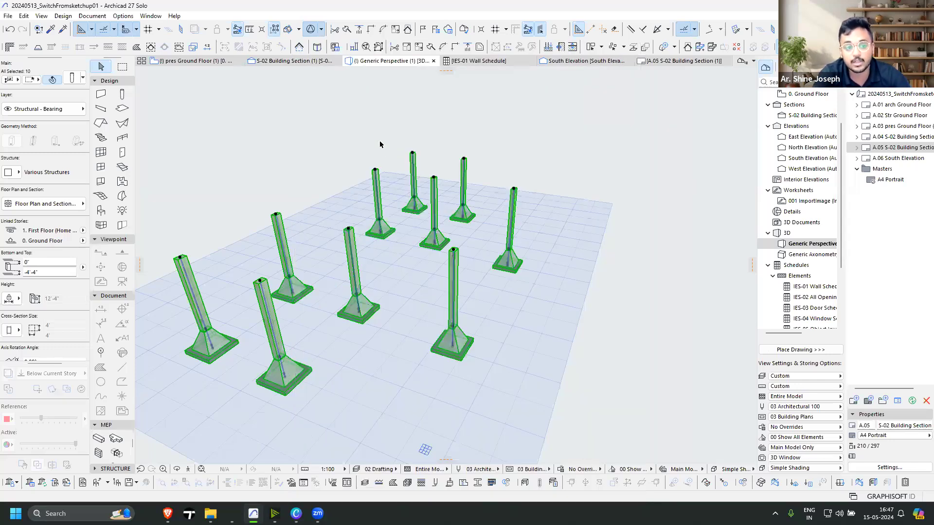
Deselect the columns and show the complete house and terrain in the 3D view again
left_click(487, 120)
right_click(487, 120)
left_click(534, 220)
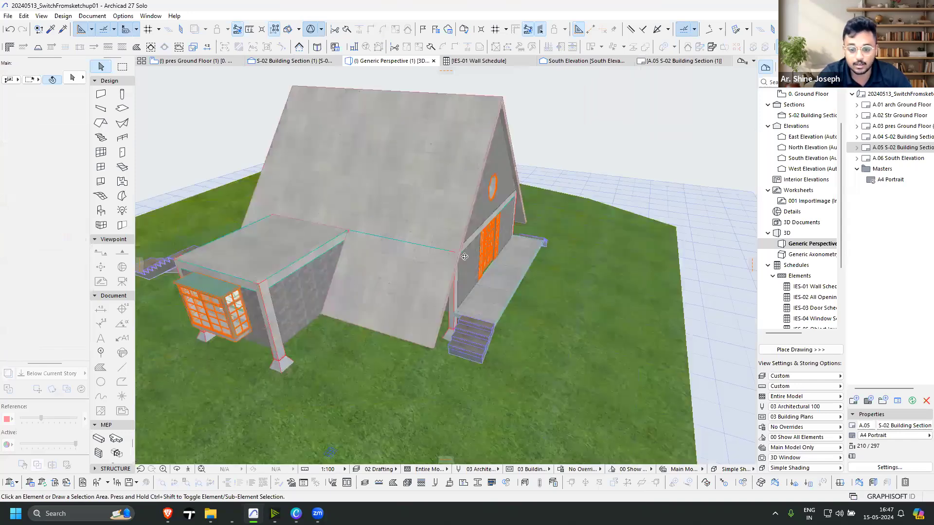
middle_click_drag(610, 291, 483, 265, "shift")
middle_click_drag(491, 290, 491, 291, "shift")
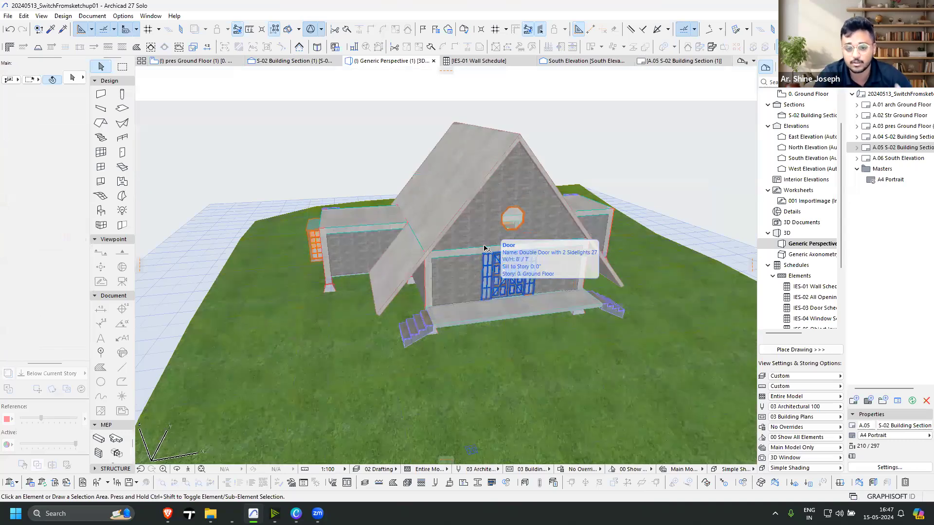
left_click(492, 290)
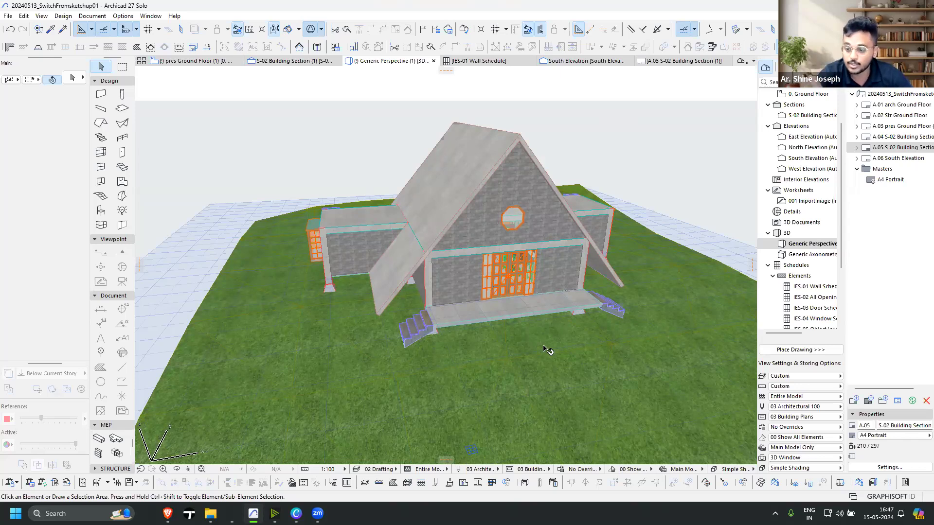
Start a new duplicate profile in the Profile Manager and choose the Brick folder under Structural as its location
left_click(476, 488)
left_click_drag(629, 100, 619, 112)
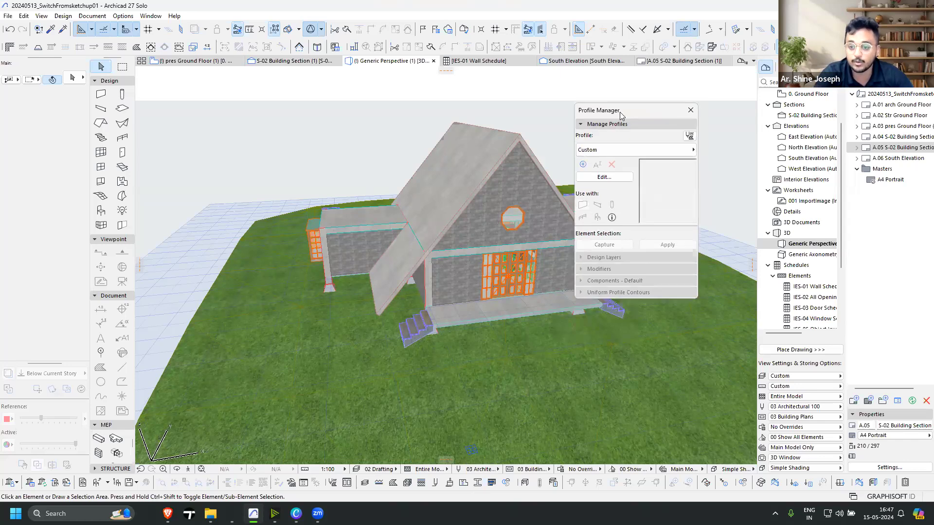
left_click(583, 162)
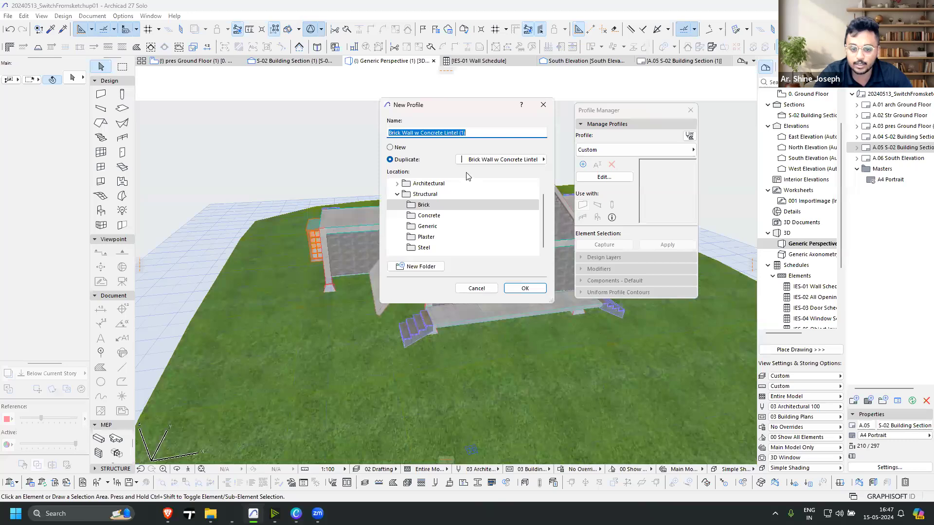
scroll(400, 218, "up", 1)
left_click(397, 204)
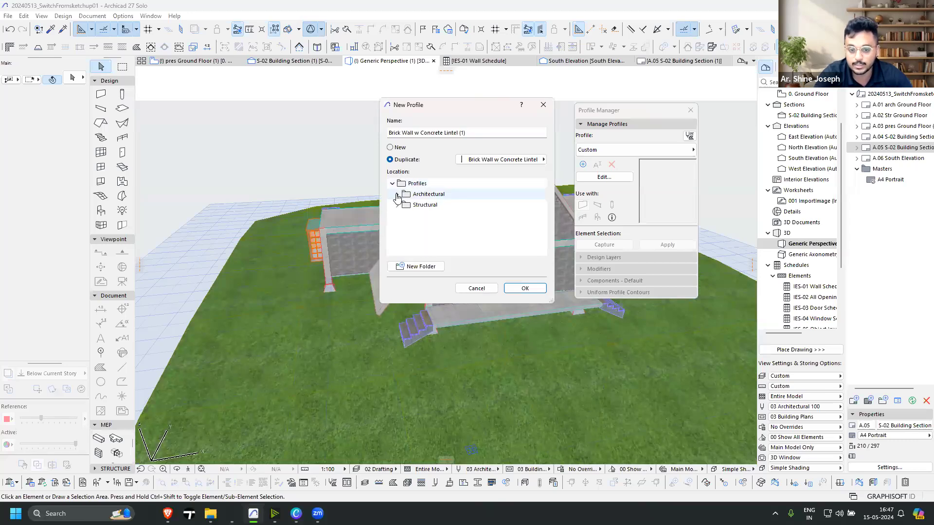
double_click(409, 195)
left_click(419, 216)
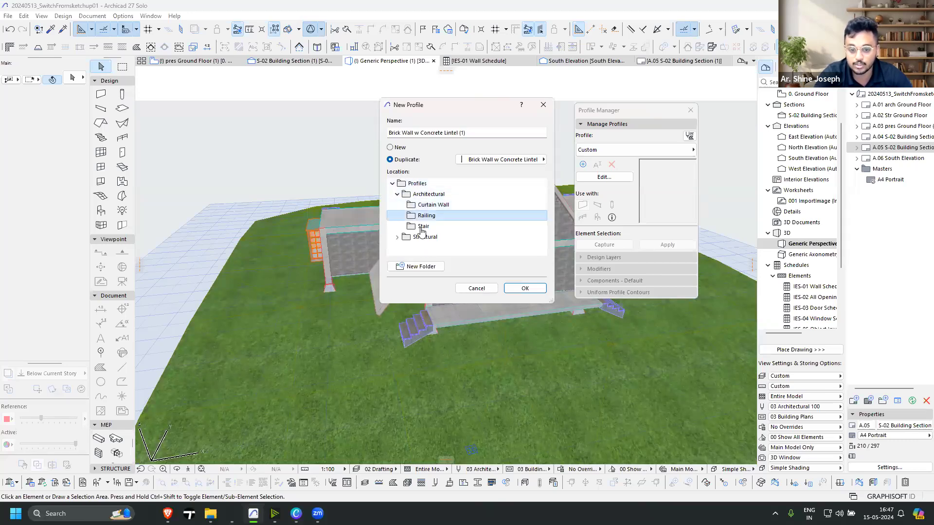
double_click(425, 237)
scroll(425, 228, "down", 2)
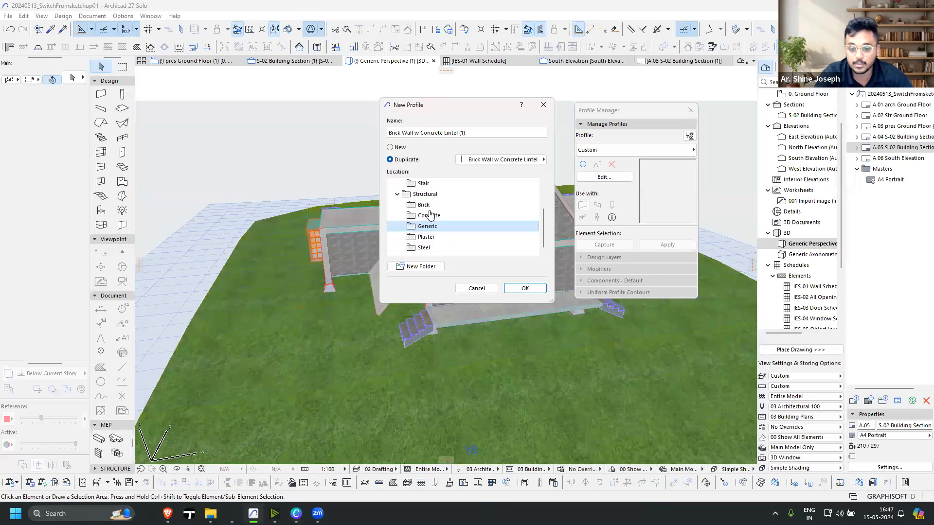
left_click(427, 215)
left_click(430, 209)
Examine the structural concrete profiles available for duplication, including the precast girders and tees
left_click(480, 163)
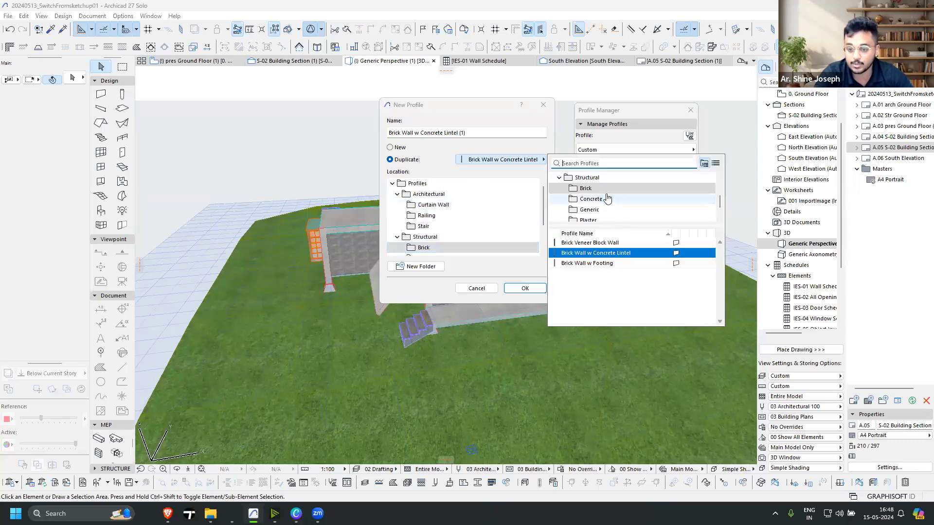
left_click(603, 200)
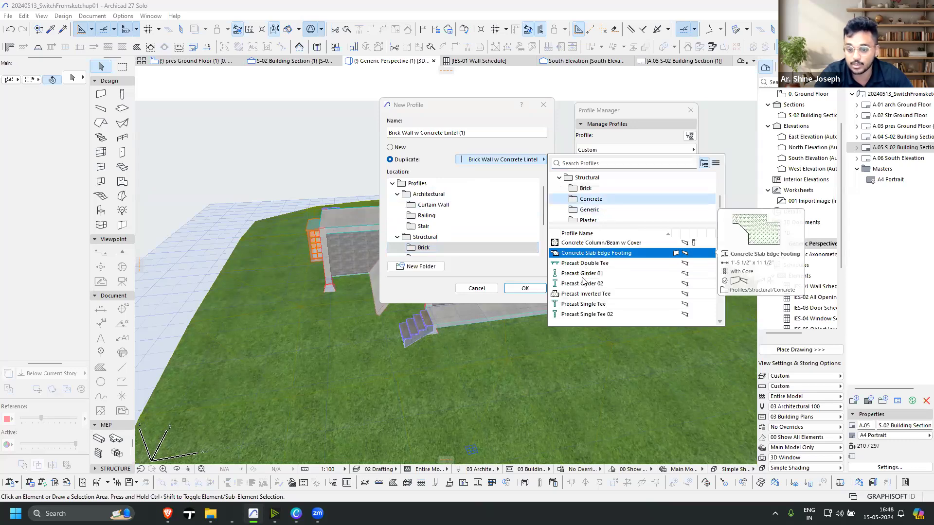
left_click(594, 295)
left_click(579, 306)
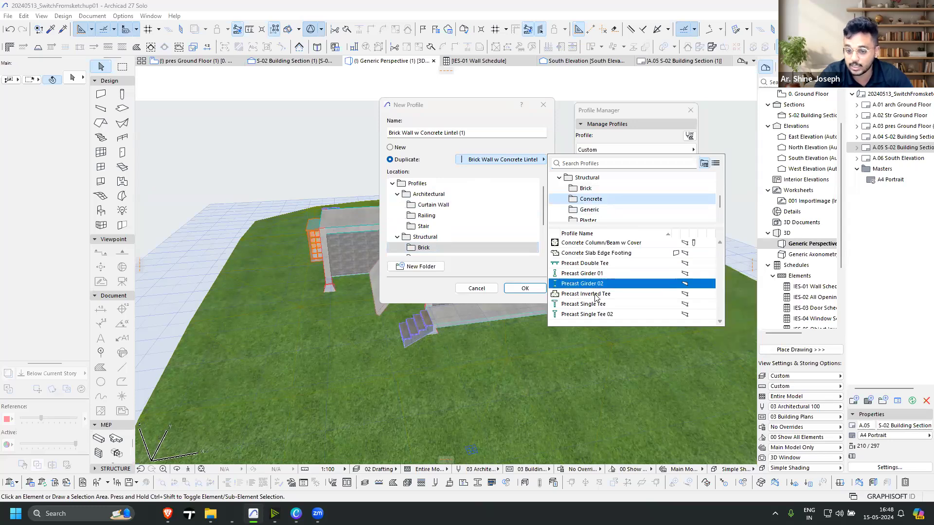
left_click(595, 295)
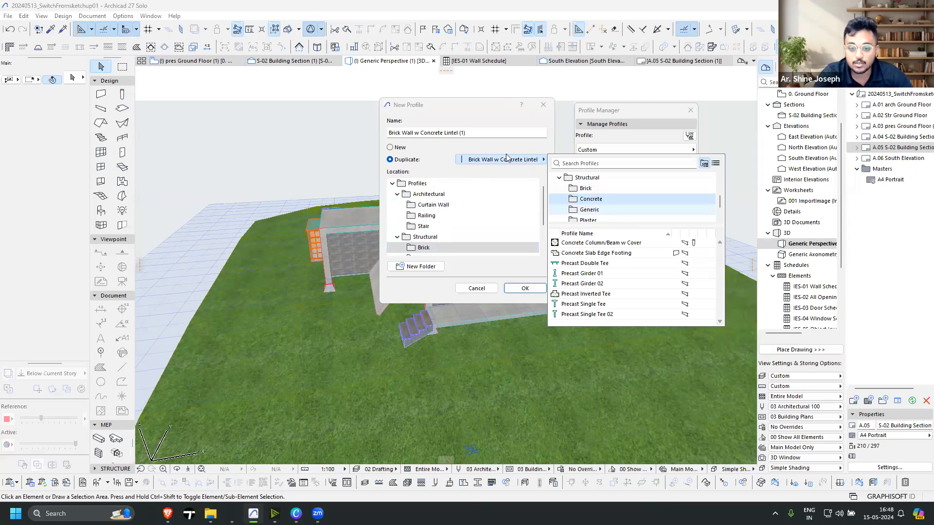
Create a new, non-duplicated profile named "001 cornice" in the top-level Profiles folder
left_click(410, 149)
left_click(390, 146)
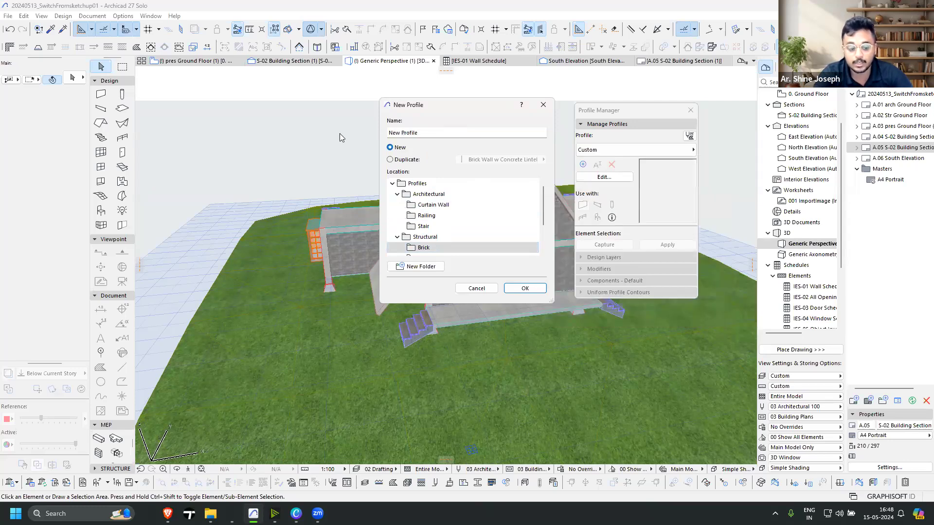
type("001 ")
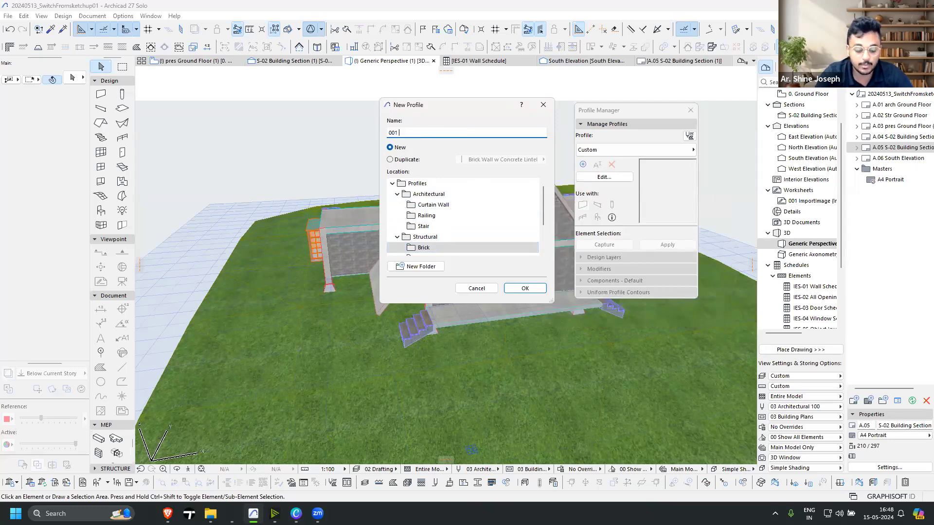
type("cornice")
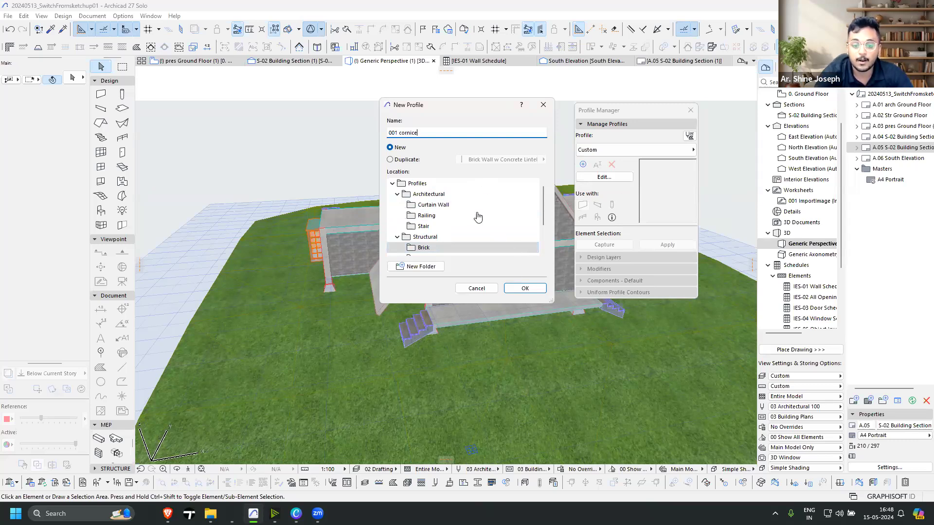
left_click(418, 180)
left_click(392, 184)
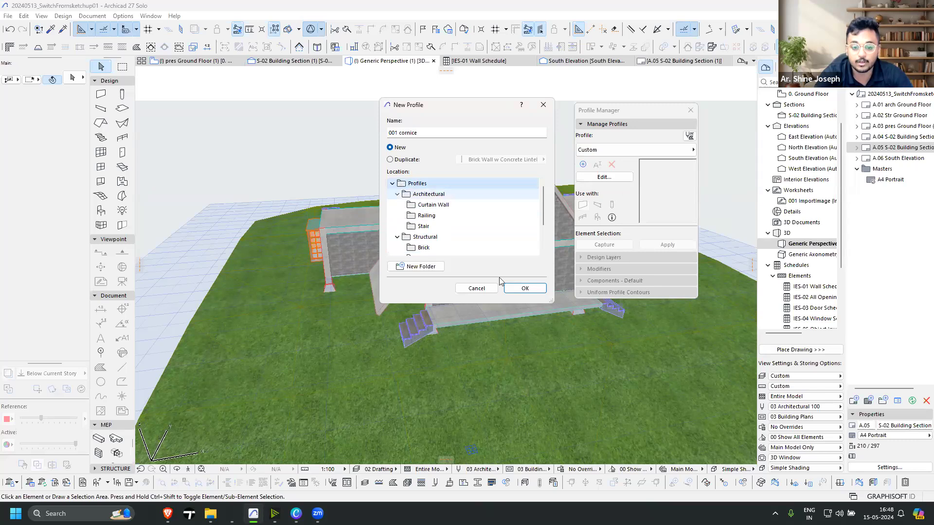
left_click(511, 289)
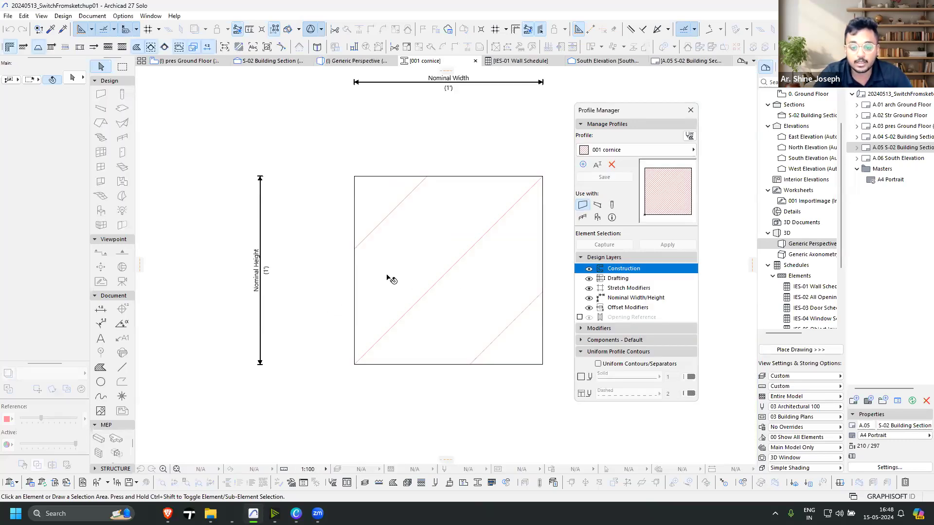
Delete the default square shape from the new cornice profile
scroll(450, 275, "down", 2)
left_click_drag(540, 130, 294, 370)
key("Delete")
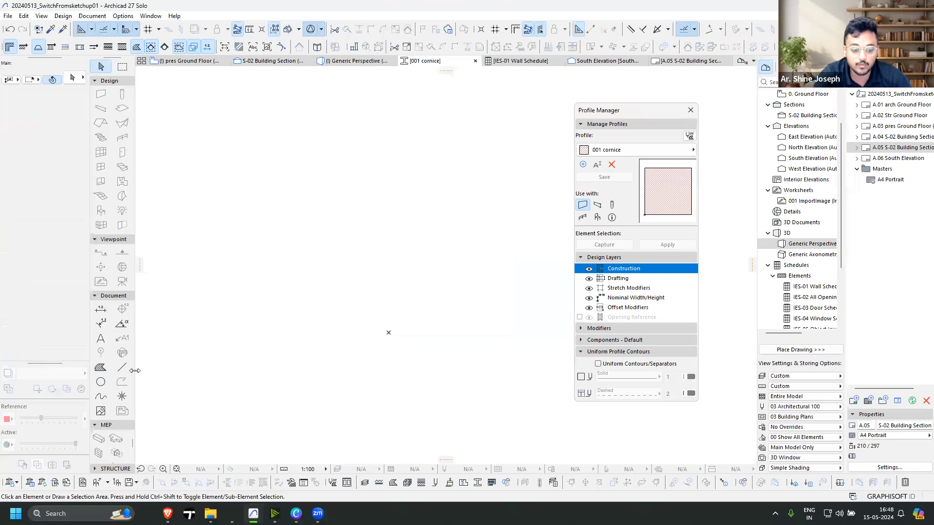
Draw a vertical line about 1' long as the back edge of the cornice profile
key("l")
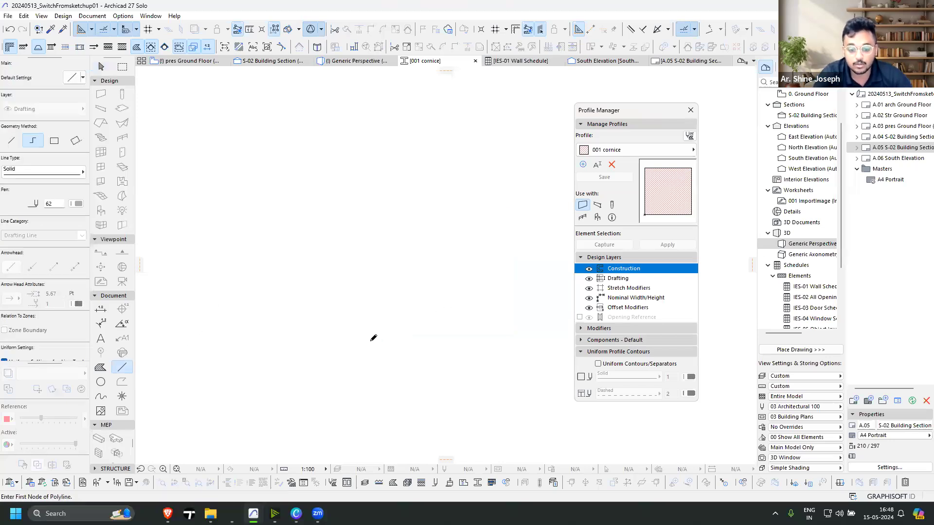
left_click(371, 341)
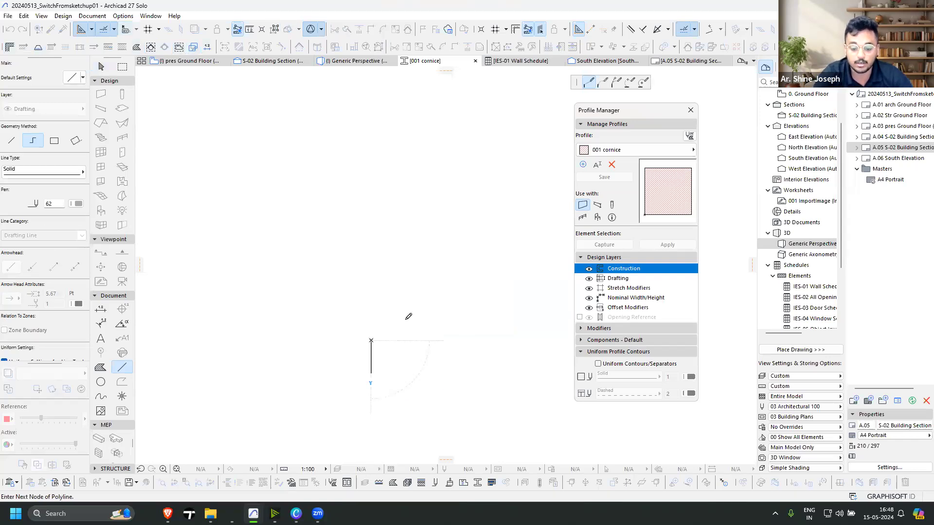
key("Escape")
left_click(389, 406)
double_click(389, 320)
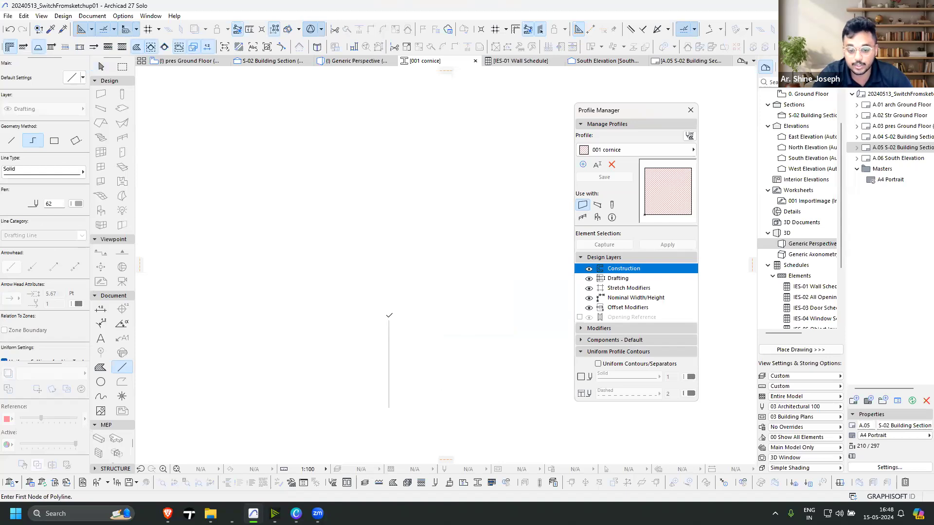
Draw the remaining cornice outline as a polyline with a 1' top edge, short lip, 45° diagonal and short lower leg joining the back edge
left_click(388, 318)
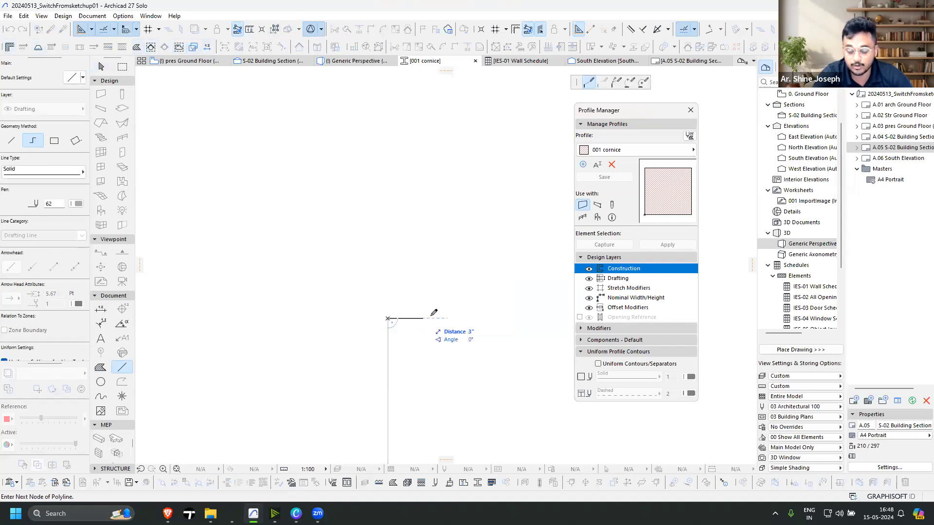
scroll(433, 312, "down", 3)
type("1")
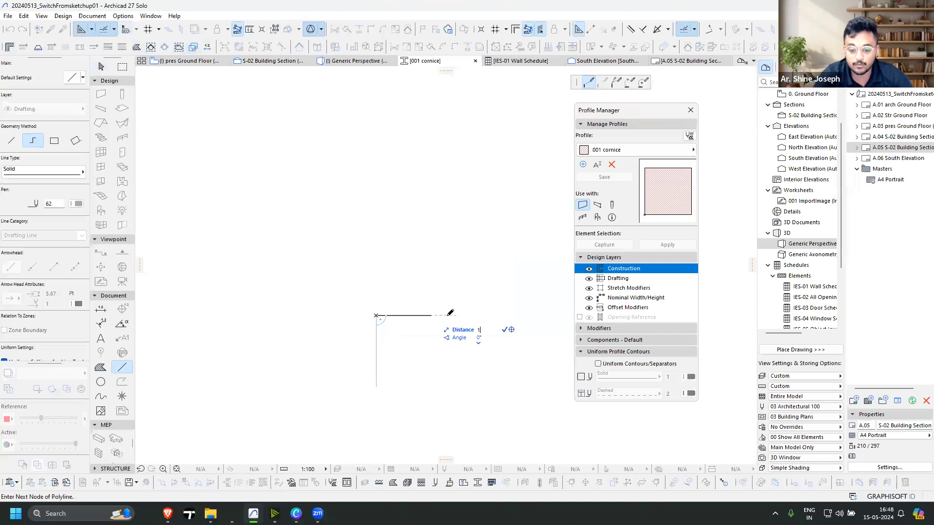
key("Return")
scroll(448, 310, "up", 2)
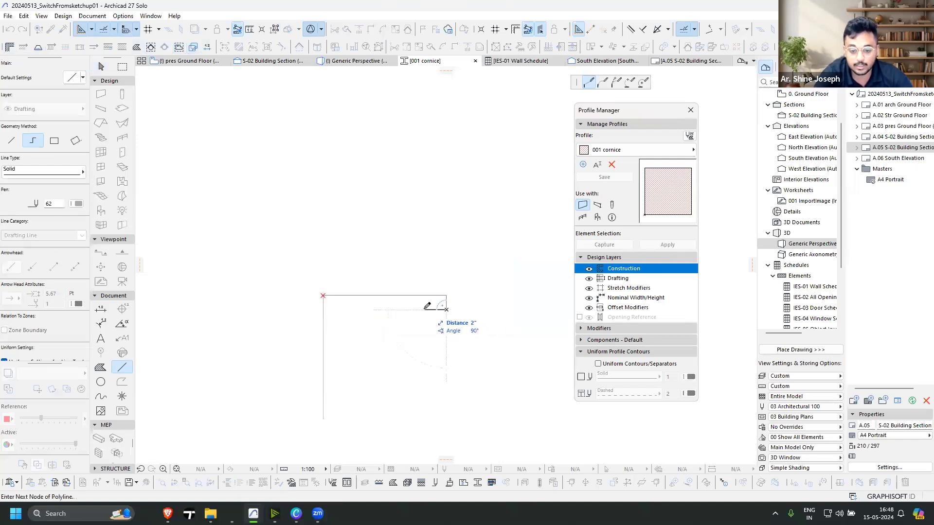
left_click(343, 391)
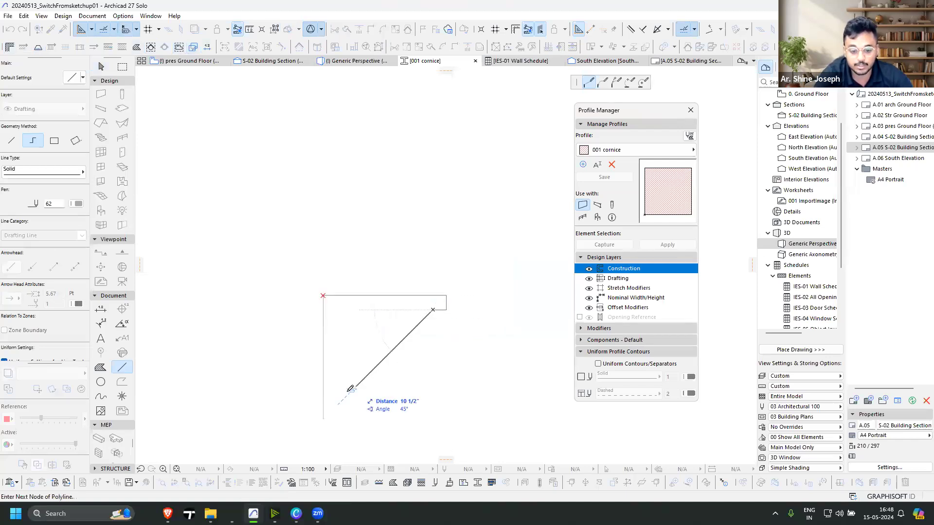
left_click(344, 398)
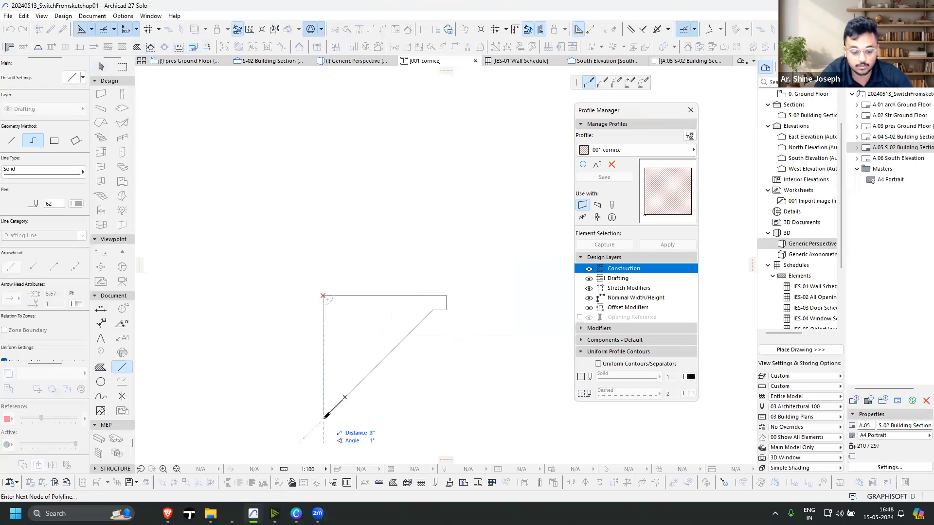
left_click(344, 417)
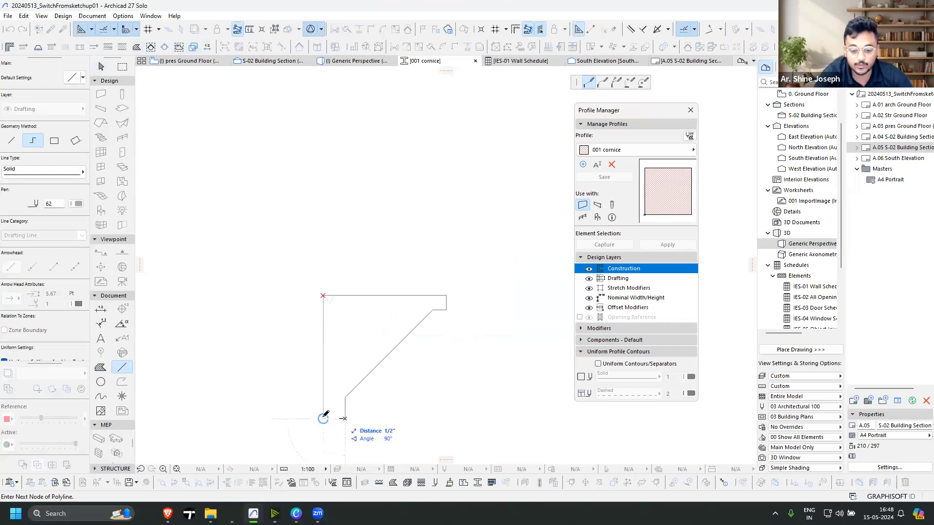
key("Escape")
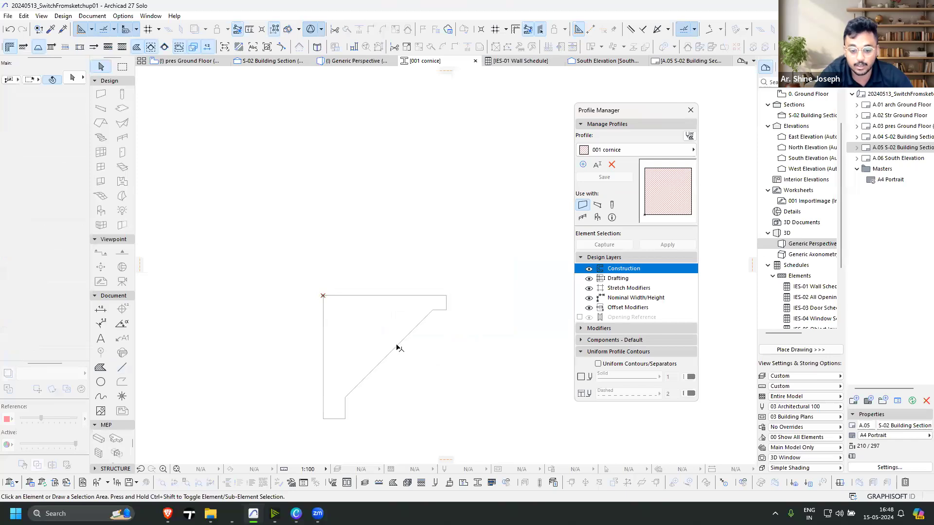
Curve the diagonal edge of the cornice outline inward into a concave arc
double_click(397, 346)
left_click(600, 84)
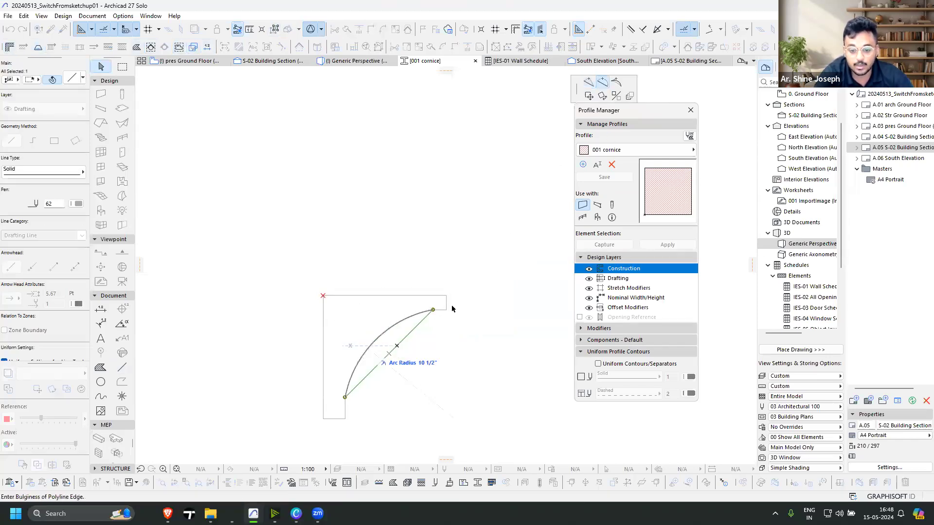
left_click(448, 304)
Curve the lip's short end edge and the lower leg's bottom edge outward into rounded ends
scroll(448, 302, "up", 3)
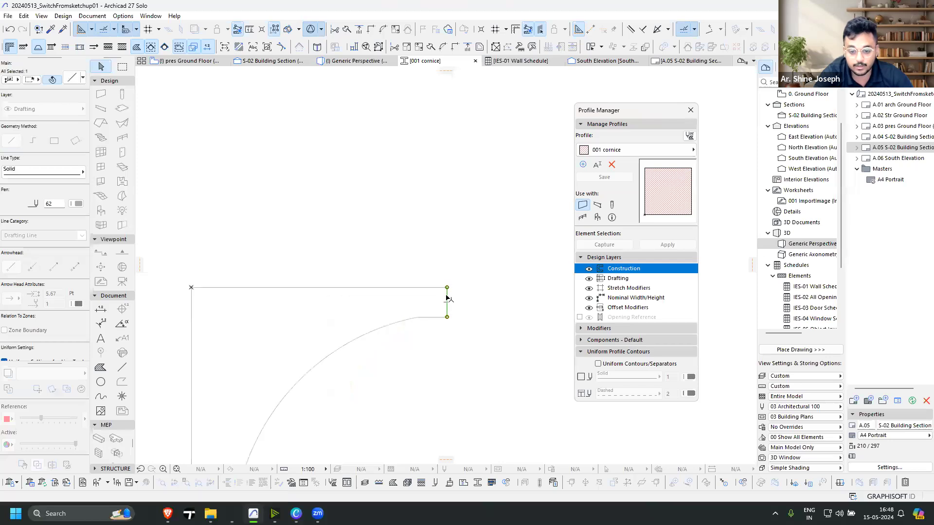
left_click(446, 296)
left_click(463, 278)
scroll(408, 204, "down", 5)
scroll(348, 316, "up", 4)
key("Escape")
left_click(346, 310)
left_click(347, 311)
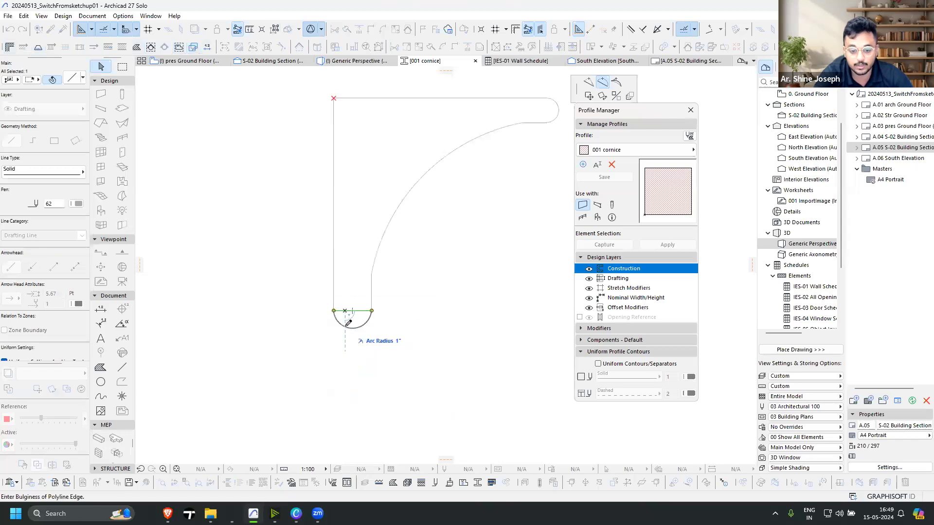
left_click(315, 350)
scroll(281, 369, "down", 1)
scroll(282, 368, "down", 3)
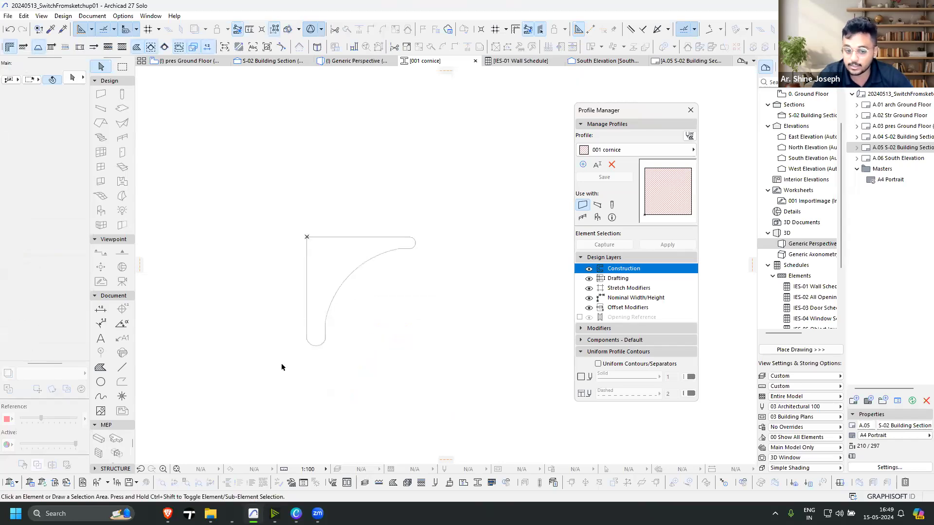
Fill the cornice outline with the Plywood building material and save the profile for use with beams only
left_click(98, 370)
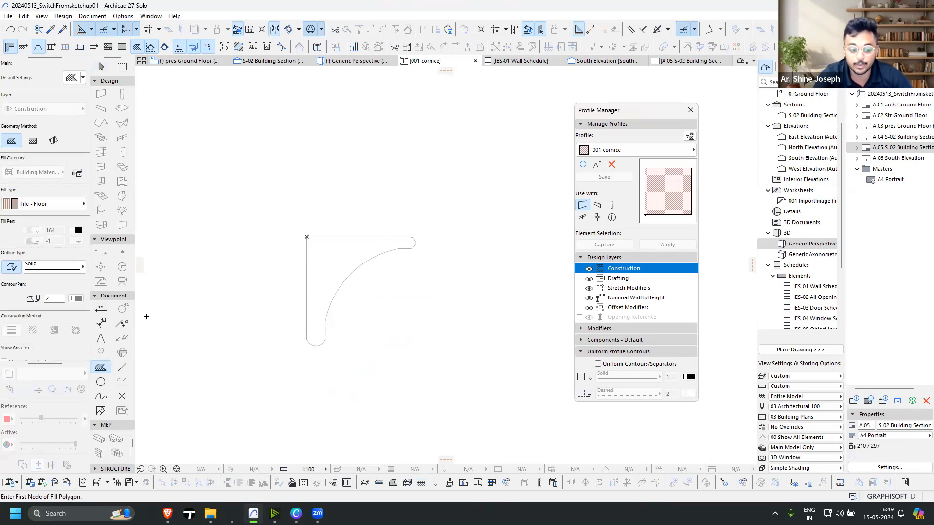
left_click(46, 203)
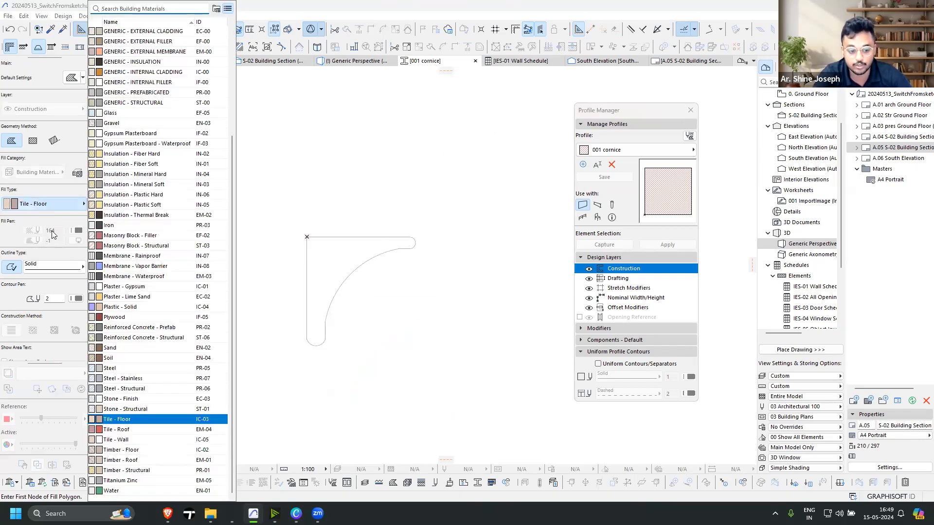
type("wood")
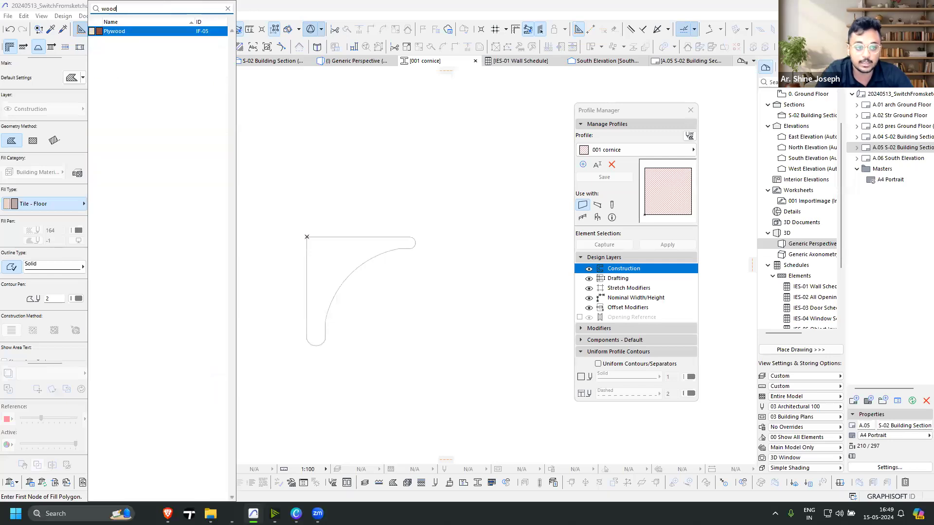
left_click(156, 30)
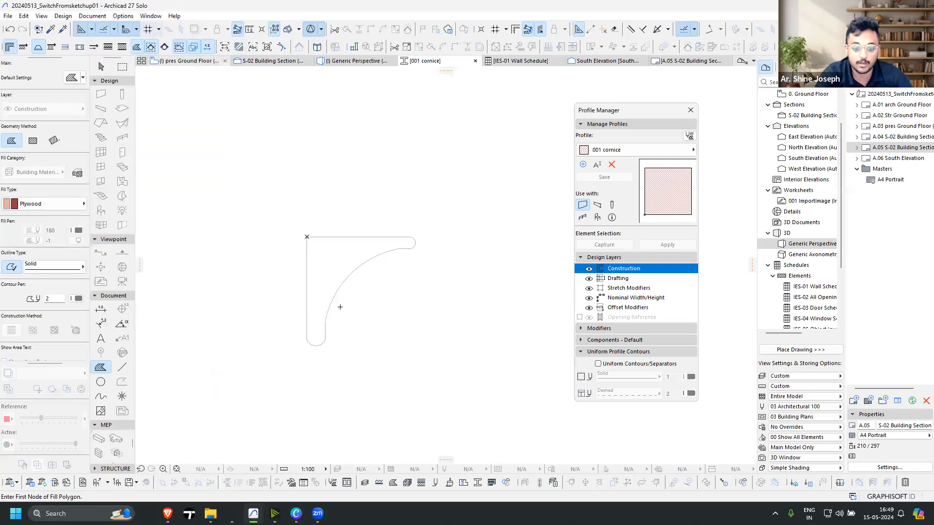
left_click(336, 271)
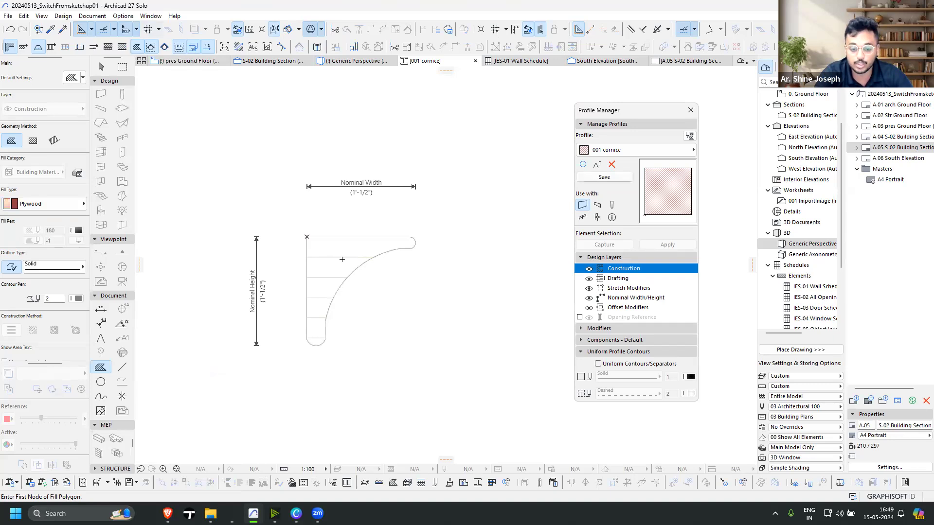
key("Escape")
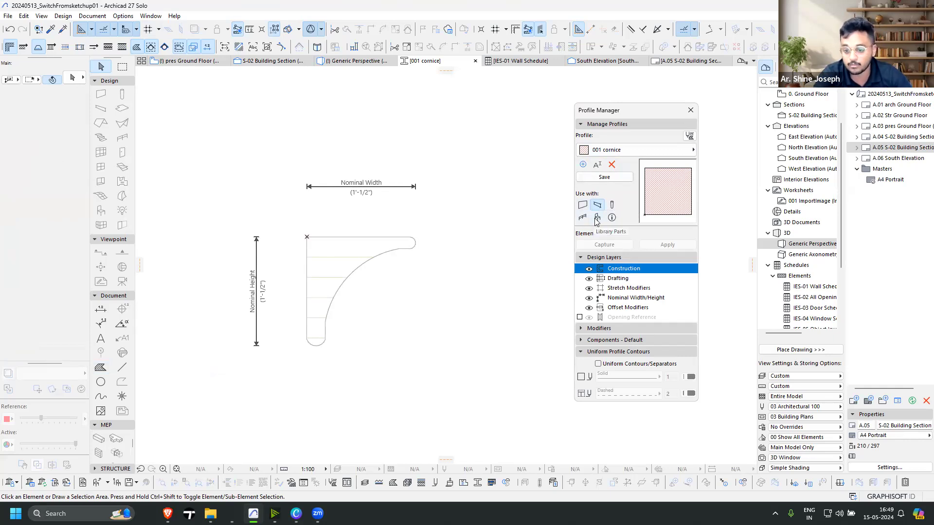
left_click(605, 179)
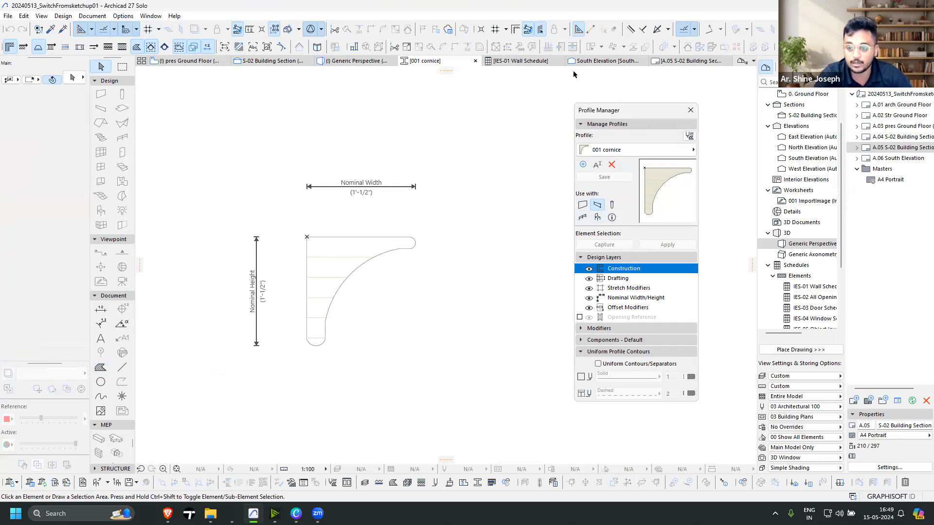
In the 3D perspective, set the default beam's segment structure to a complex profile using 001 cornice
left_click(353, 61)
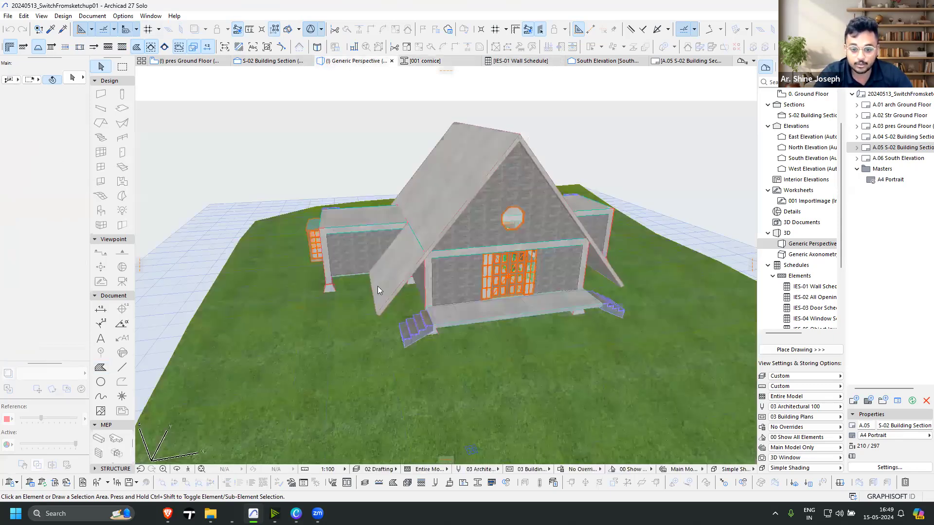
scroll(496, 257, "up", 3)
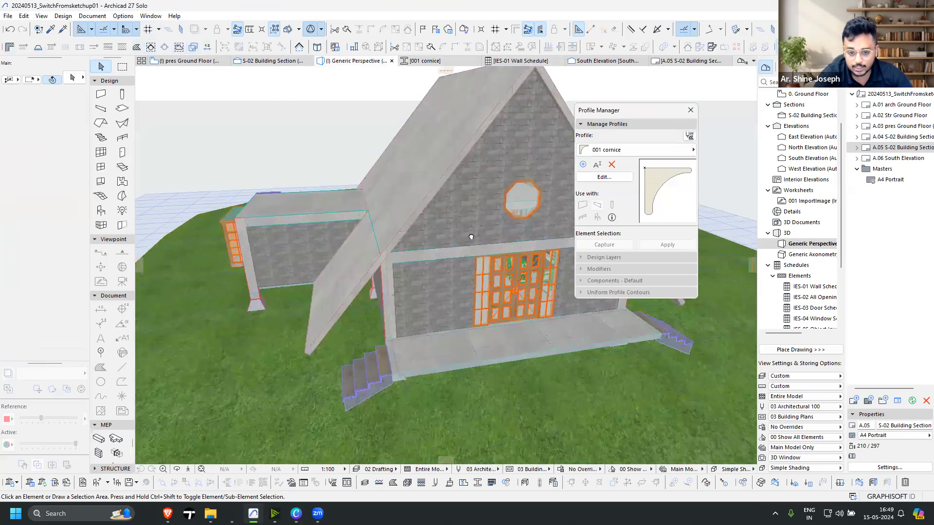
middle_click_drag(257, 258, 225, 250, "shift")
middle_click_drag(485, 252, 346, 266, "shift")
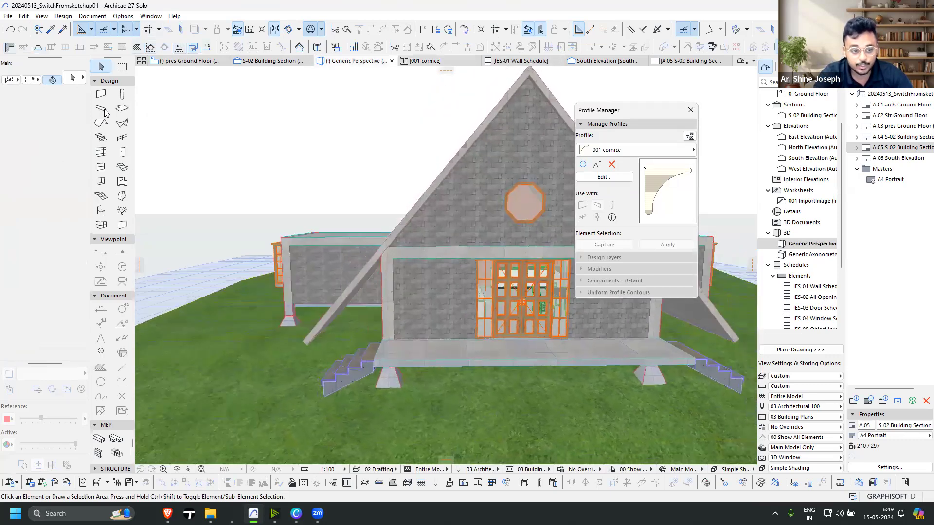
left_click(100, 108)
key("ctrl+t")
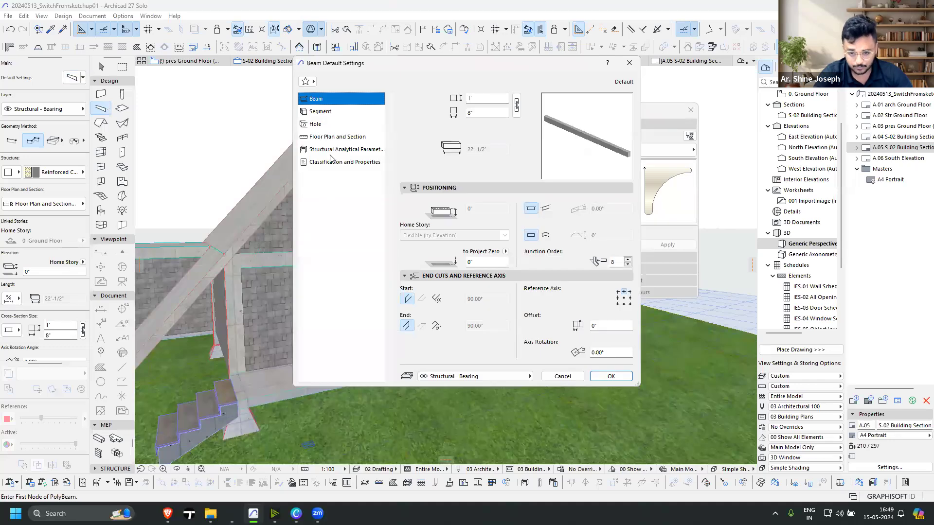
left_click(319, 112)
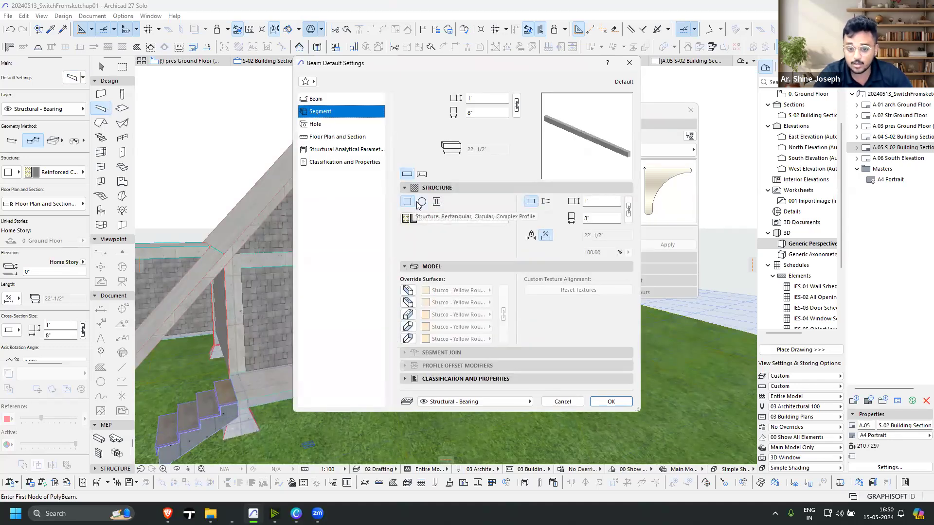
left_click(437, 204)
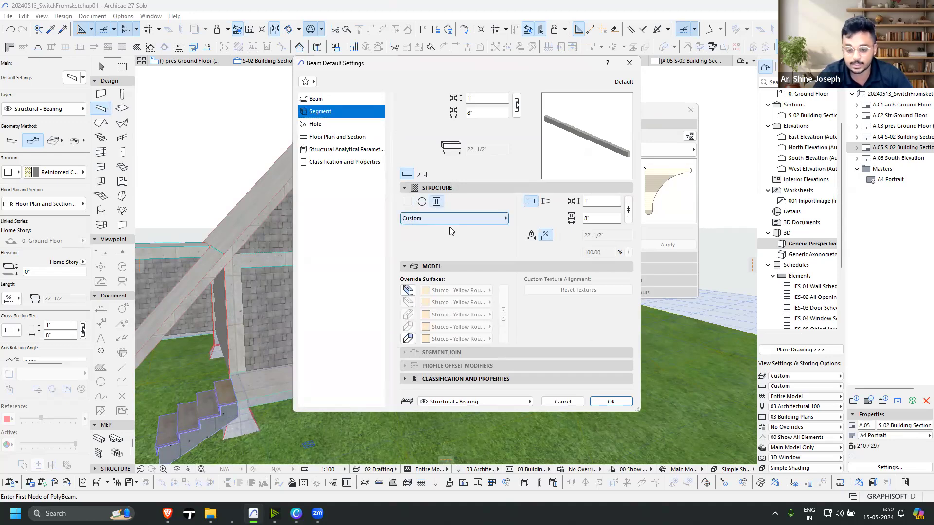
left_click(453, 219)
mouse_move(544, 334)
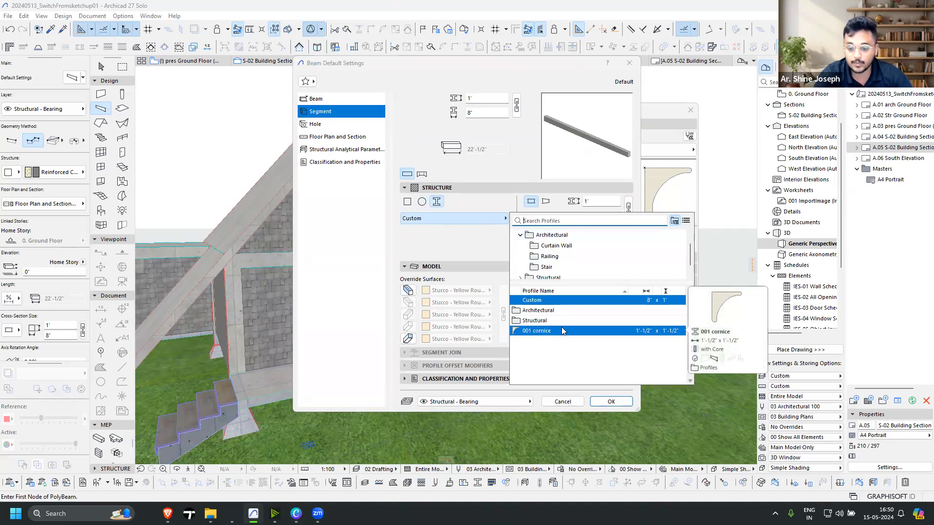
double_click(543, 334)
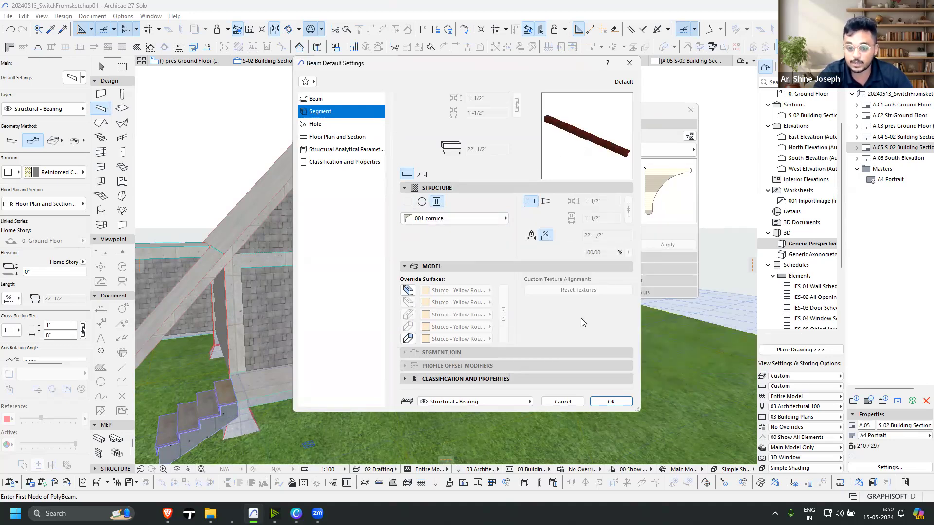
left_click(611, 402)
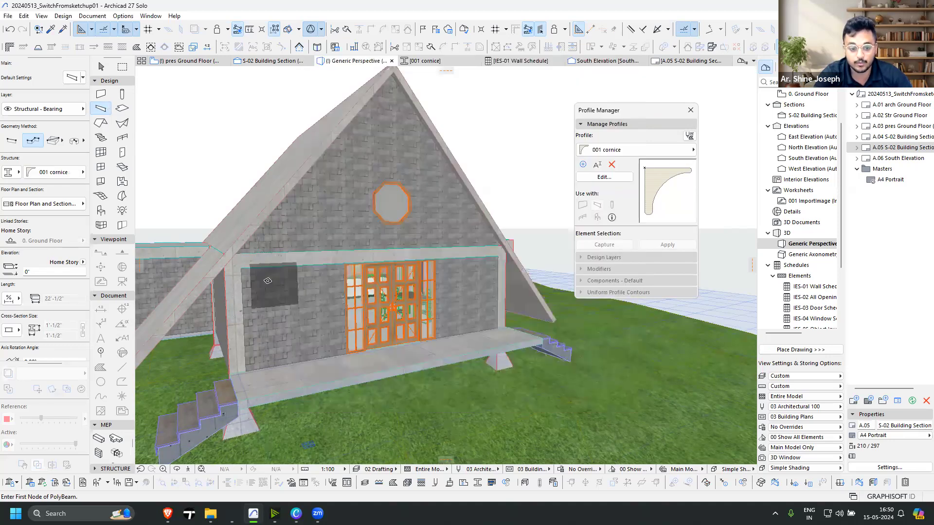
Place a cornice beam along the full width of the front gable's horizontal concrete beam, above the entrance door
scroll(267, 280, "up", 4)
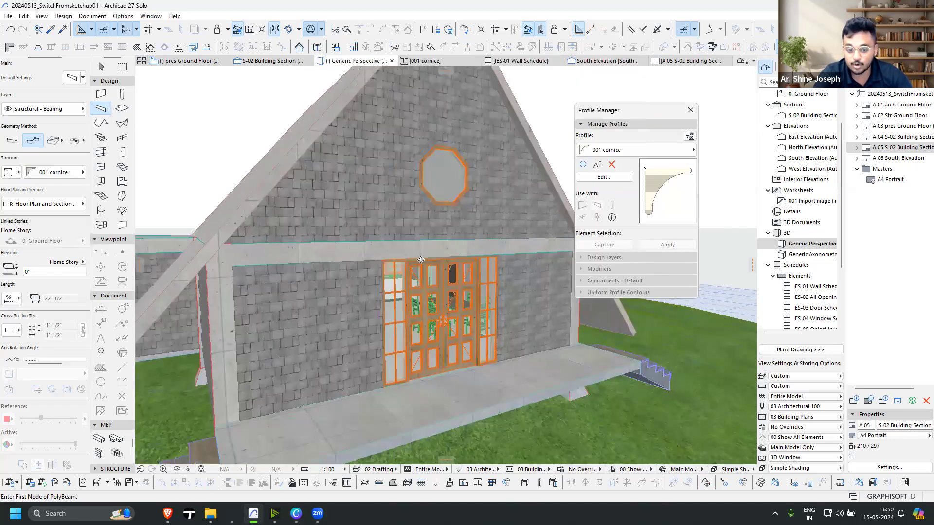
left_click(421, 259)
scroll(470, 235, "up", 1)
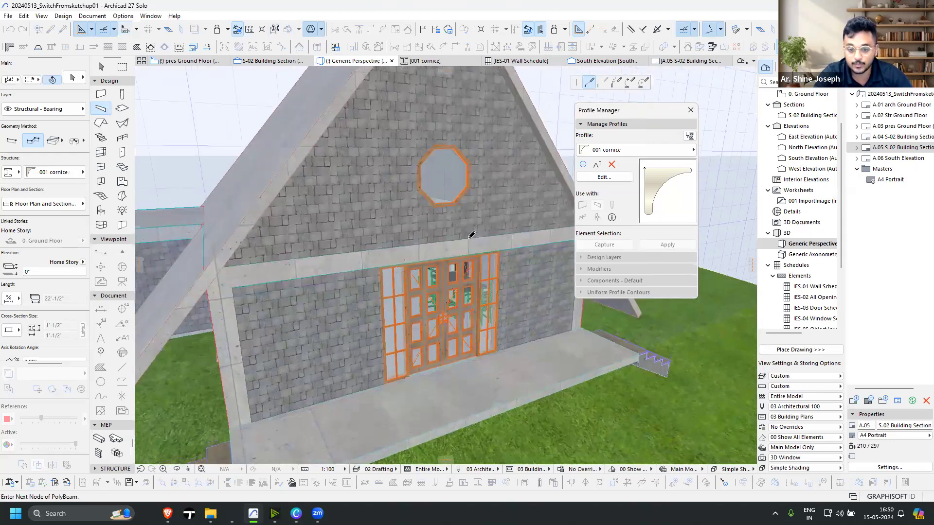
double_click(435, 235)
scroll(324, 230, "down", 3)
middle_click_drag(325, 230, 339, 267, "shift")
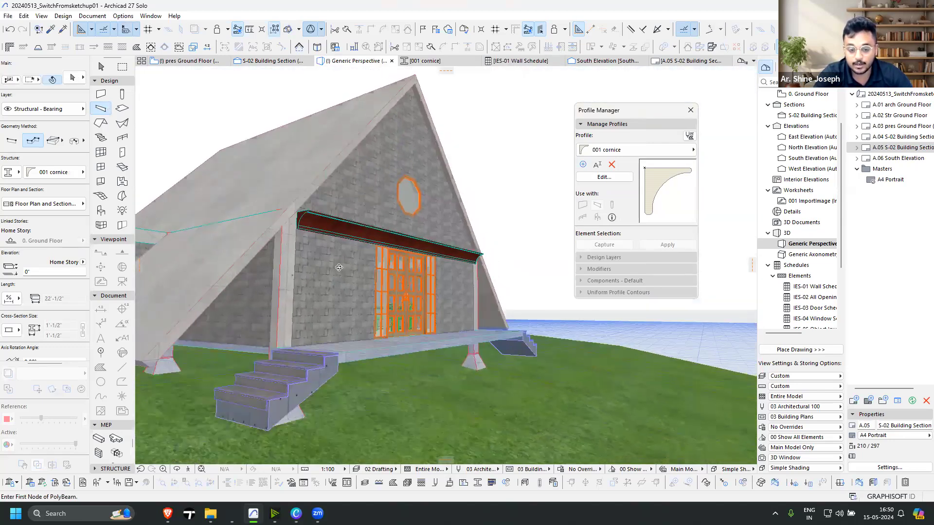
Draw a continuous cornice beam along the right-hand wing's roof edge, wrapping around its outer corner above the projecting window
scroll(339, 268, "up", 4)
mouse_move(277, 299)
middle_mouse_down("shift")
mouse_move(195, 200)
mouse_move(207, 223)
mouse_move(194, 234)
mouse_move(364, 227)
middle_mouse_up("shift")
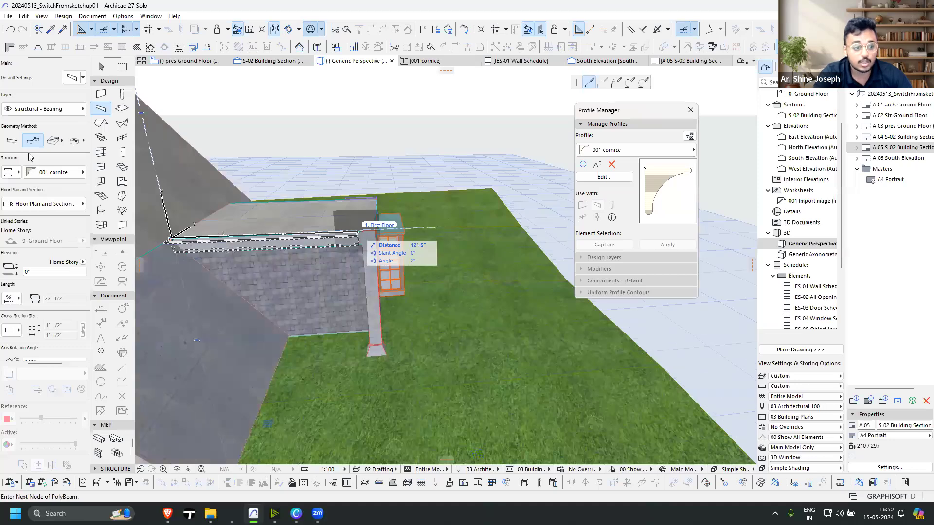
middle_click_drag(369, 229, 420, 222, "shift")
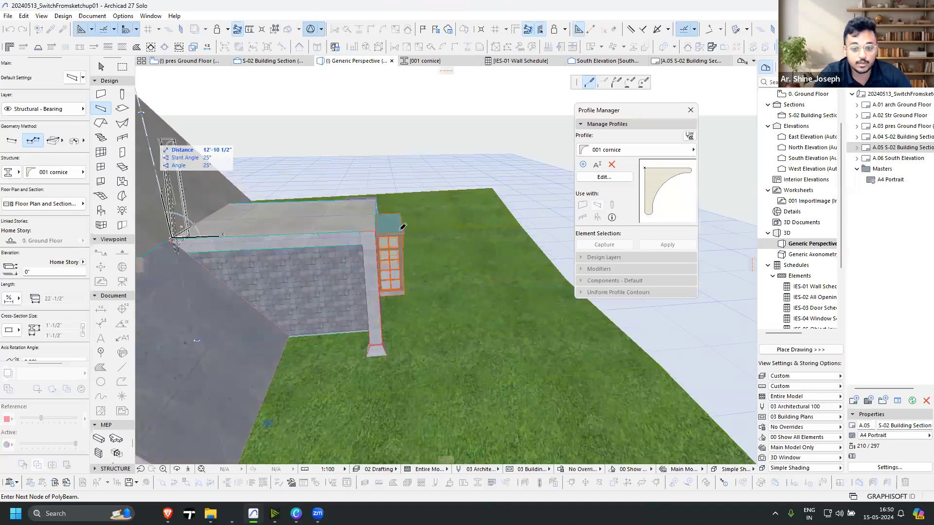
left_click(374, 228)
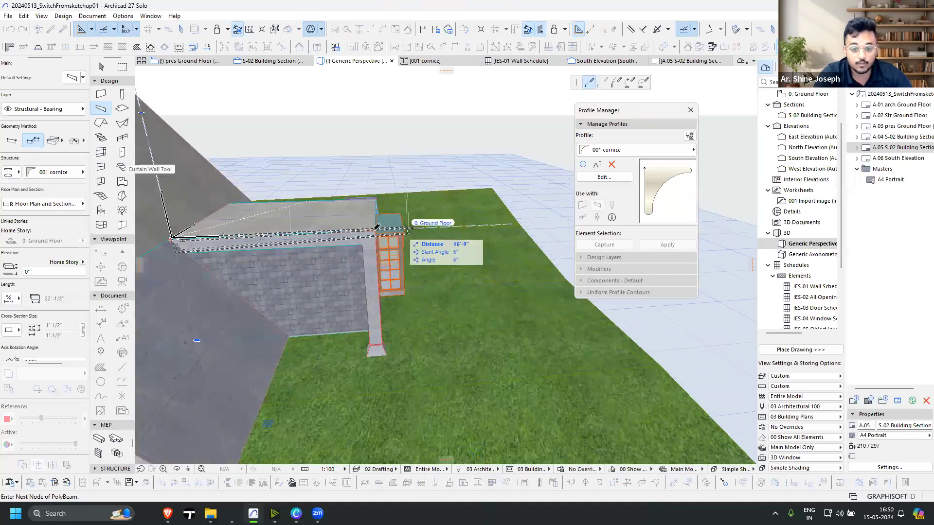
middle_click_drag(373, 227, 364, 203, "shift")
left_click(364, 204)
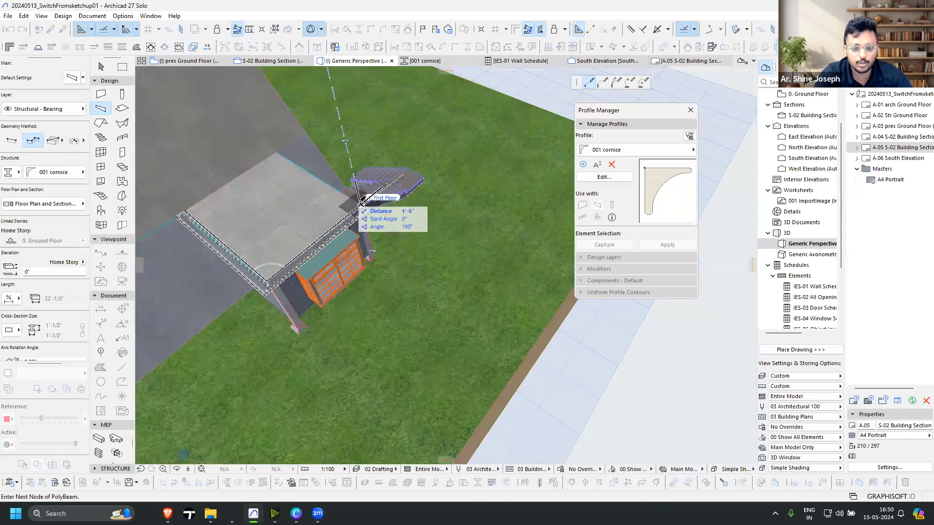
left_click(364, 204)
middle_click_drag(353, 243, 457, 175, "shift")
scroll(483, 147, "up", 3)
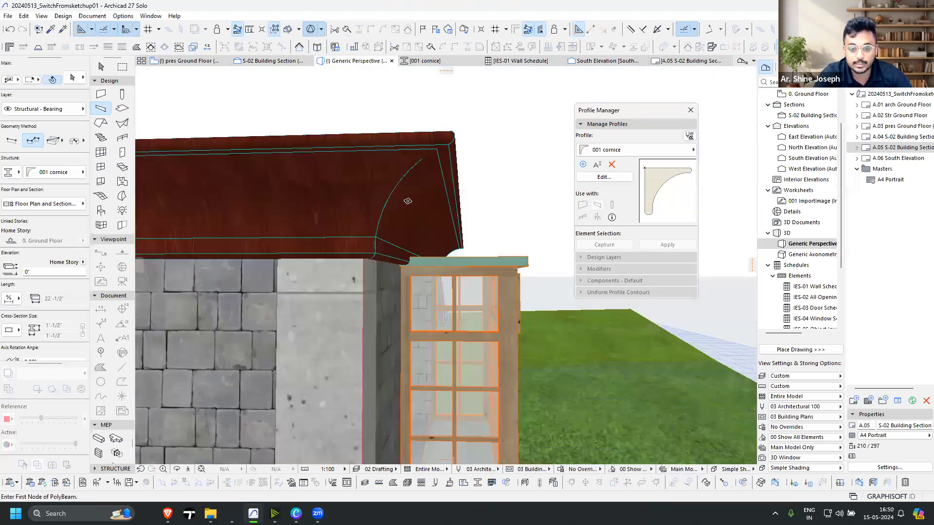
scroll(407, 201, "up", 3)
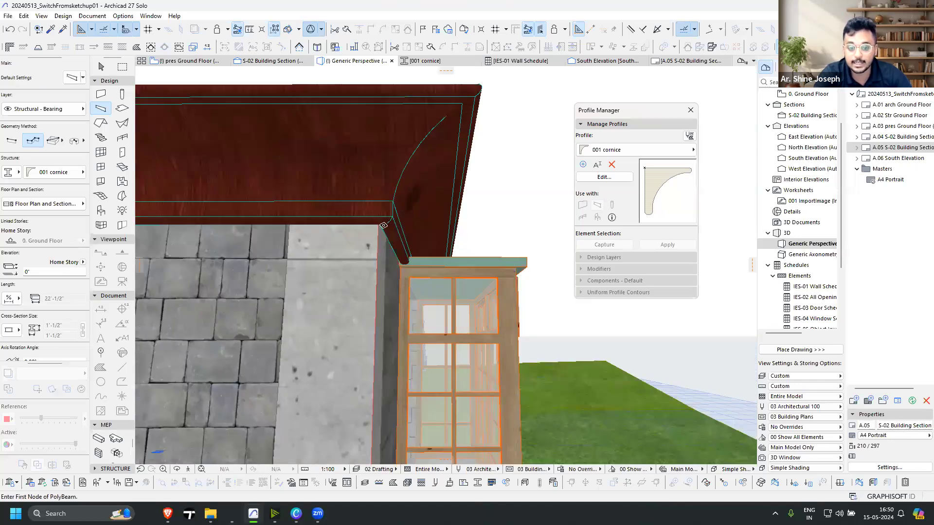
scroll(397, 223, "down", 1)
key("Escape")
Reopen the 001 cornice profile for editing and add a node at the middle of the fill's concave arc
scroll(398, 224, "down", 3)
left_click(604, 177)
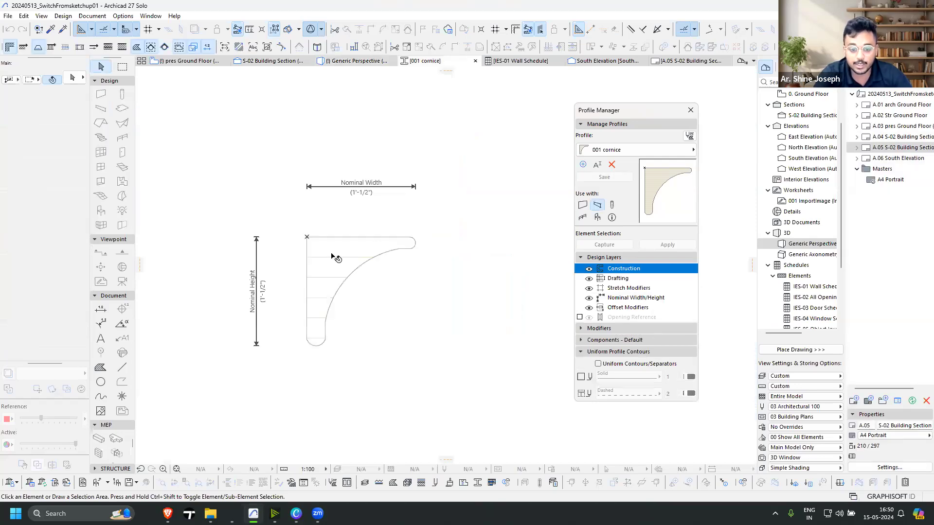
scroll(335, 265, "up", 3)
left_click(366, 293)
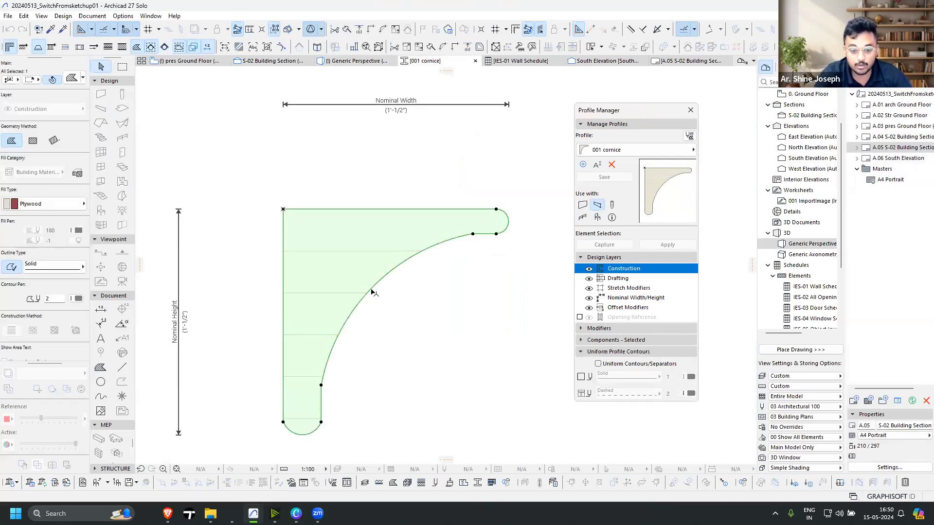
left_click(370, 289)
left_click(630, 82)
left_click(371, 288)
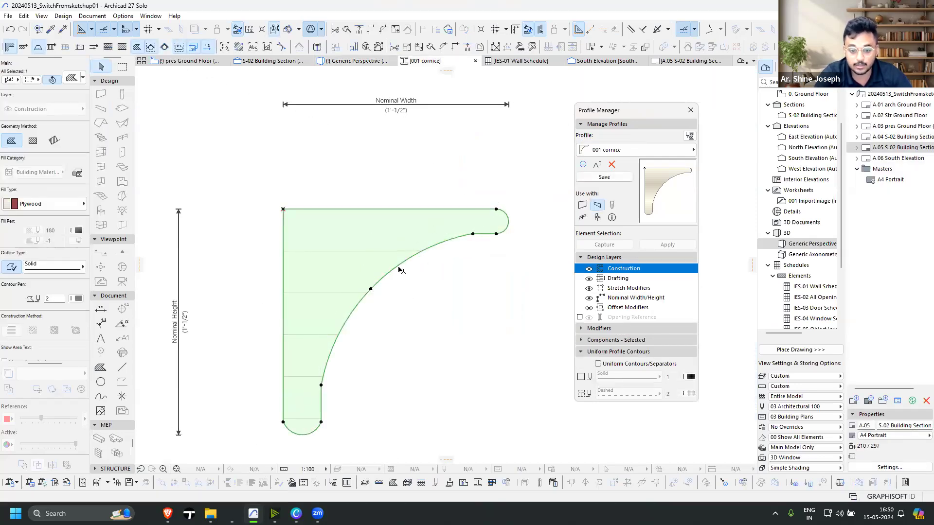
Curve the arc's upper half outward and its lower half further inward into an S-shape, and save the cornice profile
left_click(399, 270)
left_click(431, 276)
left_click(341, 329)
left_click(326, 302)
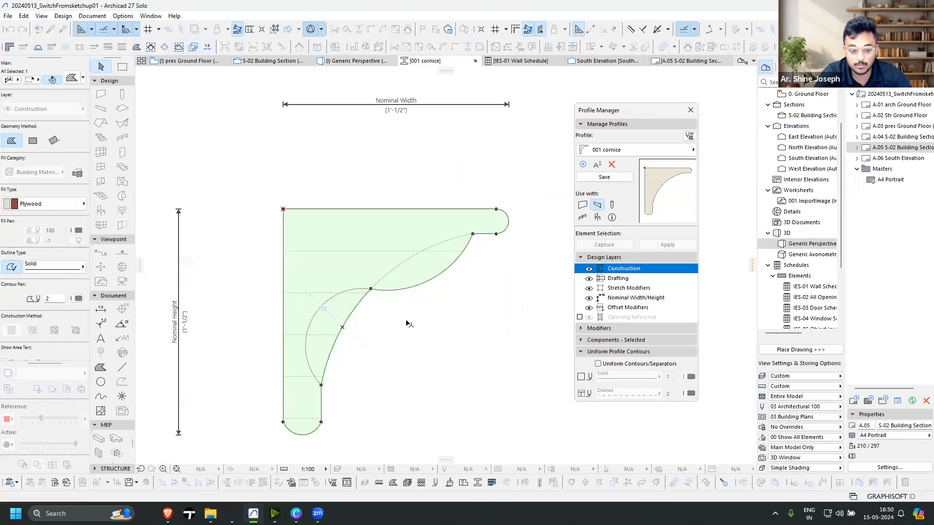
left_click(345, 329)
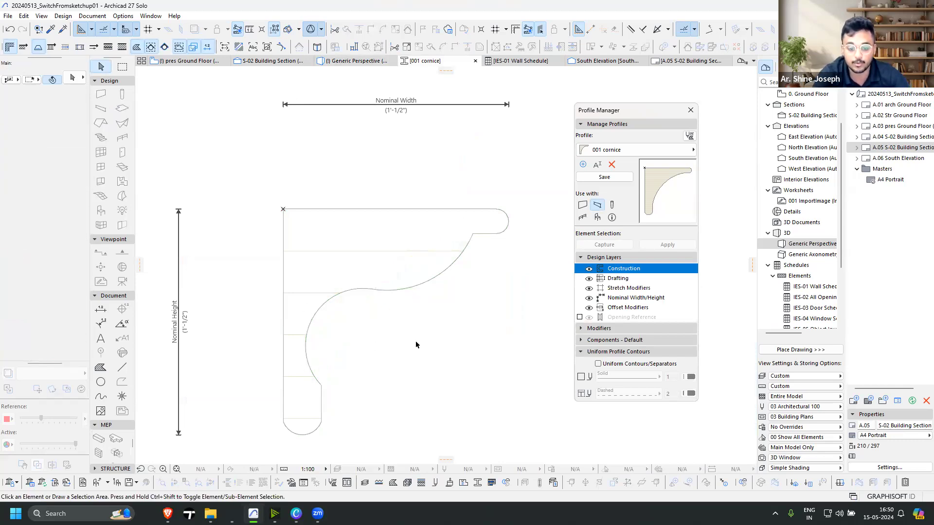
scroll(389, 308, "down", 2)
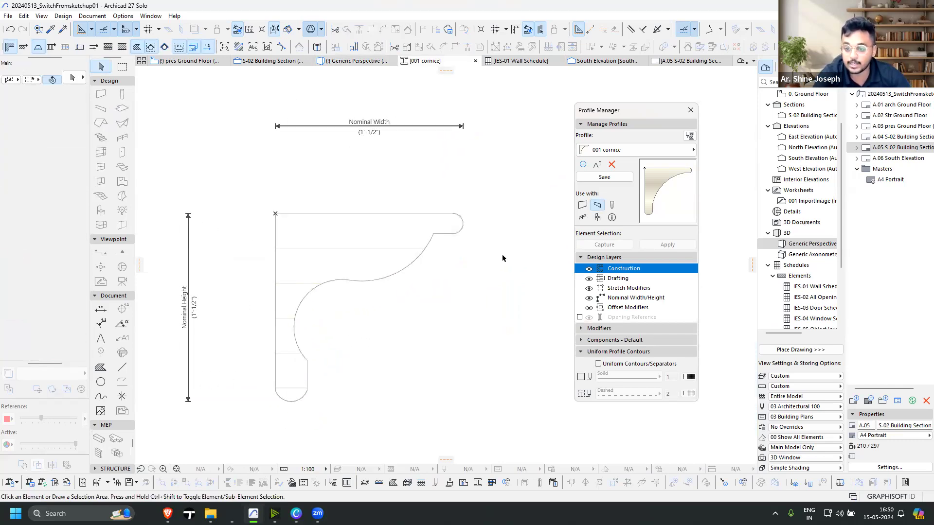
left_click(618, 177)
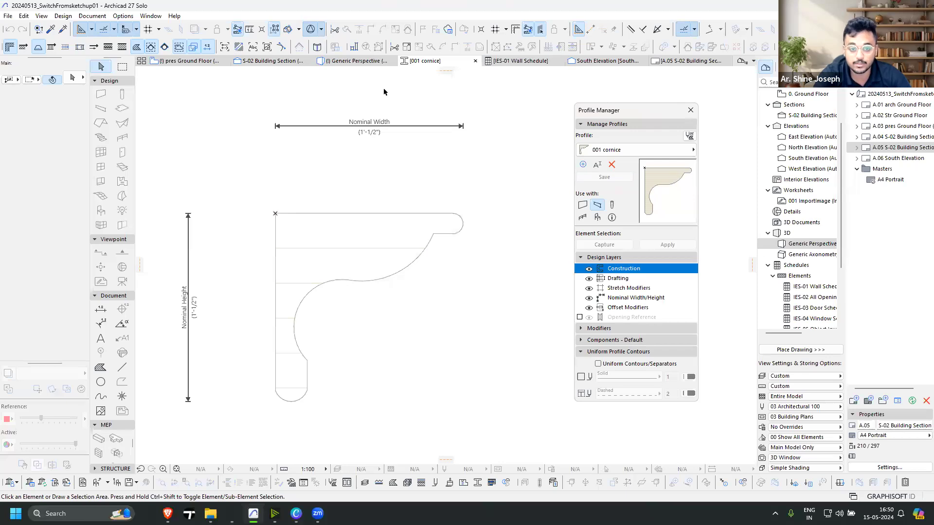
Examine the updated cornice profile on the placed beams in 3D, at the wing's corner and the front beam's end
left_click(338, 63)
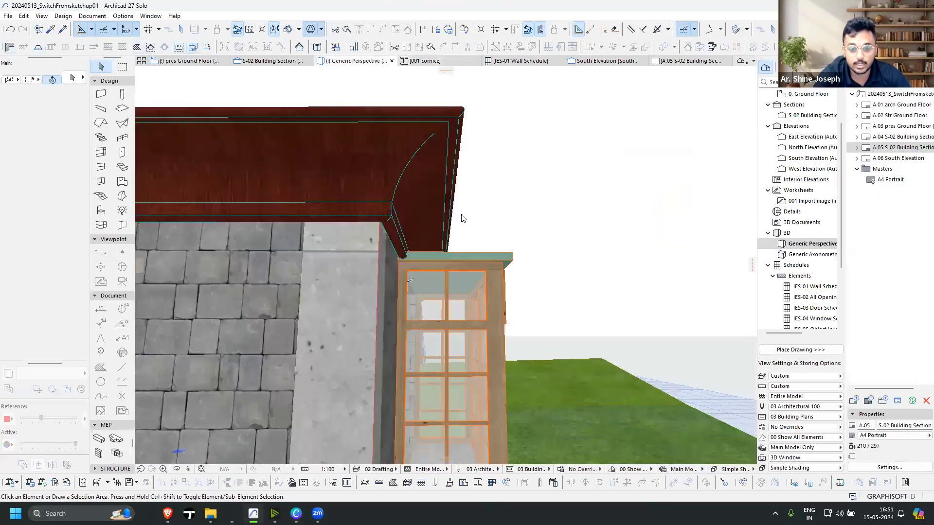
scroll(389, 201, "down", 3)
scroll(430, 204, "up", 3)
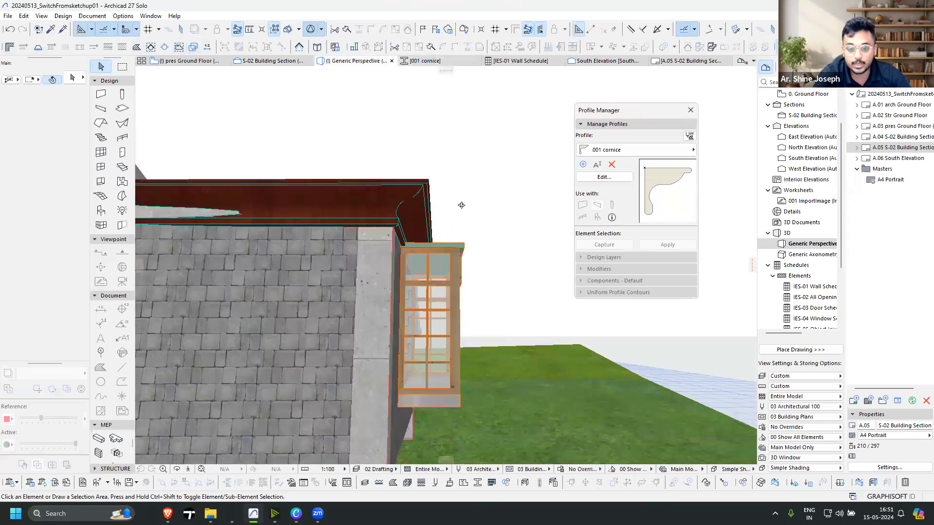
scroll(484, 233, "up", 5)
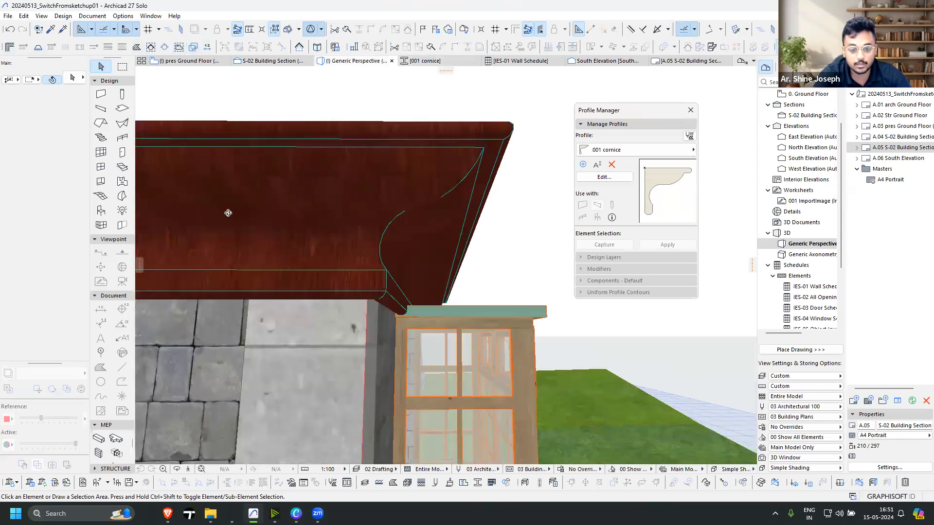
middle_click_drag(273, 250, 299, 292, "shift")
scroll(299, 291, "up", 5)
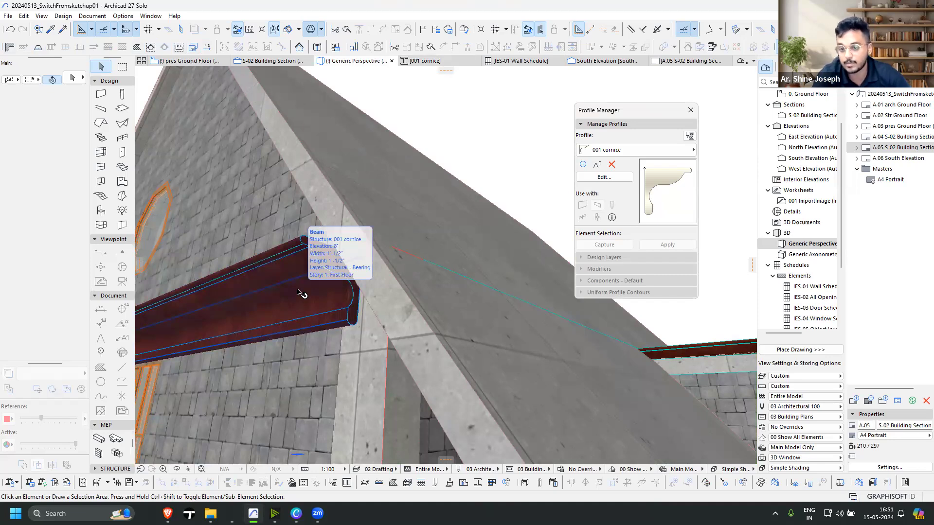
Close the Profile Manager and examine the cornice beam above the front entrance in 3D
left_click(690, 110)
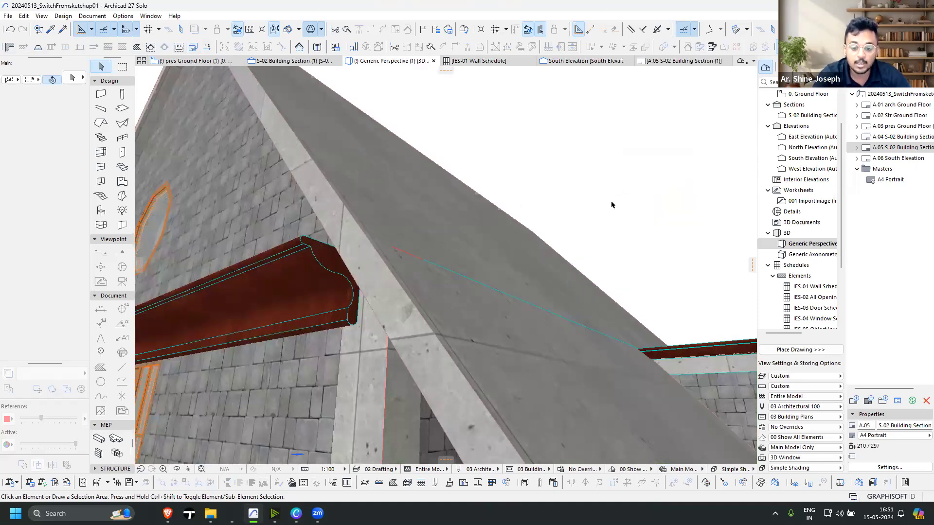
scroll(626, 309, "down", 5)
middle_click_drag(536, 265, 525, 274, "shift")
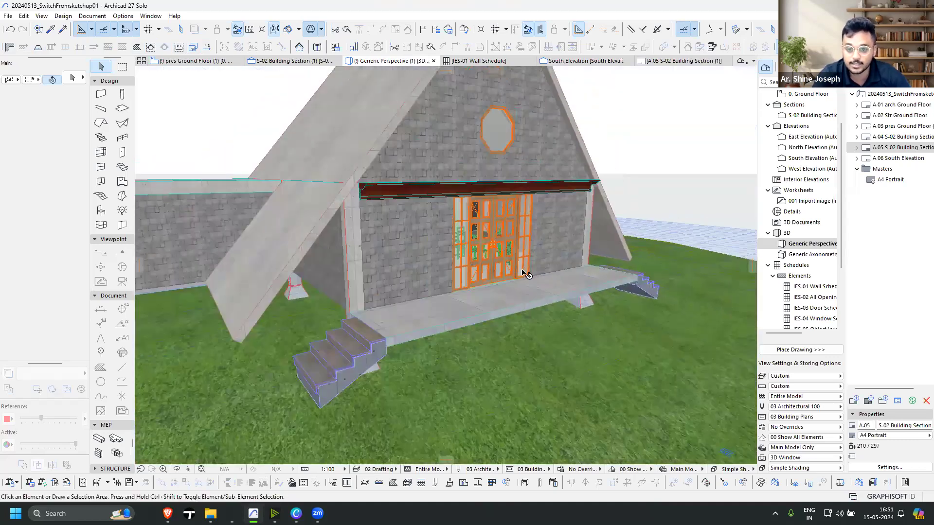
left_click(484, 282)
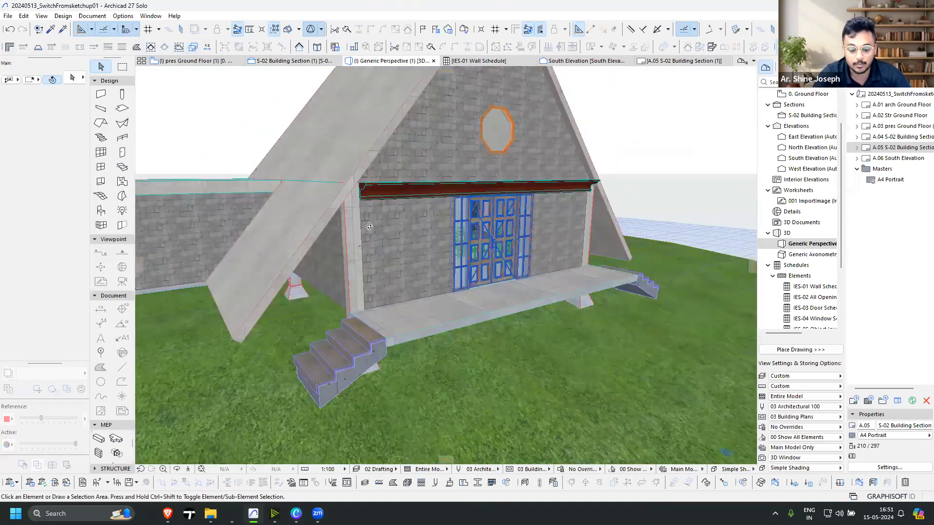
middle_click_drag(368, 226, 367, 226, "shift")
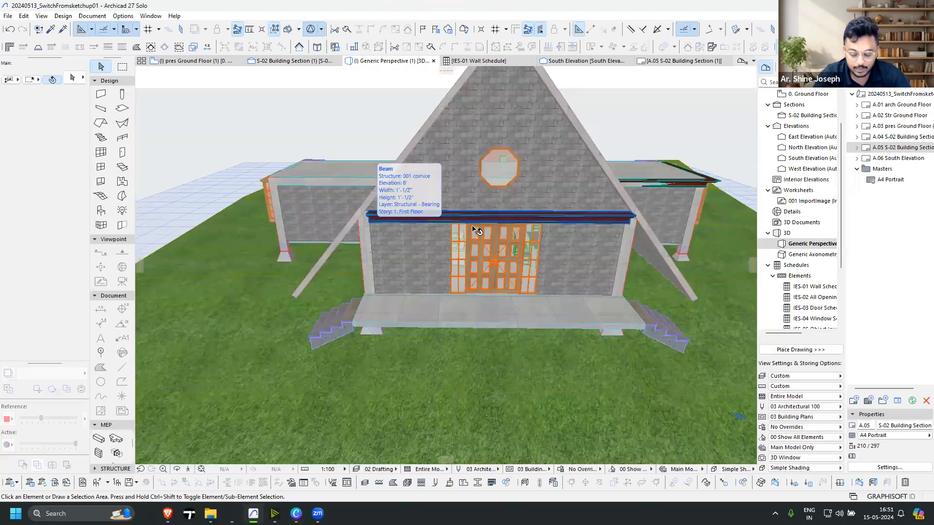
scroll(473, 227, "up", 4)
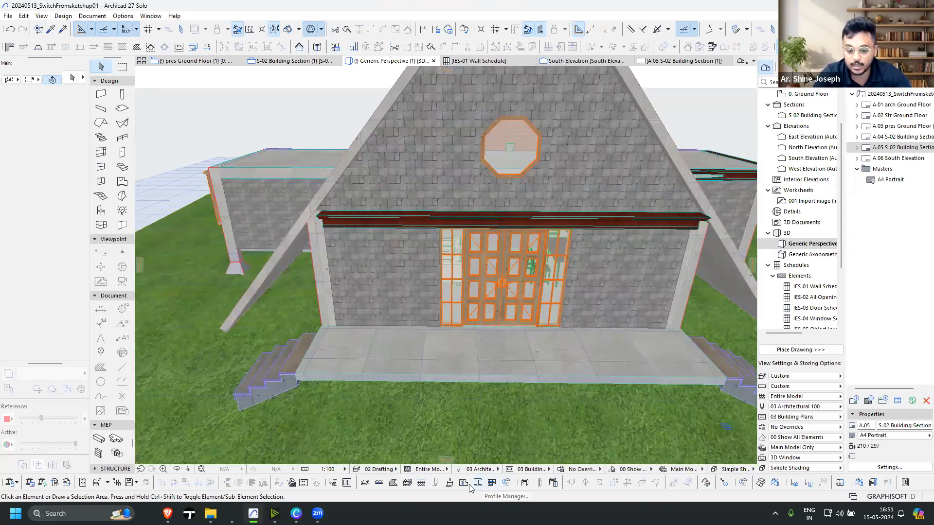
Open the composite structures settings and bring up 140 Block Insulated Cavity Plastered from the Exterior folder
left_click(421, 484)
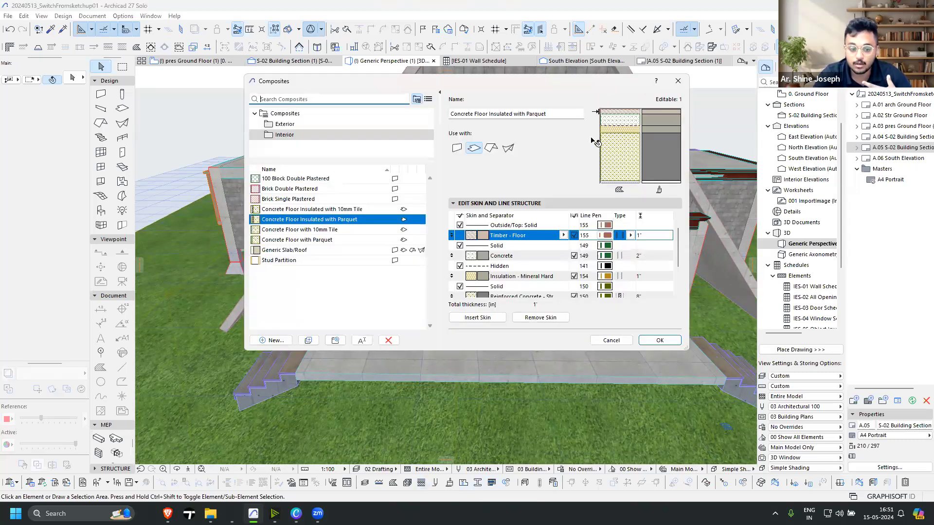
key("Escape")
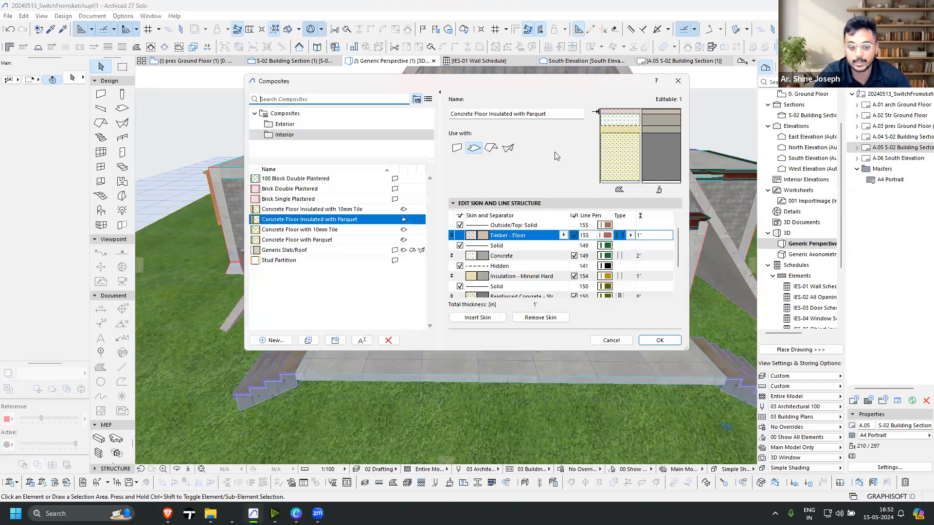
left_click_drag(438, 78, 465, 105)
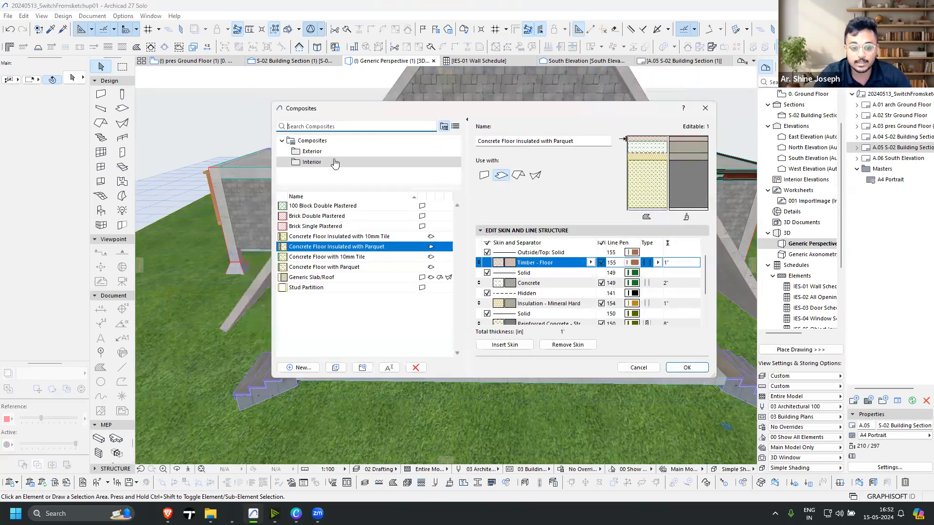
left_click(318, 151)
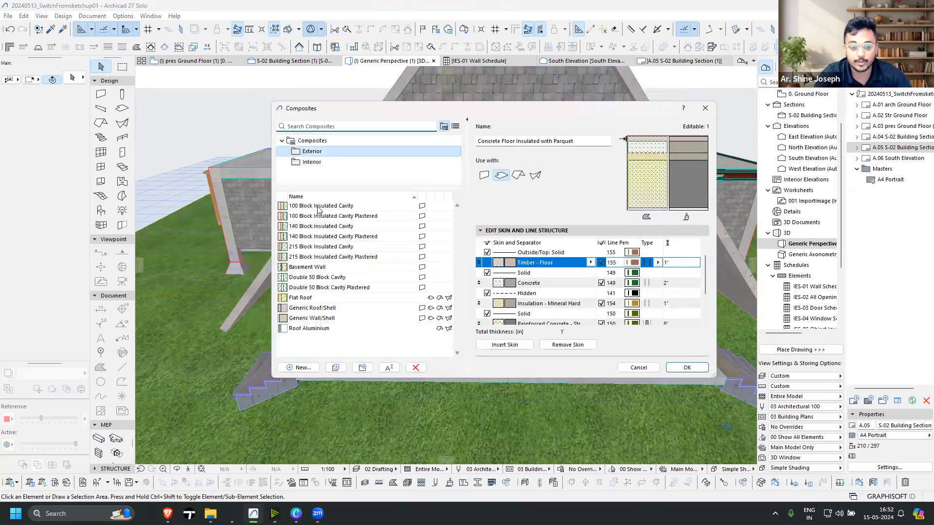
left_click(290, 237)
left_click(403, 236)
left_click(377, 235)
left_click(368, 227)
left_click(362, 236)
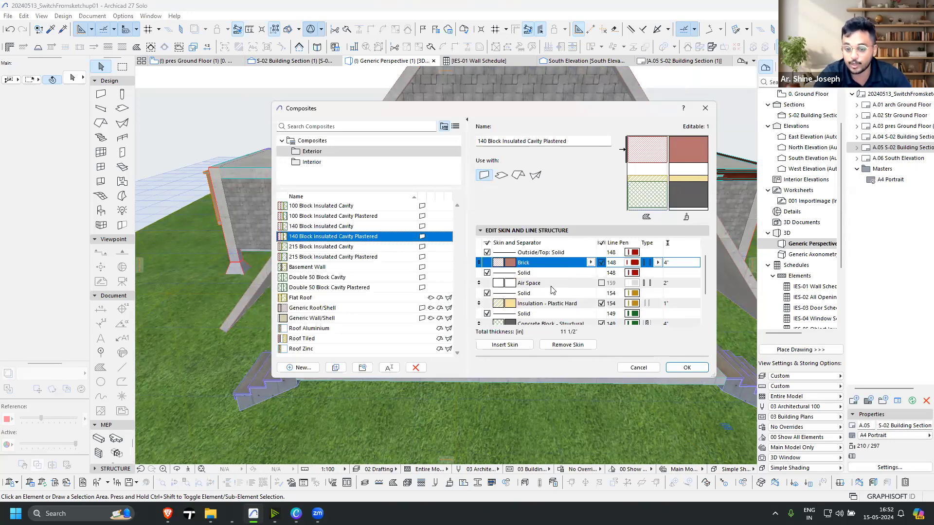
Examine the skins and separators that make up the 140 Block Insulated Cavity Plastered composite
scroll(534, 276, "down", 2)
scroll(532, 274, "up", 2)
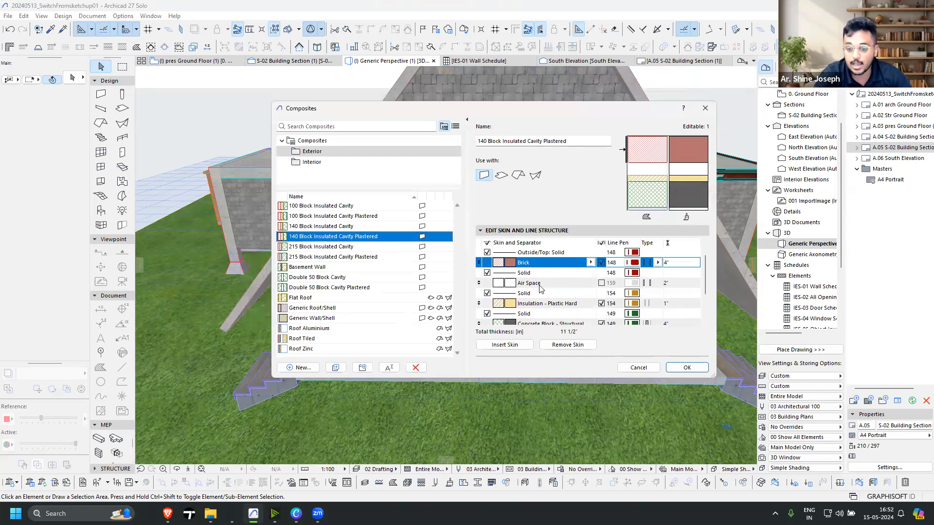
scroll(538, 294, "down", 3)
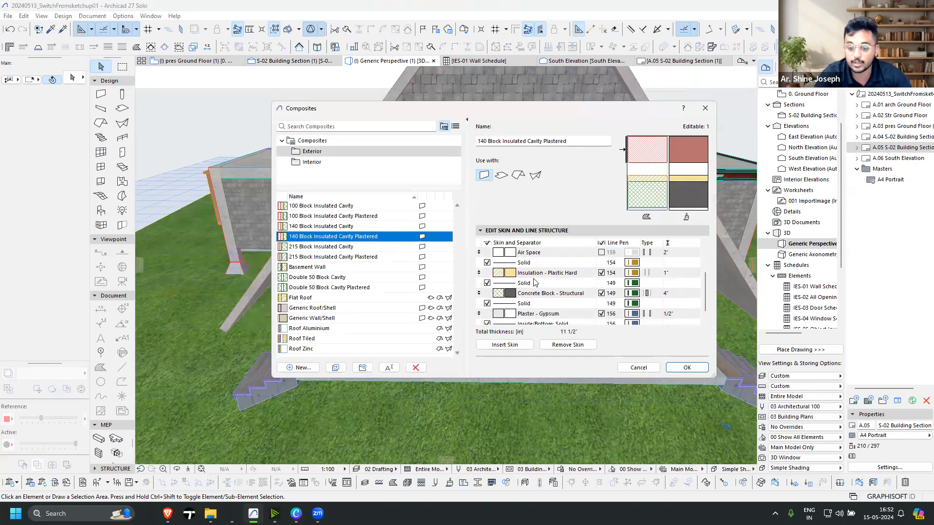
scroll(539, 291, "down", 1)
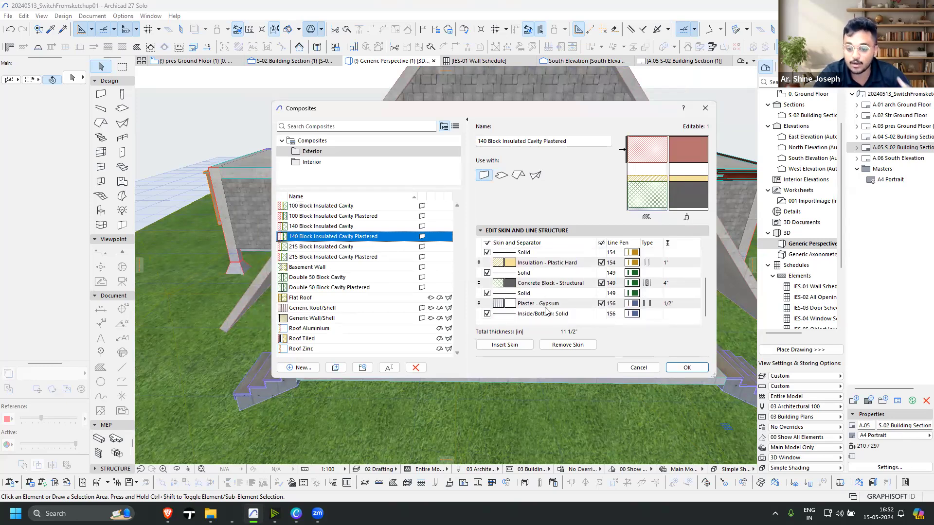
scroll(548, 305, "up", 4)
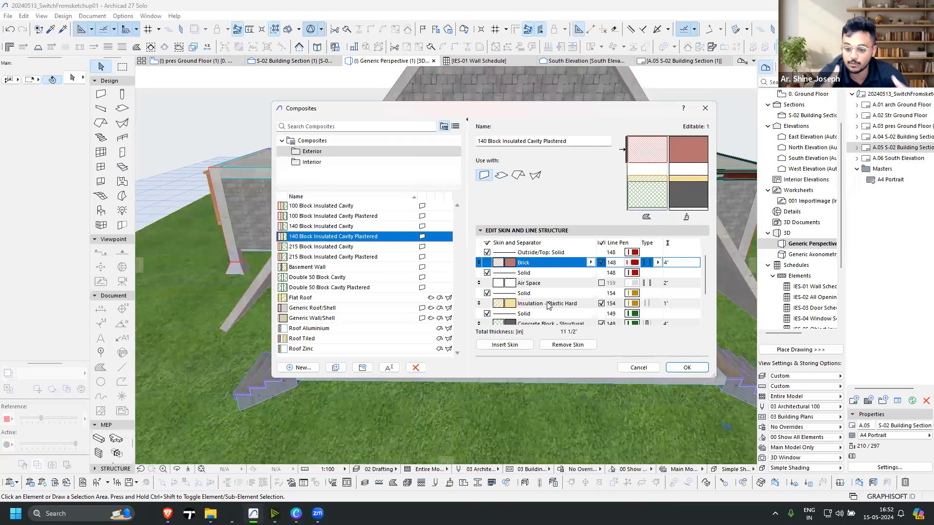
Create a new, non-duplicated composite named 001 extWall in the main Composites folder
left_click(326, 141)
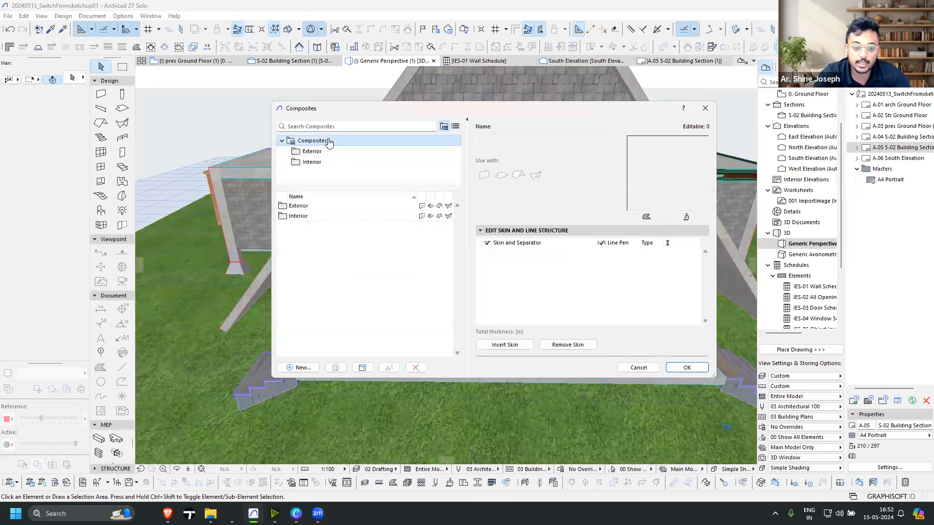
left_click(299, 367)
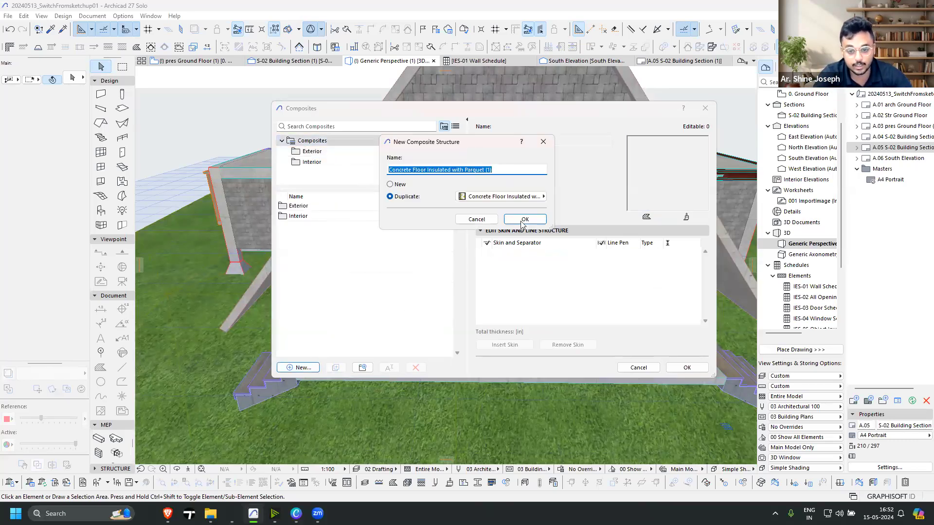
left_click(400, 184)
type("001 extWall")
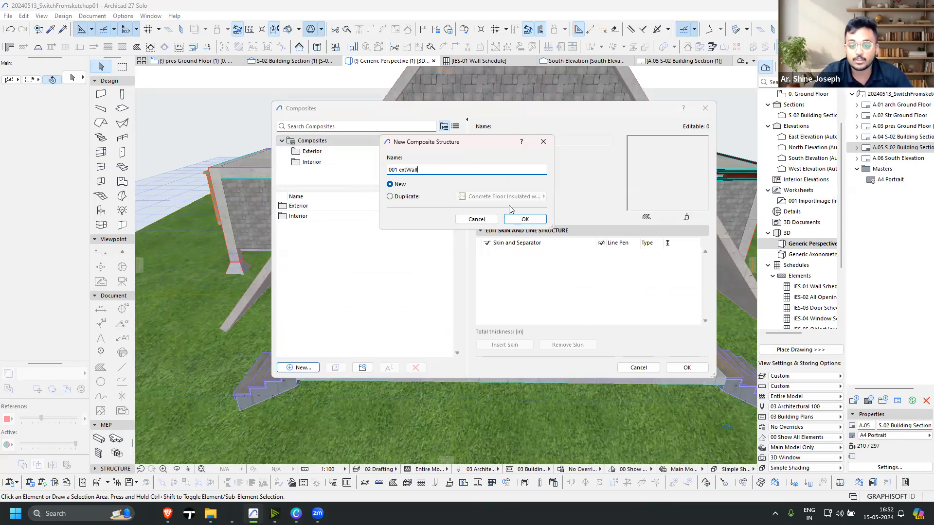
left_click(520, 219)
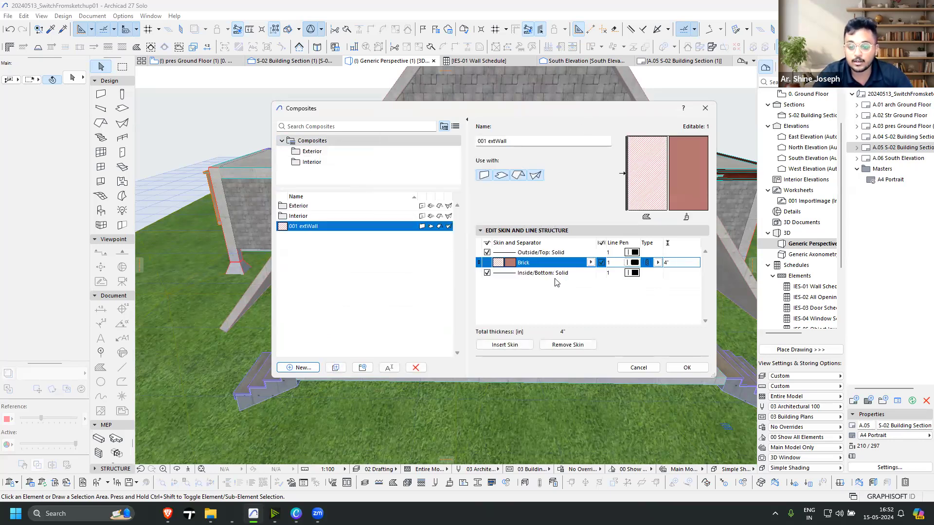
Insert two more skins into 001 extWall and assign Concrete Block - Structural to the middle one
left_click(505, 344)
left_click(505, 344)
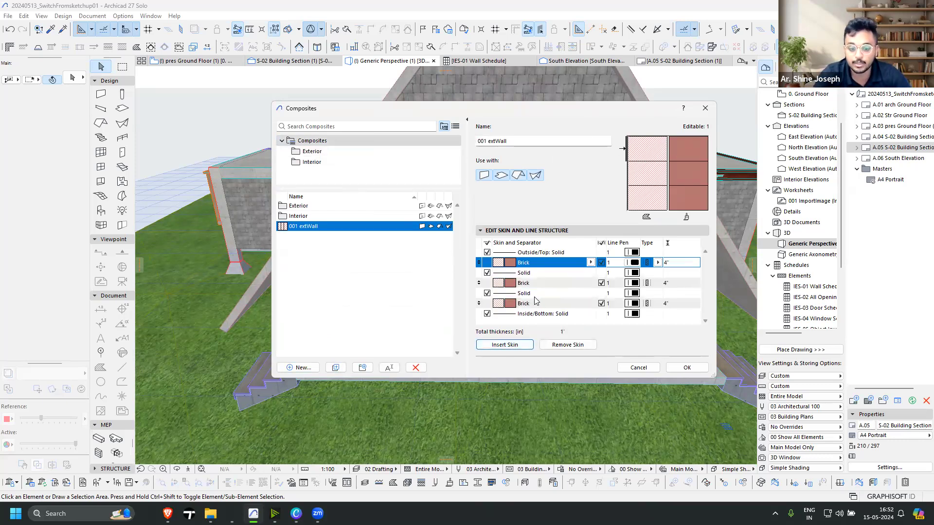
left_click(574, 283)
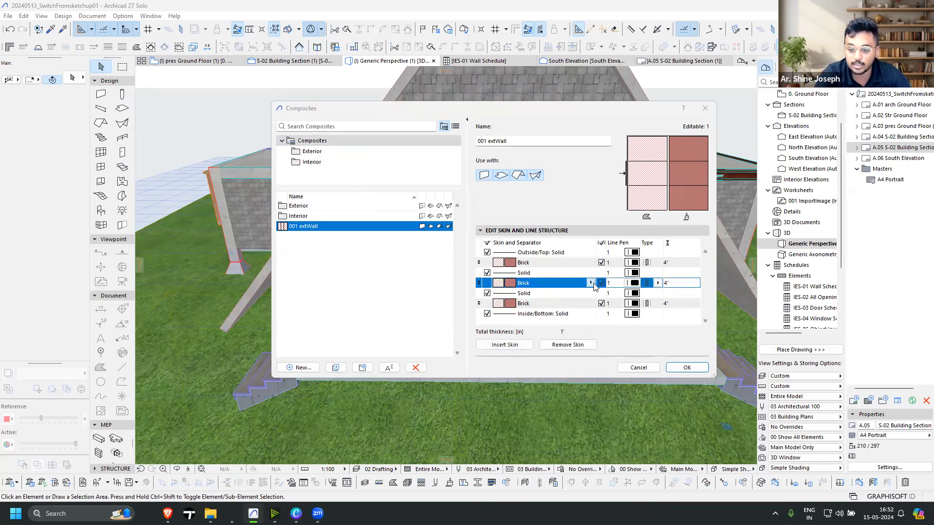
left_click(591, 282)
type("block")
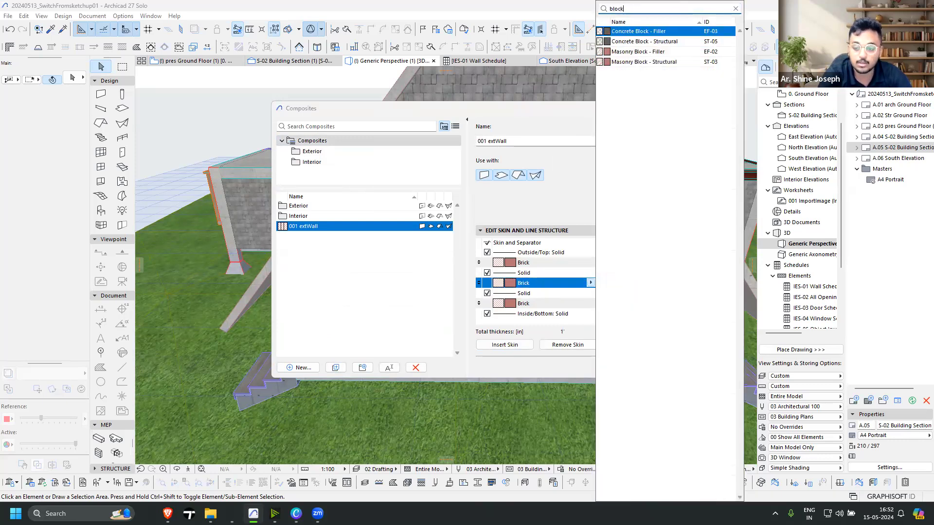
left_click(643, 41)
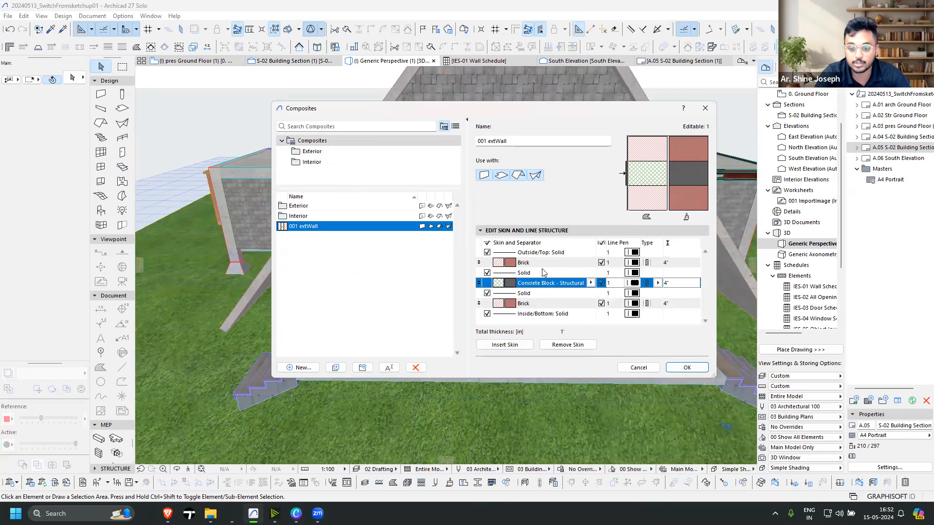
Assign the Plaster - Gypsum building material to the outermost and innermost skins of 001 extWall
left_click(597, 262)
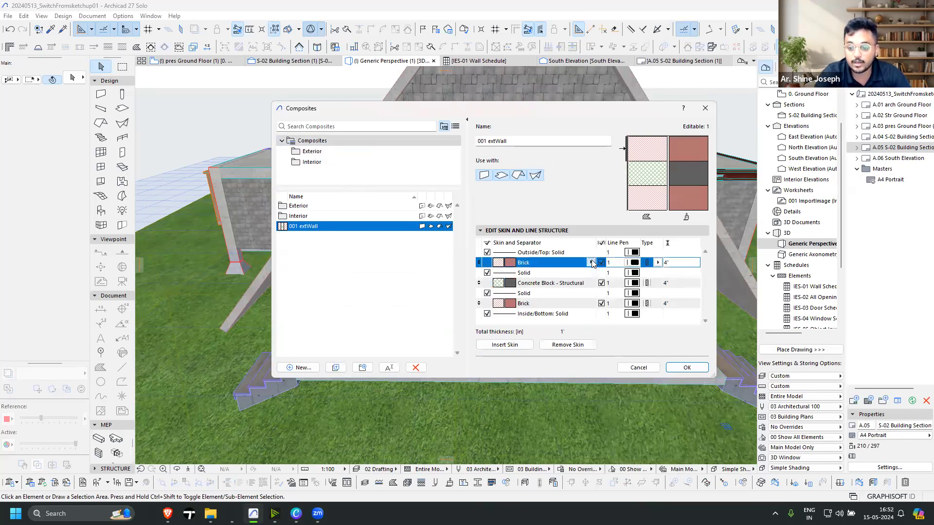
left_click(591, 262)
type("plast")
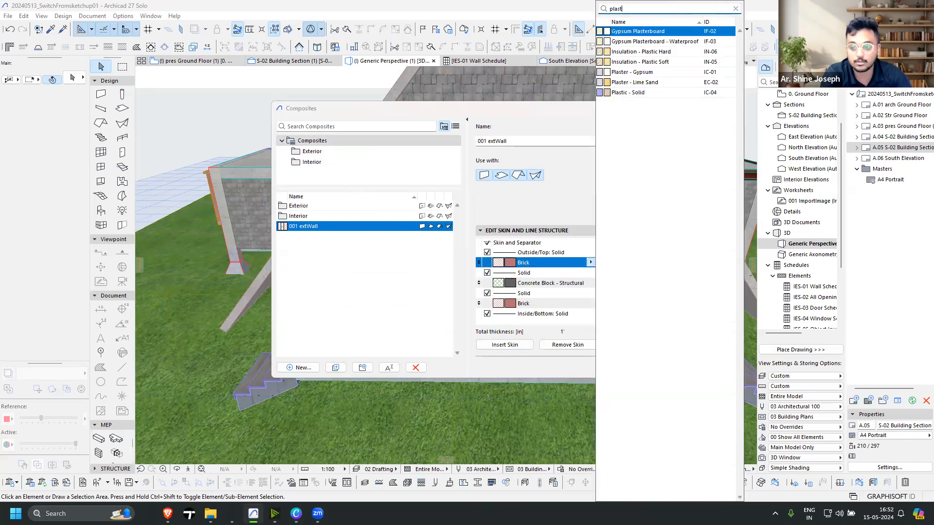
left_click(632, 72)
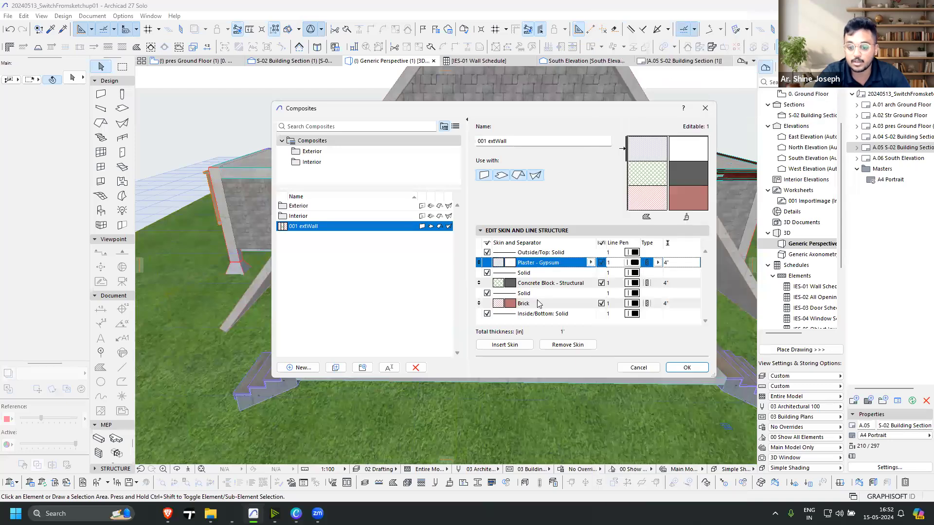
left_click(594, 303)
left_click(592, 303)
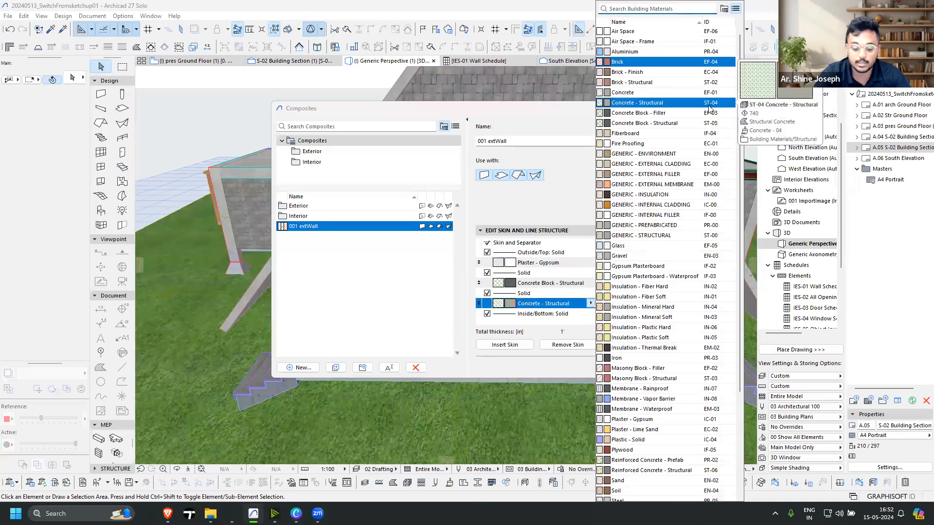
type("gyps")
left_click(687, 52)
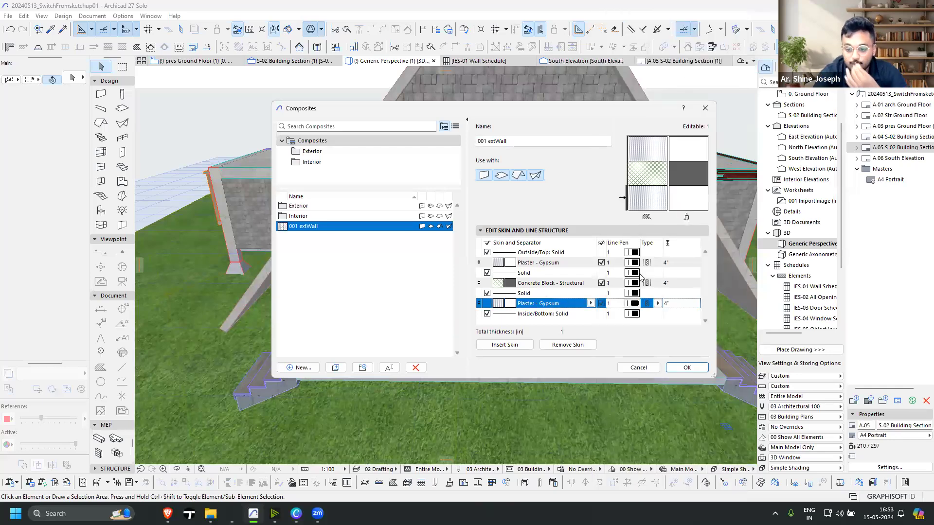
Set the skin type of both Plaster - Gypsum skins to finish
left_click(657, 263)
left_click(681, 271)
left_click(658, 303)
left_click(680, 312)
Set the skin thicknesses to 1" for the outer plaster, 1/2" for the inner plaster and 8" for the concrete block
left_click(668, 262)
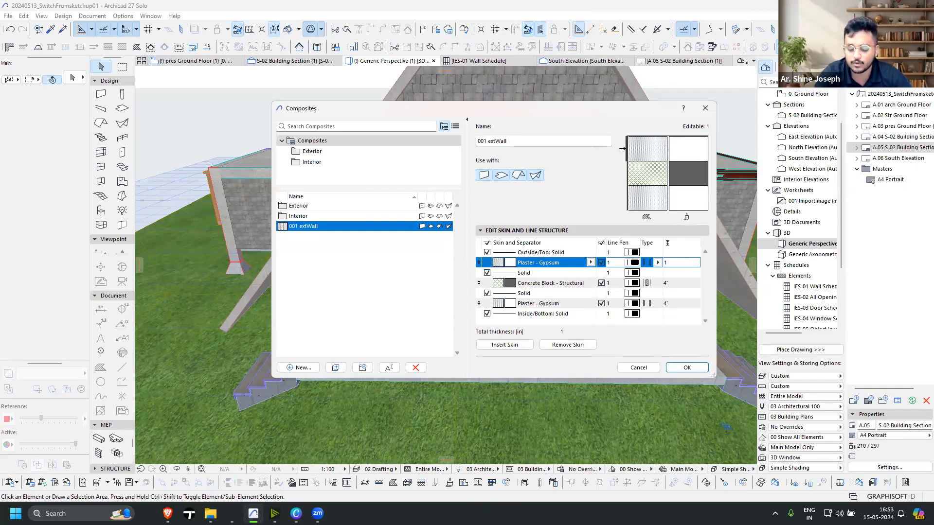
left_click(685, 304)
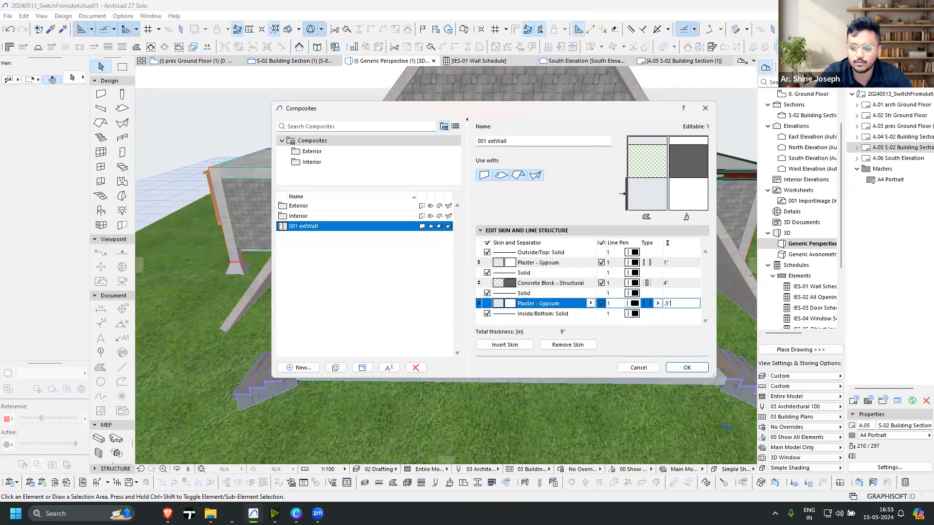
type(".5")
key("Return")
left_click(672, 283)
double_click(672, 283)
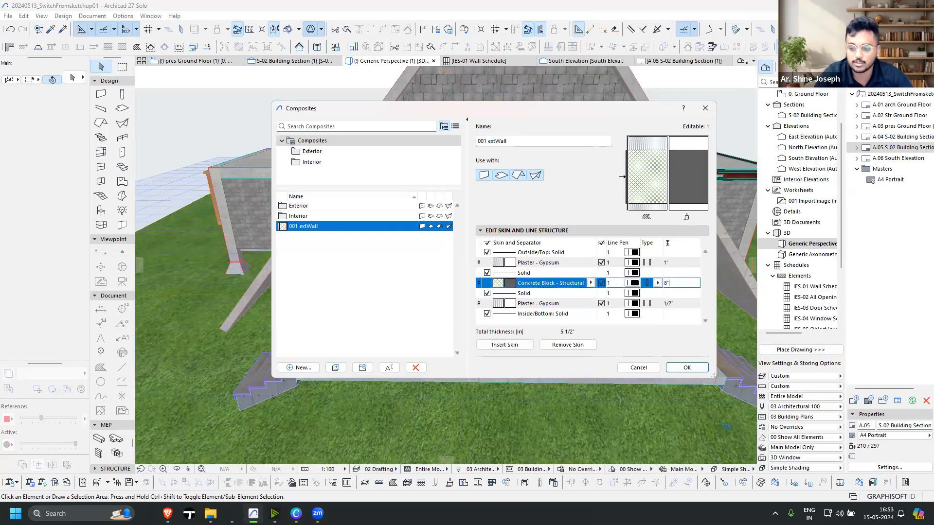
key("Return")
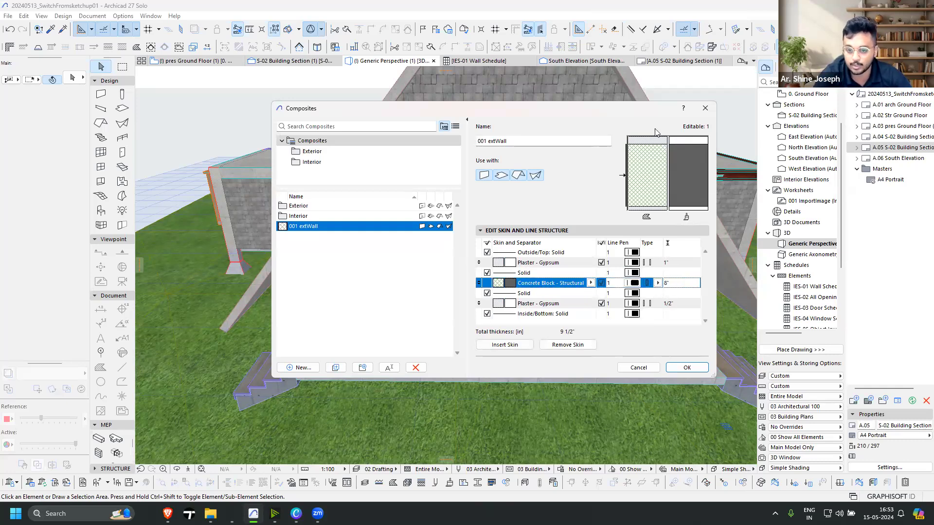
Restrict 001 extWall to wall use by excluding shells, roofs and slabs, and save the composite
left_click(535, 174)
left_click(518, 174)
left_click(501, 174)
left_click(683, 368)
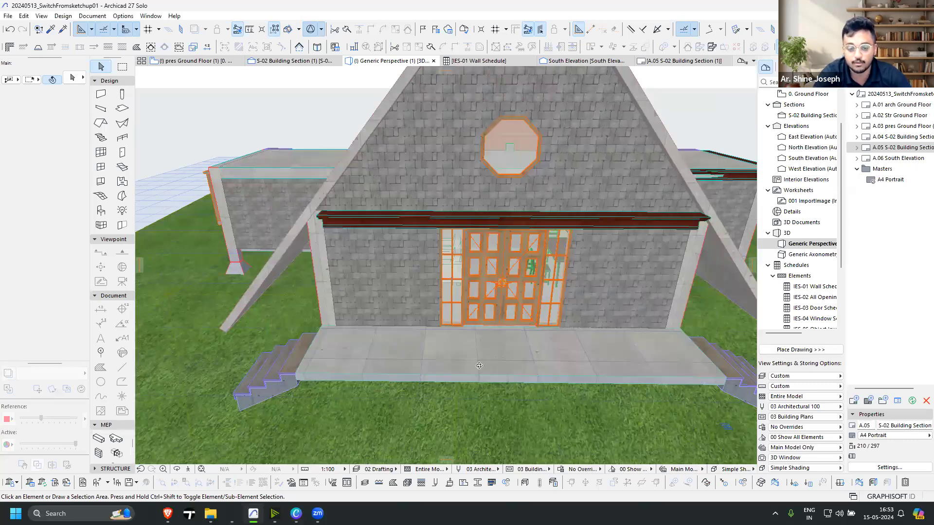
Open the ground floor plan and select the exterior walls of the left bedroom wing
scroll(479, 366, "down", 3)
middle_click_drag(408, 329, 180, 254, "shift")
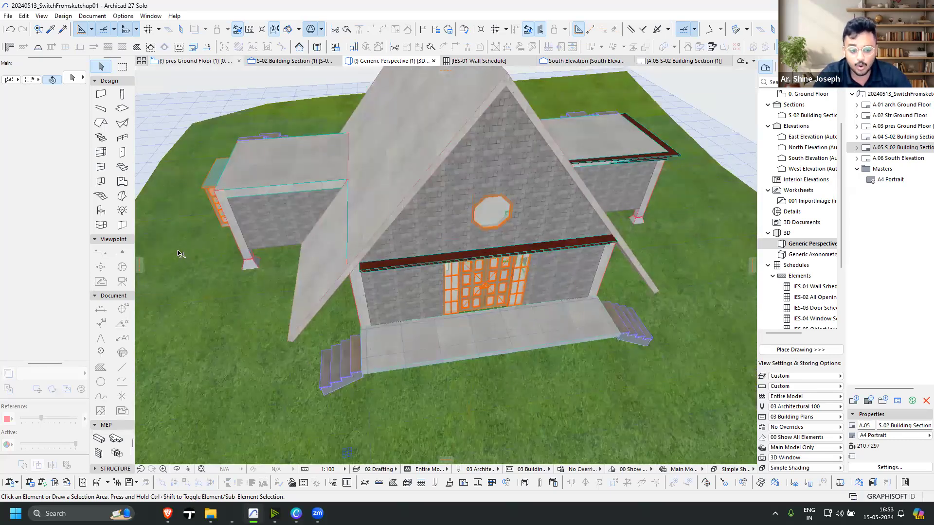
key("F2")
scroll(287, 131, "up", 3)
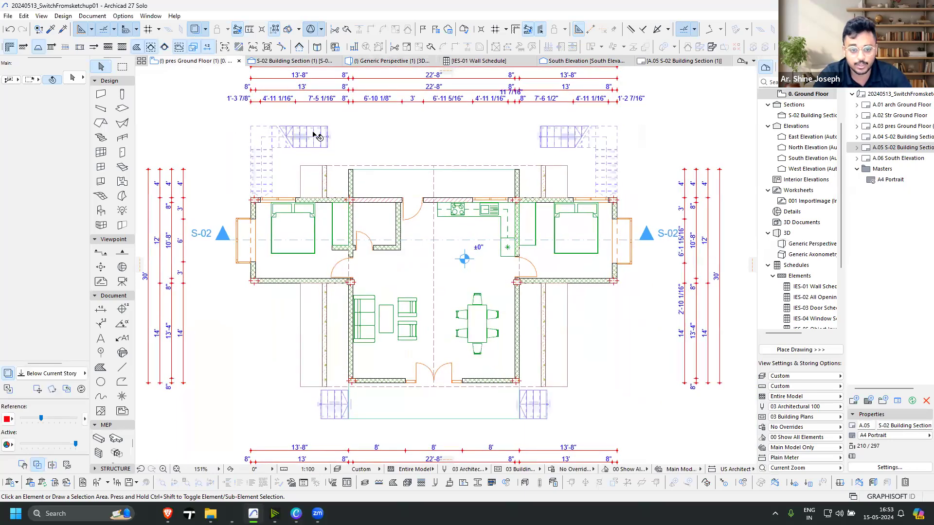
scroll(313, 133, "up", 3)
left_click(200, 274)
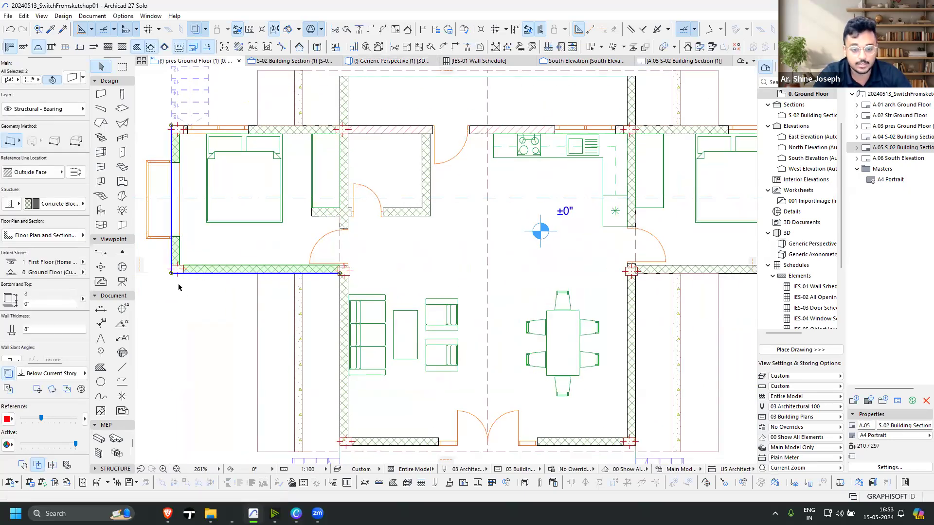
left_click(178, 286)
scroll(279, 128, "up", 4)
left_click(375, 132)
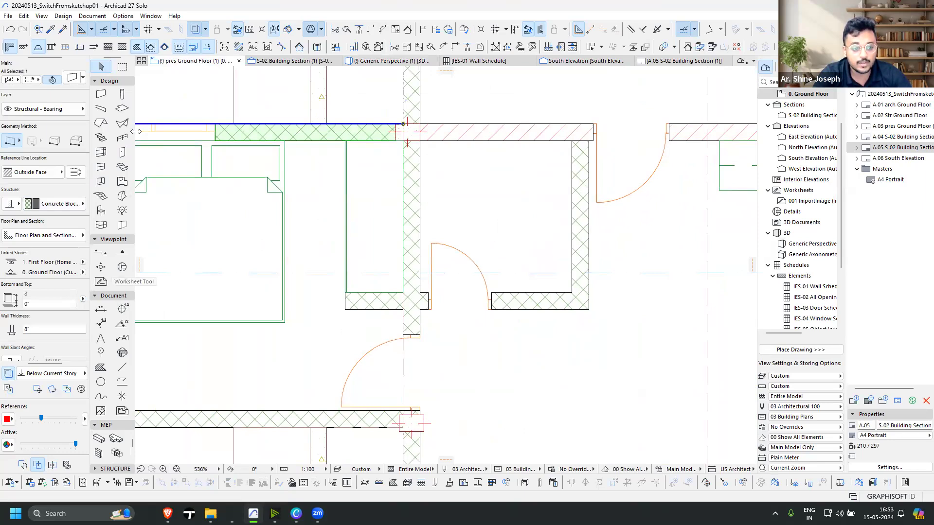
scroll(236, 240, "down", 4)
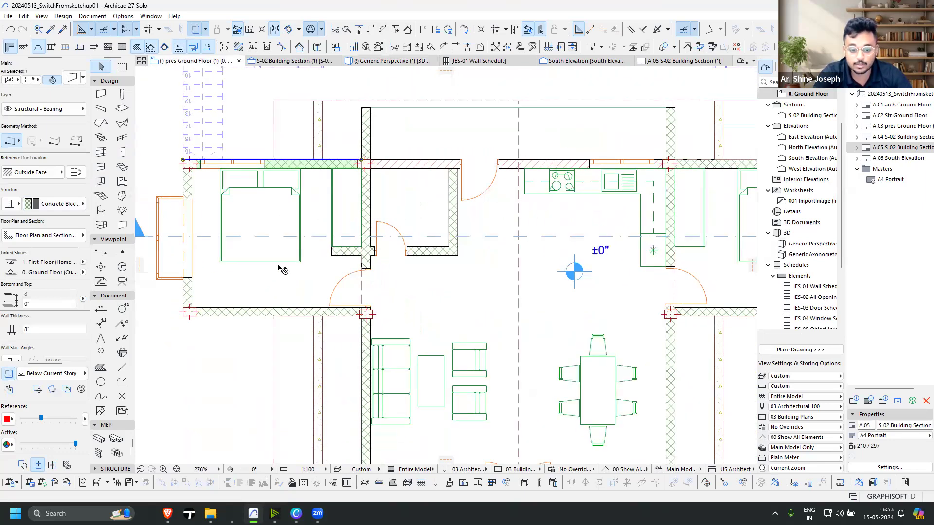
Add the exterior walls of the central hall and the right bedroom wing to the selection
scroll(280, 269, "down", 2)
left_click(375, 384, "shift")
left_click(624, 265, "shift")
scroll(562, 234, "up", 2)
scroll(558, 282, "up", 4)
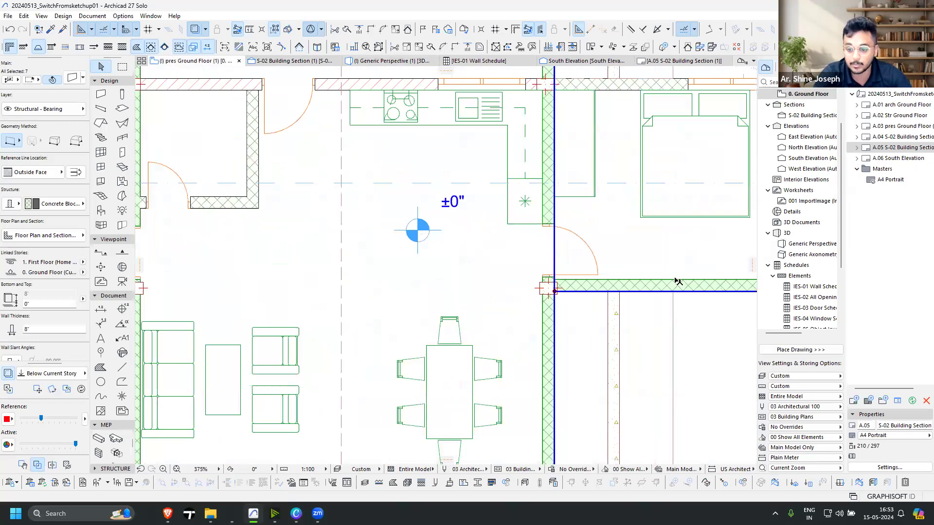
scroll(533, 143, "down", 2)
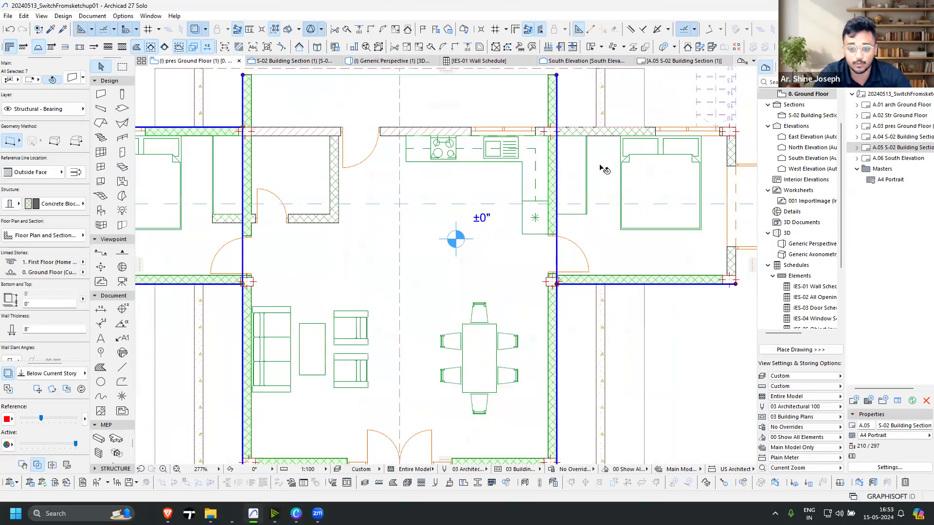
scroll(603, 168, "down", 1)
scroll(358, 151, "down", 4)
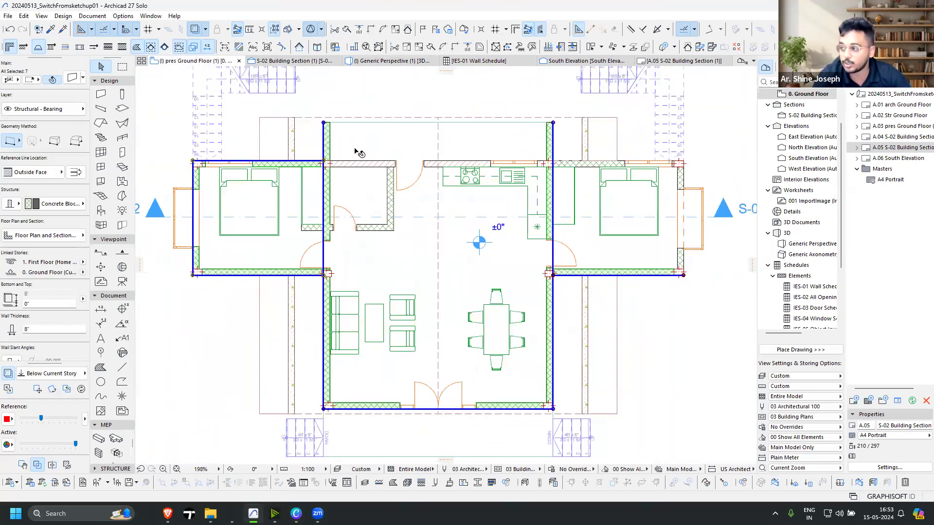
scroll(371, 161, "up", 4)
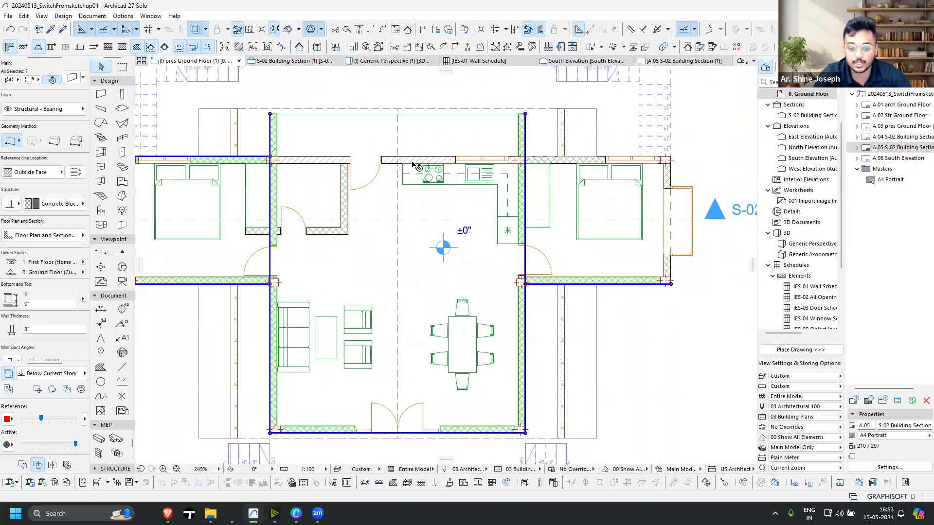
scroll(414, 166, "up", 2)
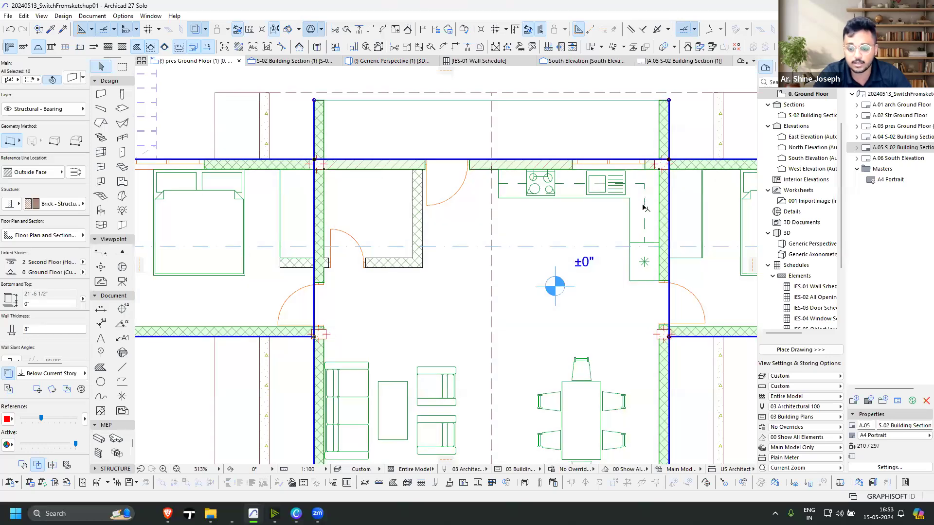
scroll(618, 173, "down", 3)
middle_click_drag(439, 231, 346, 245)
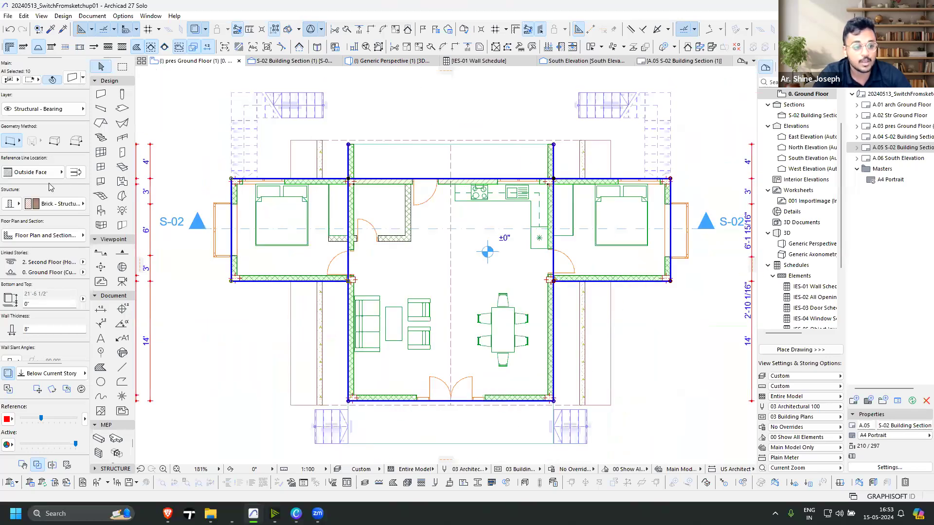
Change the selected exterior walls to a composite structure using 001 extWall
left_click(74, 80)
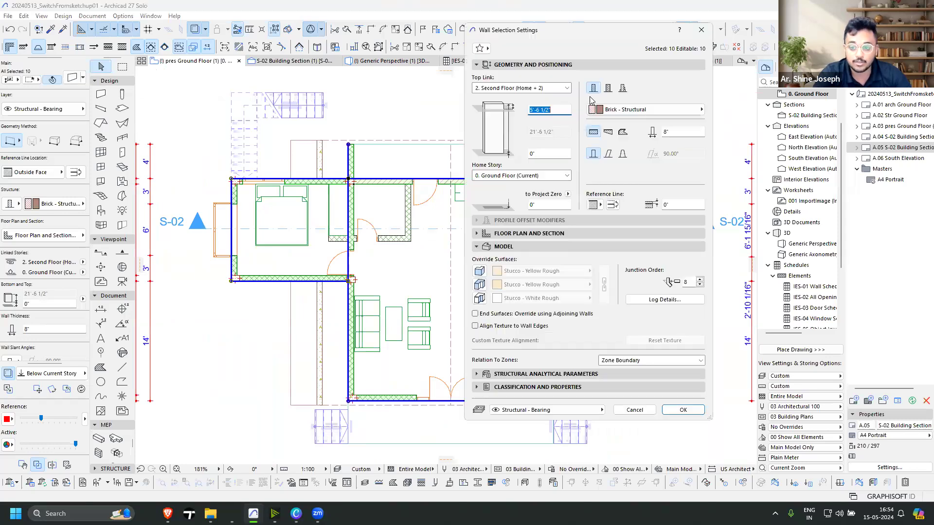
left_click(608, 89)
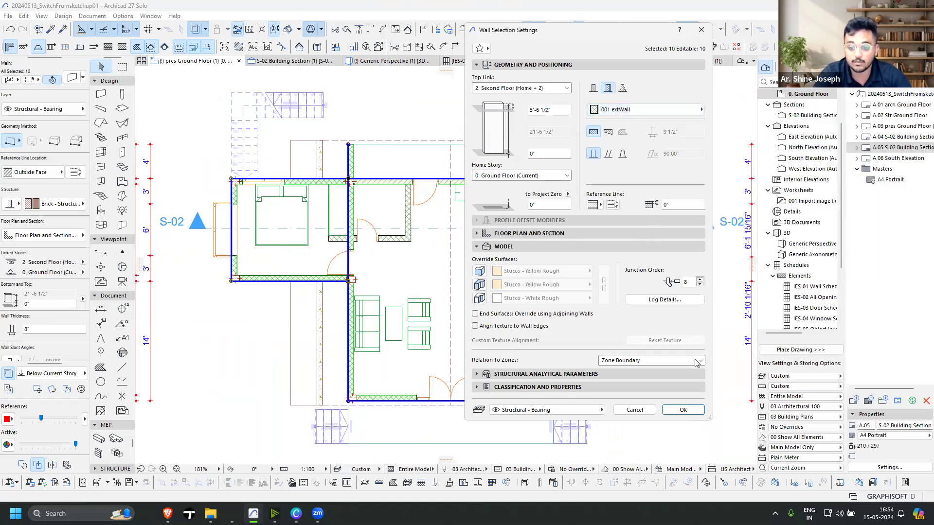
key("Return")
Set the reference line of the selected exterior walls to Core Outside
scroll(346, 185, "up", 8)
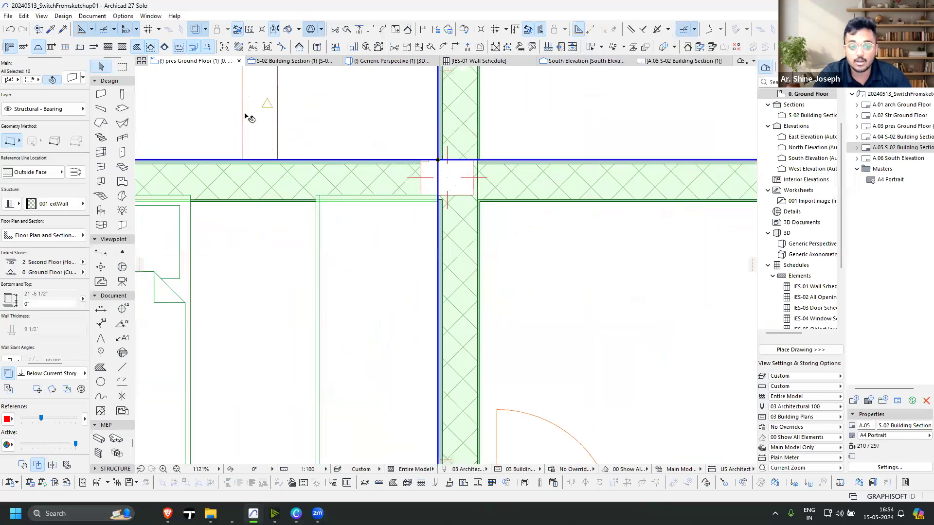
scroll(459, 159, "down", 4)
scroll(520, 154, "up", 6)
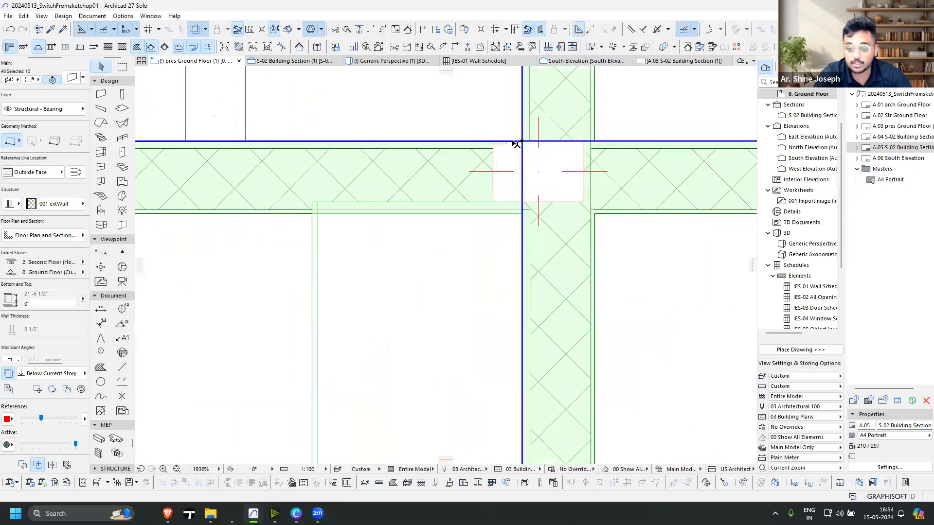
left_click(74, 79)
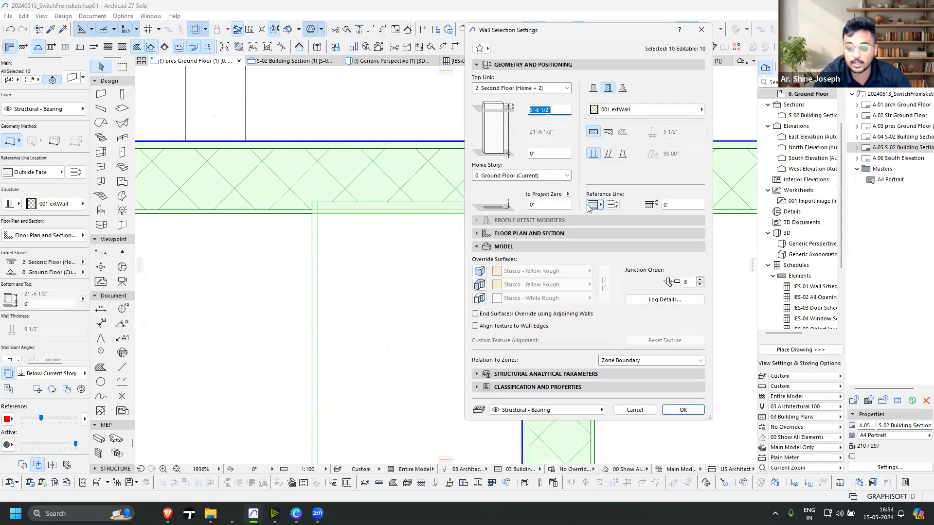
left_click(593, 205)
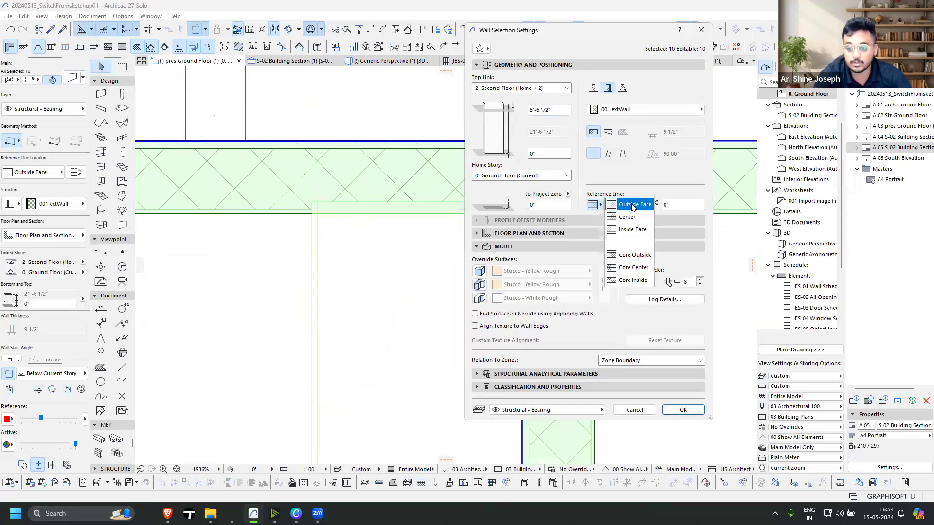
left_click(628, 256)
left_click(683, 410)
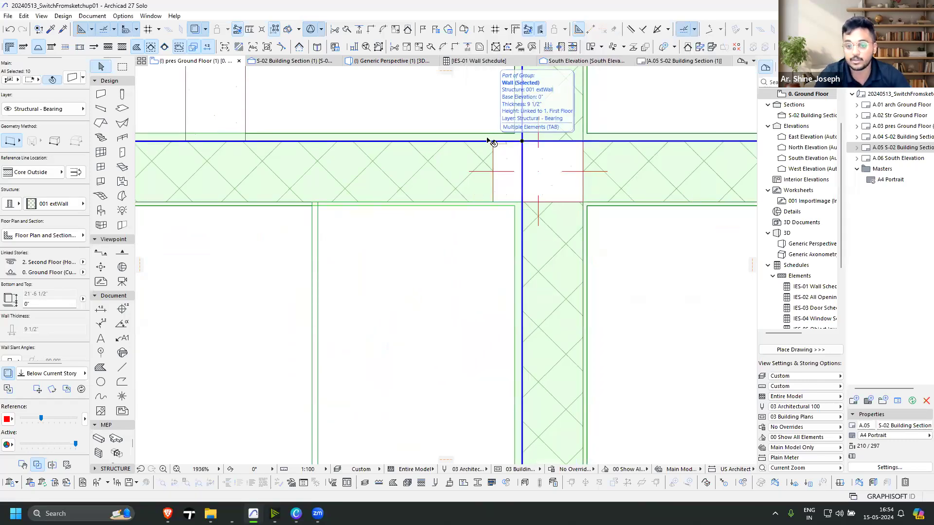
Deselect the walls and examine their plaster and block skins around the left bedroom and toilet on the plan
scroll(488, 141, "right", 1)
scroll(505, 205, "down", 5)
left_click(520, 303)
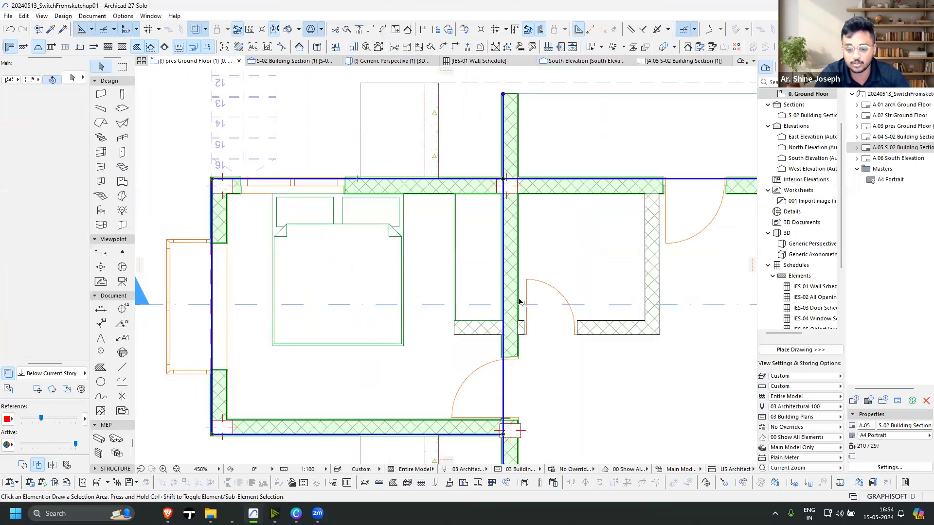
scroll(521, 303, "down", 1)
scroll(461, 204, "up", 3)
scroll(329, 234, "up", 3)
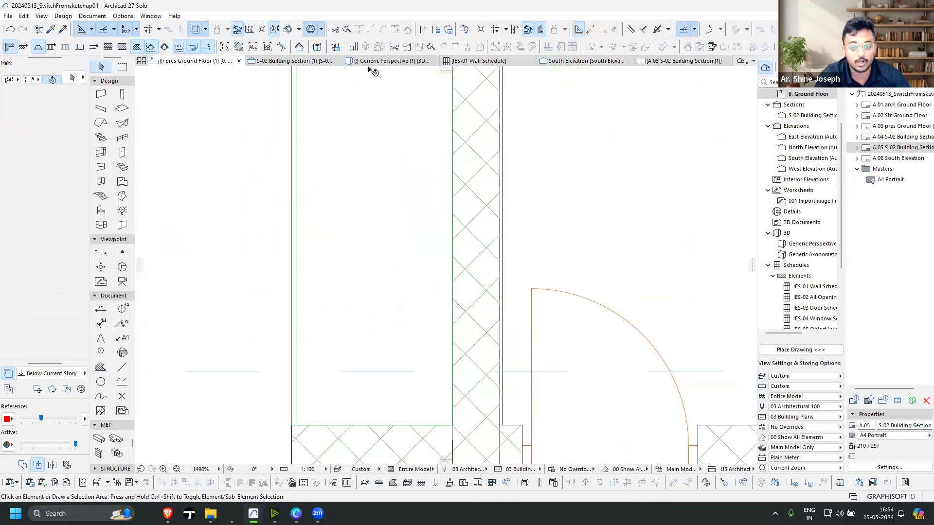
scroll(373, 71, "down", 5)
Open the 3D view and examine the updated exterior walls around the house
key("F3")
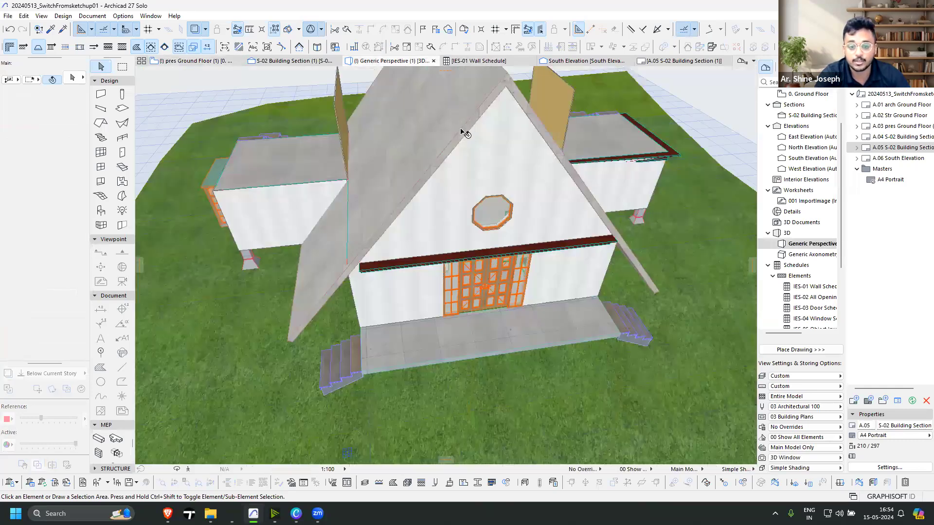
scroll(507, 116, "down", 1)
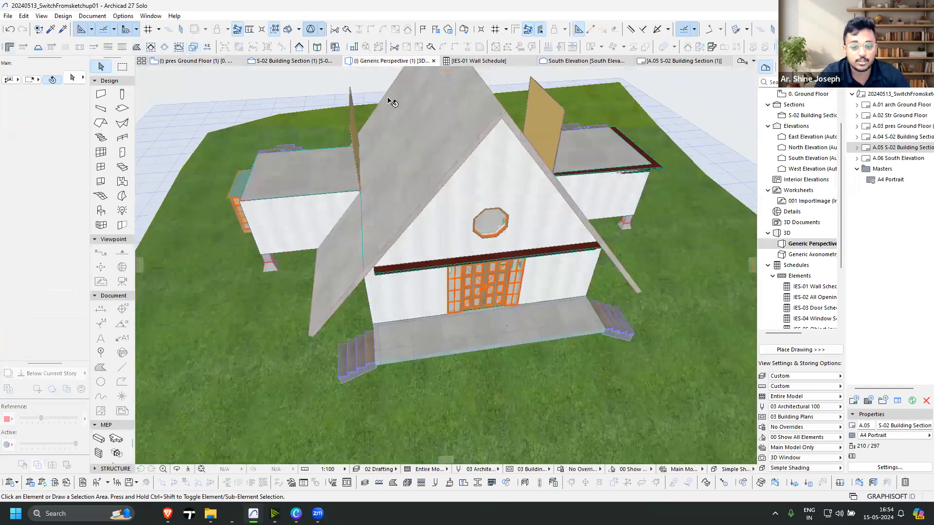
middle_click_drag(618, 116, 302, 326, "shift")
middle_click_drag(318, 281, 705, 210, "shift")
Undo the deletion of the cornice beam above the front entrance
scroll(357, 247, "up", 4)
middle_click_drag(422, 256, 526, 216, "shift")
scroll(298, 305, "down", 5)
scroll(507, 249, "up", 3)
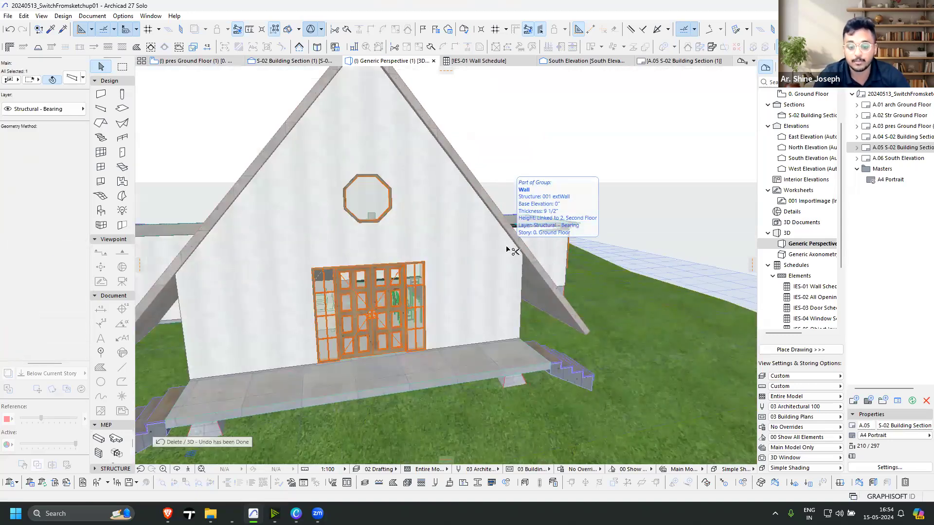
key("ctrl+z")
middle_click_drag(474, 252, 521, 292, "shift")
Change the A-frame roof shell to a composite structure using Roof Tiled
left_click(550, 226)
scroll(551, 226, "down", 2)
middle_click_drag(543, 211, 518, 130, "shift")
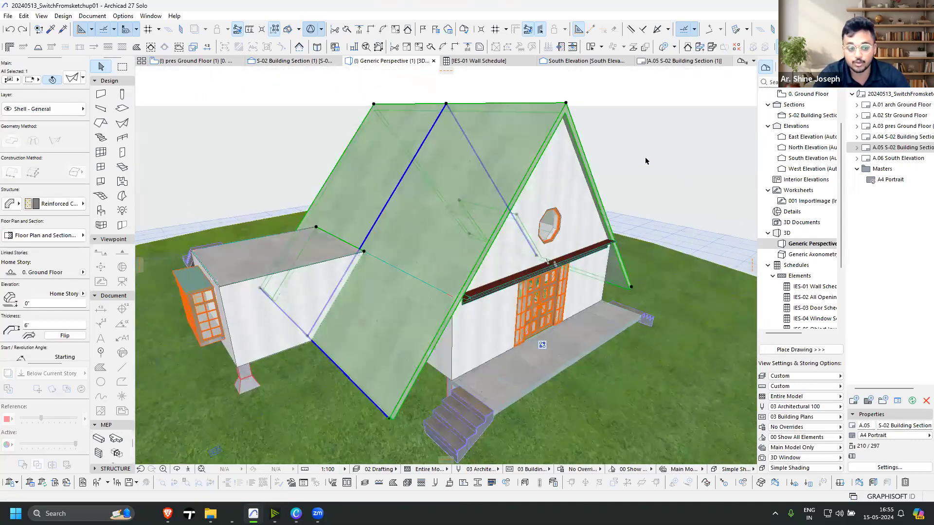
left_click(10, 208)
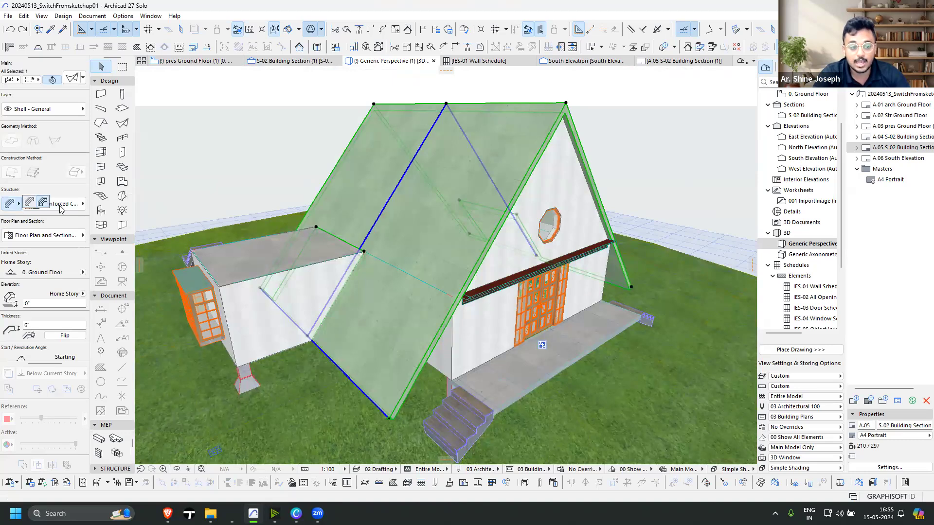
left_click(43, 202)
left_click(55, 204)
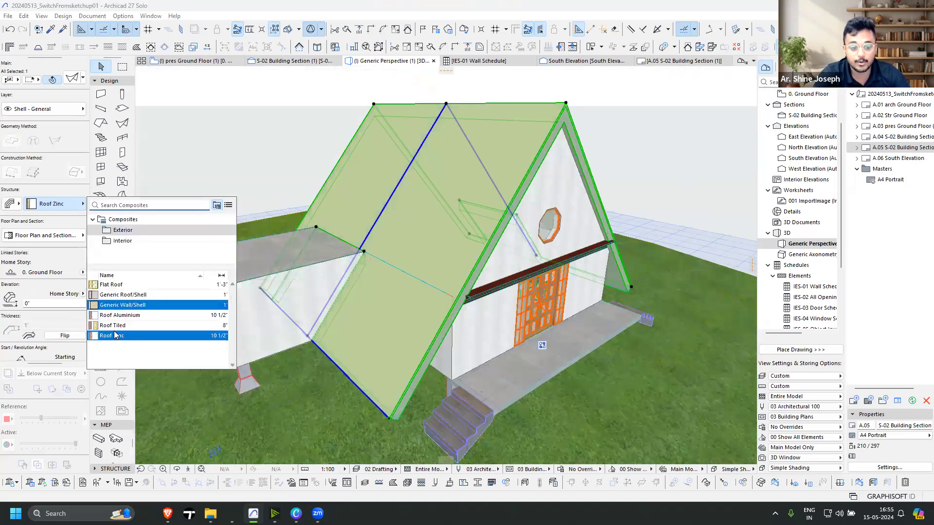
left_click(520, 268)
Examine the roof shell's layers at the front gable and its selection settings, and deselect it without changes
scroll(456, 108, "down", 2)
middle_click_drag(455, 138, 72, 78, "shift")
scroll(177, 131, "up", 8)
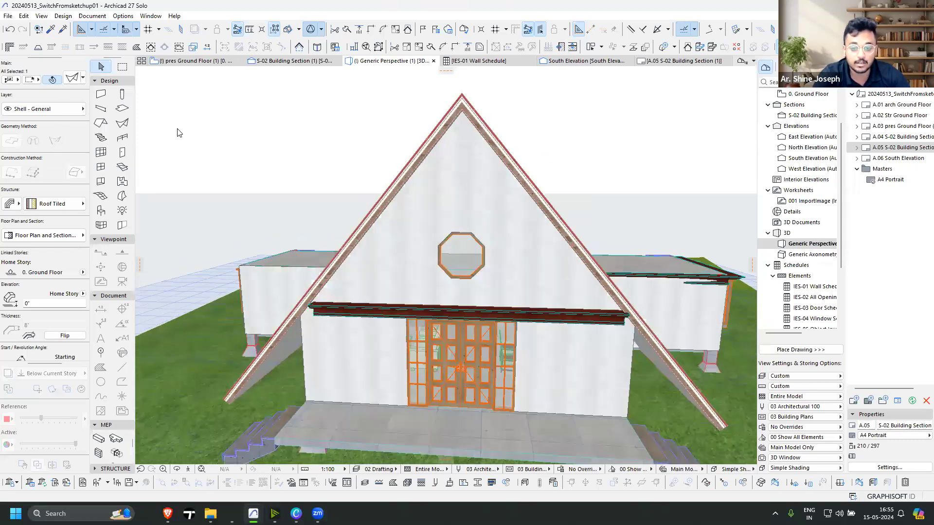
key("ctrl+t")
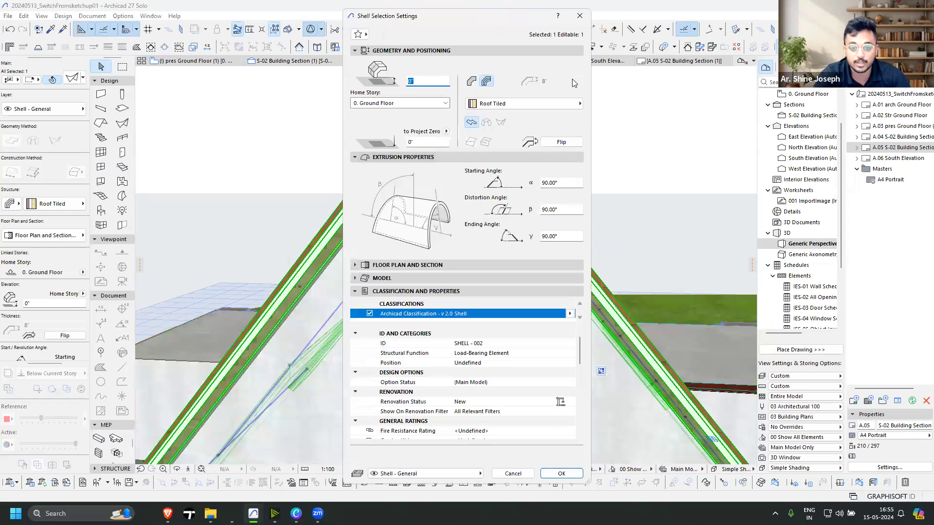
key("Escape")
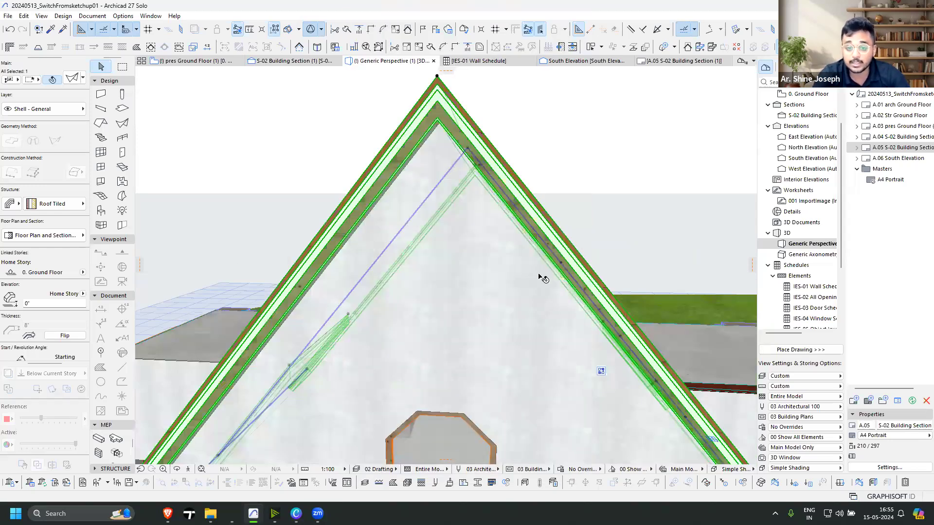
key("Escape")
Examine the tiled roof from above and the living and kitchen area inside the house
middle_click_drag(456, 316, 571, 378, "shift")
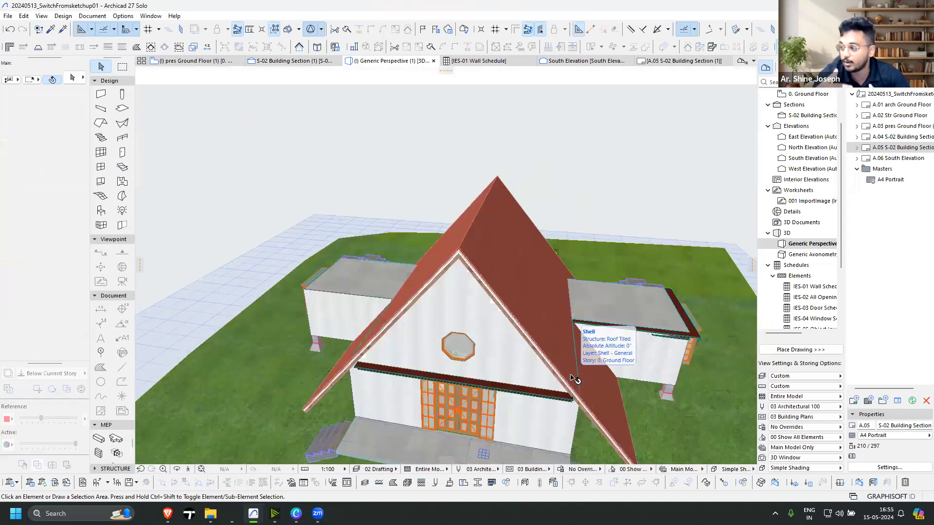
left_click(575, 379)
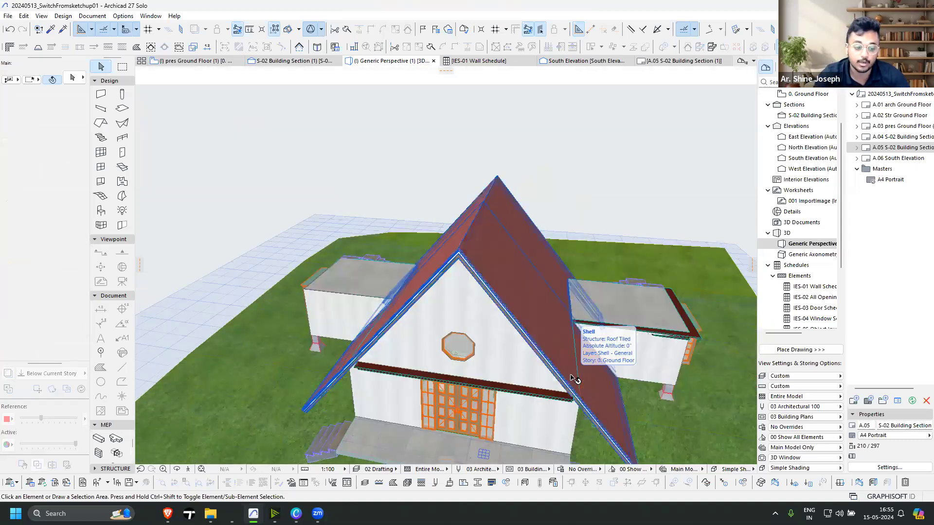
key("Escape")
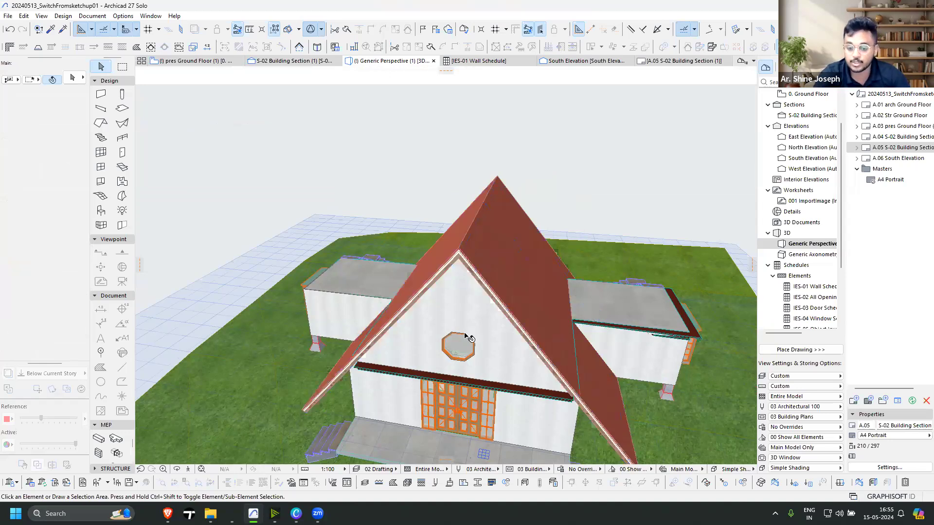
scroll(466, 335, "up", 10)
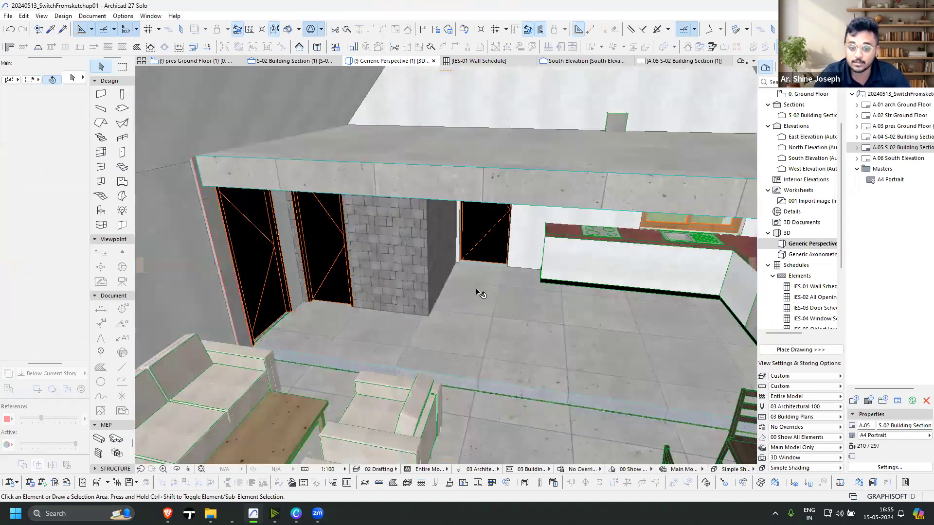
scroll(327, 334, "down", 10)
Change the house's floor slab to a composite structure using Concrete Floor Insulated with 10mm Tile
middle_click_drag(409, 349, 471, 419, "shift")
left_click(442, 365)
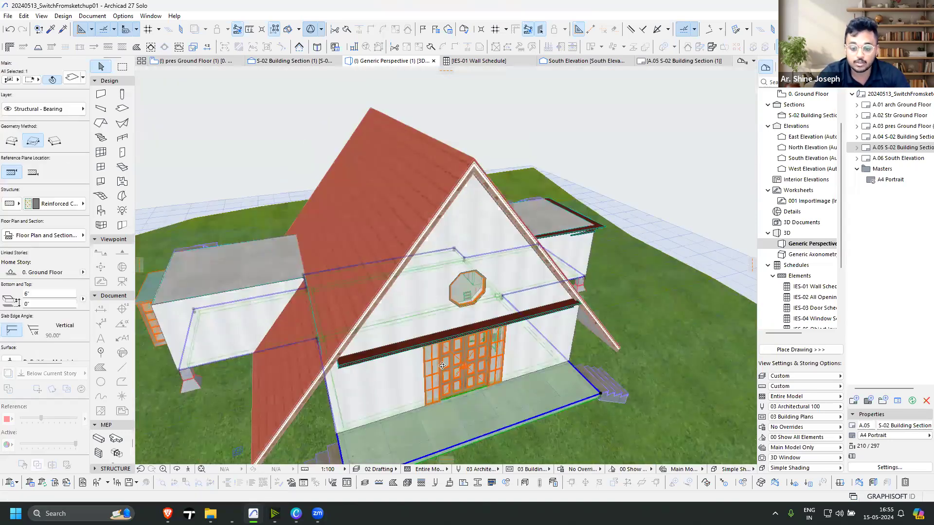
middle_click_drag(301, 327, 204, 287, "shift")
left_click(9, 202)
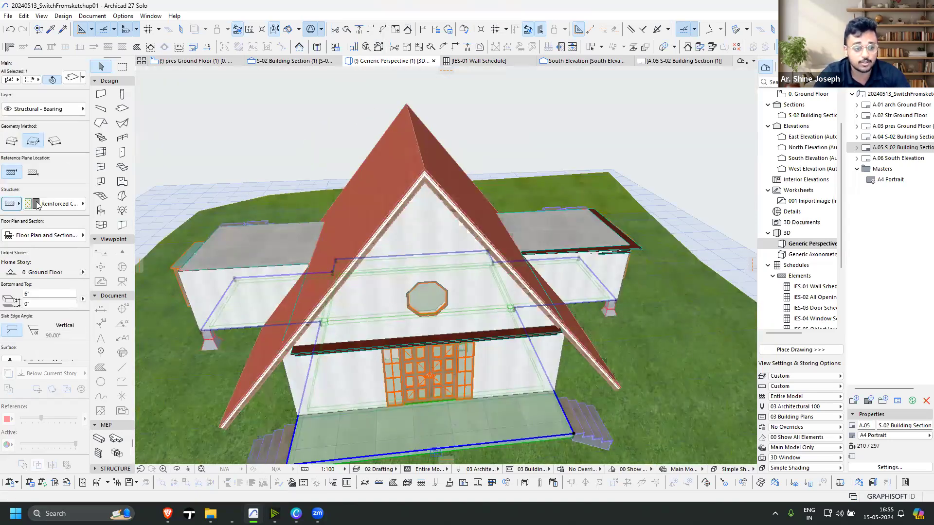
left_click(27, 203)
left_click(55, 204)
left_click(136, 295)
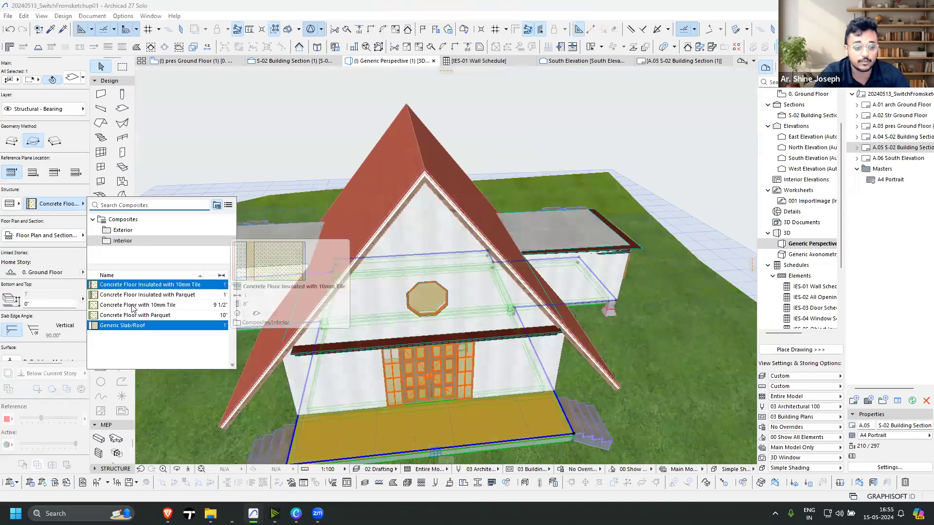
left_click(151, 285)
Examine the slab's layers at the front steps and, in section S-02, its junctions with the walls and footings and the beam above the end wall
middle_click_drag(328, 439, 514, 298)
scroll(396, 379, "up", 2)
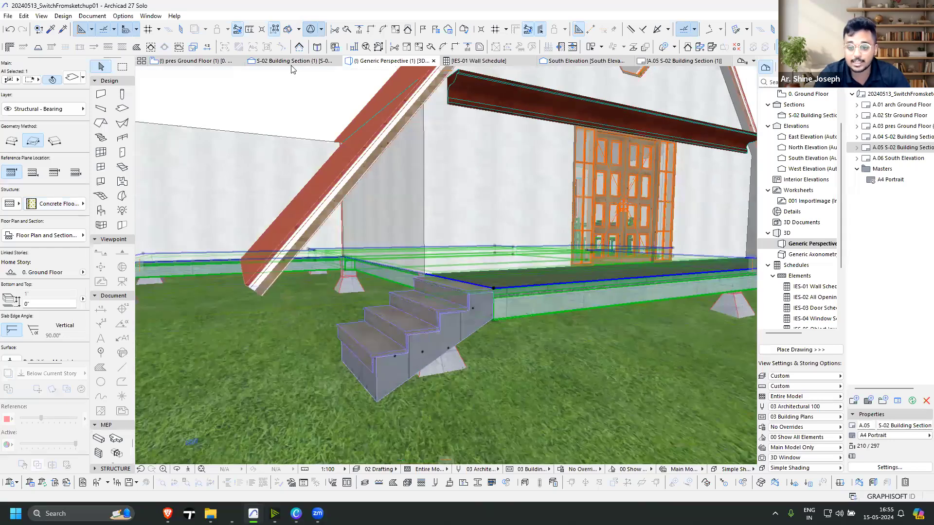
scroll(293, 69, "up", 8)
scroll(229, 195, "down", 4)
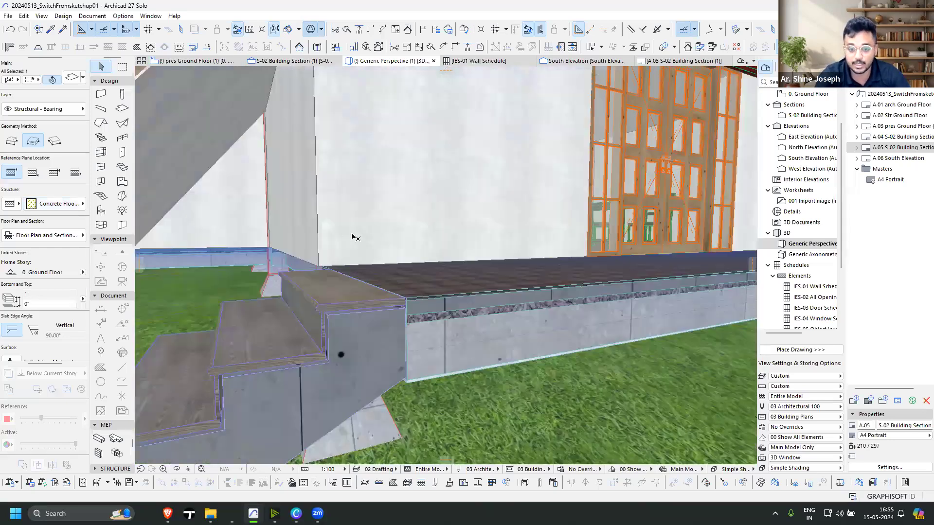
left_click(293, 61)
scroll(314, 259, "up", 3)
scroll(304, 279, "up", 4)
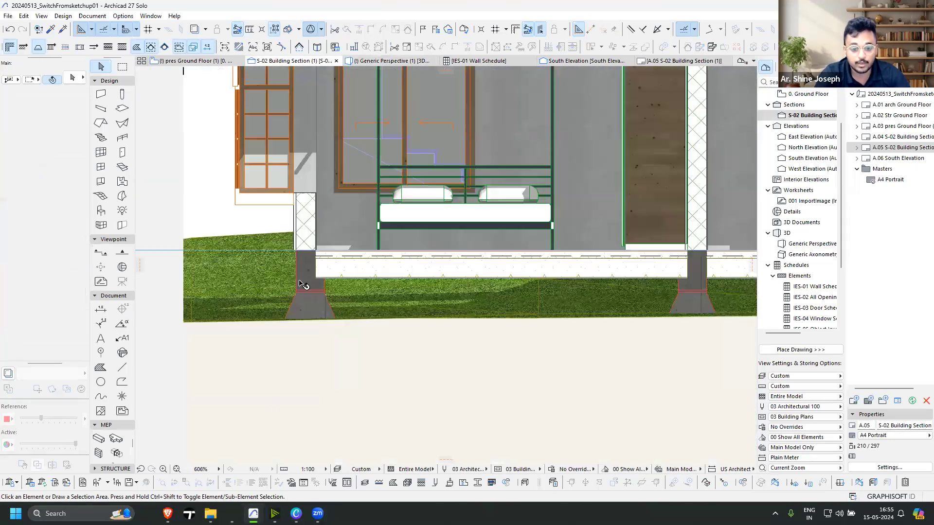
scroll(303, 284, "up", 6)
scroll(306, 312, "down", 5)
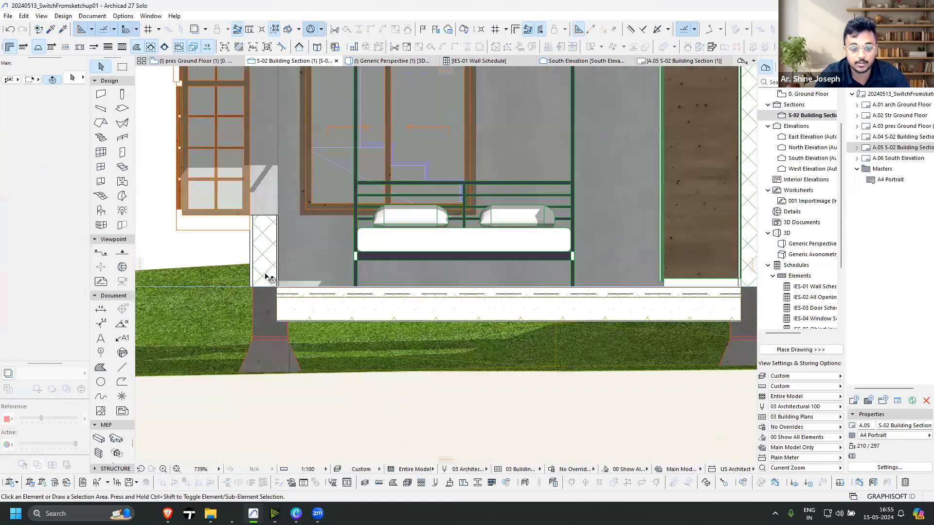
scroll(264, 297, "up", 3)
scroll(225, 344, "down", 4)
scroll(486, 357, "up", 1)
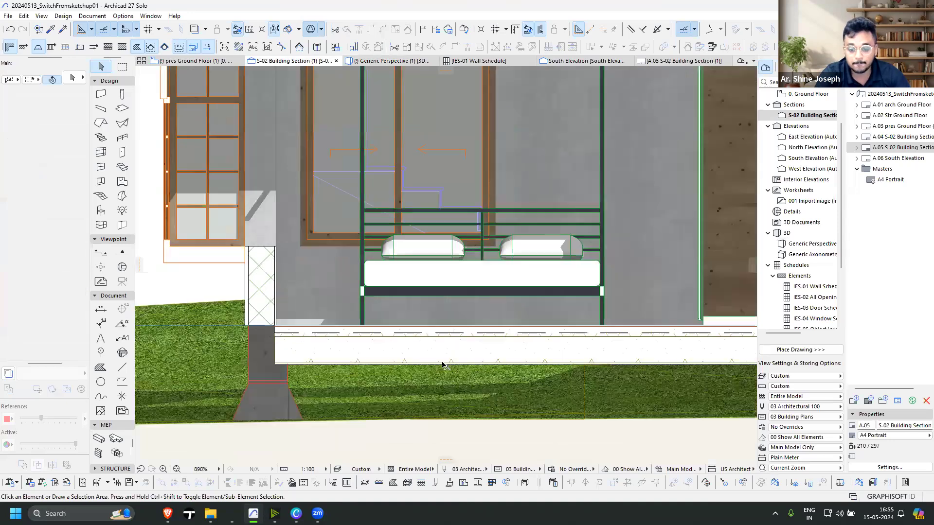
scroll(444, 365, "up", 2)
scroll(737, 348, "down", 6)
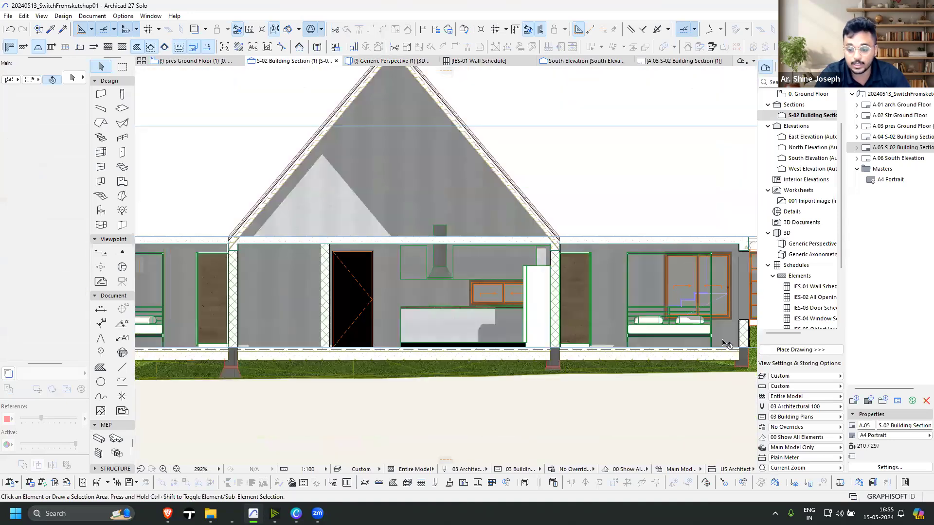
scroll(593, 347, "up", 2)
scroll(654, 334, "up", 1)
scroll(575, 328, "down", 3)
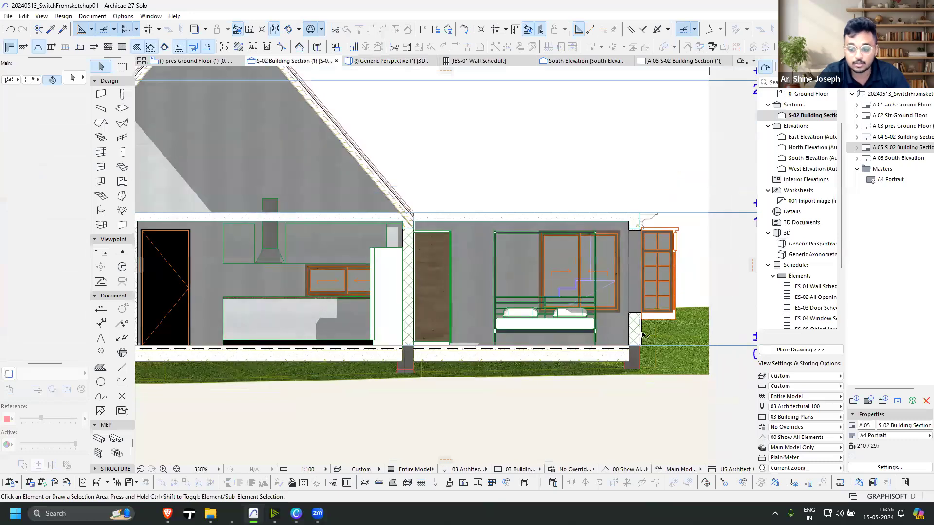
scroll(612, 223, "up", 2)
left_click(641, 221)
scroll(409, 227, "down", 3)
scroll(488, 248, "up", 1)
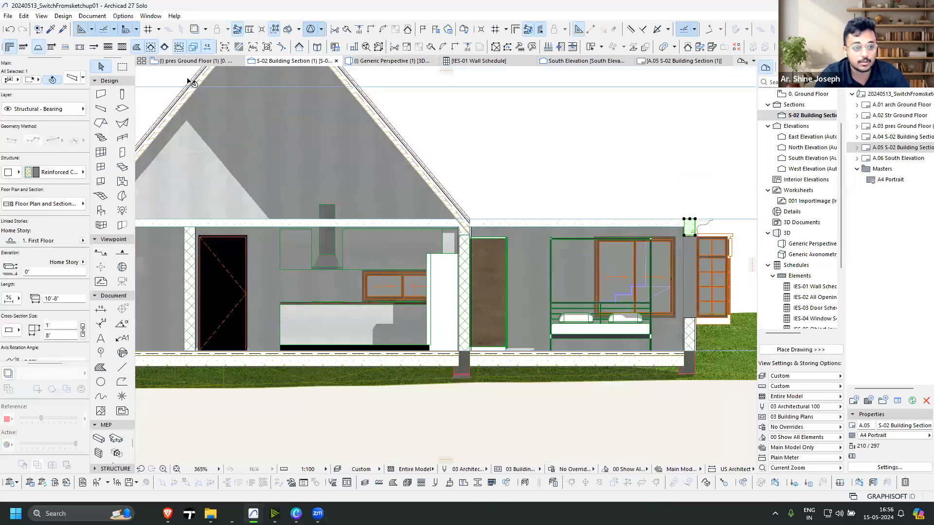
In the 3D view, select all beams except three, including the front entrance cornice, and copy them 8' straight down to floor level
left_click(394, 61)
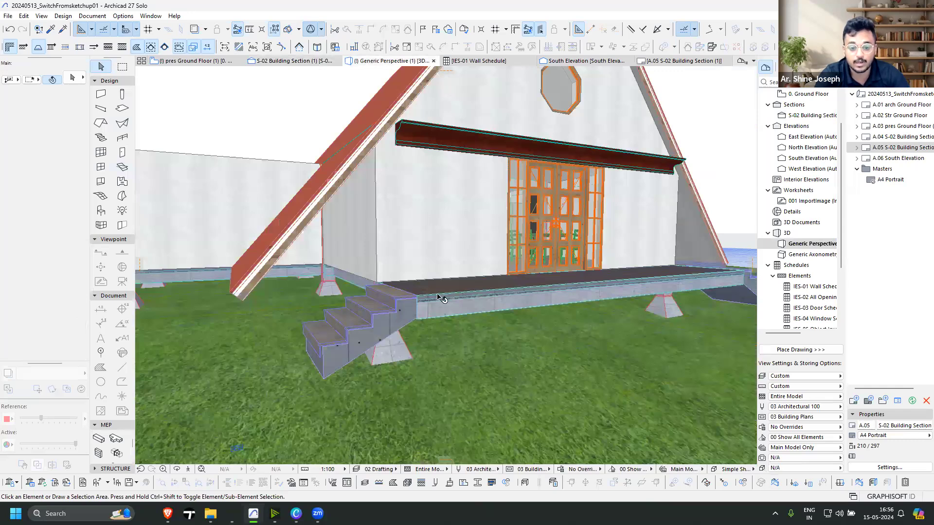
middle_click_drag(440, 298, 345, 298, "shift")
middle_click_drag(390, 256, 431, 265, "shift")
scroll(431, 265, "down", 3)
scroll(121, 130, "up", 2)
middle_click_drag(108, 106, 315, 269, "shift")
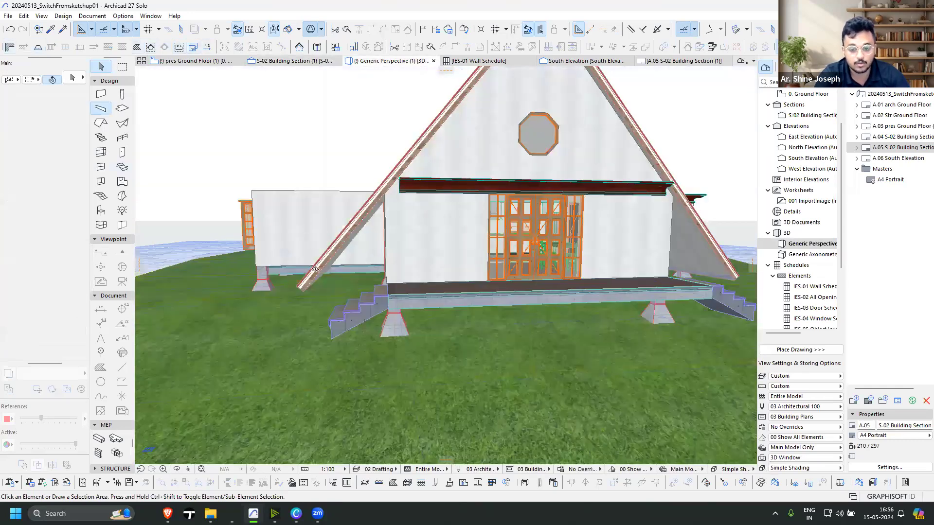
left_click(403, 191)
scroll(428, 165, "up", 2)
middle_click_drag(99, 249, 105, 81, "shift")
scroll(424, 253, "down", 4)
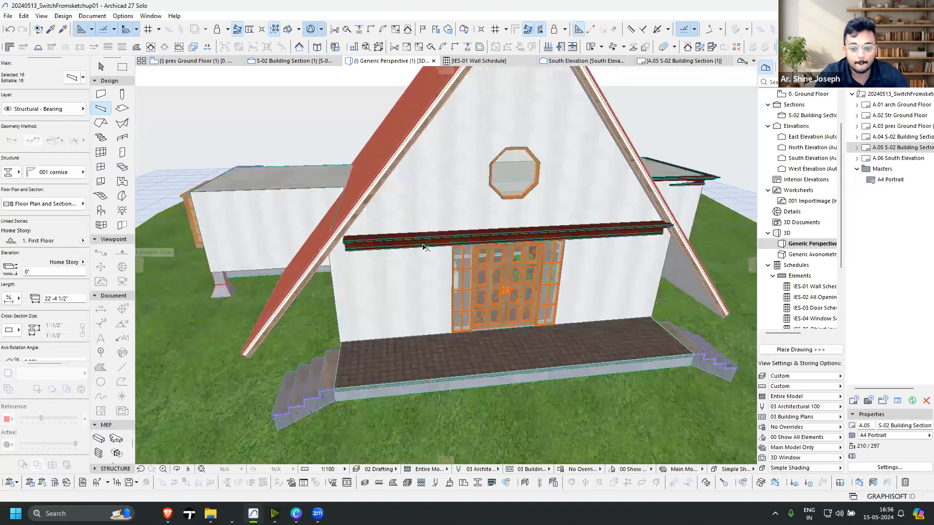
left_click(482, 243, "shift")
middle_click_drag(585, 266, 591, 297, "shift")
left_click(641, 275, "shift")
left_click(560, 271, "shift")
middle_click_drag(452, 278, 506, 126, "shift")
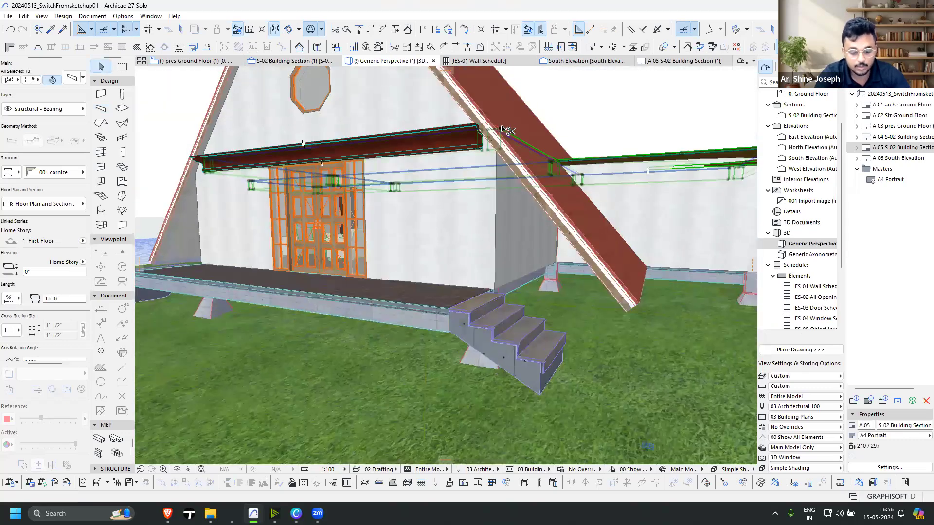
scroll(506, 127, "up", 2)
key("ctrl+d")
left_click(505, 124)
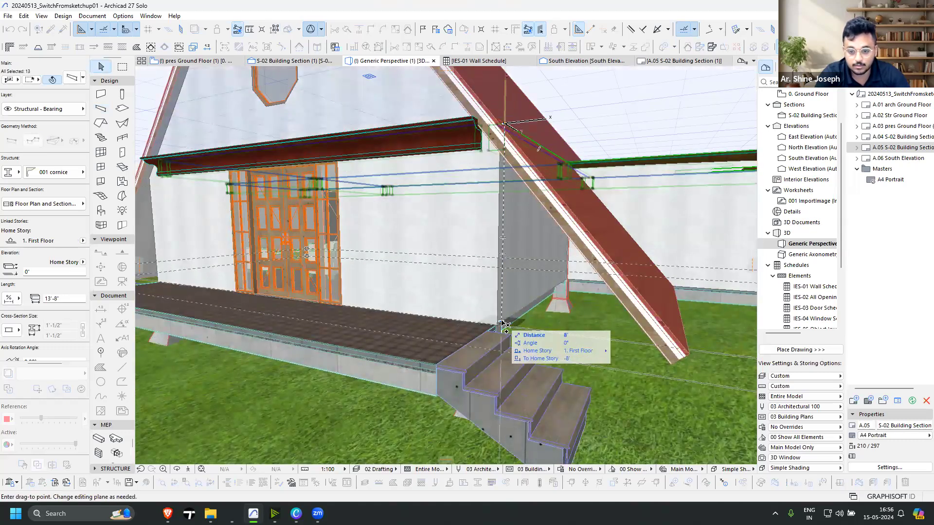
left_click(505, 325)
Change the home story of the copied floor-level beams to 0. Ground Floor
scroll(501, 327, "up", 1)
scroll(449, 295, "up", 1)
middle_click_drag(448, 296, 406, 314, "shift")
middle_click_drag(452, 295, 468, 330, "shift")
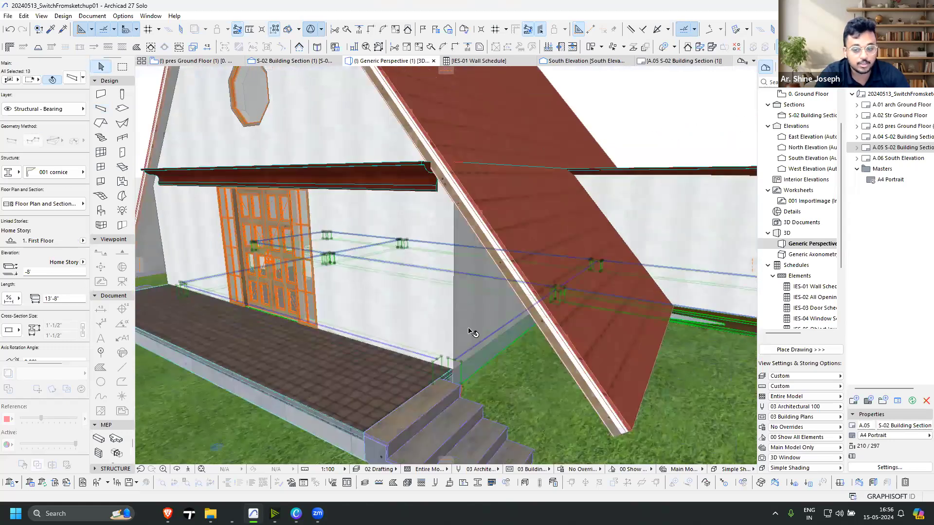
left_click(454, 361)
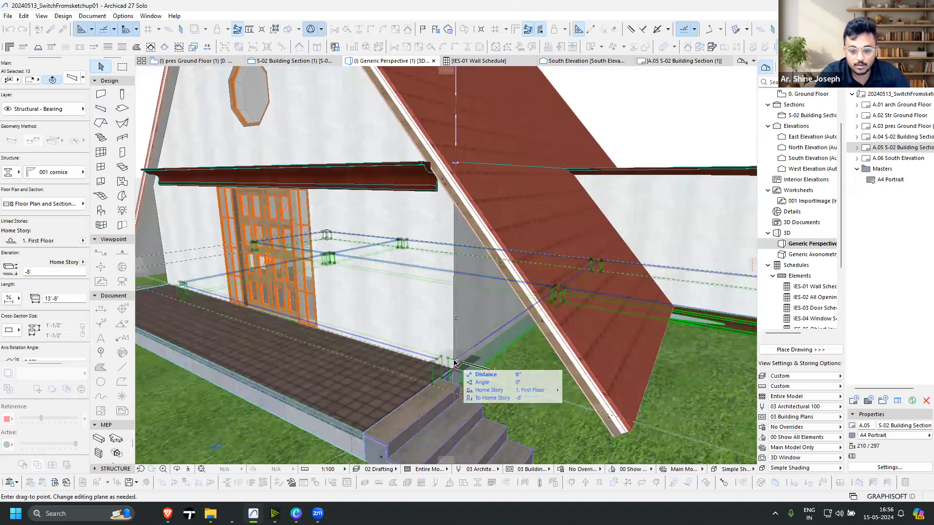
left_click(558, 391)
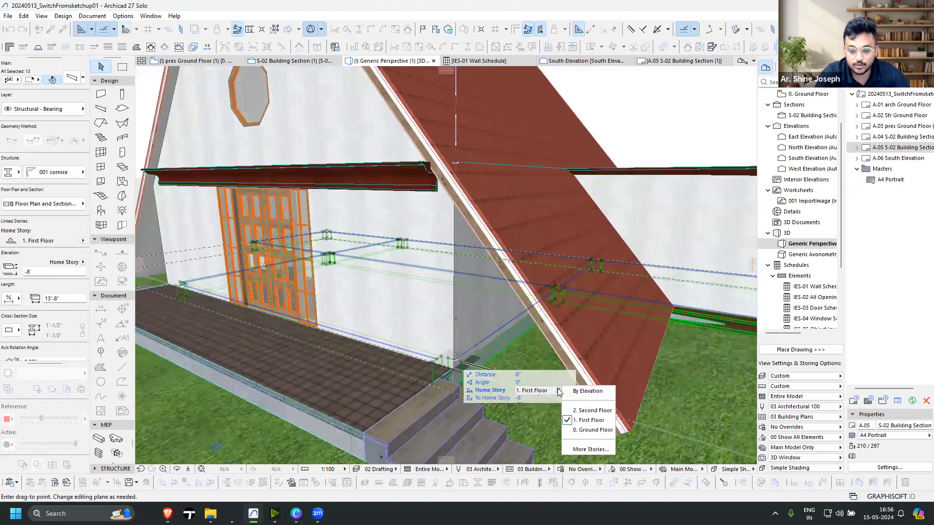
left_click(590, 430)
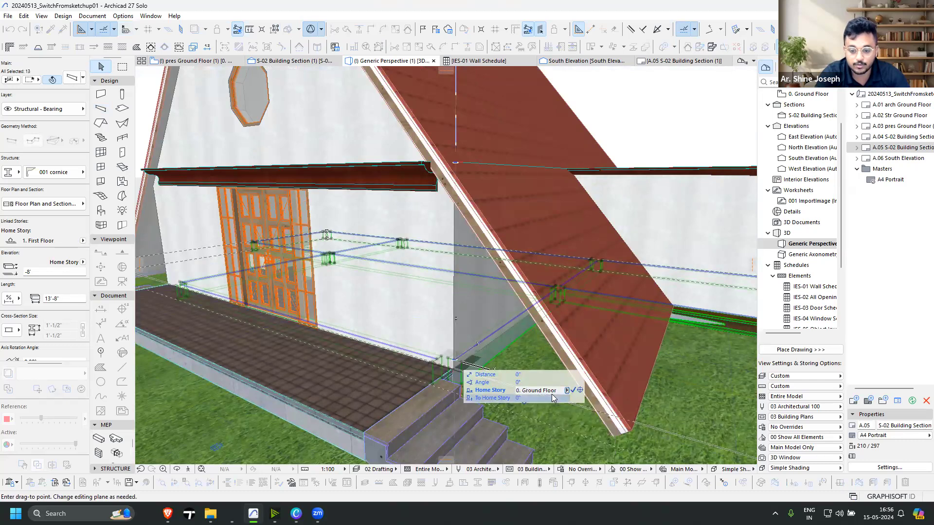
key("Return")
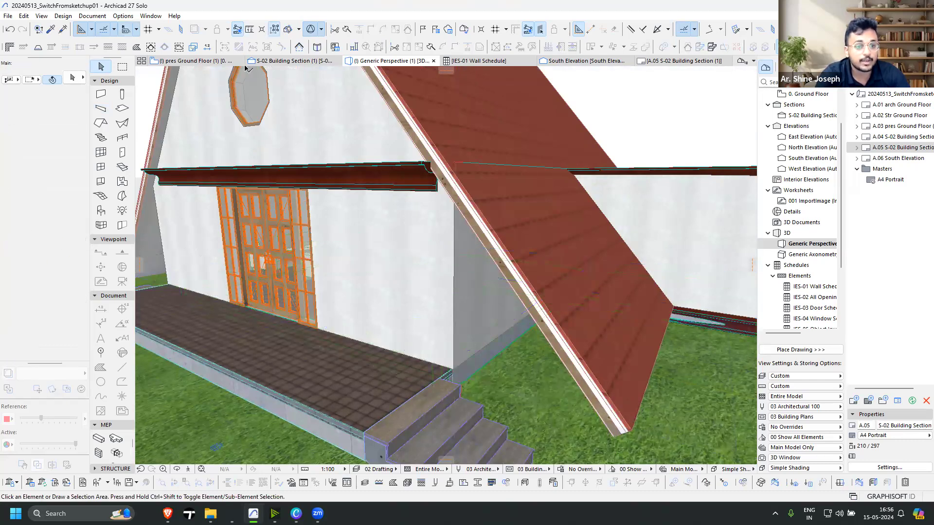
Examine in section S-02 how the floor-level beams meet the slab layers, walls and footings
left_click(273, 61)
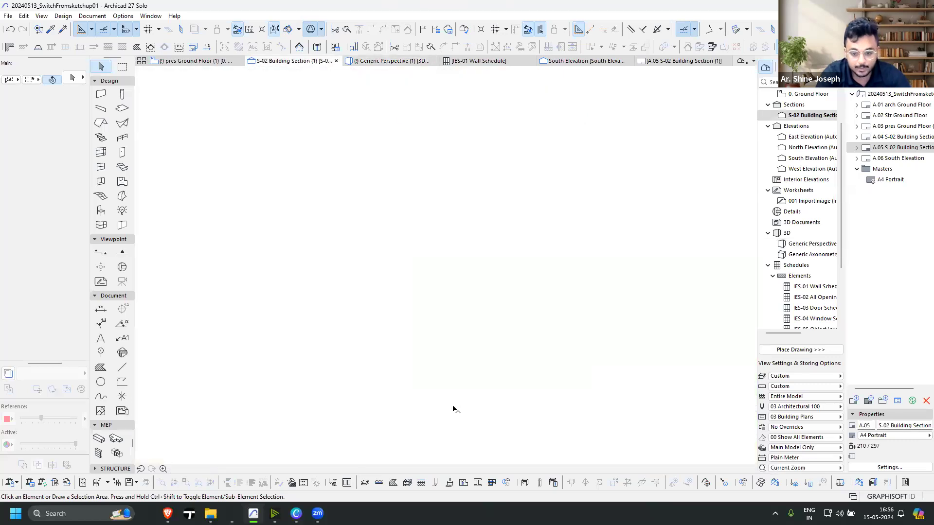
scroll(454, 395, "up", 6)
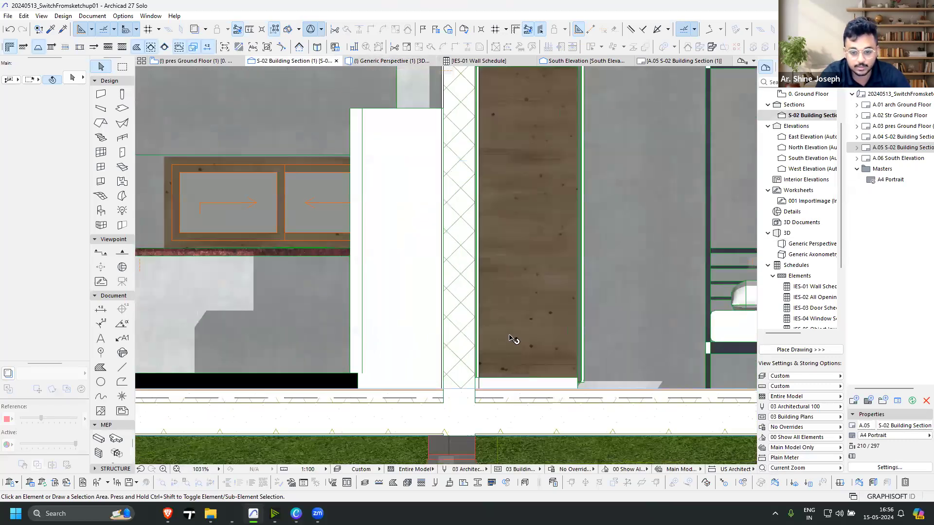
scroll(535, 316, "up", 2)
scroll(580, 317, "down", 3)
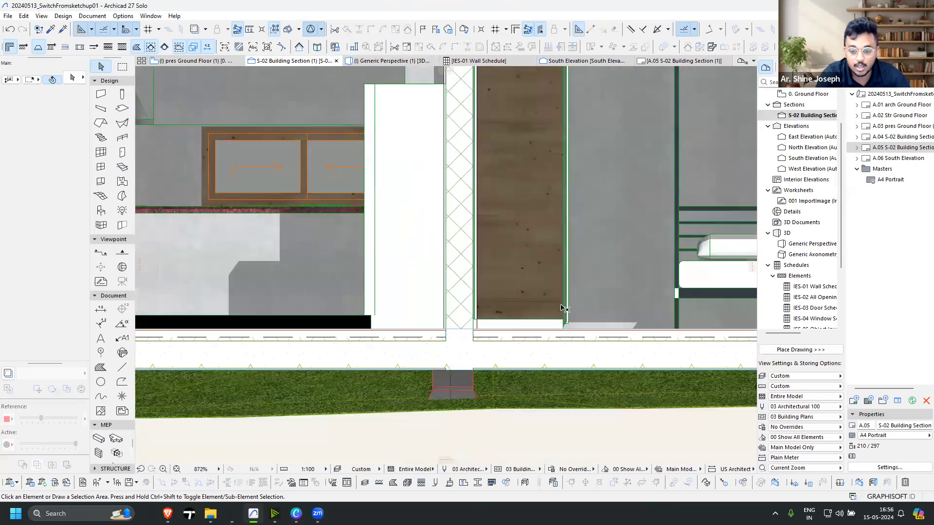
scroll(562, 301, "up", 1)
scroll(533, 317, "down", 2)
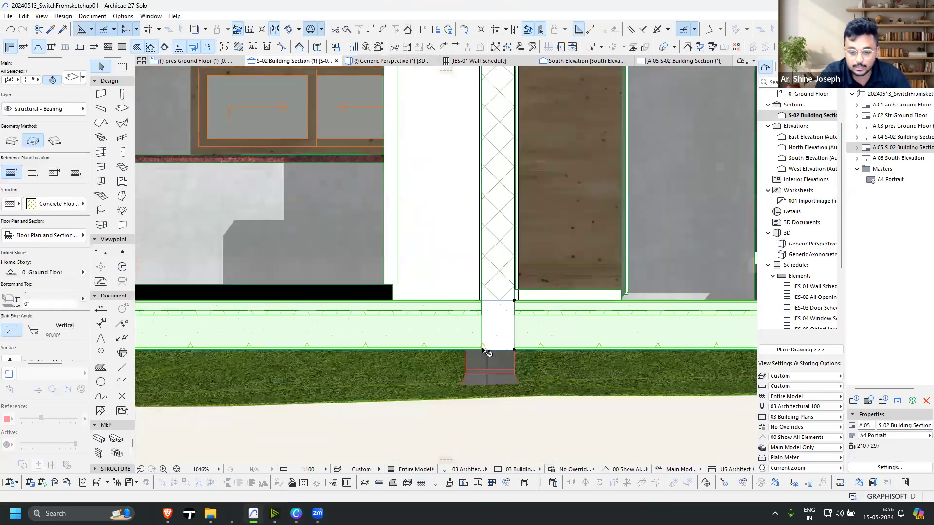
scroll(525, 313, "down", 5)
scroll(537, 308, "up", 6)
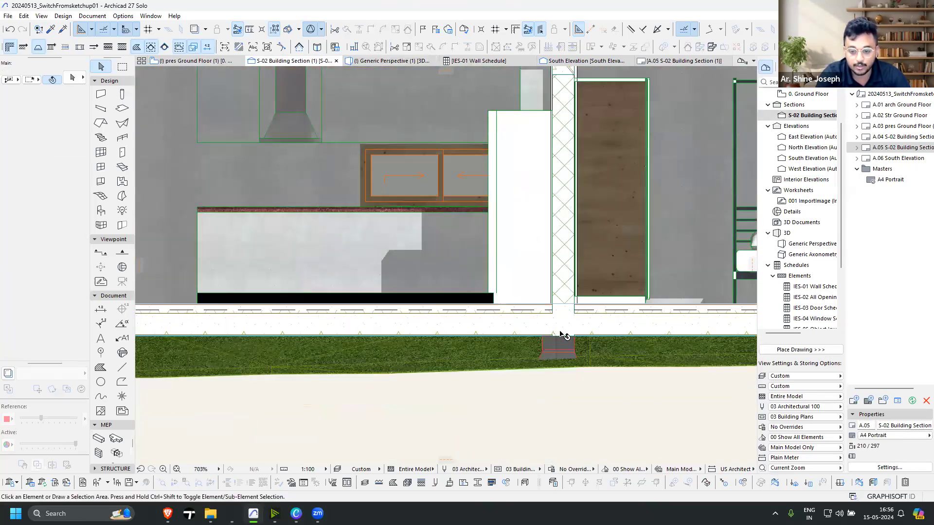
scroll(562, 335, "down", 1)
Set the ground floor slab's reference plane to the top of its core in section S-02 and check the slab against the walls
left_click(442, 337)
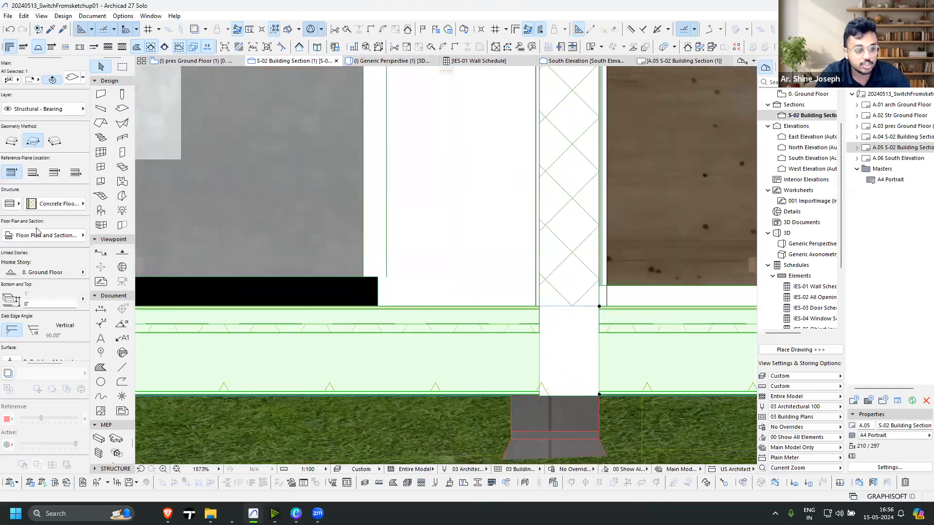
scroll(554, 264, "down", 12)
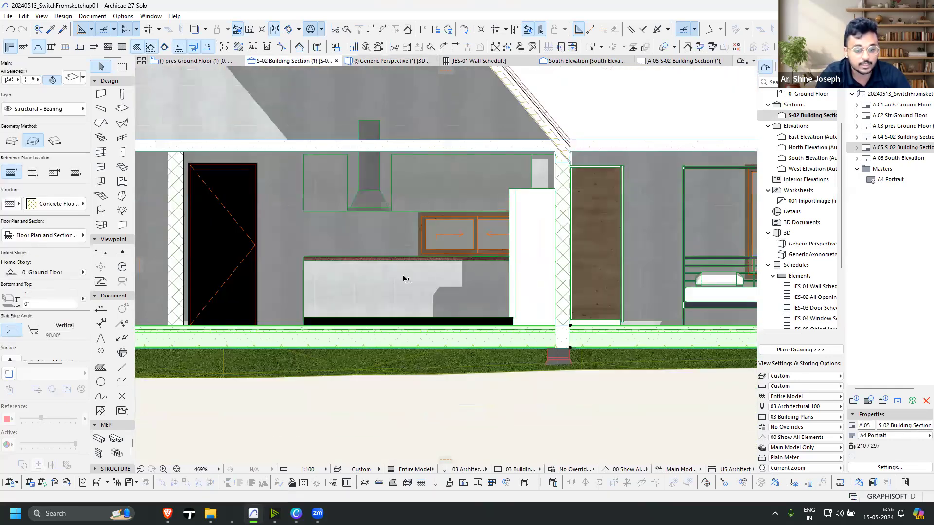
scroll(369, 287, "up", 2)
scroll(407, 288, "down", 2)
scroll(406, 294, "up", 6)
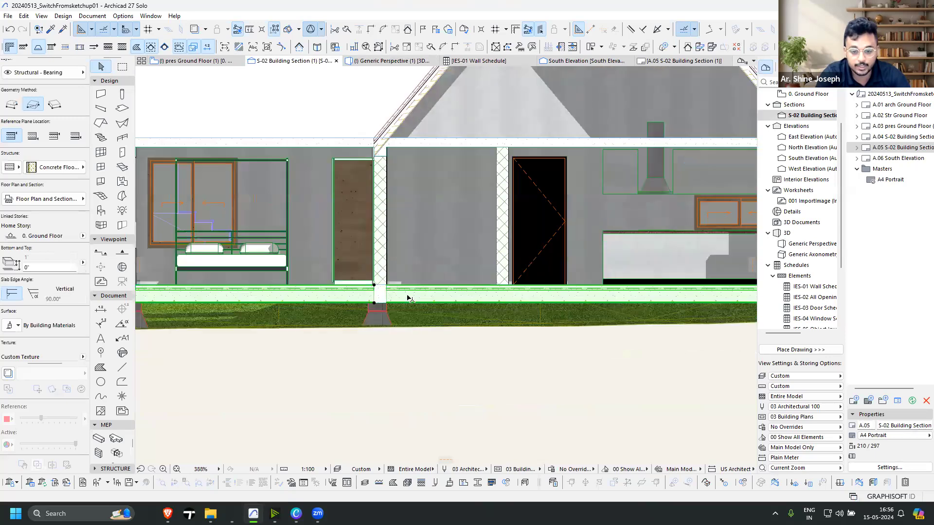
scroll(386, 297, "up", 4)
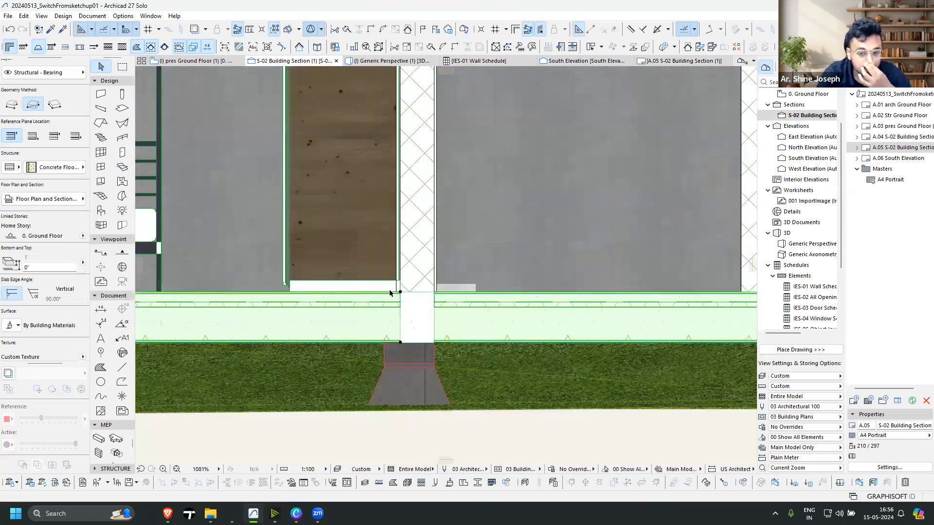
scroll(402, 290, "up", 3)
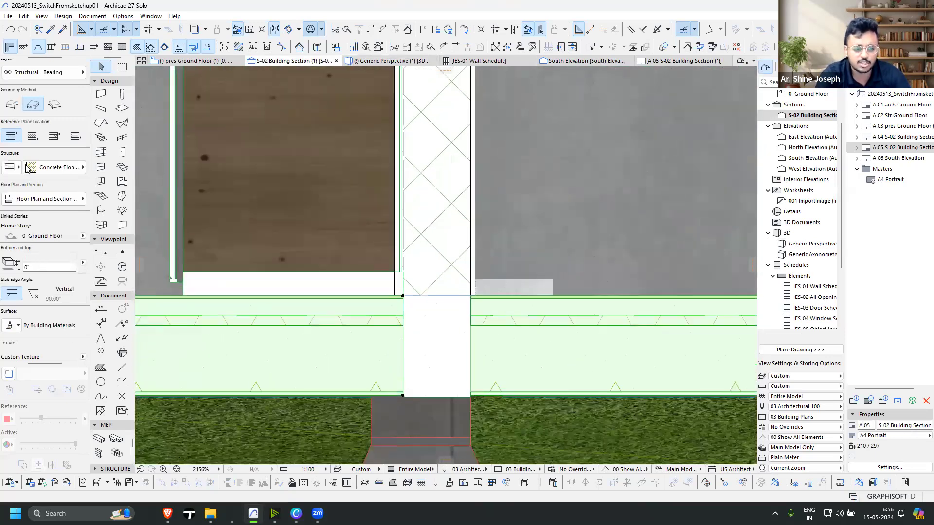
left_click(53, 137)
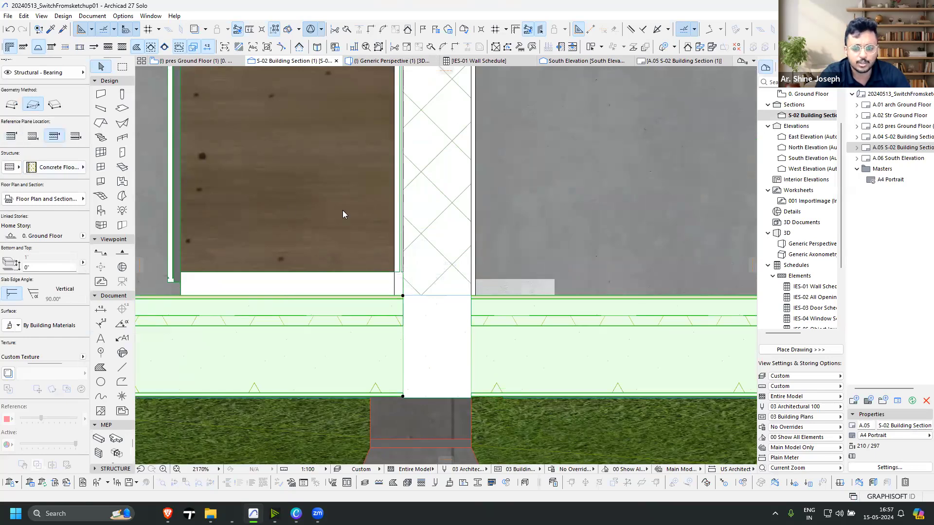
scroll(503, 321, "down", 5)
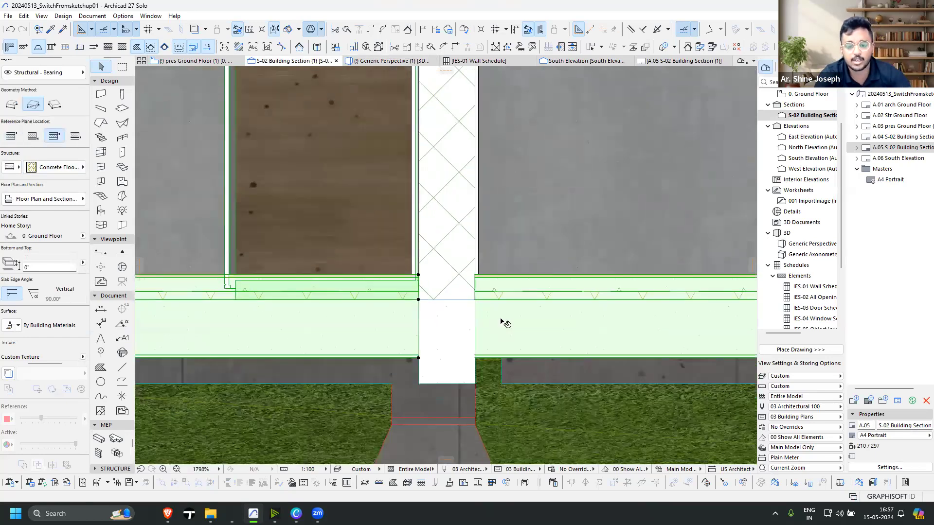
scroll(197, 322, "down", 5)
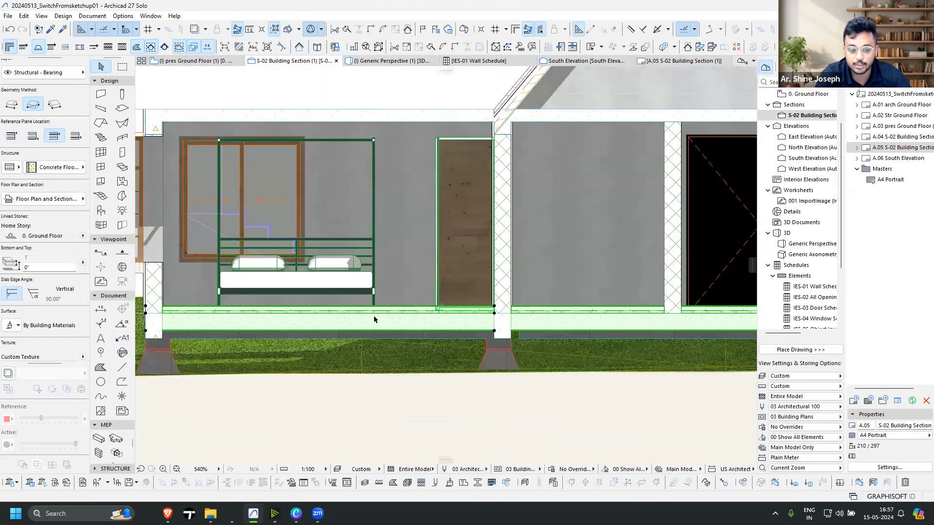
scroll(288, 311, "up", 3)
scroll(262, 349, "down", 4)
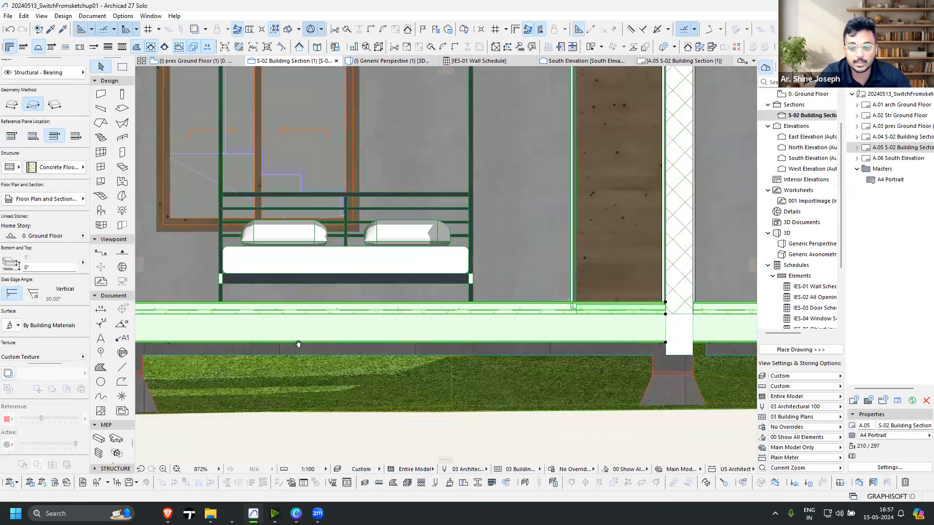
Examine the ground floor slab and the first floor slab against the walls and roof across section S-02
scroll(316, 224, "up", 3)
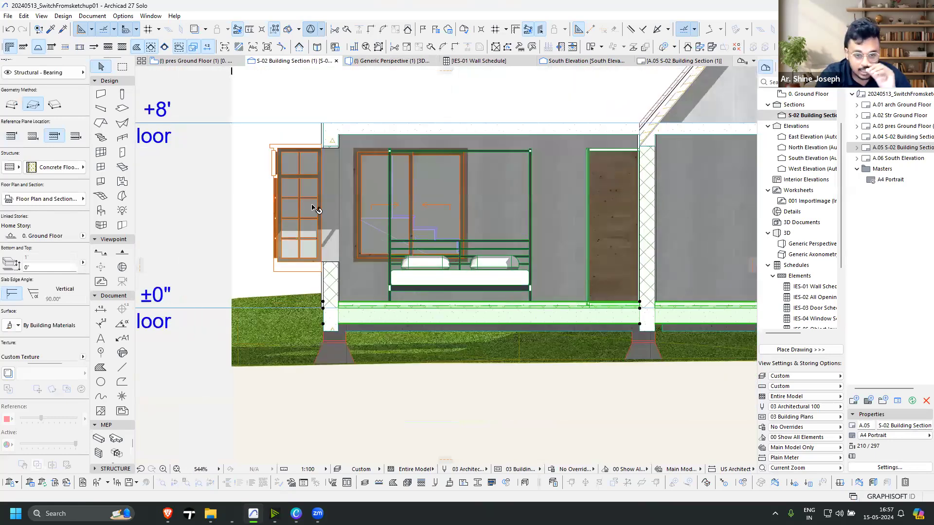
key("Escape")
scroll(245, 299, "down", 4)
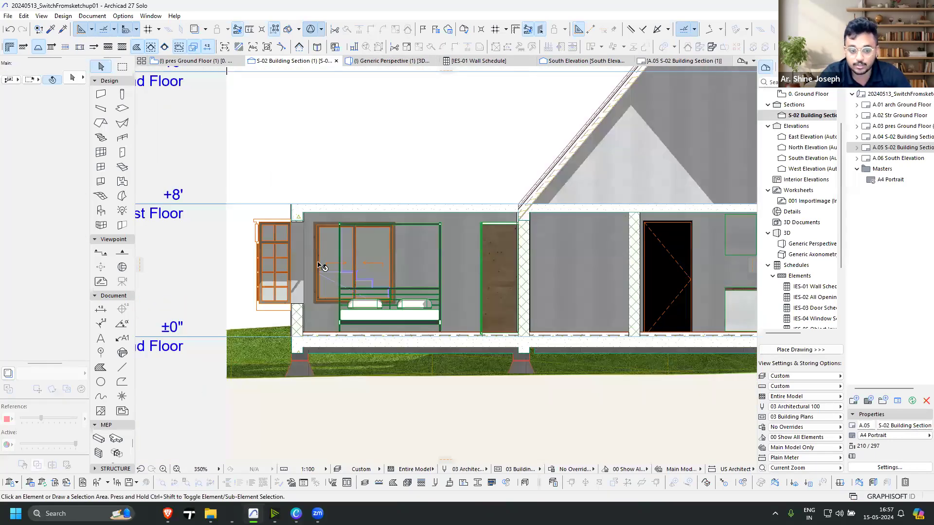
middle_click_drag(544, 214, 321, 243)
scroll(321, 244, "up", 3)
left_click(312, 187)
scroll(265, 273, "down", 3)
left_click(287, 260)
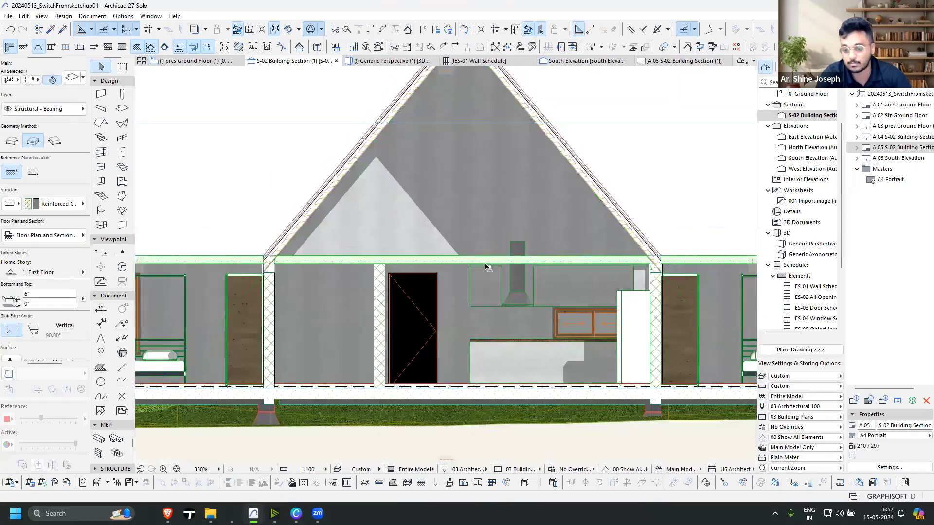
key("Escape")
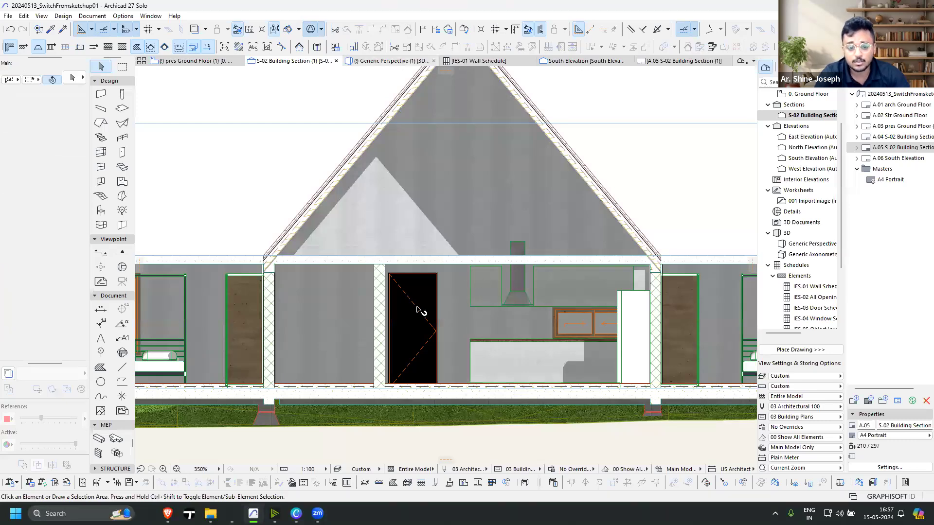
Inspect the gabled front facade, entrance cornice, deck and steps in the 3D perspective
key("F3")
scroll(518, 287, "down", 5)
middle_click_drag(531, 282, 550, 277, "shift")
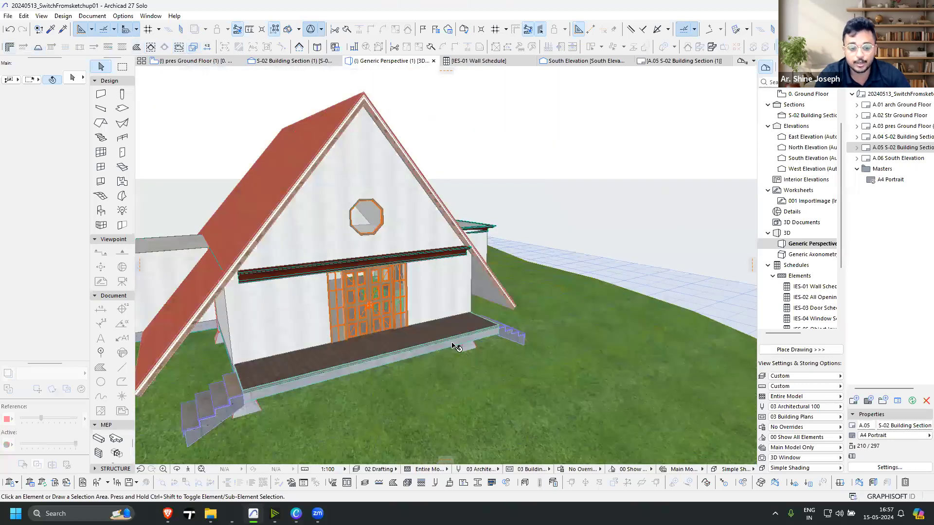
middle_click_drag(452, 346, 407, 393)
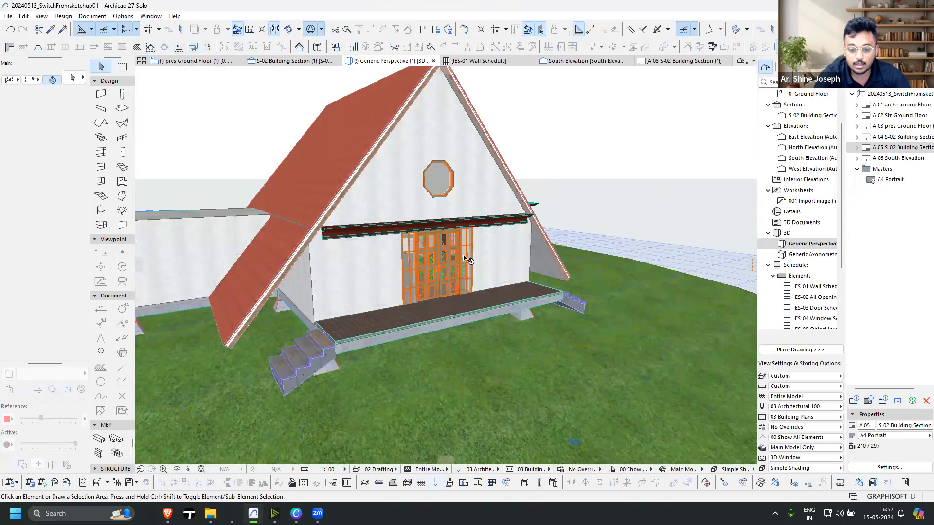
scroll(407, 484, "up", 3)
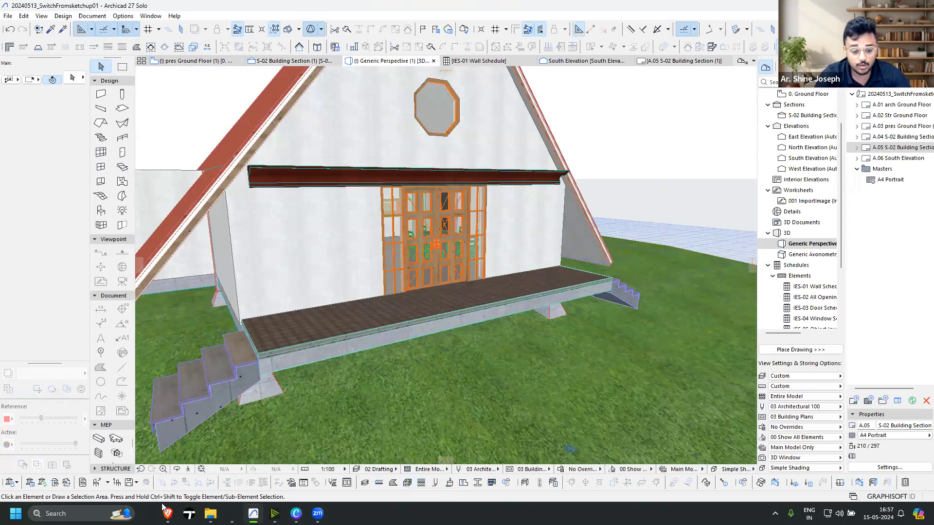
Switch to the Brave browser, browse the material textures on ambientCG, and return to Archicad
mouse_move(171, 511)
left_click(165, 488)
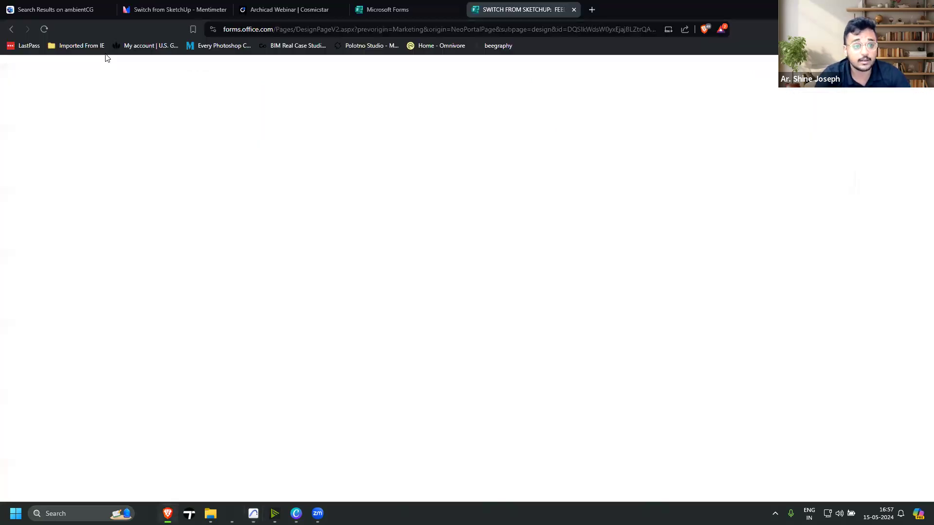
key("ctrl+Tab")
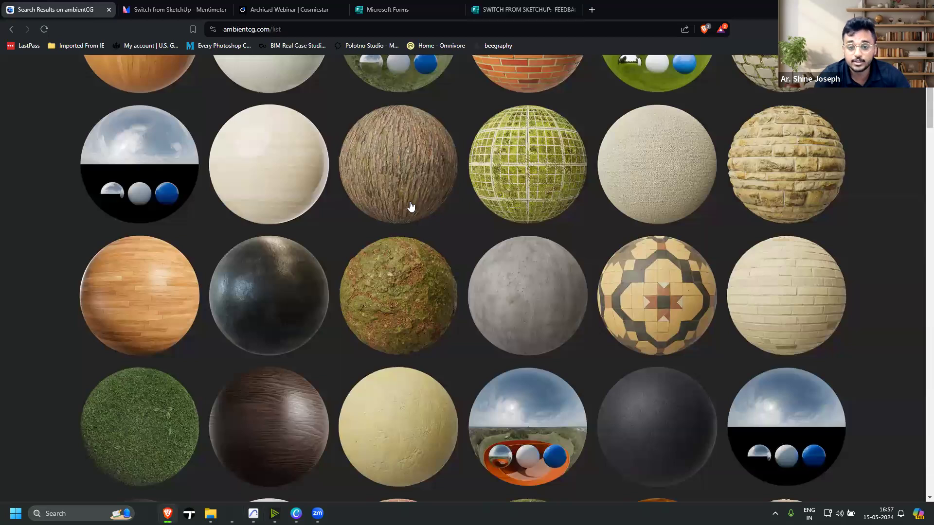
scroll(411, 201, "up", 3)
scroll(423, 307, "down", 2)
scroll(386, 304, "down", 1)
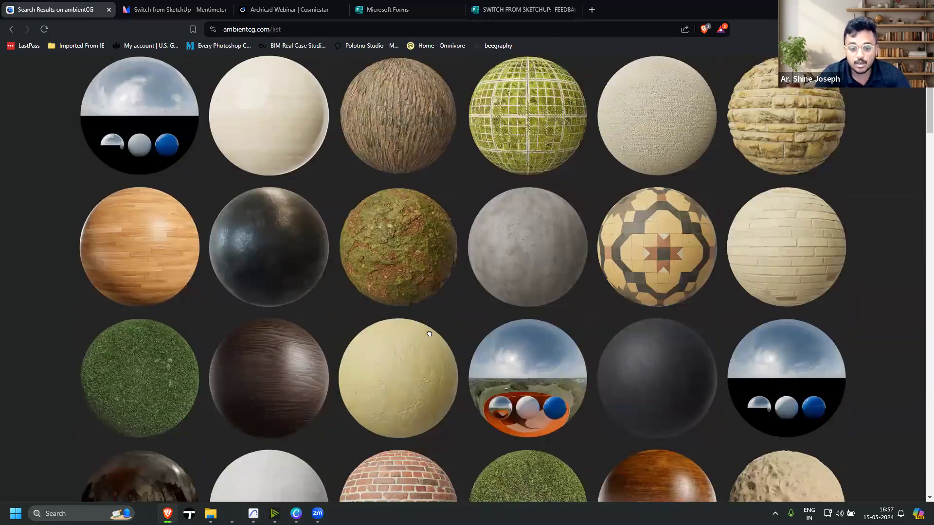
key("alt+Tab")
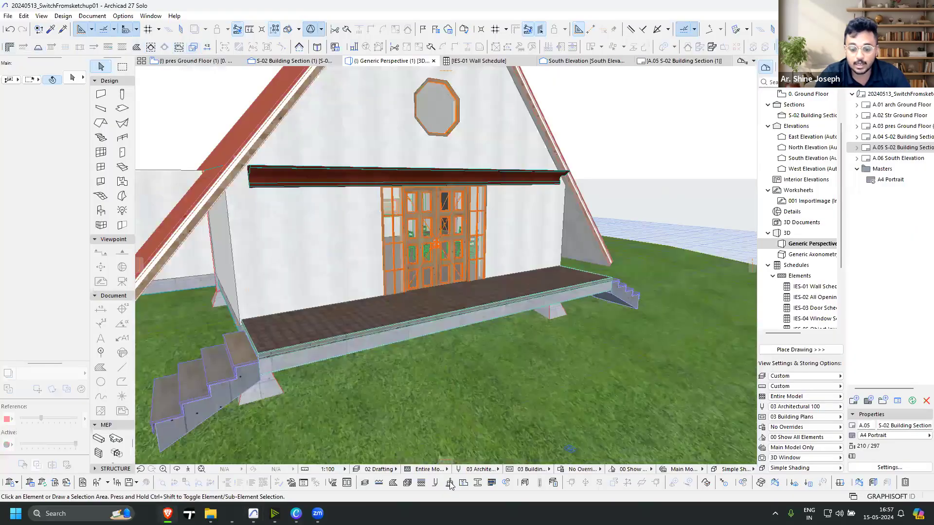
Create a new surface named 001 bamboo as a duplicate of Brick - Running Bond
scroll(480, 205, "down", 2)
scroll(337, 200, "down", 3)
scroll(301, 227, "down", 1)
middle_click_drag(308, 162, 272, 184, "shift")
left_click(449, 483)
left_click(267, 486)
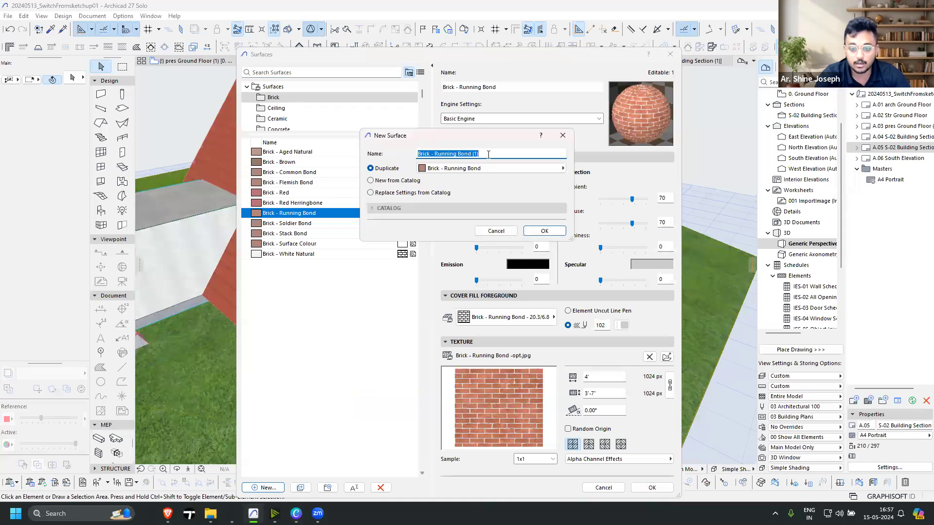
type("001 bamboo")
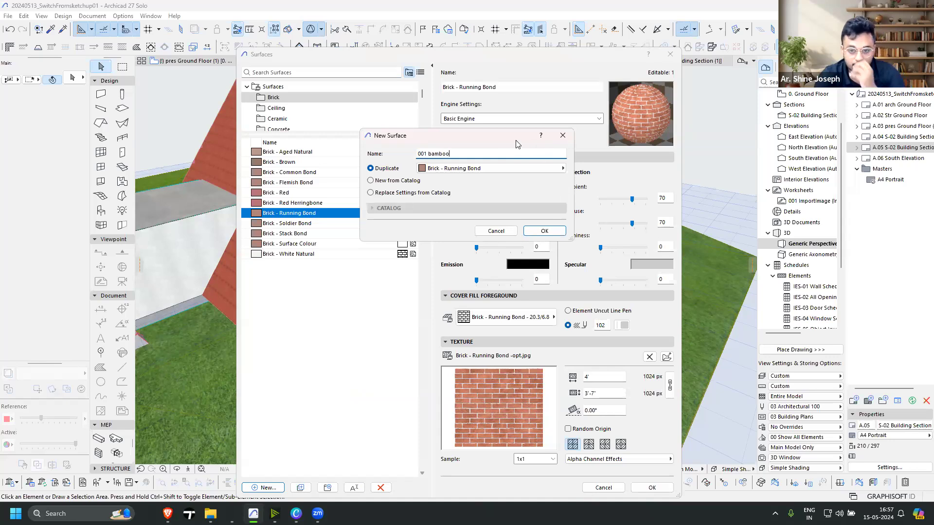
left_click(546, 229)
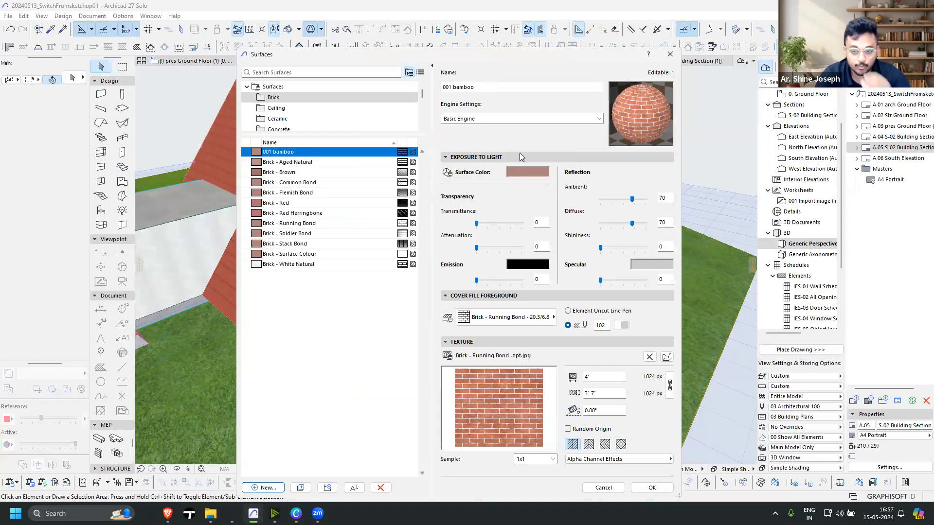
Replace the 001 bamboo surface's texture with Bamboo001C_2K-JPG_Color.jpg from the bamboo folder
left_click(666, 355)
left_click(416, 142)
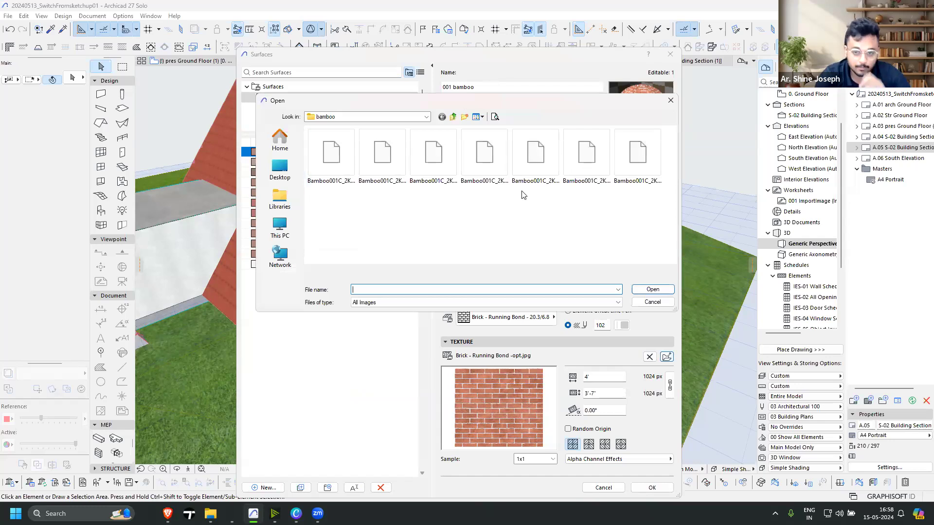
left_click(391, 157)
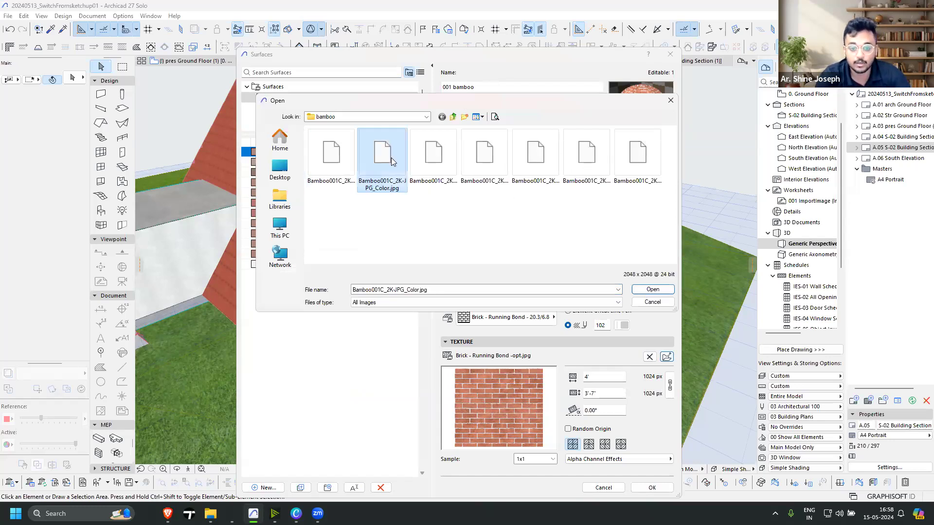
left_click(651, 290)
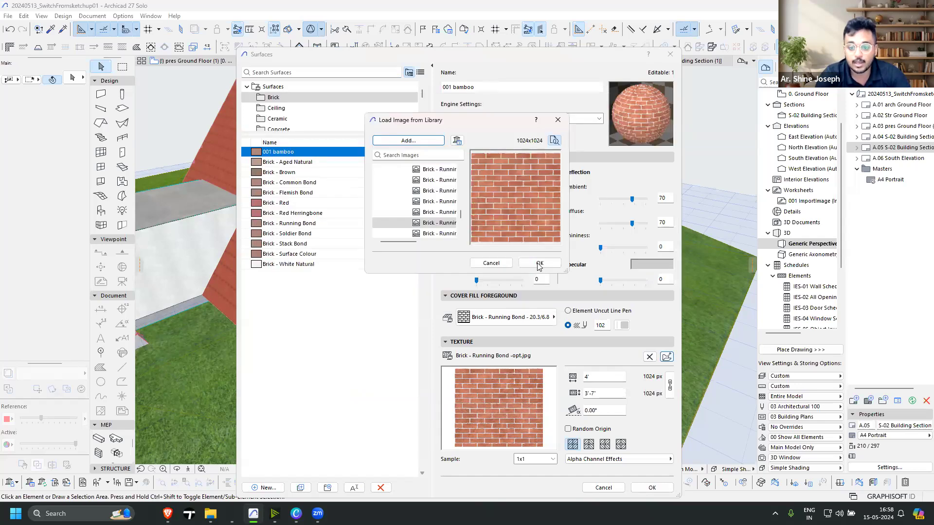
key("Return")
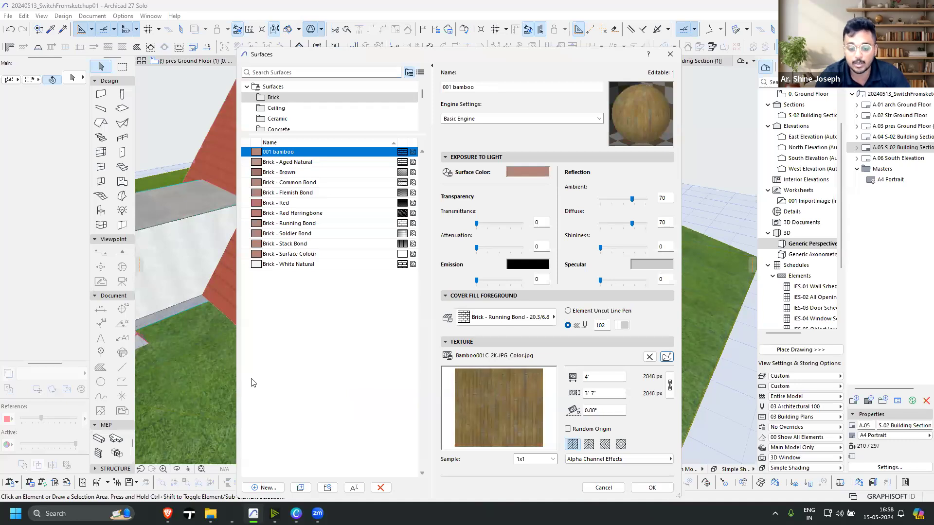
Add another new surface named 002 site, duplicated from Brick - Running Bond
left_click(267, 487)
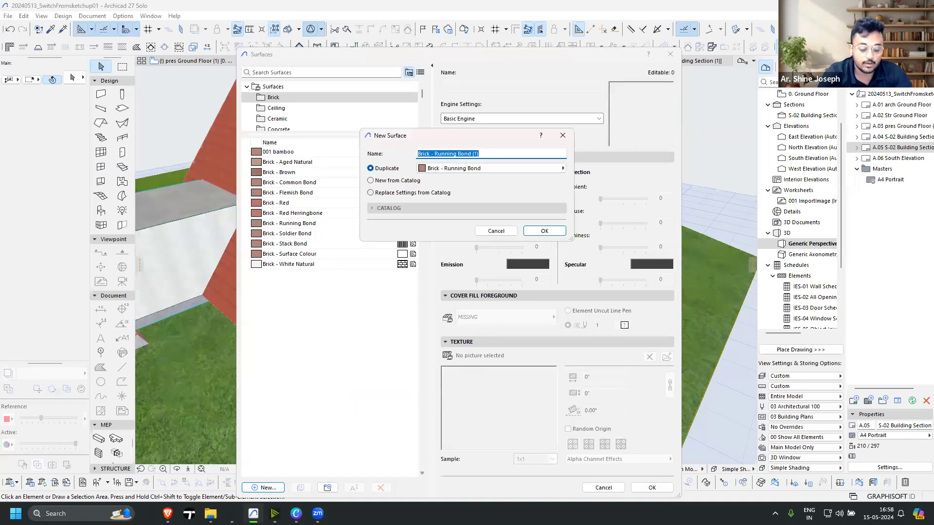
type("002 site")
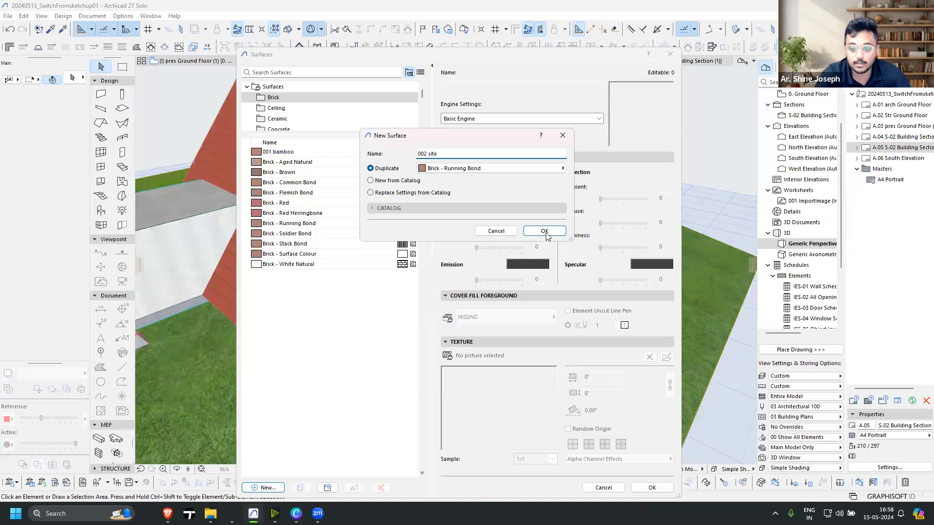
Create the surface 002 site as a duplicate of Brick - Running Bond, with Moss001_2K-JPG_Color.jpg from the Ground folder as its texture
left_click(544, 231)
left_click(666, 357)
left_click(416, 143)
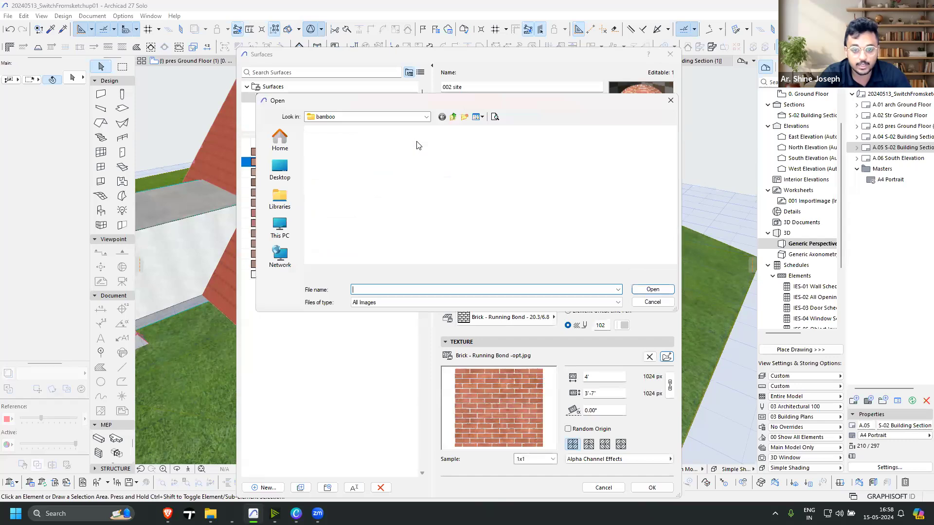
left_click(428, 117)
left_click(351, 250)
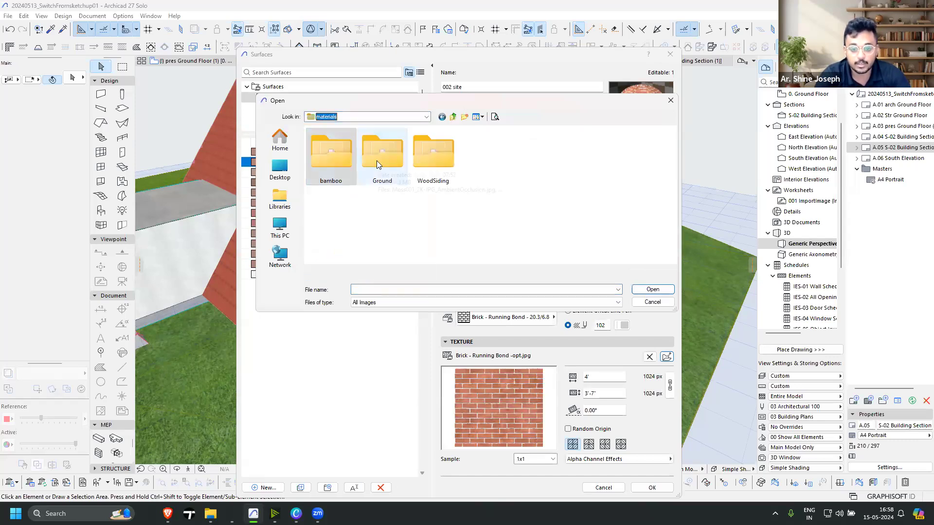
double_click(376, 161)
left_click(394, 157)
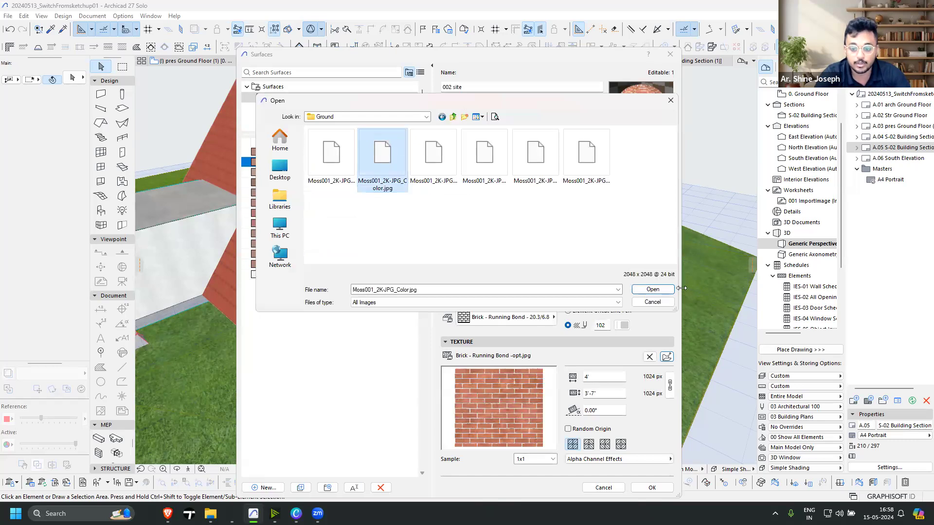
left_click(652, 290)
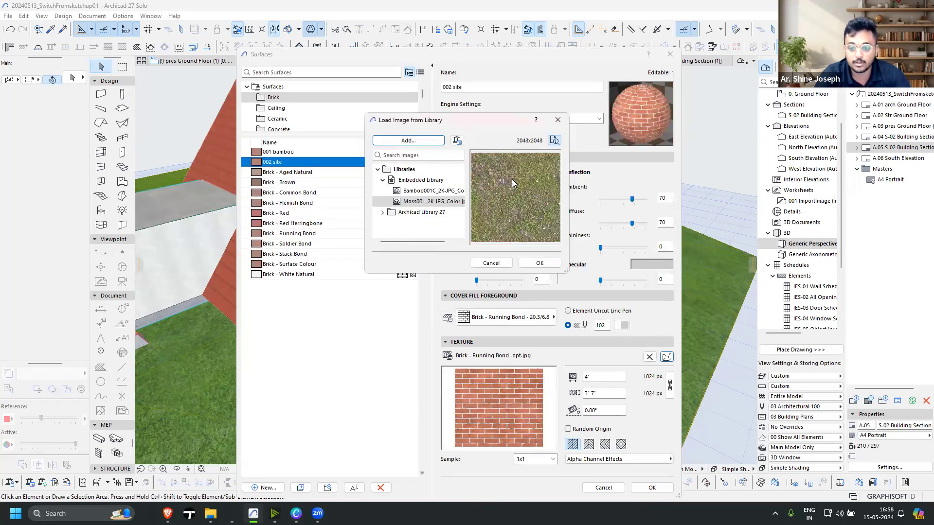
left_click(538, 263)
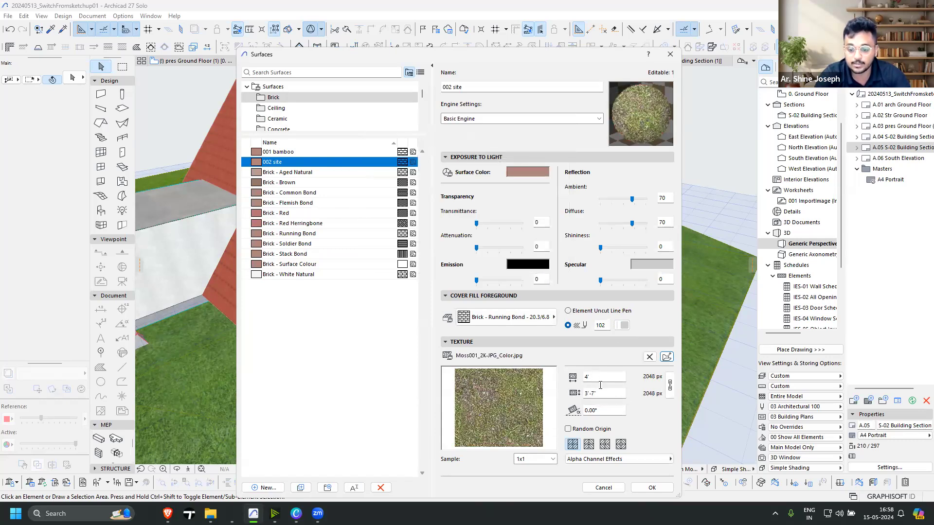
Link the moss texture's width and height, set its size to 8', and confirm the surface settings
double_click(585, 378)
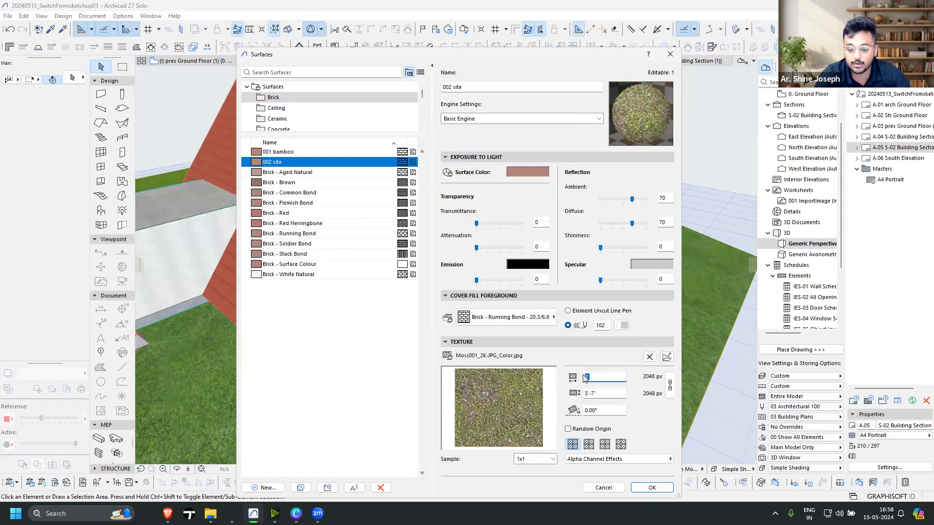
left_click(670, 386)
left_click_drag(591, 376, 575, 374)
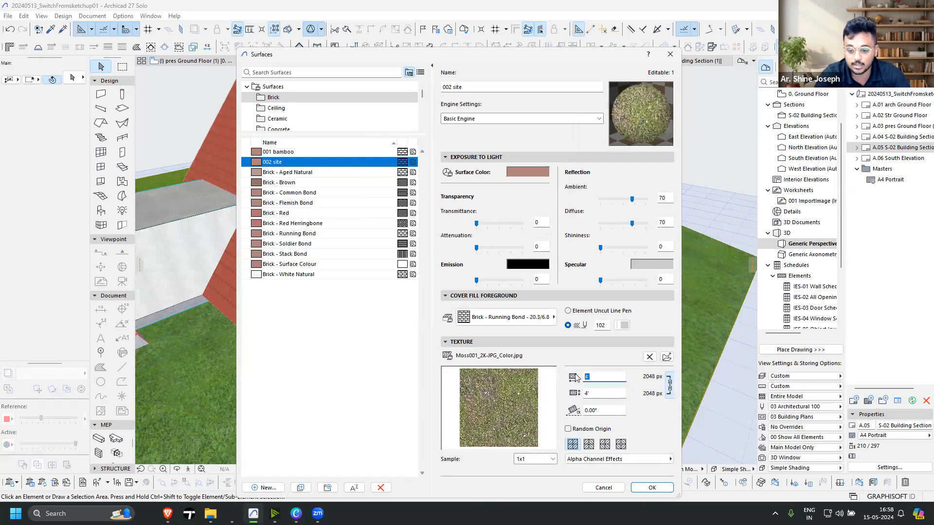
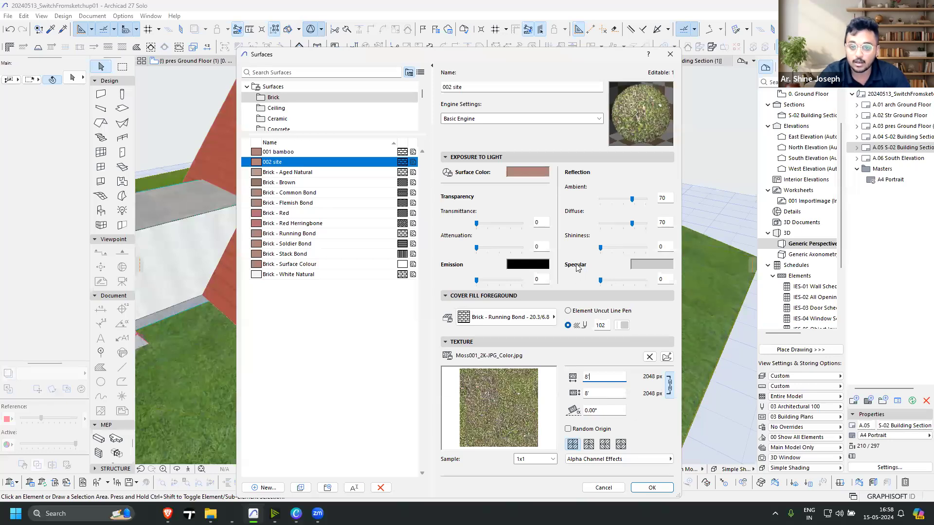
left_click(650, 487)
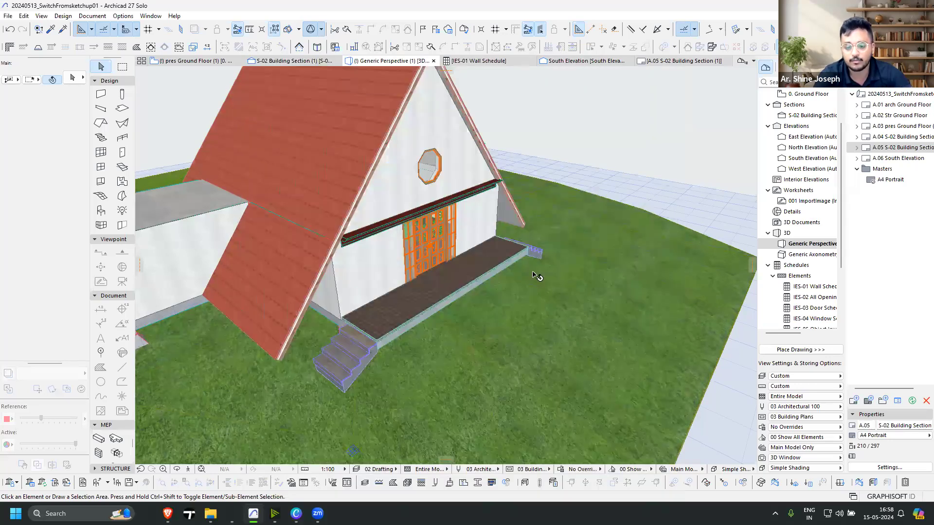
Override the top surface of the terrain mesh with 002 site instead of Grass - Green
left_click_drag(552, 290, 230, 261)
scroll(227, 258, "down", 1)
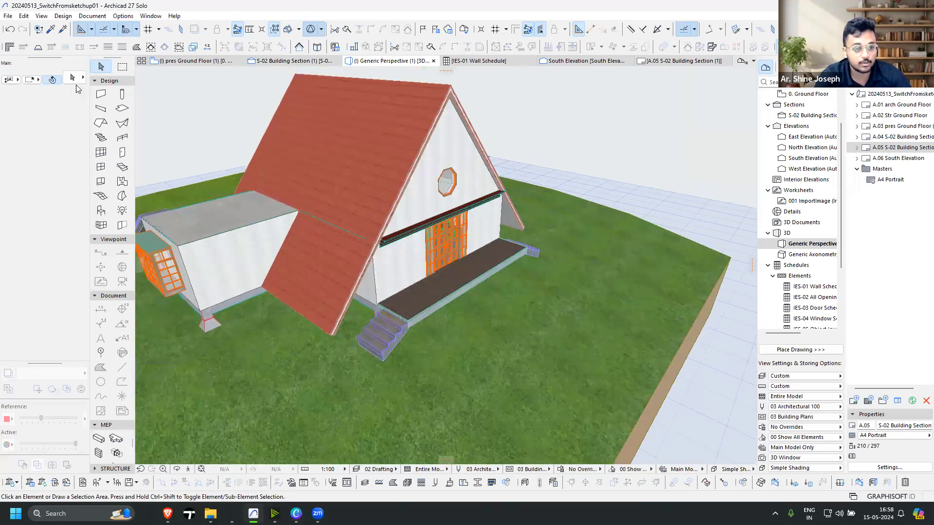
scroll(424, 310, "up", 2)
double_click(475, 286)
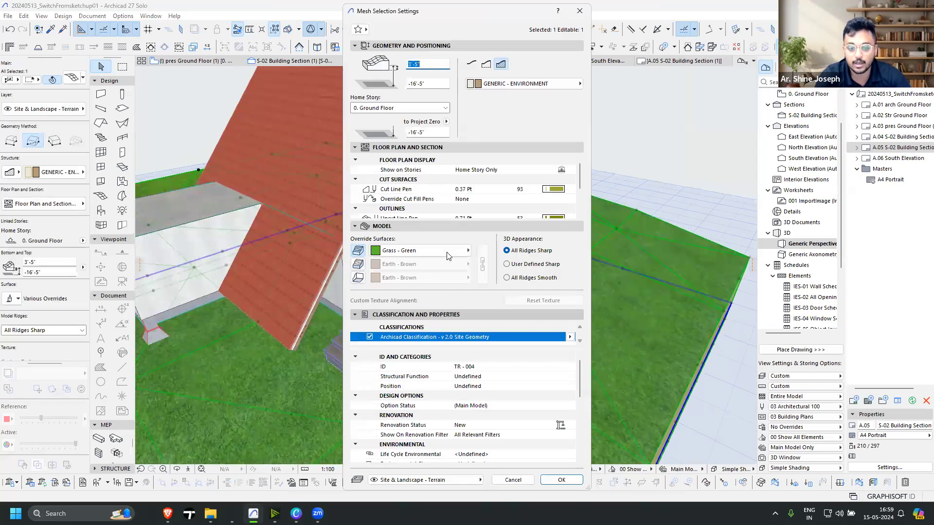
left_click(419, 252)
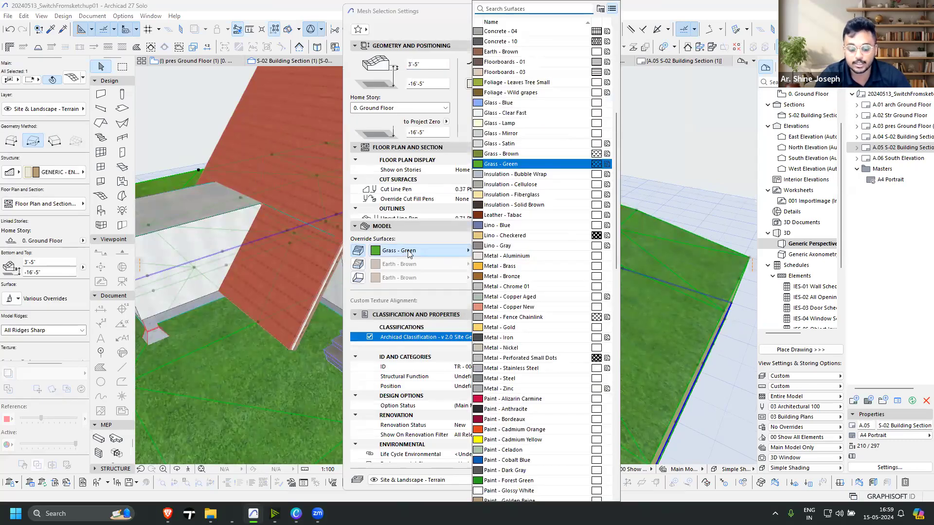
type("00")
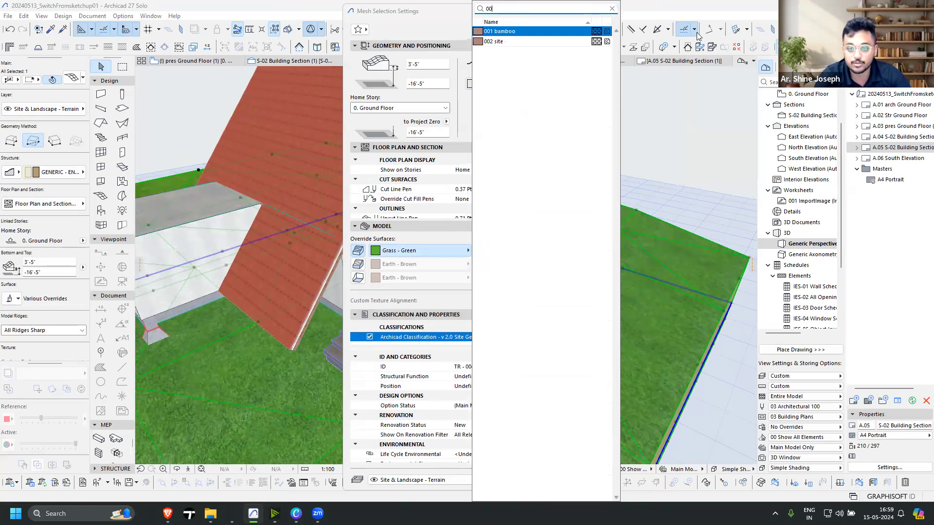
key("Down")
key("Return")
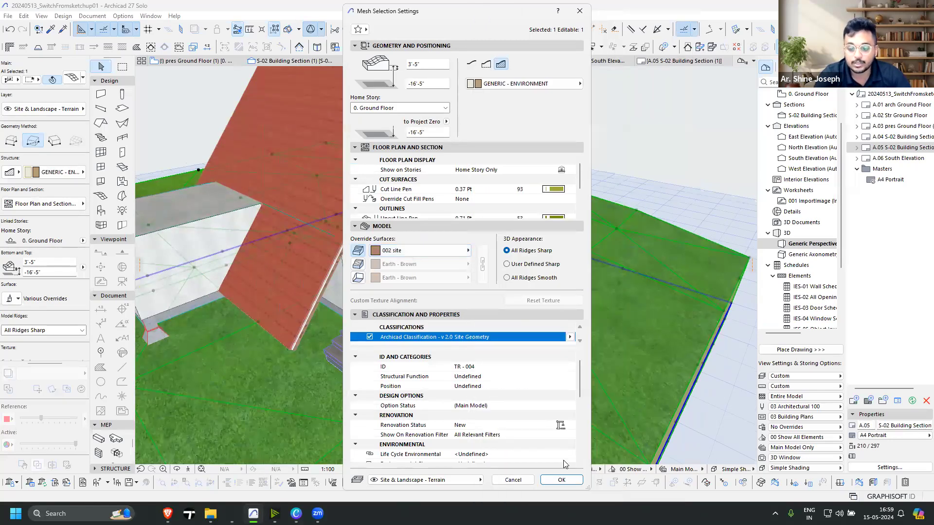
key("Return")
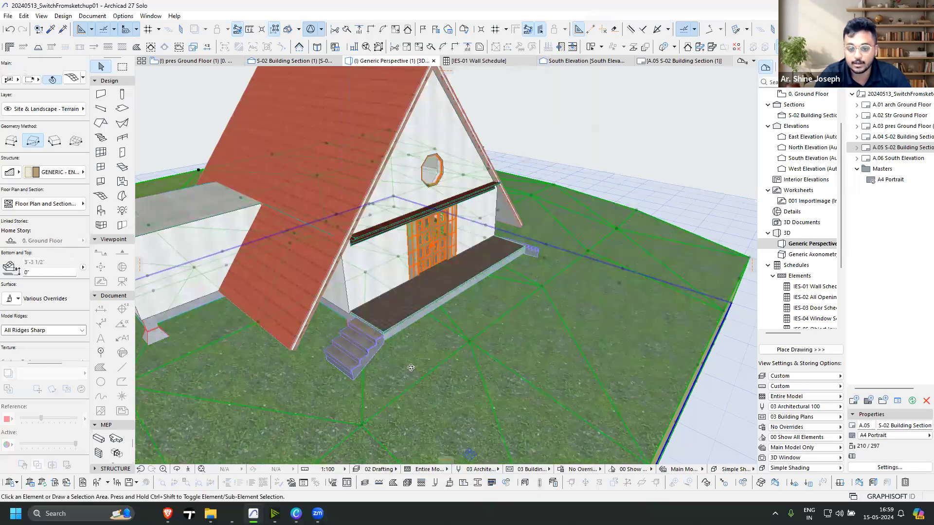
key("Escape")
scroll(585, 346, "down", 3)
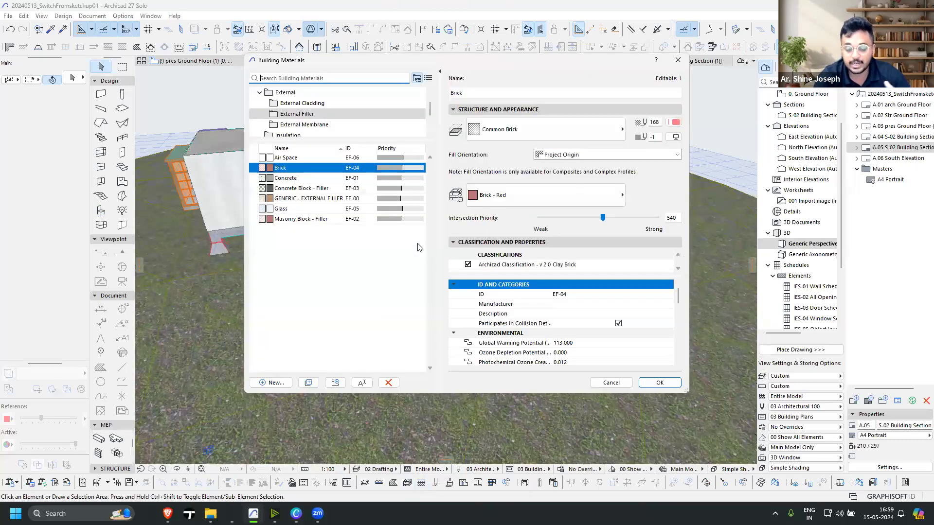
Create a new building material named 001 bamboo, without duplicating the existing Brick material
left_click(273, 382)
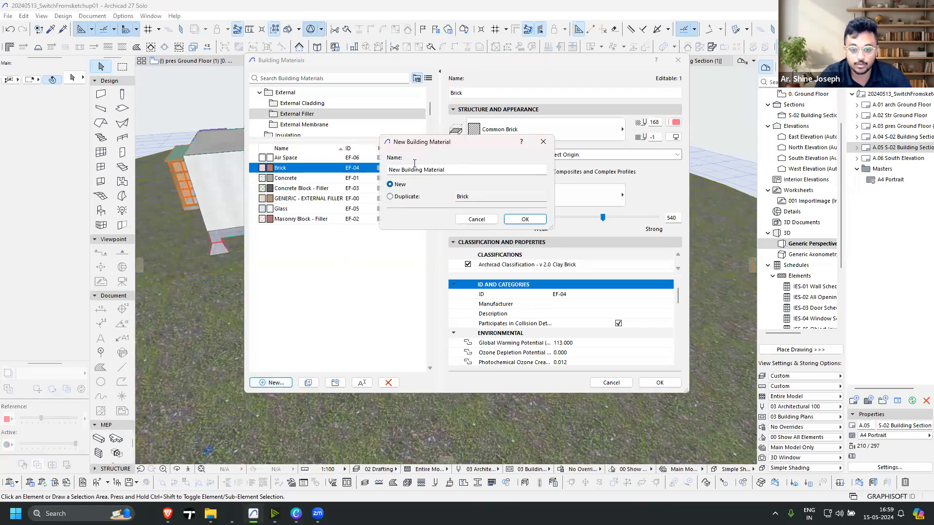
type("001 bamboo")
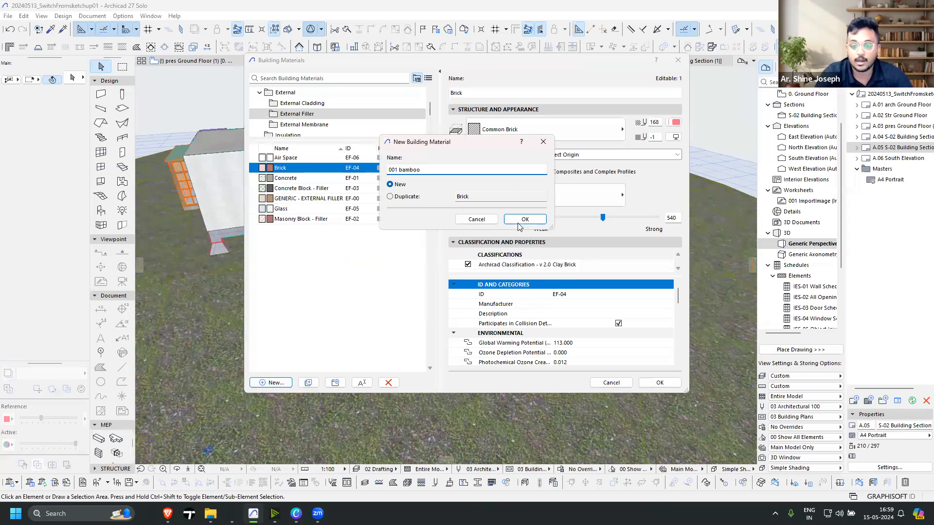
left_click(519, 221)
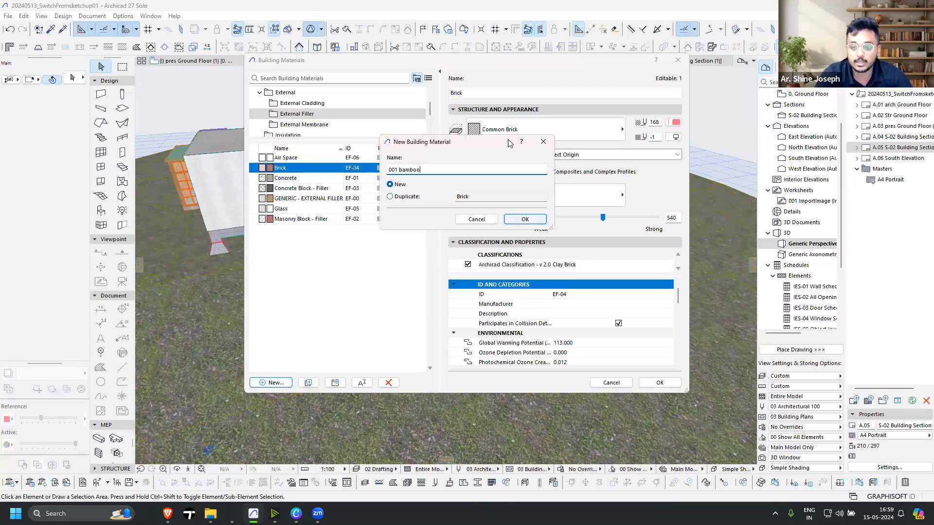
Give the 001 bamboo building material the Foreground cut fill, the 001 bamboo surface and an intersection priority of about 483
left_click(538, 125)
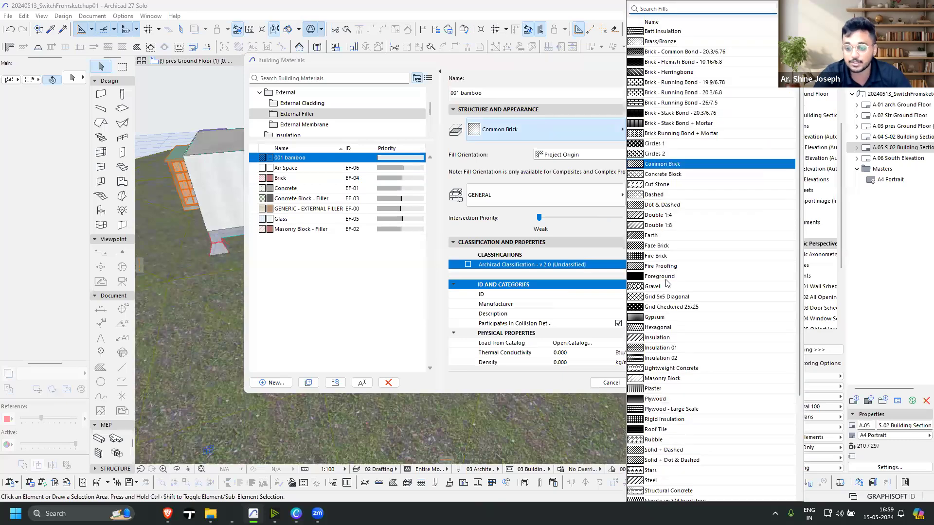
left_click(669, 278)
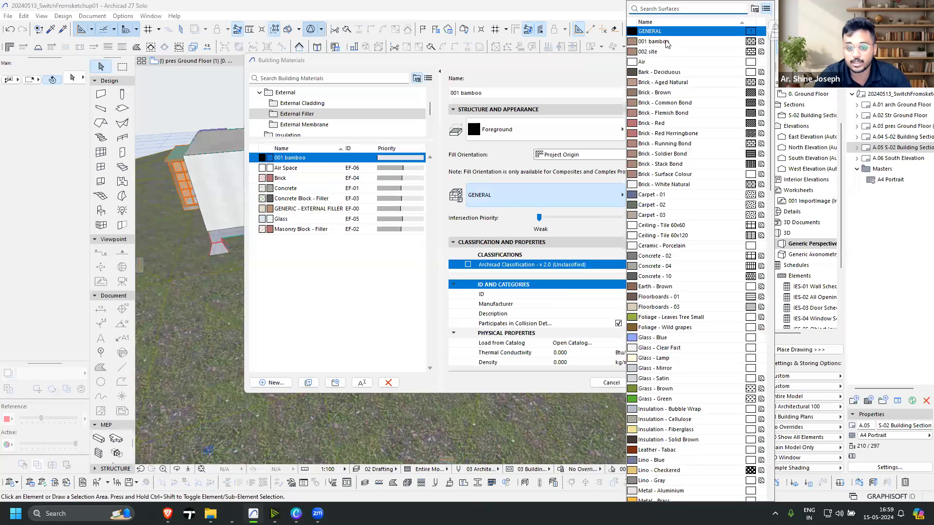
left_click(661, 41)
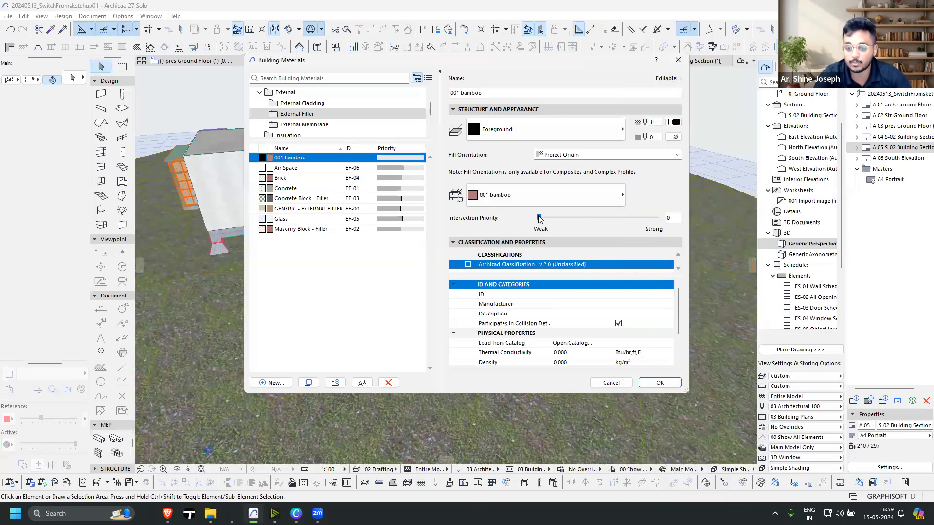
left_click(596, 216)
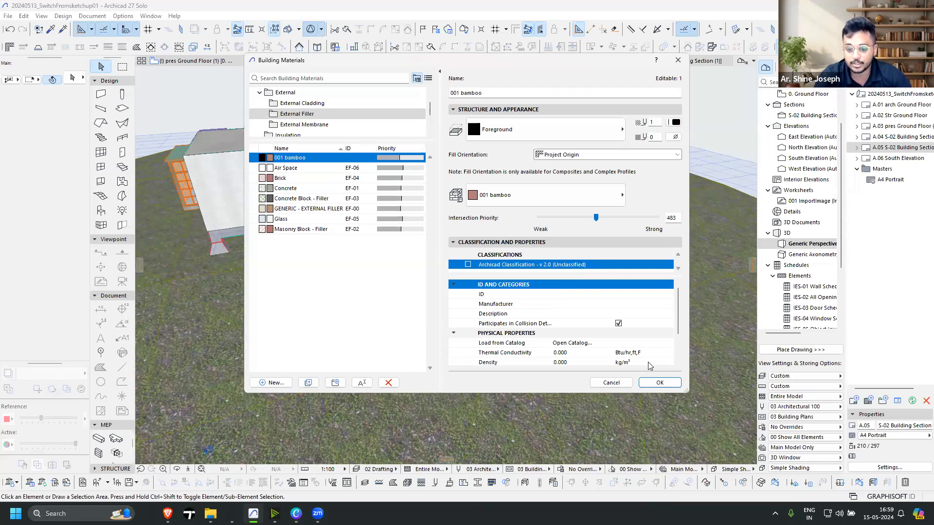
left_click(659, 382)
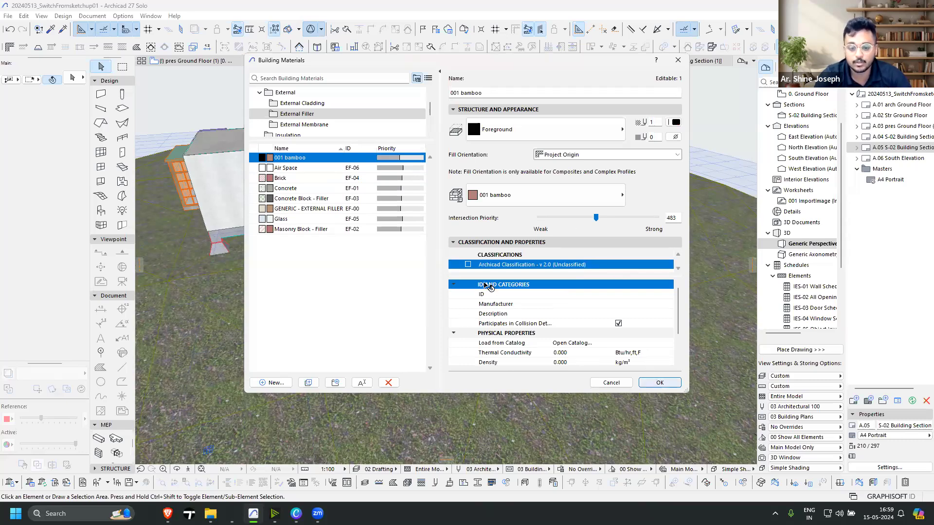
In the 001 extWall composite, replace the outermost Plaster - Gypsum skin with the 001 bamboo building material
scroll(507, 111, "down", 1)
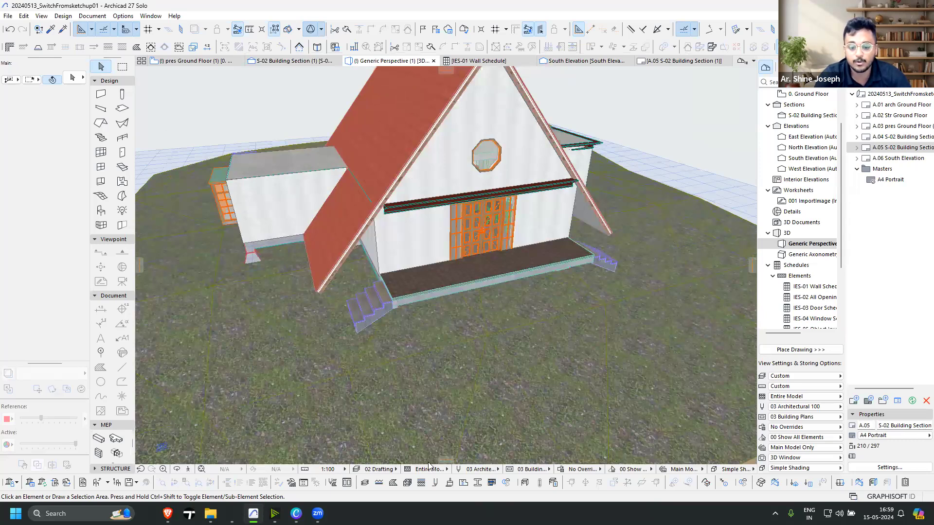
left_click(423, 482)
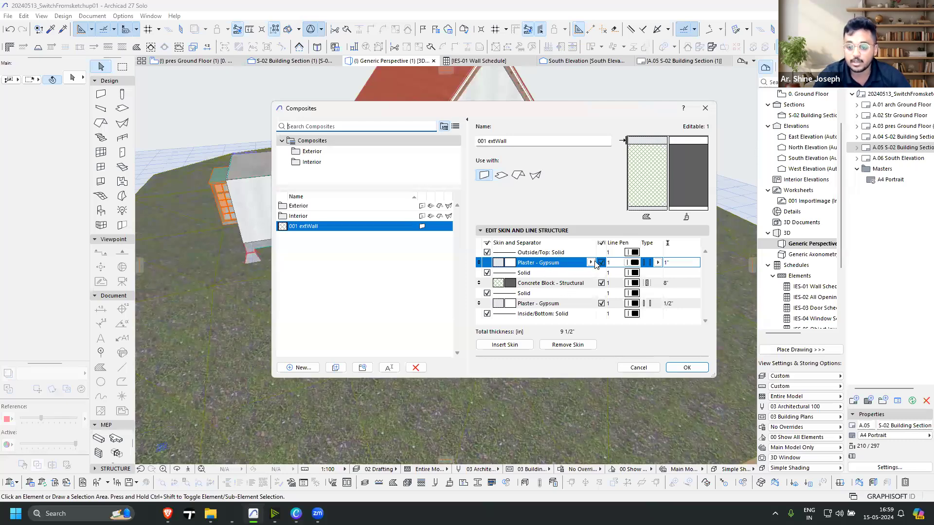
left_click(593, 262)
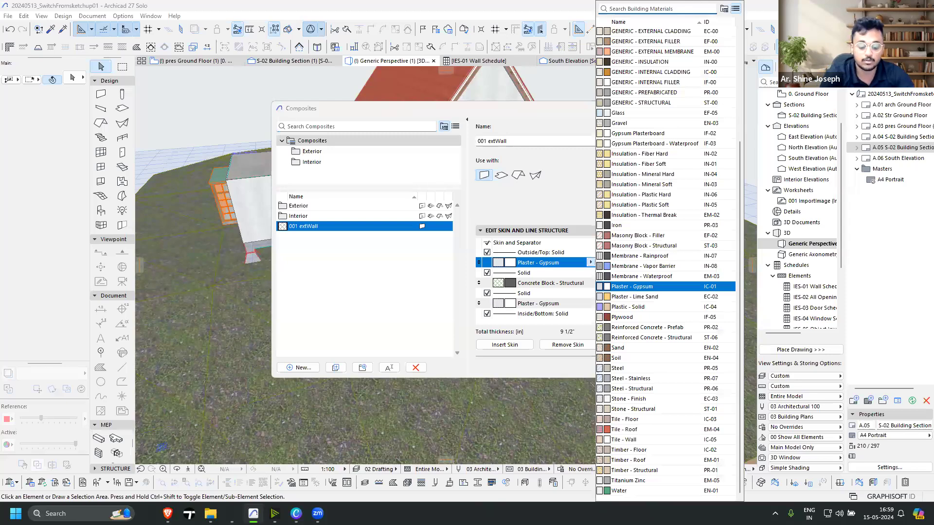
type("ba")
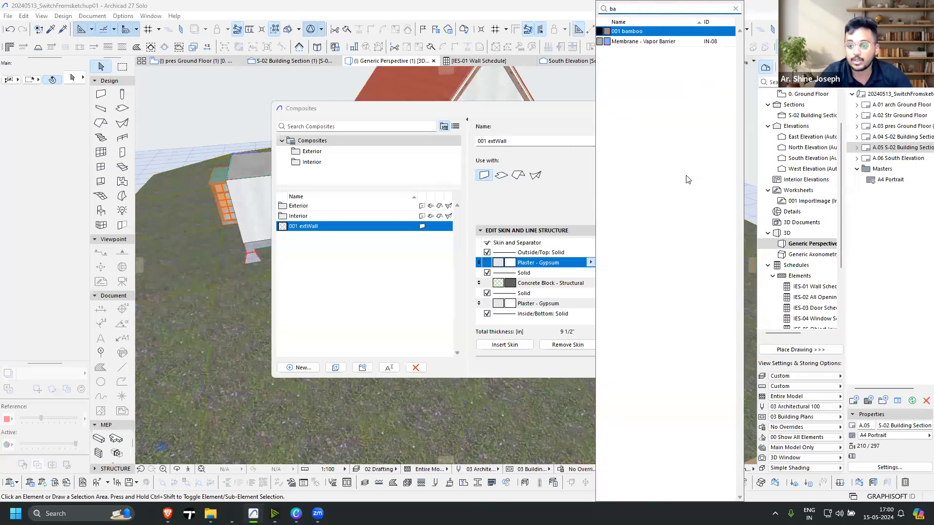
key("Return")
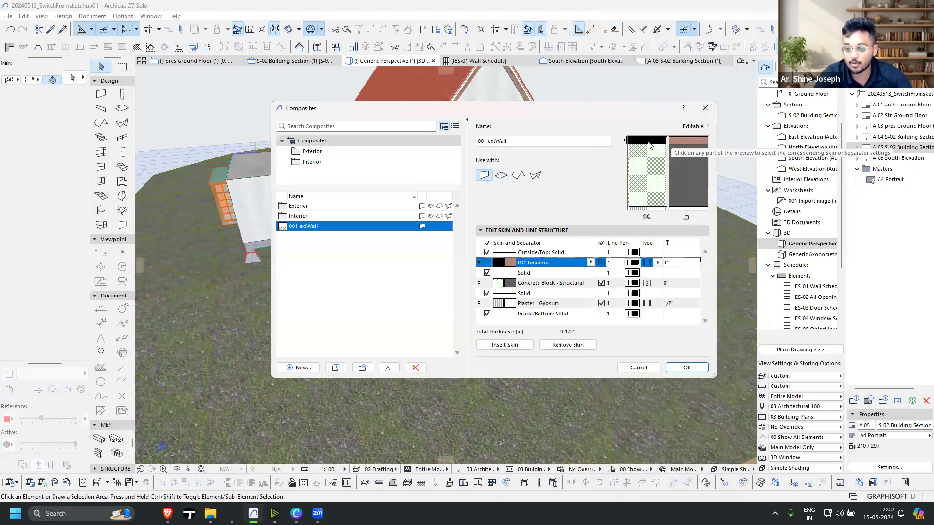
left_click(685, 368)
Inspect the external walls from outside and inside in 3D, and examine their outer skin at the column junction in the ground floor plan
scroll(306, 220, "up", 3)
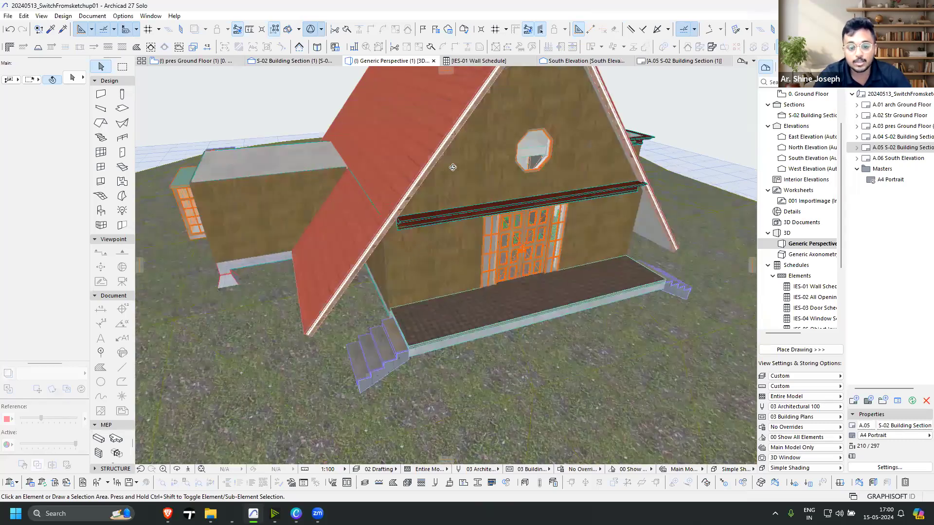
middle_click_drag(621, 189, 393, 246, "shift")
middle_click_drag(307, 264, 372, 252, "shift")
middle_click_drag(558, 245, 557, 213, "shift")
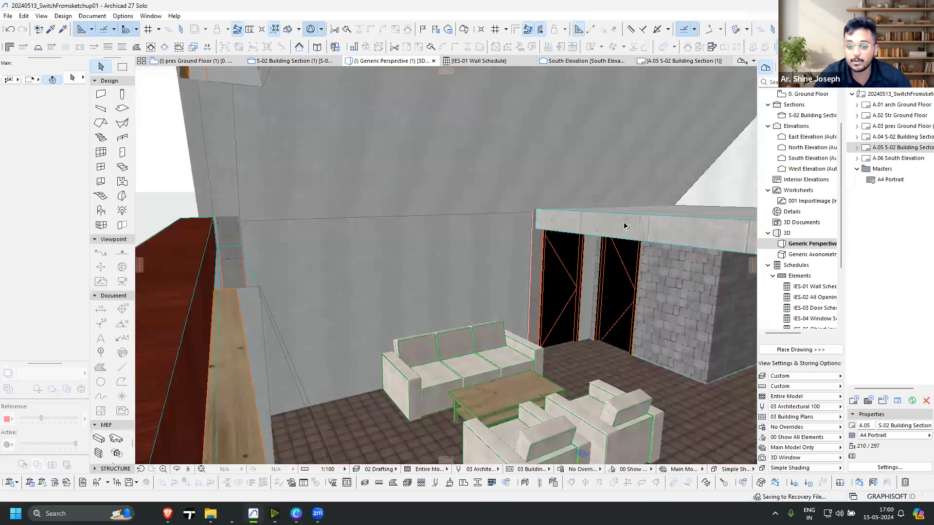
scroll(622, 222, "down", 5)
scroll(622, 223, "up", 4)
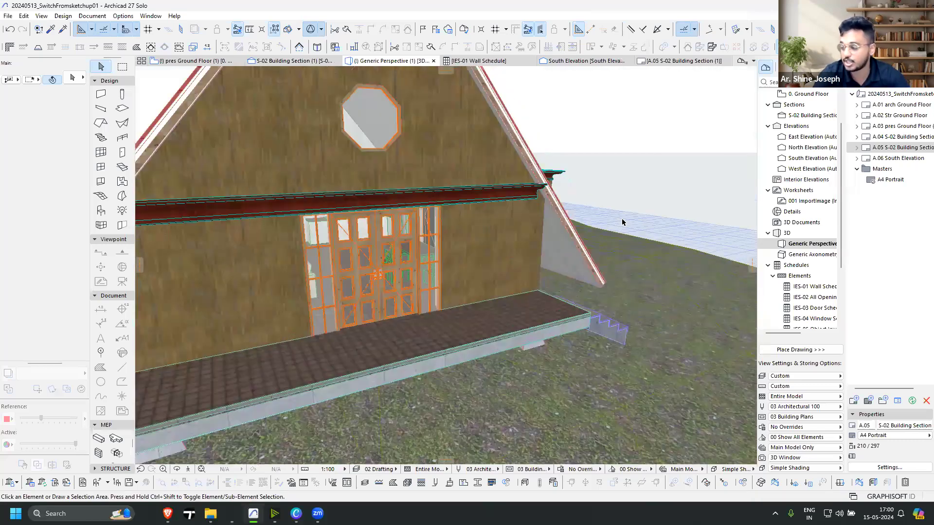
key("F2")
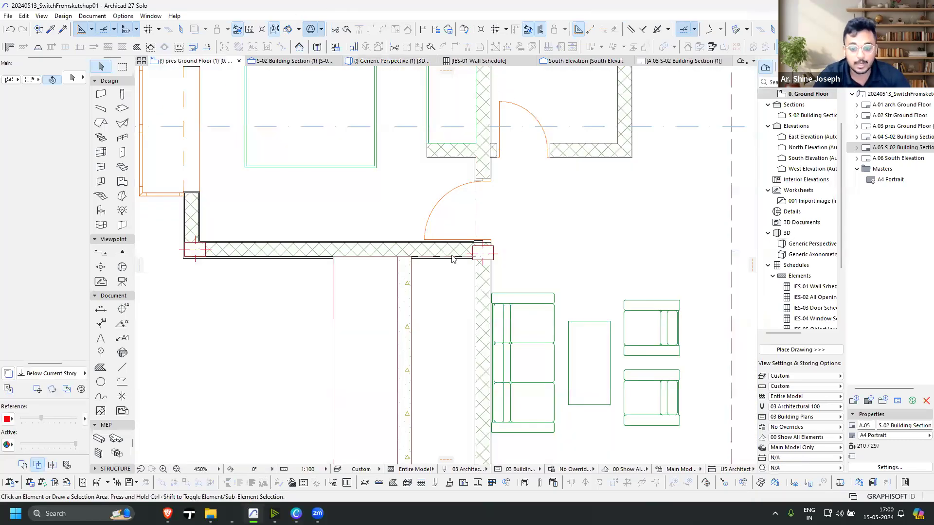
scroll(516, 292, "up", 5)
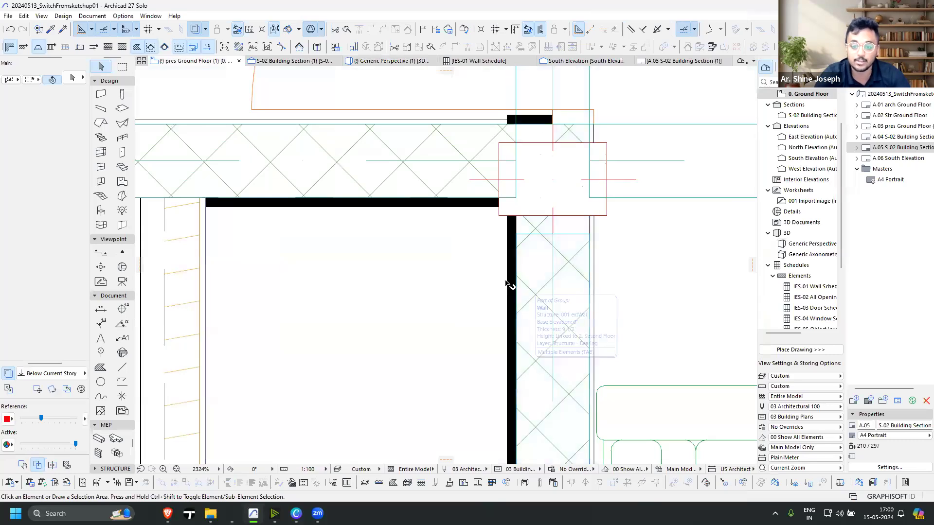
scroll(522, 207, "down", 6)
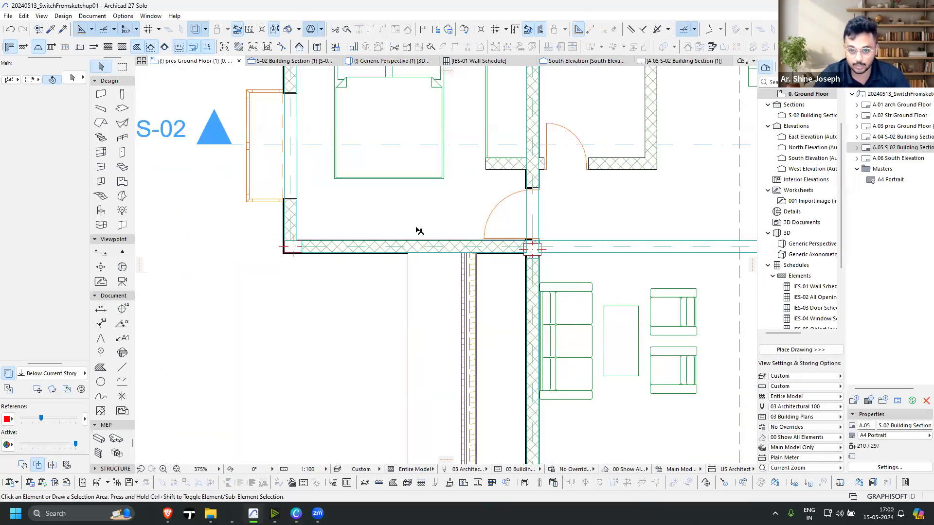
Examine the overall ground floor plan and the house's exterior in the 3D perspective
scroll(418, 230, "down", 2)
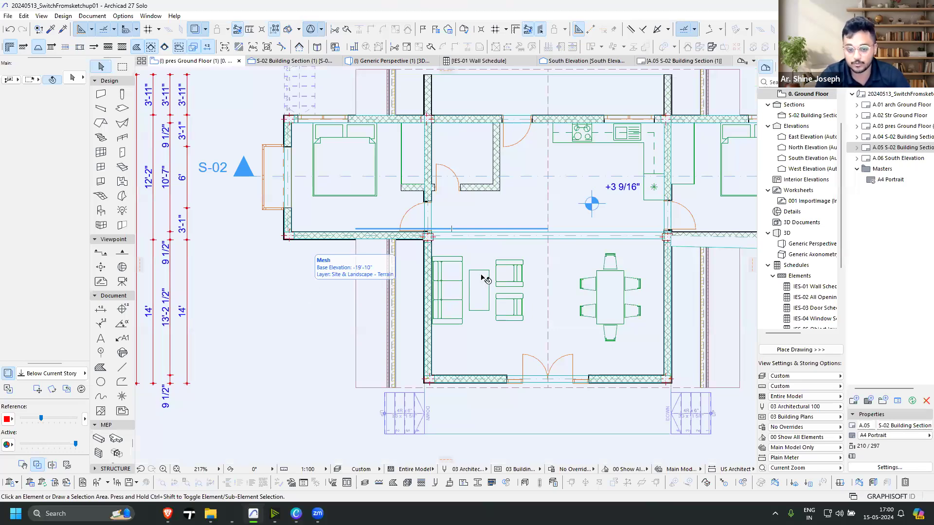
scroll(481, 277, "down", 4)
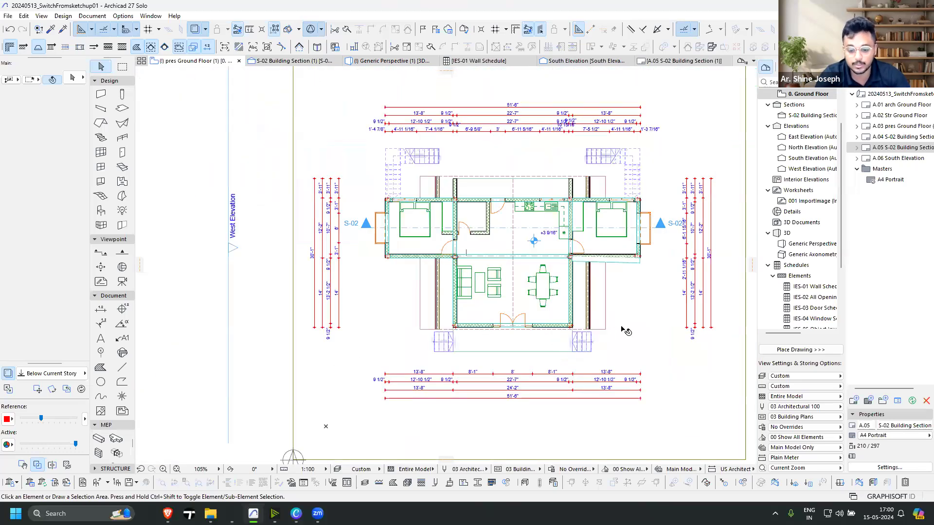
scroll(626, 331, "up", 2)
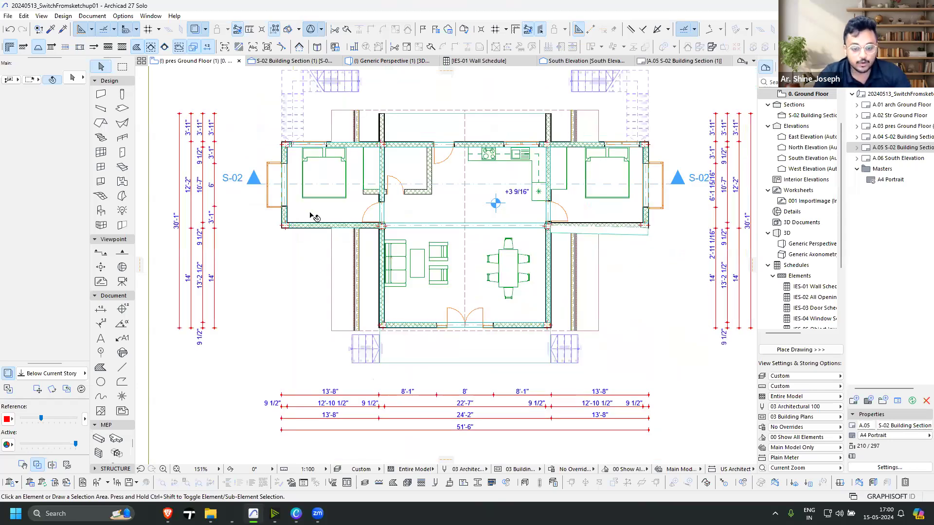
scroll(187, 232, "down", 5)
scroll(321, 287, "up", 3)
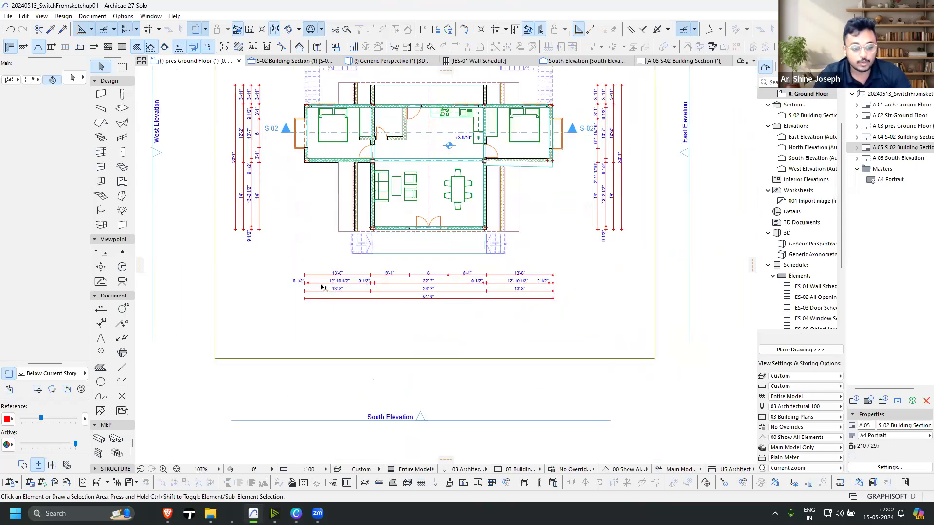
scroll(173, 239, "up", 1)
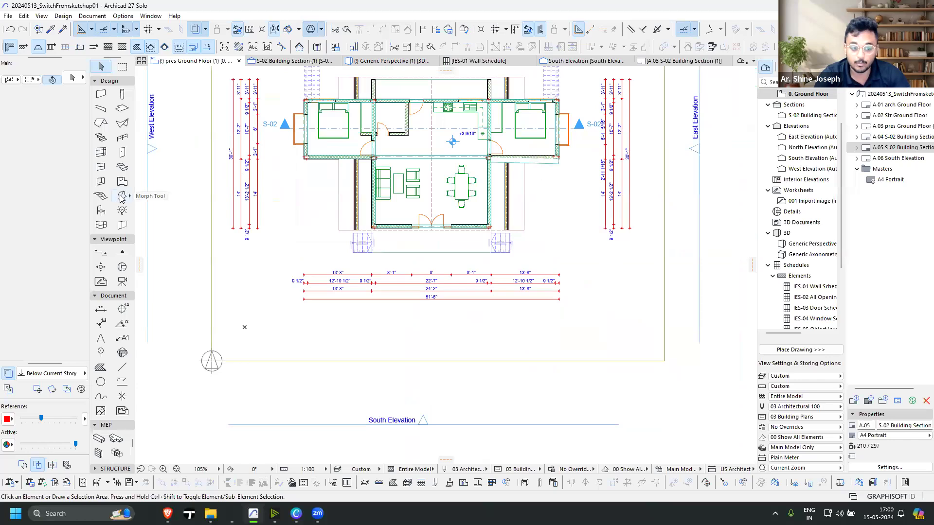
left_click(363, 61)
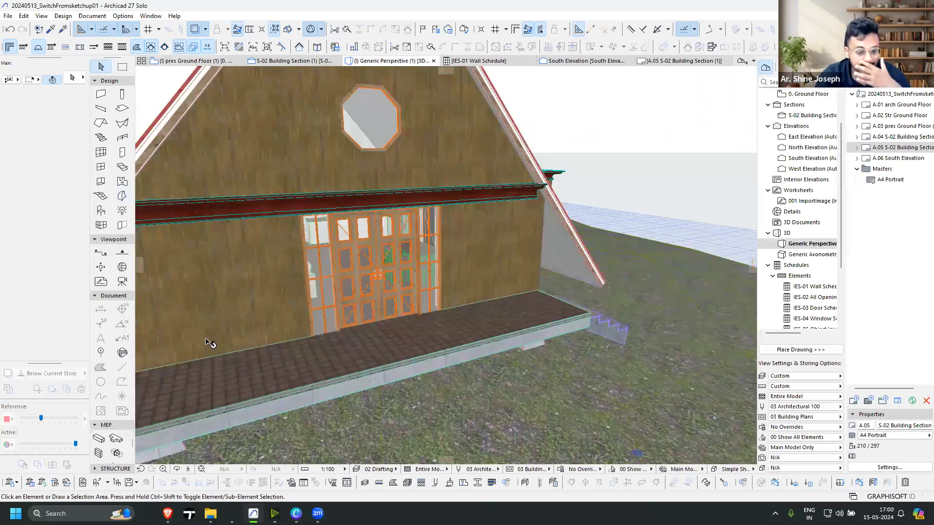
middle_click_drag(594, 362, 544, 370, "shift")
middle_click_drag(488, 339, 394, 318, "shift")
middle_click_drag(422, 258, 422, 396)
scroll(552, 266, "up", 2)
scroll(402, 401, "up", 2)
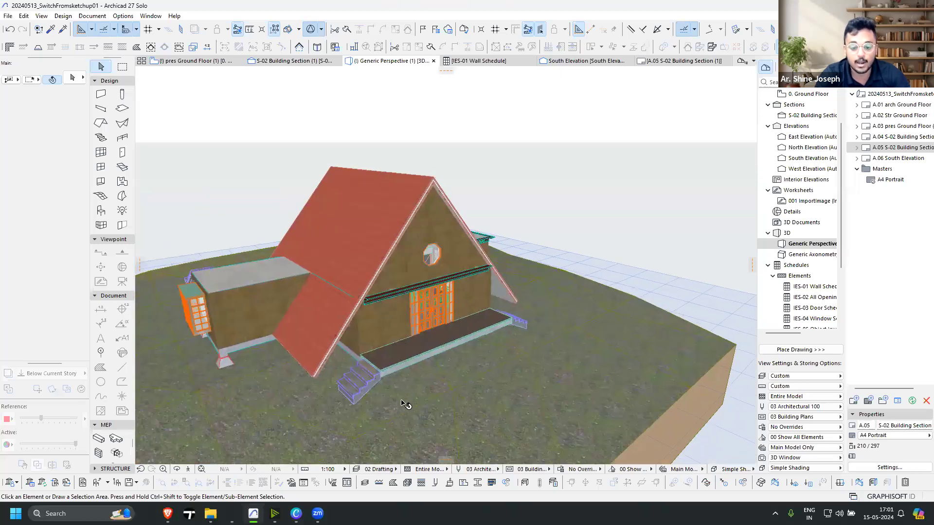
Set up the Morph tool with box geometry and the Soil building material, with the empty area beside the terrain in view
scroll(419, 369, "down", 4)
middle_click_drag(642, 320, 370, 309, "shift")
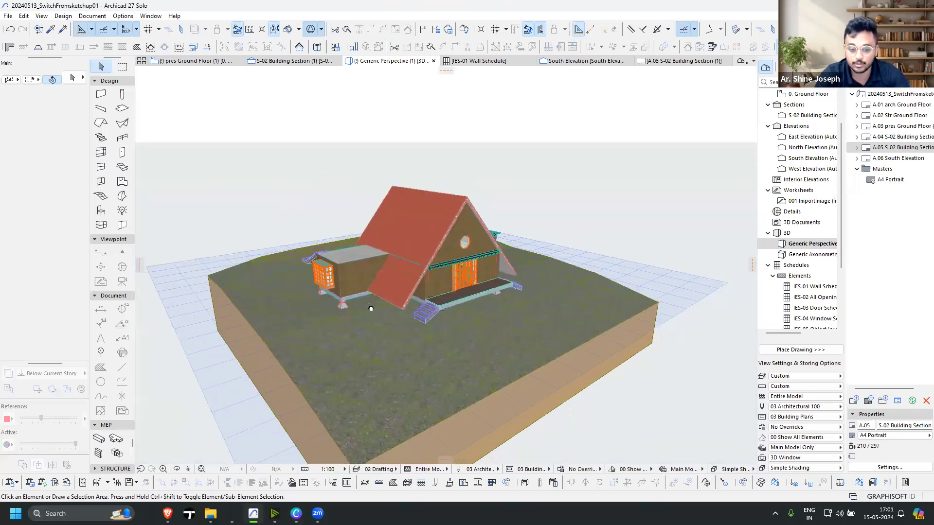
scroll(357, 374, "down", 1)
middle_click_drag(369, 362, 585, 206, "shift")
scroll(531, 233, "up", 3)
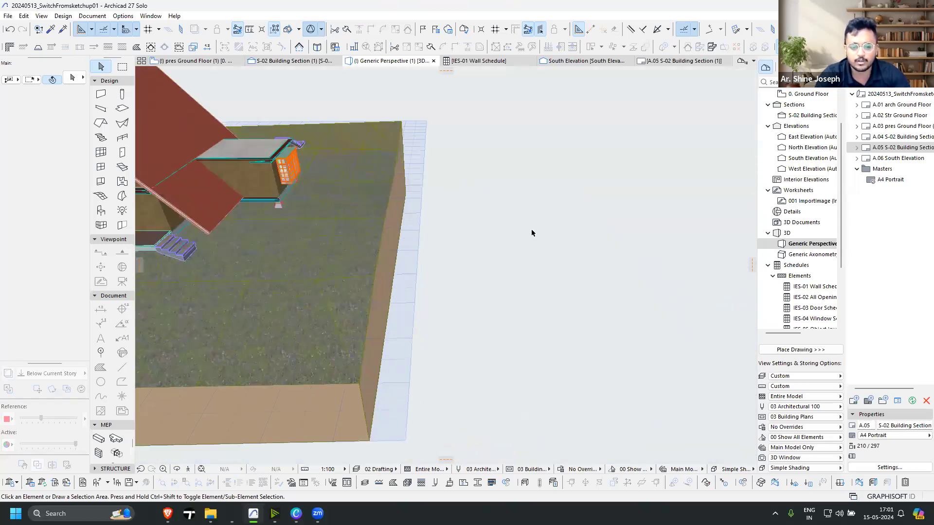
middle_click_drag(492, 246, 139, 227, "shift")
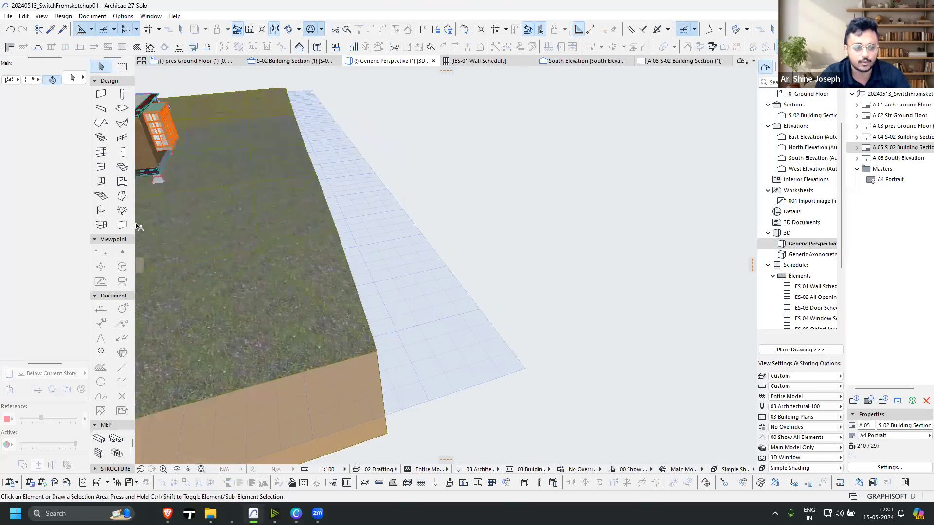
scroll(138, 226, "up", 2)
left_click(122, 195)
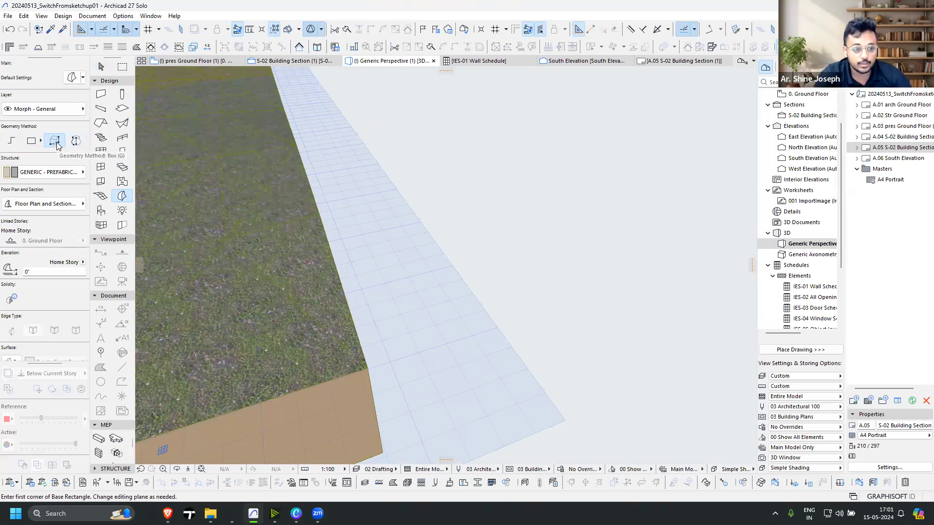
left_click(54, 176)
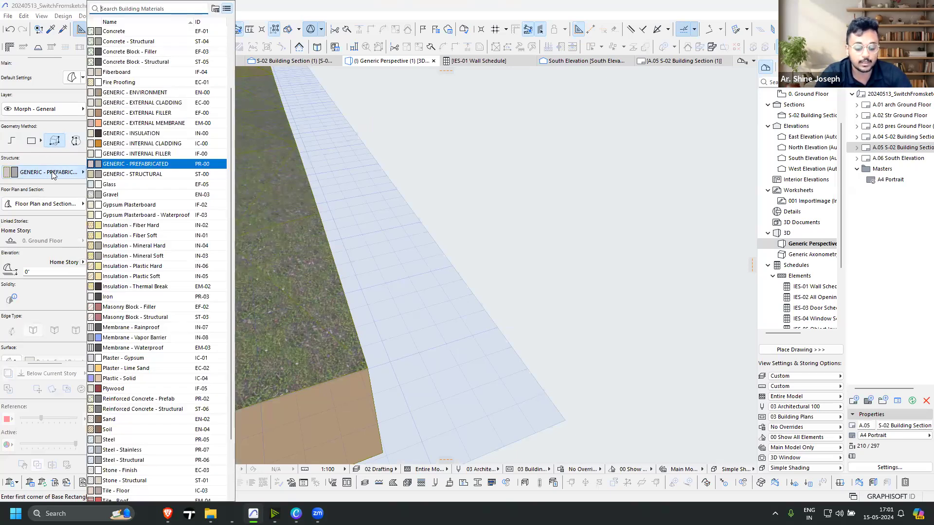
type("soi")
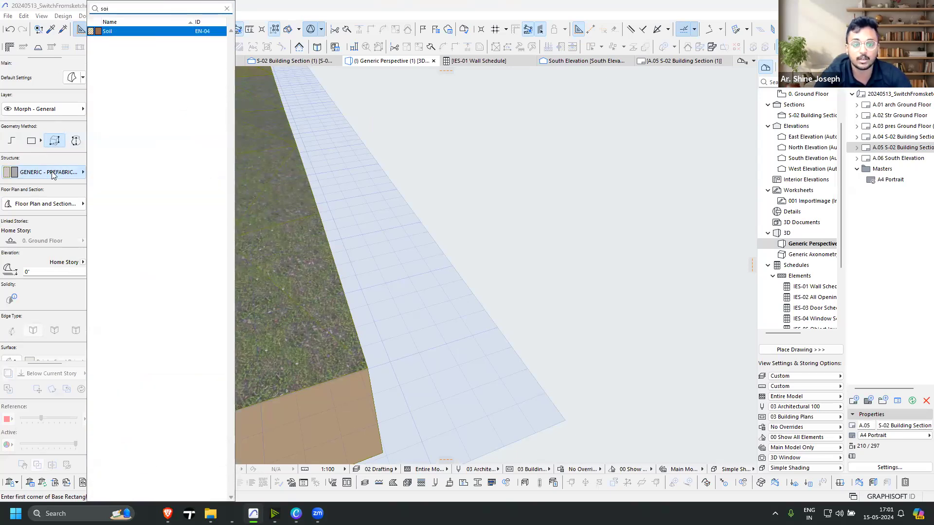
key("Return")
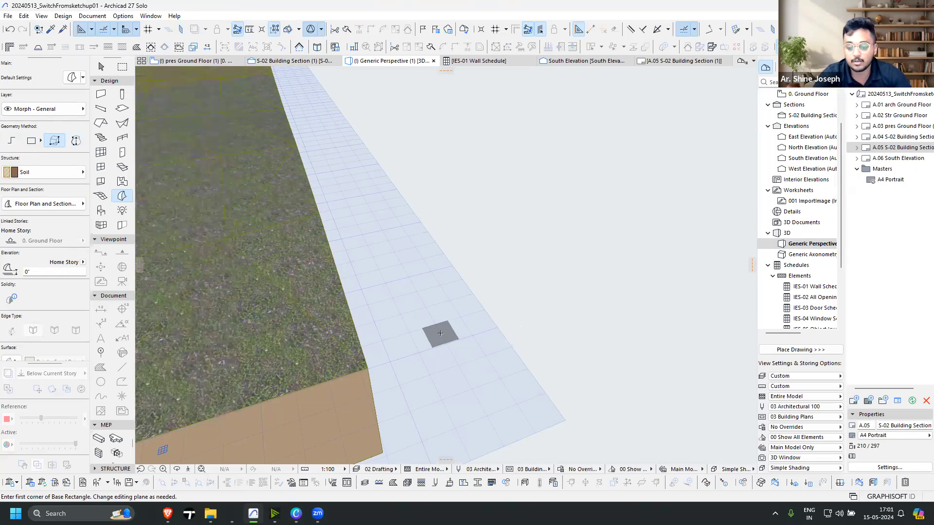
Model a box morph beside the terrain with a 4' by 6' base and a height of 3'
scroll(440, 333, "up", 1)
scroll(440, 333, "up", 1)
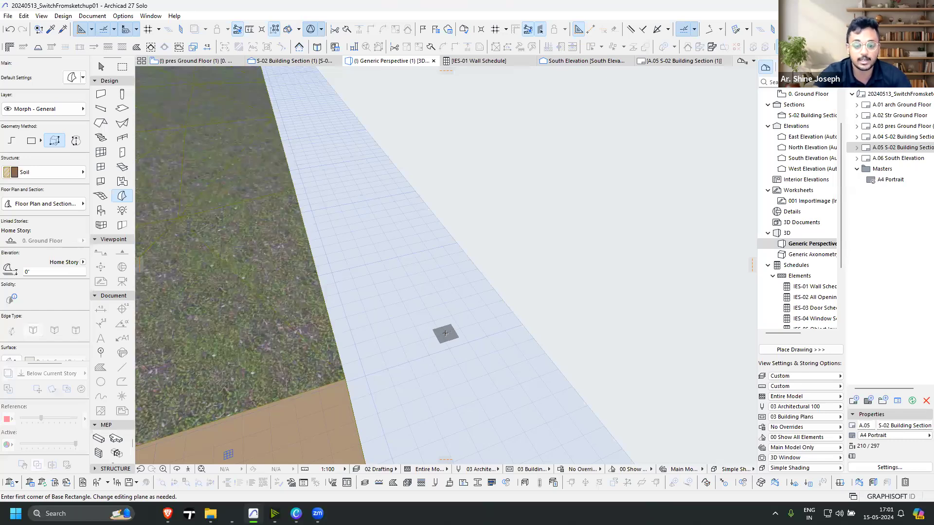
scroll(478, 336, "up", 1)
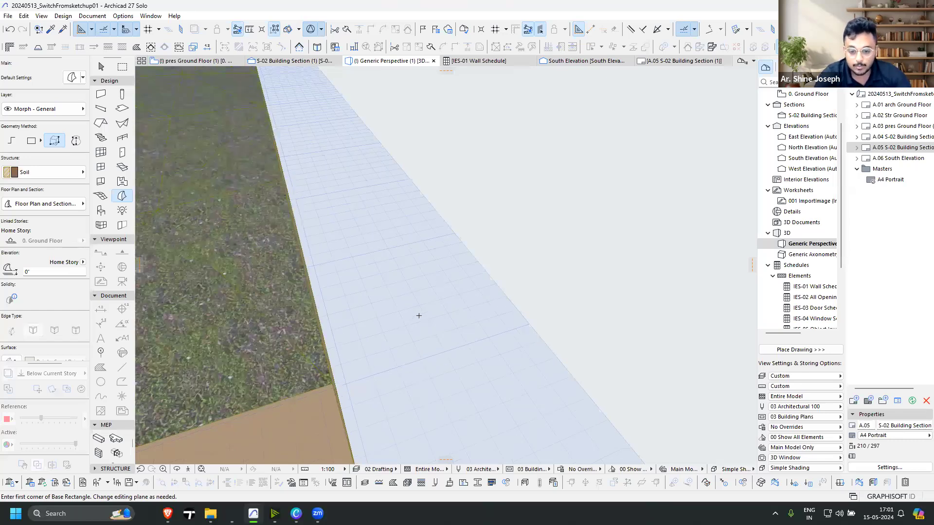
left_click(416, 312)
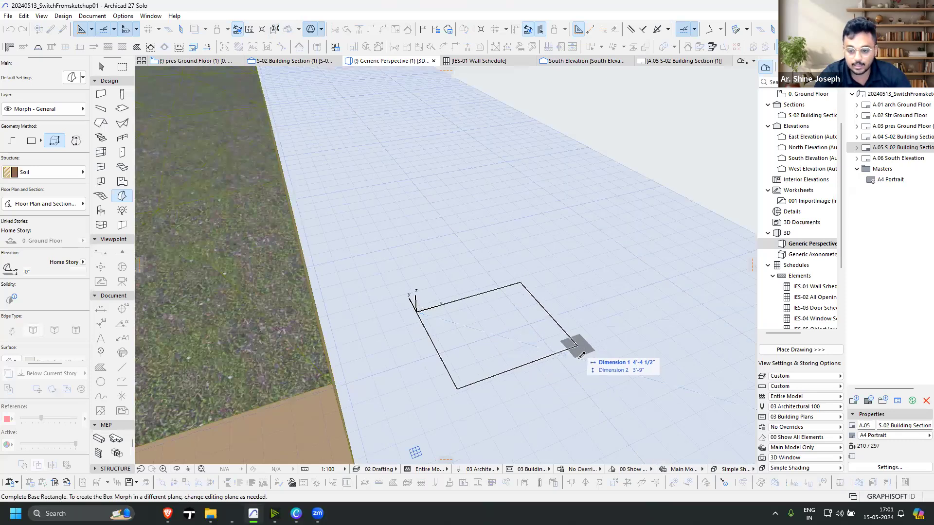
type("4")
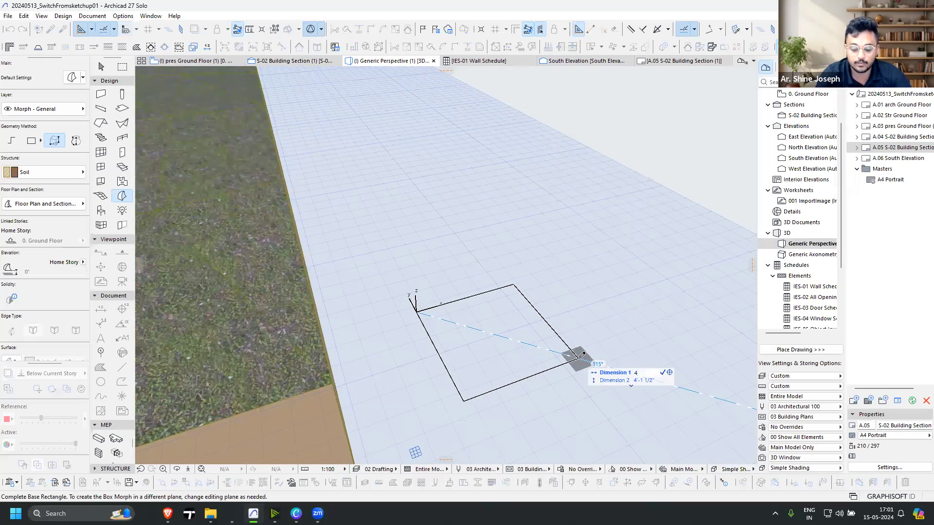
key("Tab")
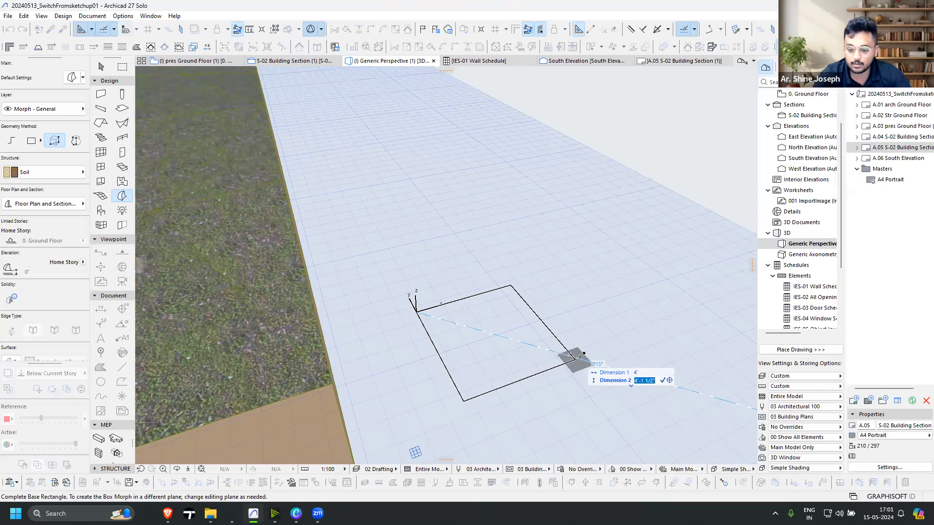
type("6")
key("Return")
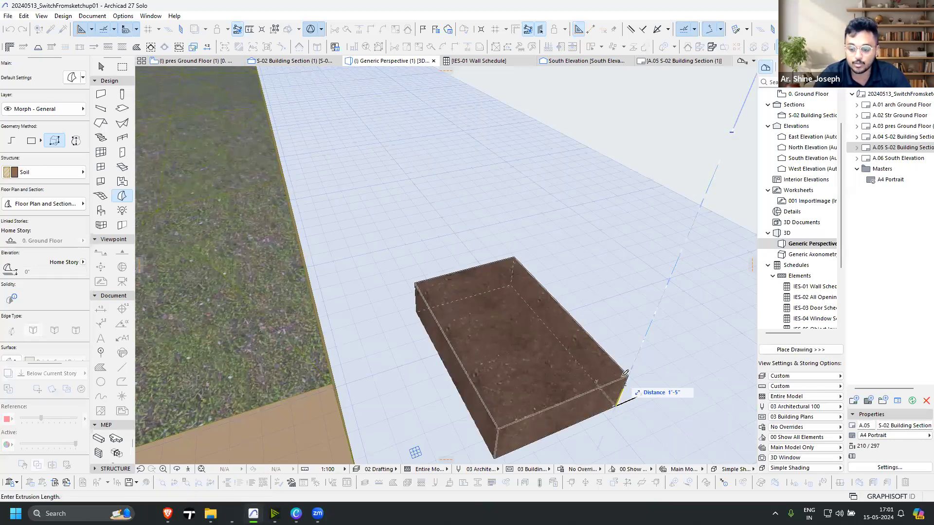
type("3")
key("Return")
Offset the outline of the box morph's top face inward to form a smaller rectangle inside it
scroll(601, 317, "down", 2)
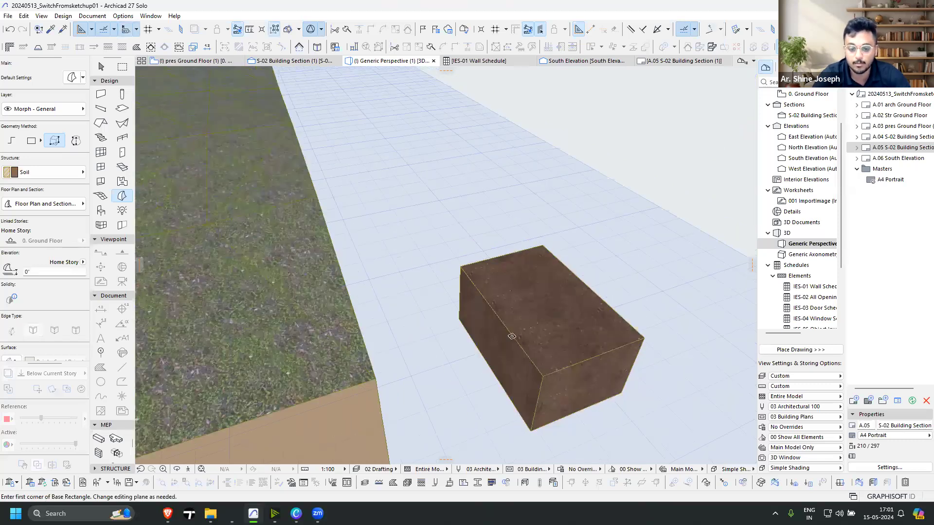
middle_click_drag(529, 286, 554, 283, "shift")
middle_click_drag(465, 254, 592, 211, "shift")
left_click(556, 267)
left_click(556, 268)
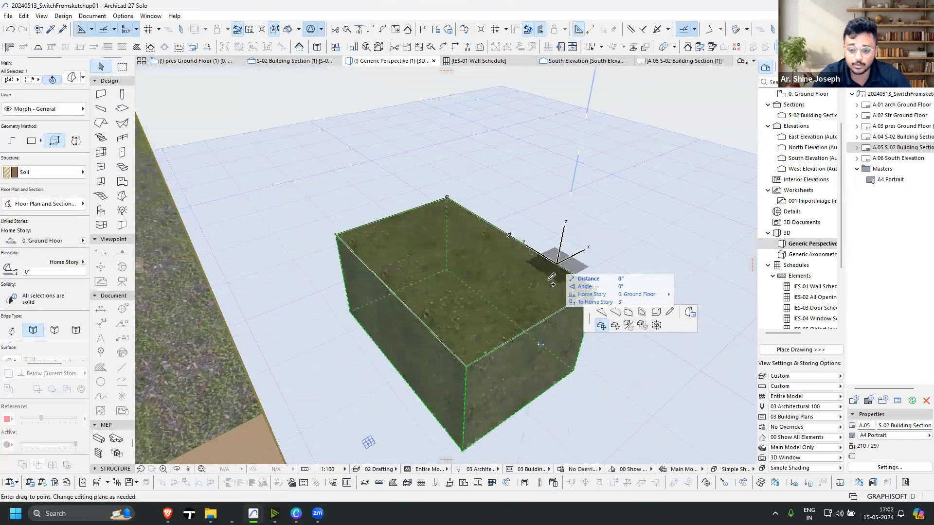
left_click(552, 273)
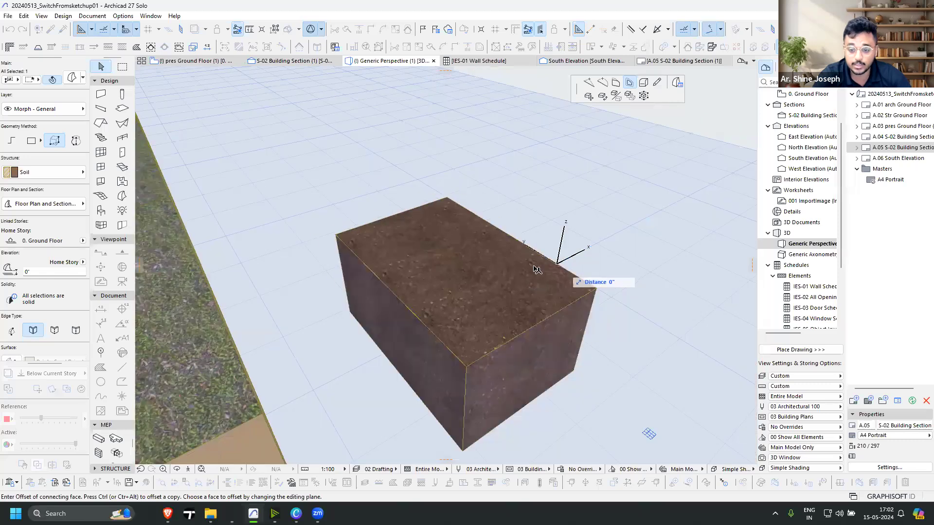
left_click(535, 267)
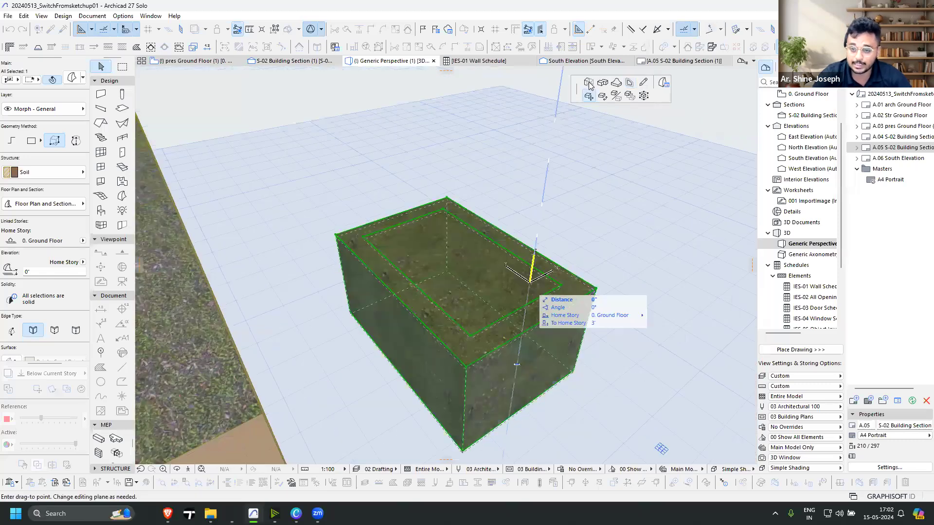
Push the inner rectangle of the top face down into the morph to hollow out the box
left_click(588, 82)
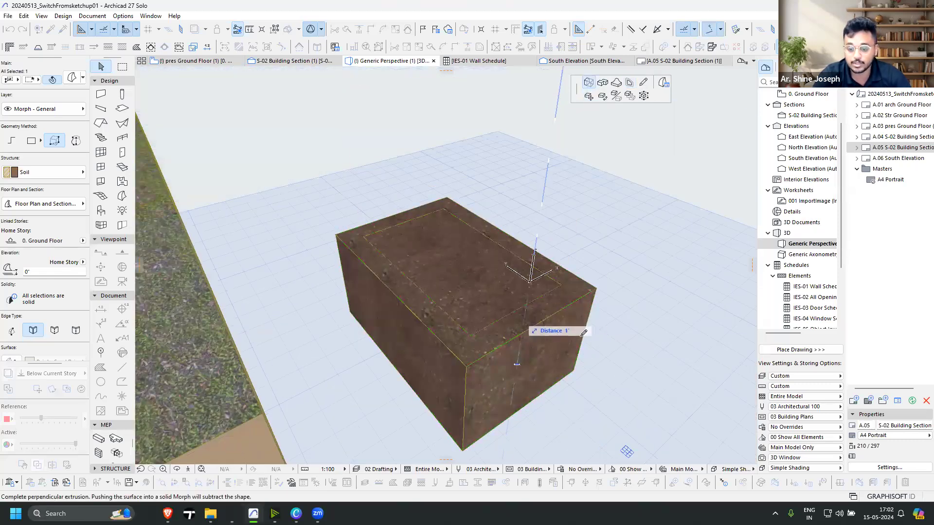
left_click(537, 240)
scroll(552, 259, "up", 5)
mouse_move(557, 263)
middle_mouse_down("shift")
mouse_move(575, 258)
mouse_move(579, 272)
mouse_move(552, 289)
mouse_move(547, 278)
mouse_move(564, 278)
middle_mouse_up("shift")
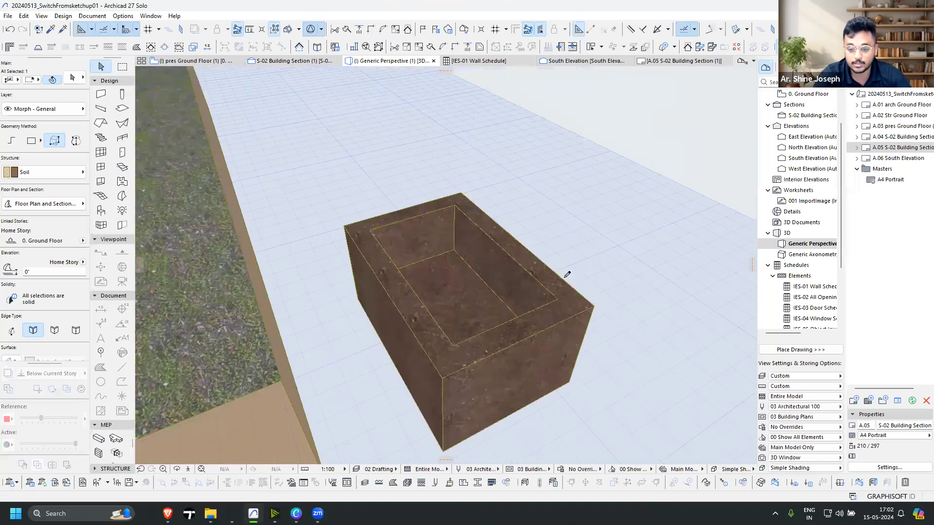
middle_click_drag(436, 305, 382, 265, "shift")
middle_click_drag(364, 217, 368, 278, "shift")
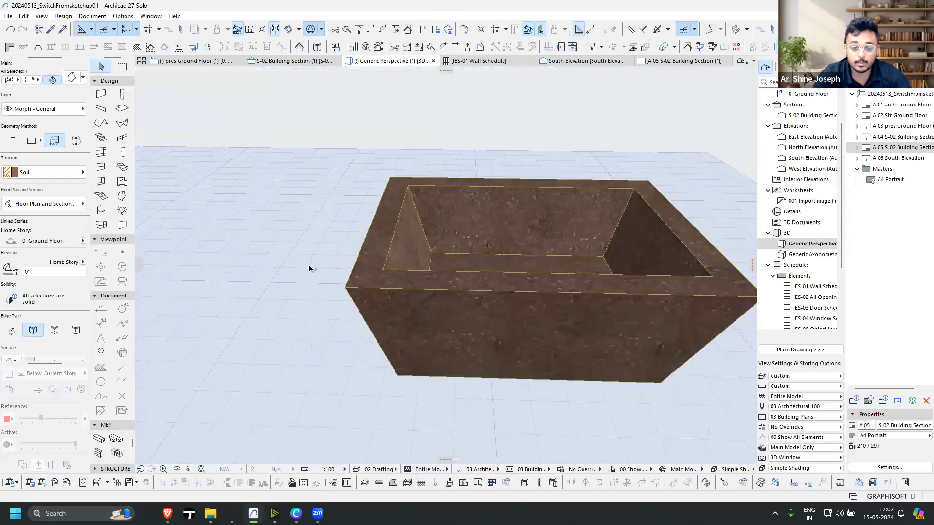
scroll(310, 269, "up", 3)
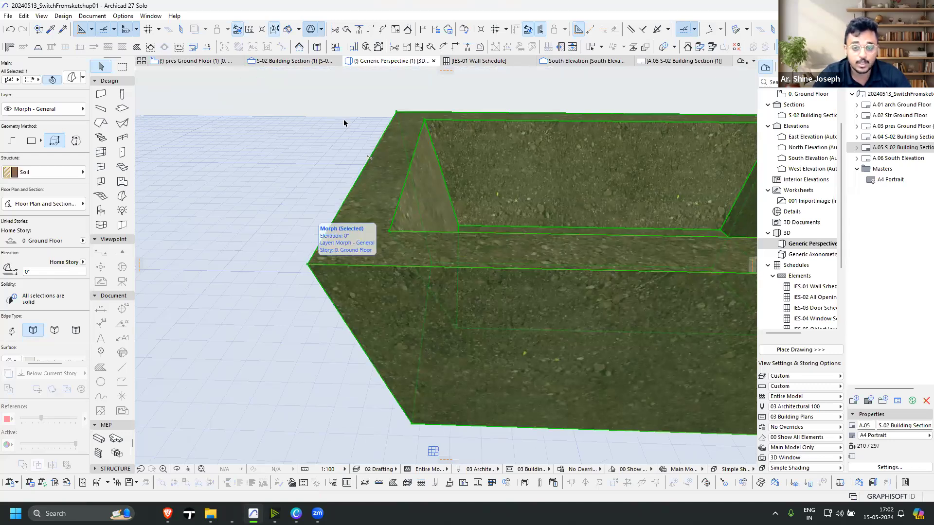
left_click(392, 230)
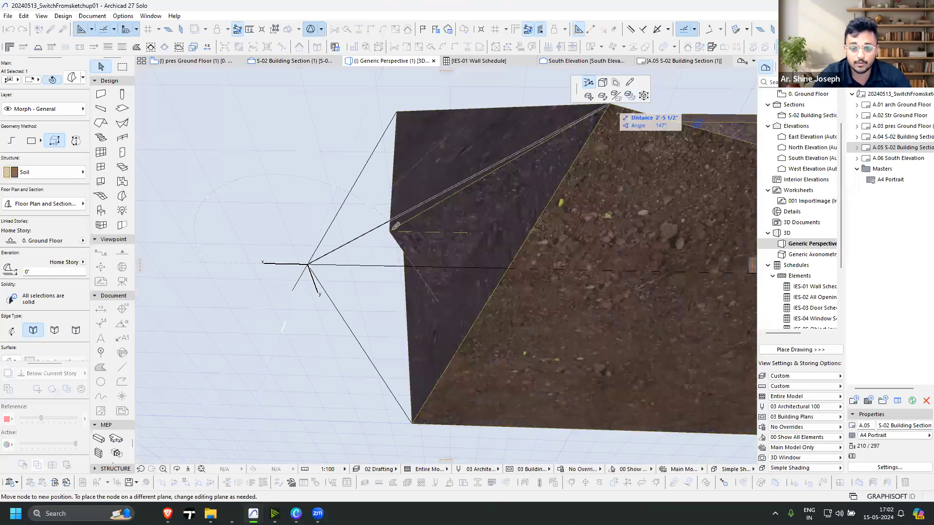
left_click(390, 230)
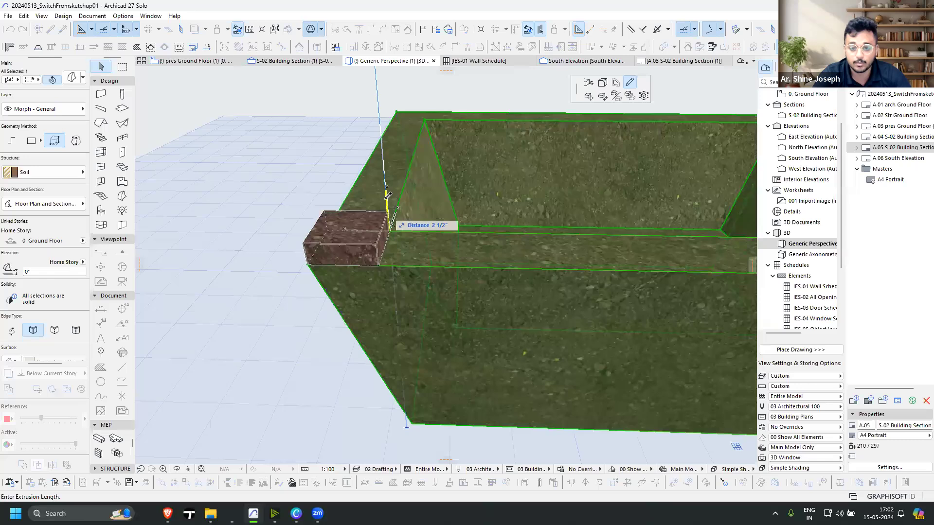
middle_click_drag(552, 276, 357, 311, "shift")
key("Escape")
key("Escape")
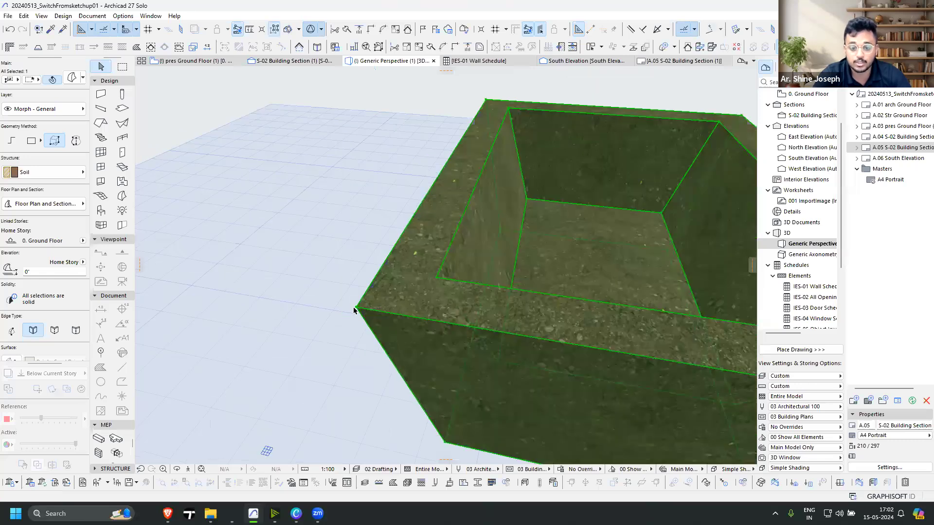
Model small box morphs on the planter's rim at both corners of one short end, each spanning from outer to inner corner
left_click(440, 274)
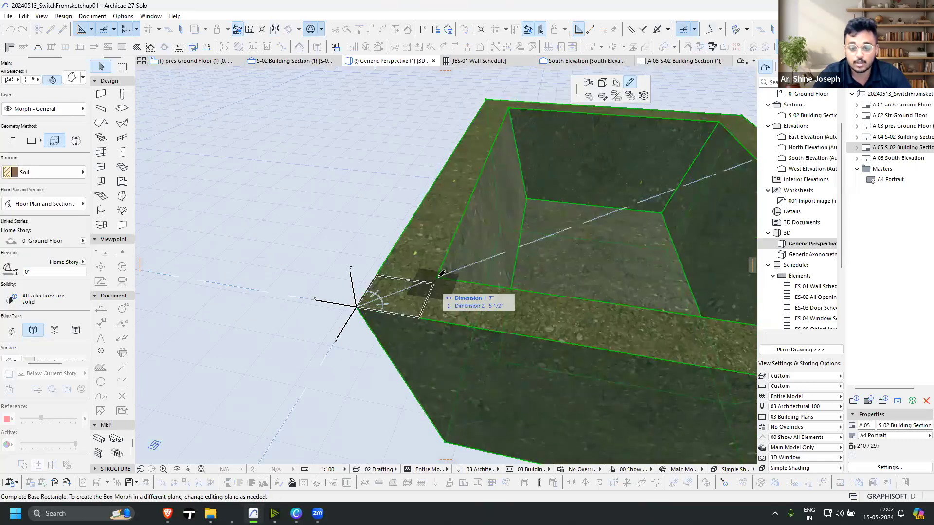
left_click(514, 280)
scroll(651, 311, "down", 4)
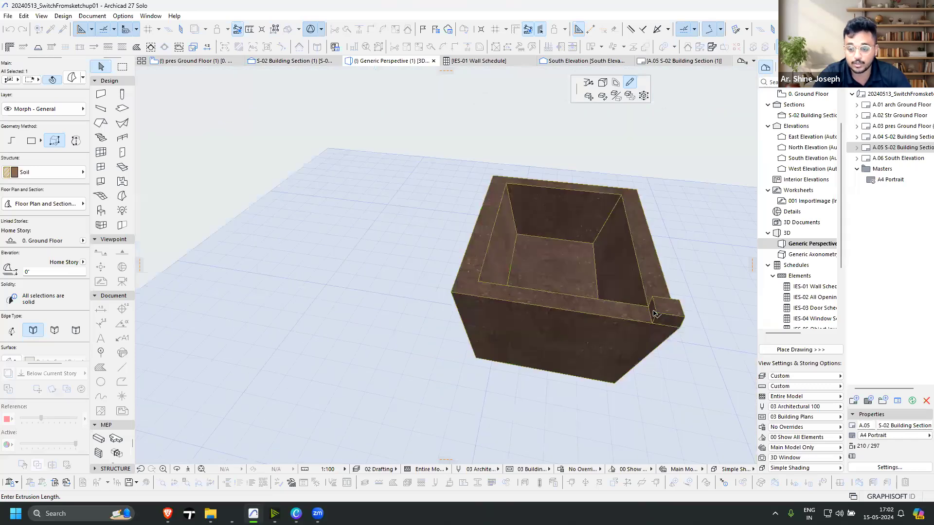
left_click(634, 279)
middle_click_drag(560, 240, 333, 287, "shift")
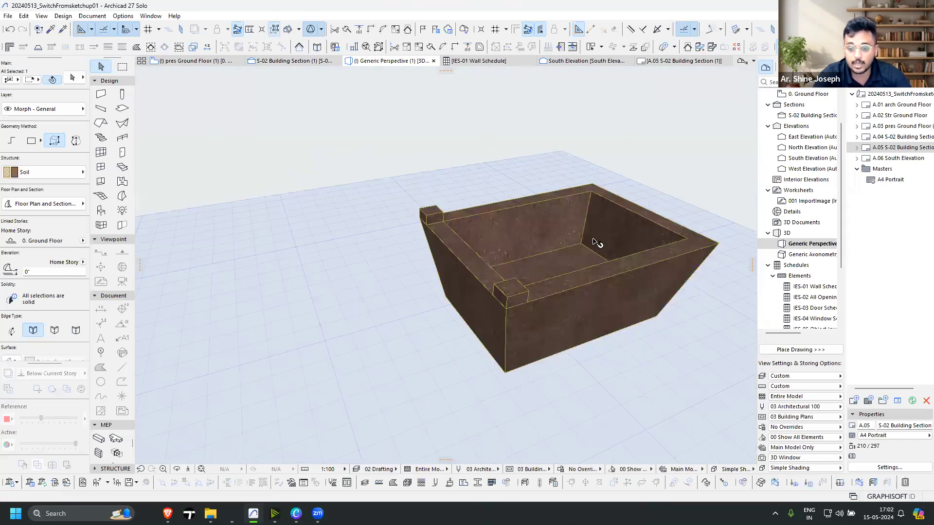
middle_click_drag(599, 226, 581, 230, "shift")
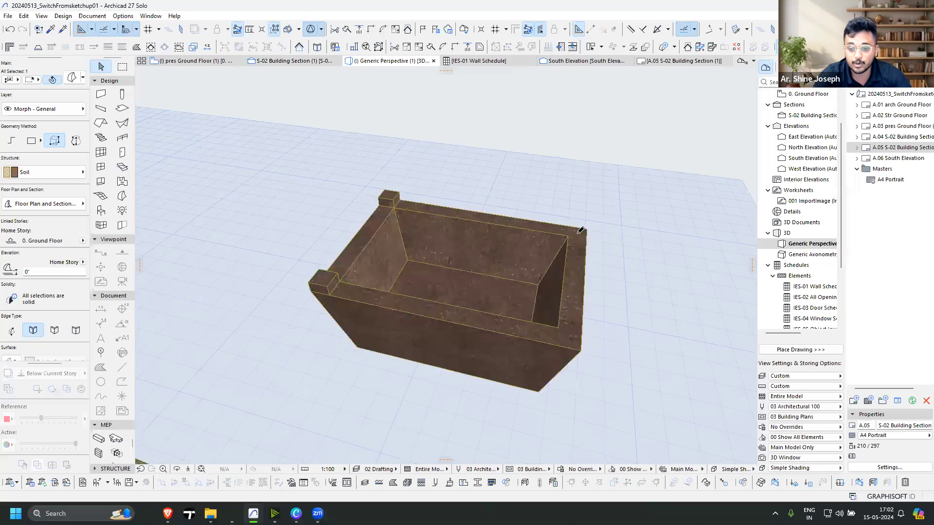
Model matching 7" by 7" box morphs on the rim's remaining two corners, with heights taken from the existing corner blocks
scroll(577, 229, "up", 2)
left_click(603, 225)
left_click(578, 234)
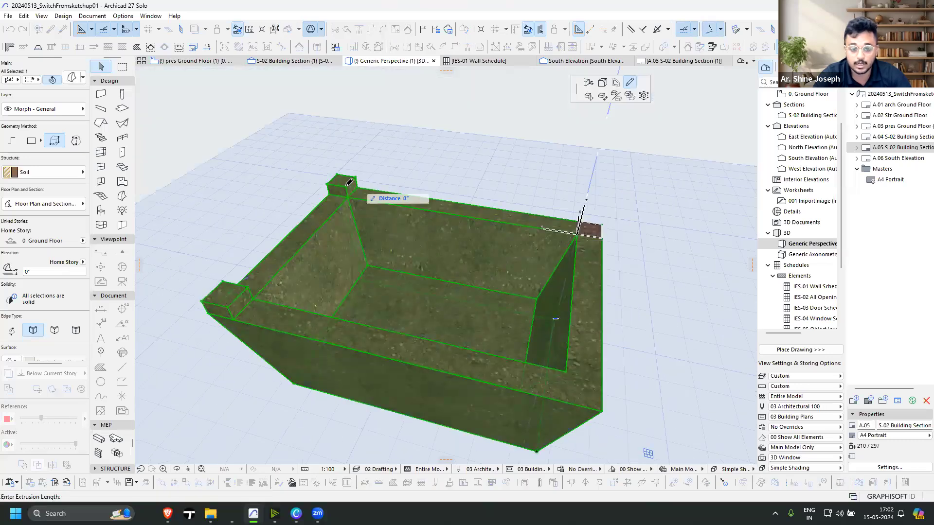
left_click(346, 186)
middle_click_drag(594, 285, 600, 291, "shift")
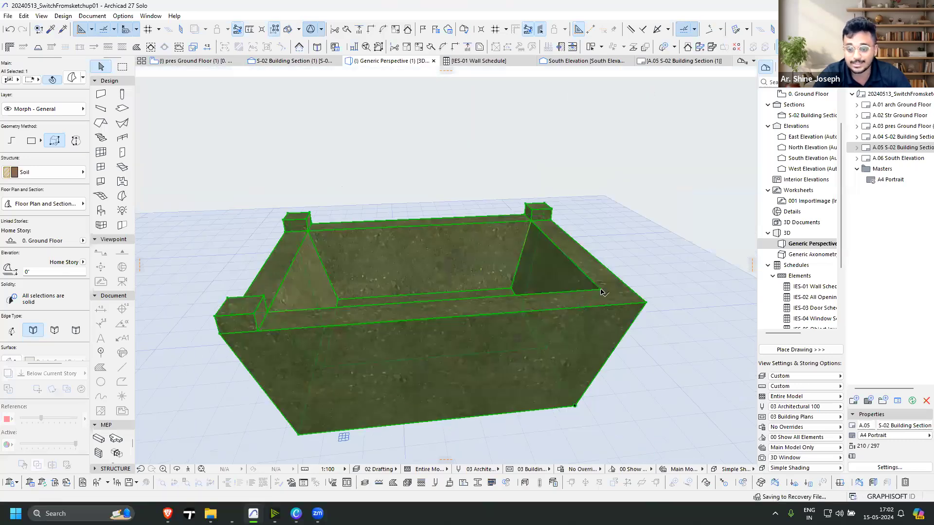
left_click(646, 303)
left_click(601, 290)
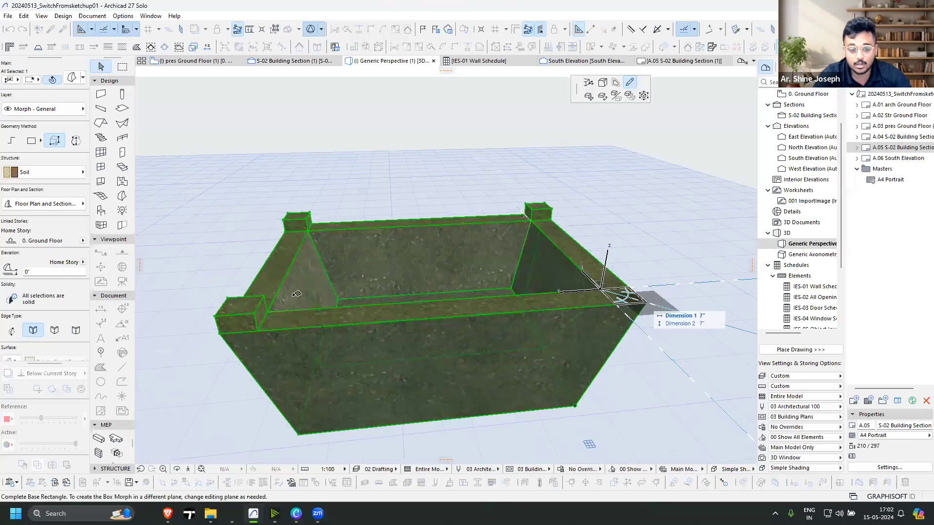
left_click(263, 296)
left_click(376, 314)
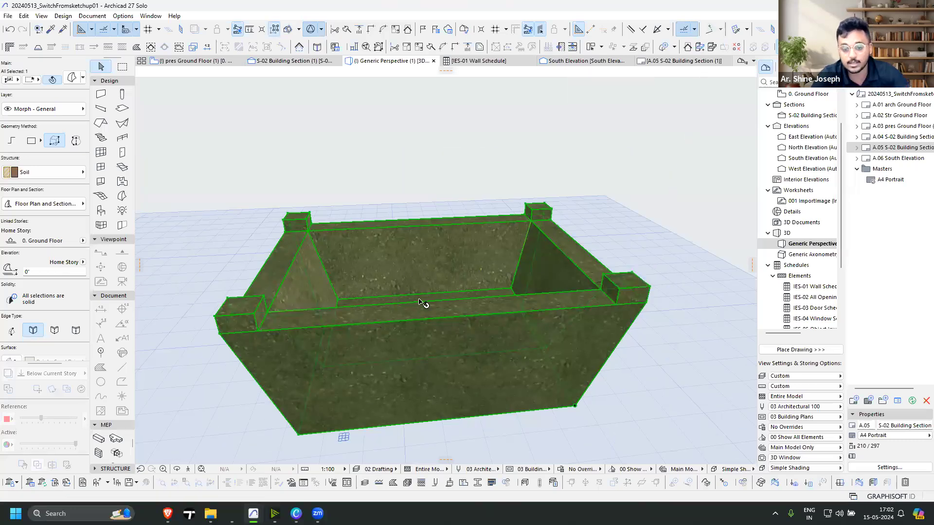
middle_click_drag(197, 139, 199, 63, "shift")
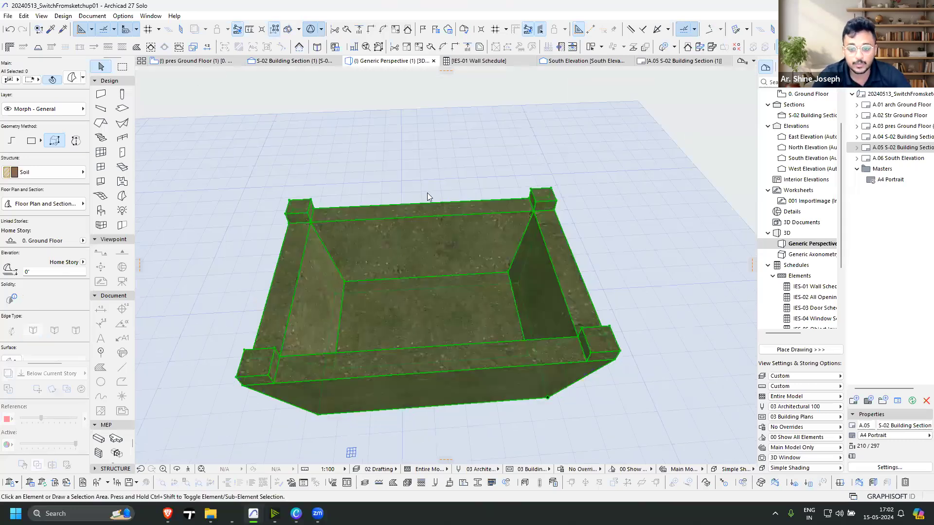
Open the ground floor plan and set the Morph tool to revolved geometry for work over the planter
key("F2")
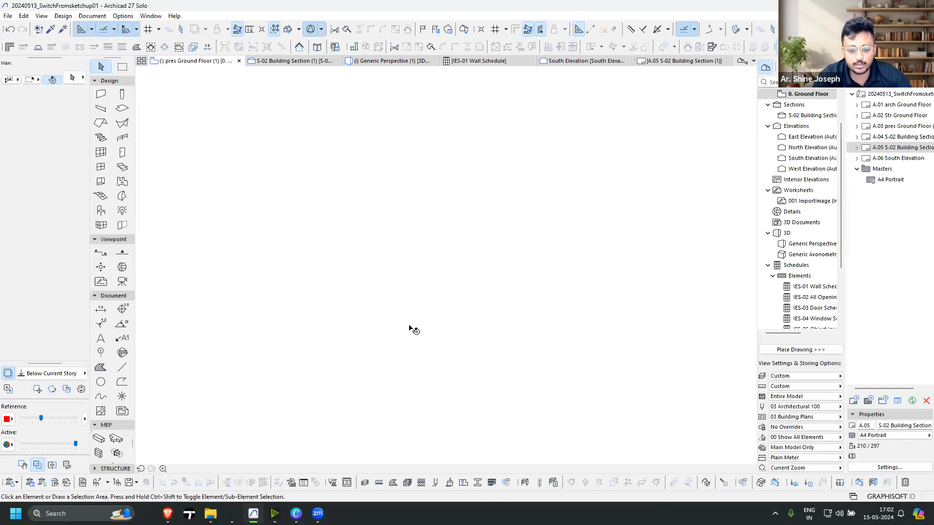
left_click(122, 196)
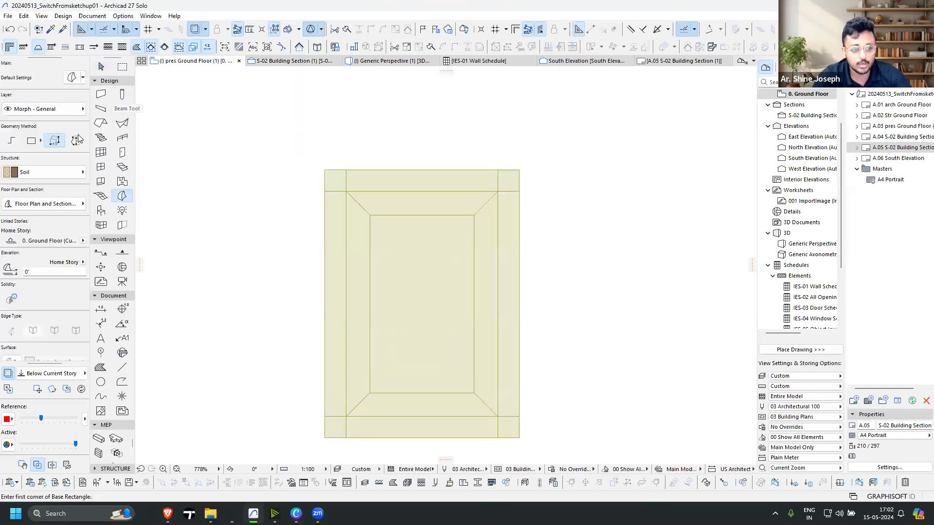
key("g")
scroll(421, 337, "up", 3)
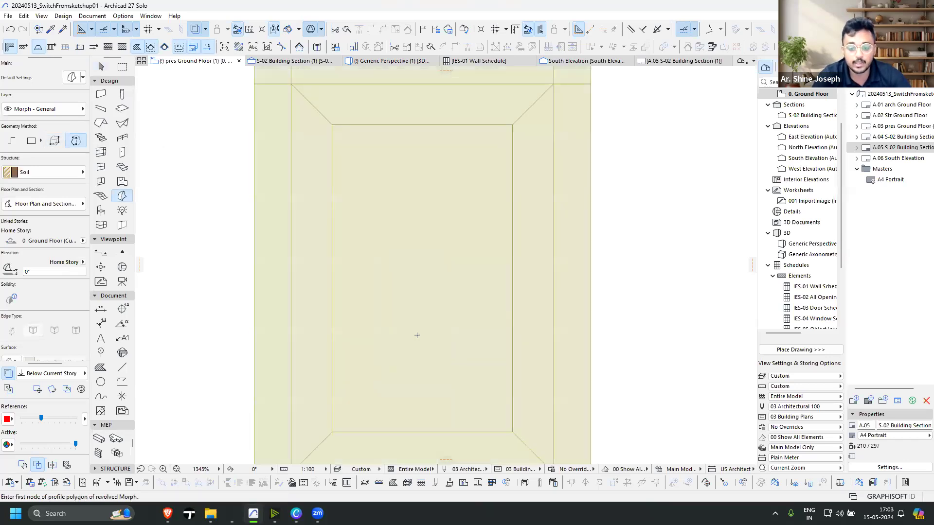
left_click(374, 291)
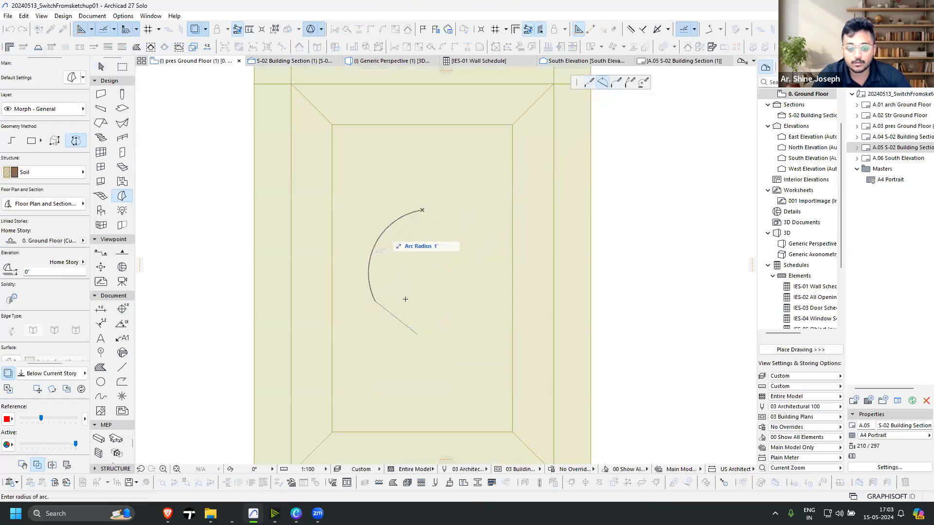
key("Escape")
left_click(602, 84)
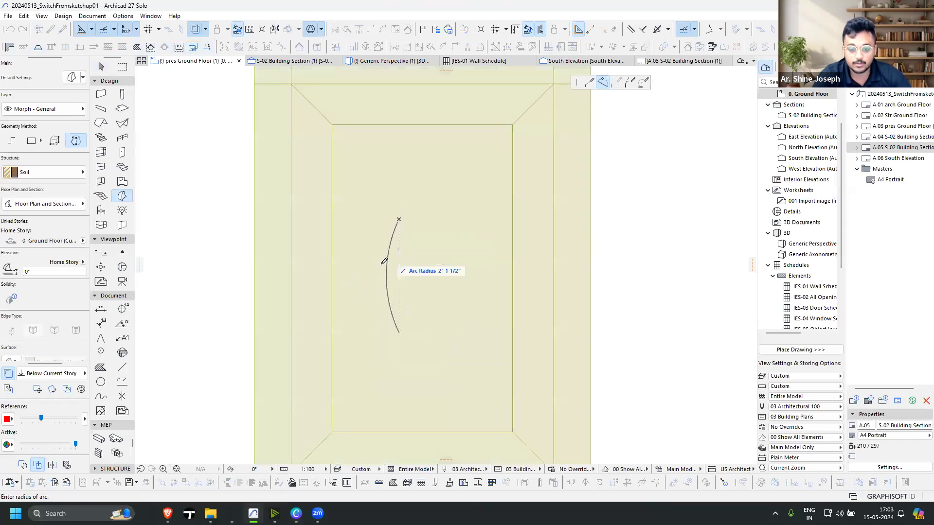
left_click(398, 219)
left_click(399, 166)
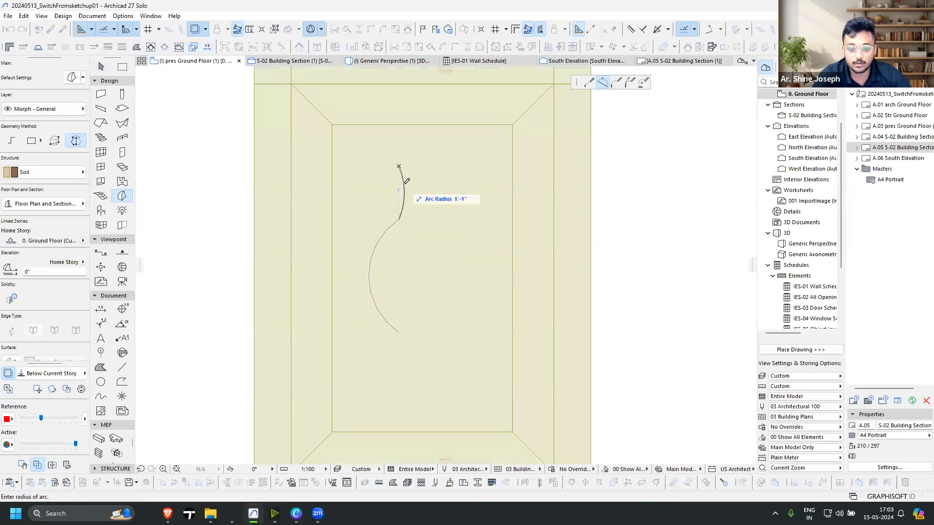
left_click(414, 185)
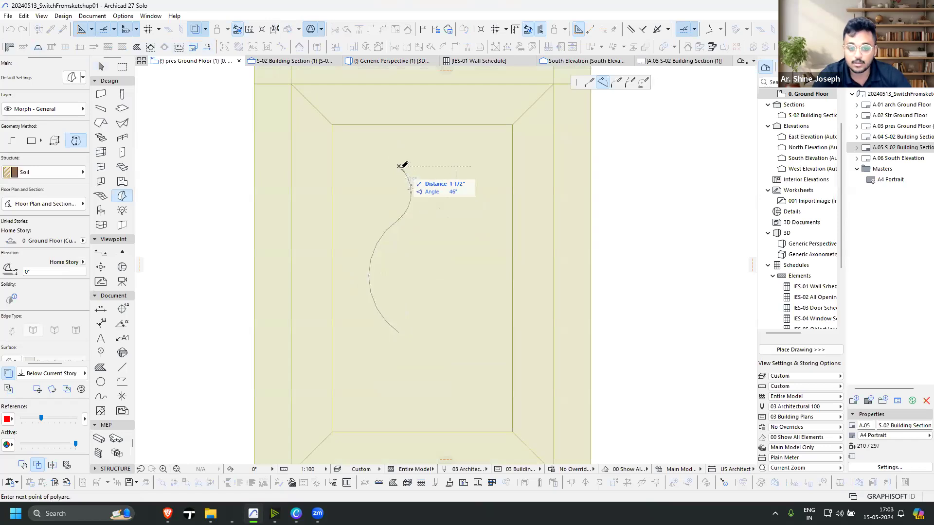
left_click(399, 167)
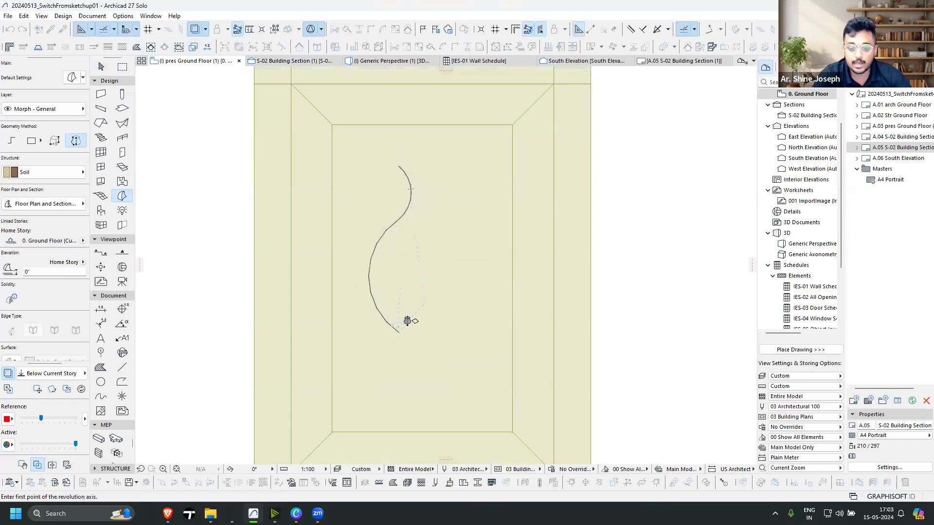
left_click(407, 332)
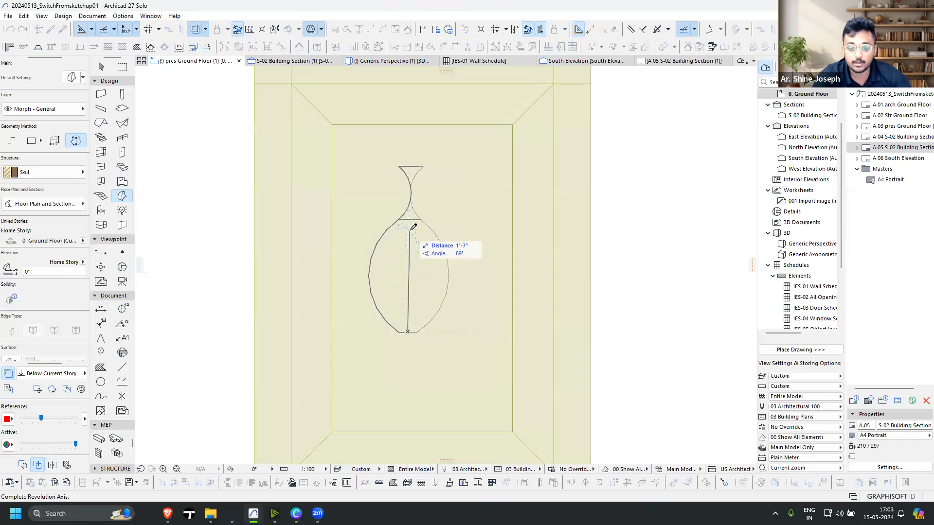
left_click(413, 229)
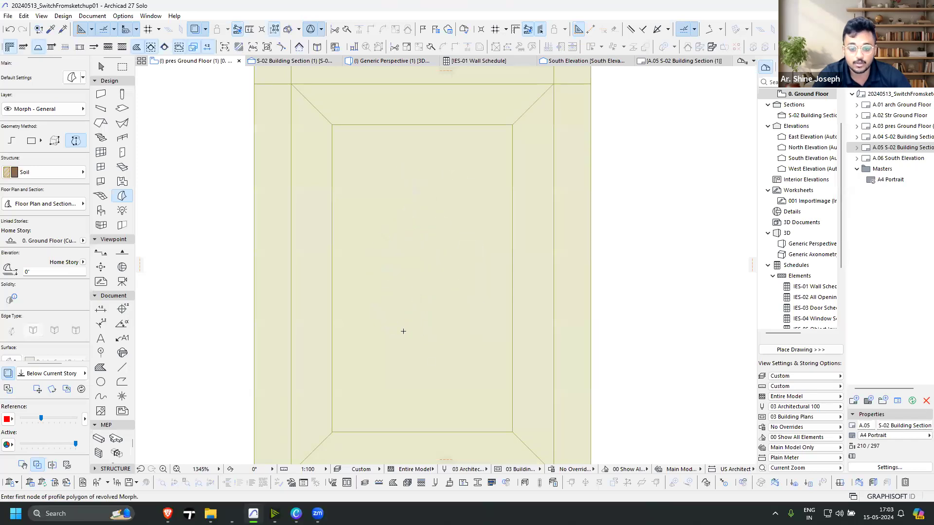
Draw an open half profile of a vase over the planter from three connected arcs, with a neck arc of about 8" radius
left_click(401, 332)
left_click(602, 82)
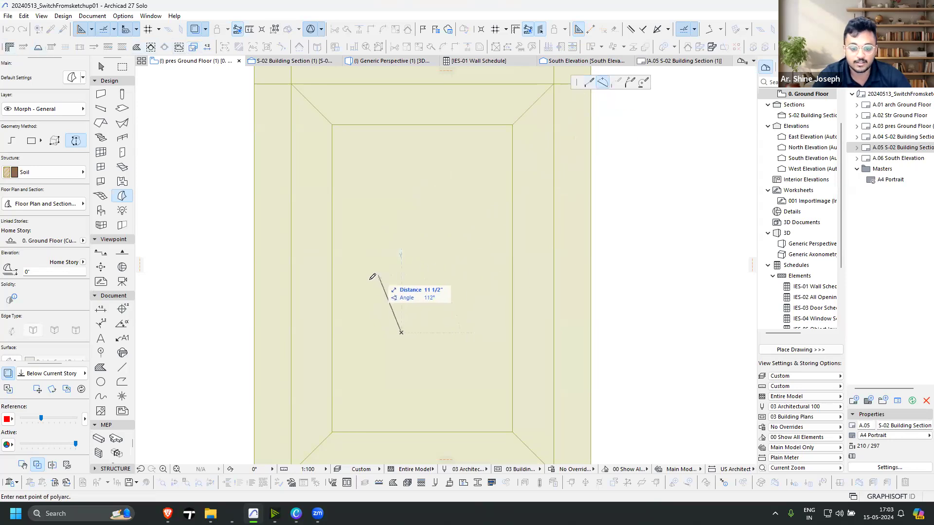
left_click(369, 280)
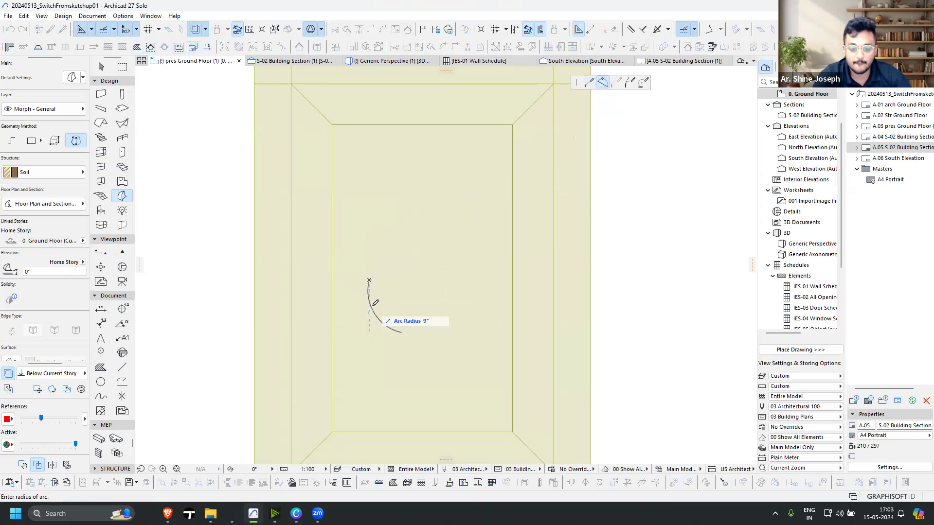
left_click(400, 190)
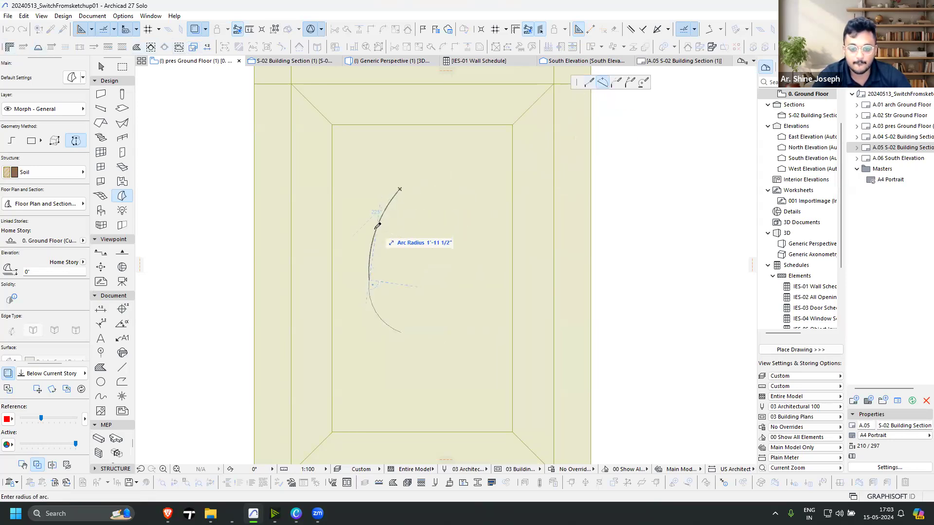
left_click(383, 221)
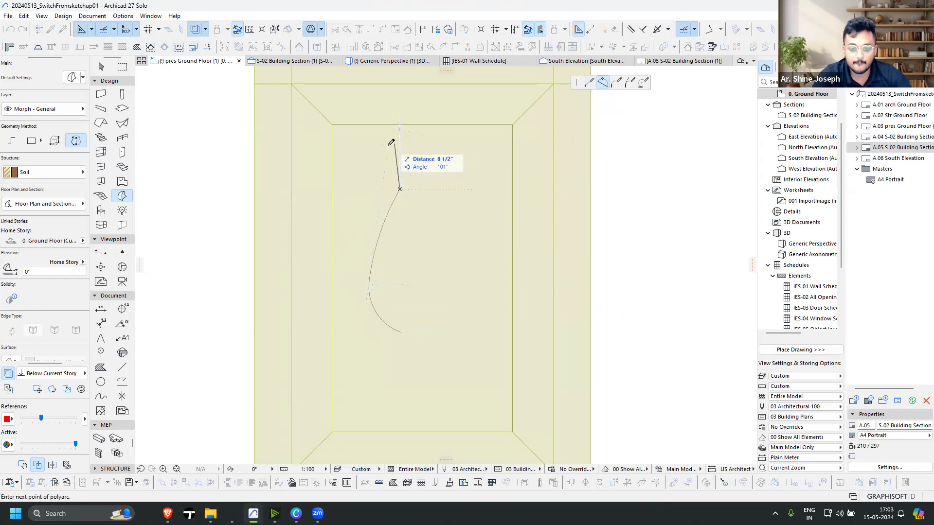
left_click(400, 133)
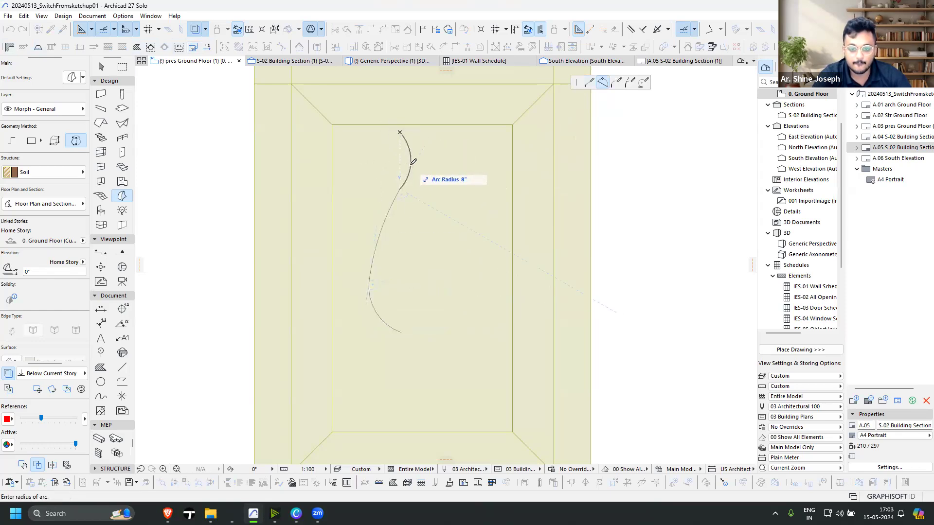
left_click(413, 161)
left_click(400, 132)
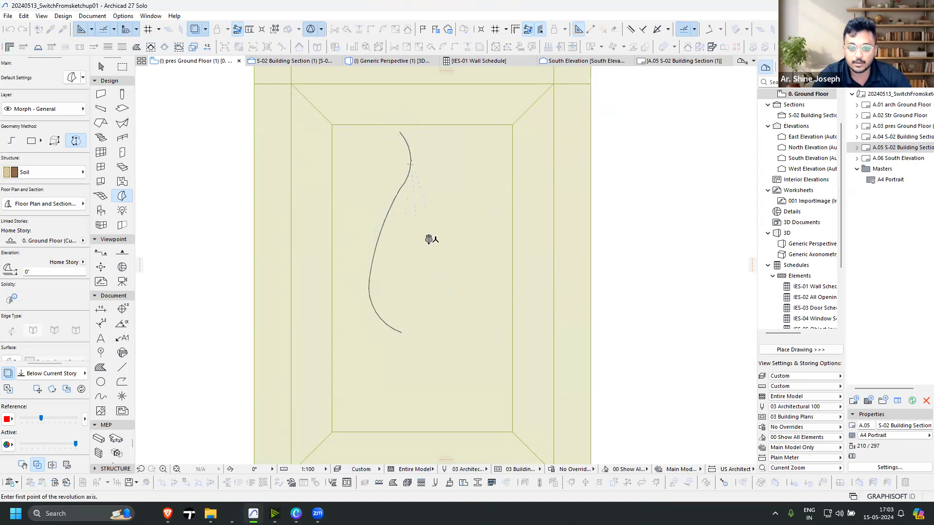
Revolve the vase profile 360° about a vertical axis beside it, starting level with the profile's lower end
left_click(443, 335)
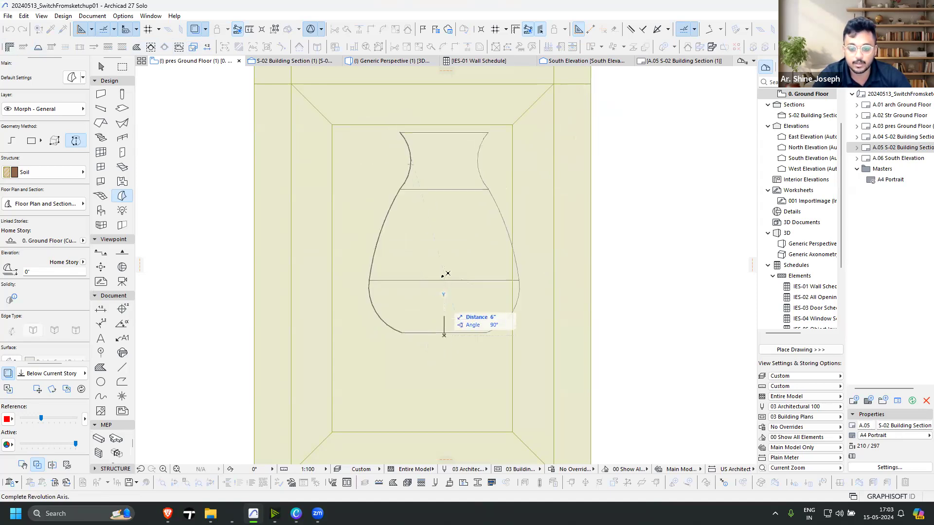
left_click(444, 222)
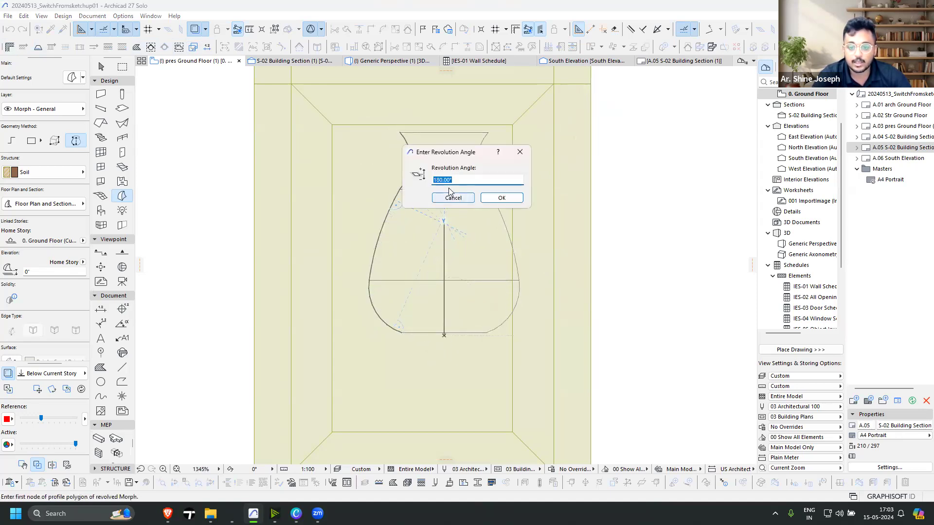
type("360")
key("Return")
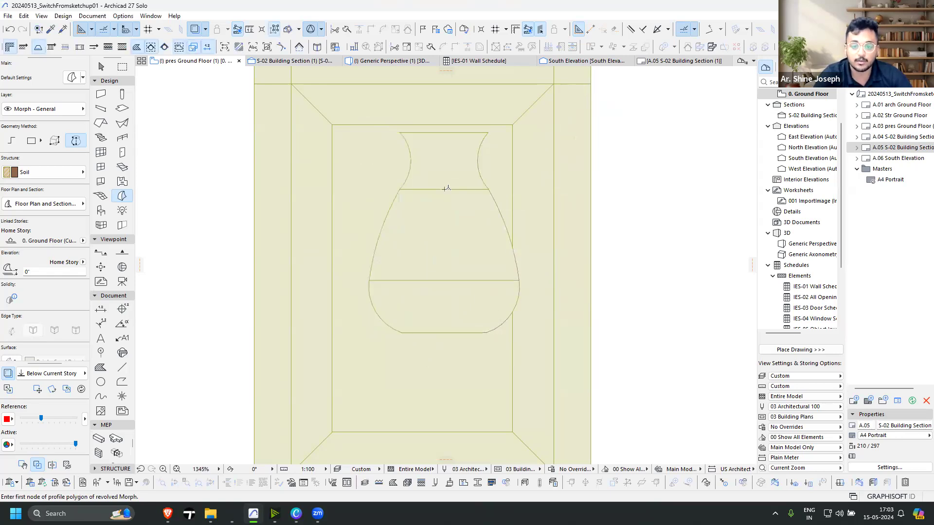
key("Escape")
Raise the vase morph to an elevation of 3'-4" and show it above the planter in the 3D view
left_click(446, 189)
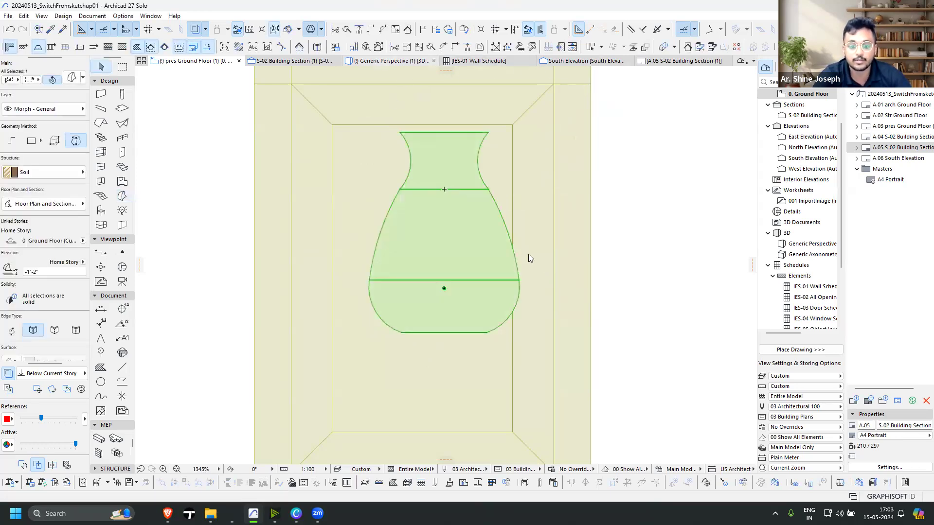
key("F3")
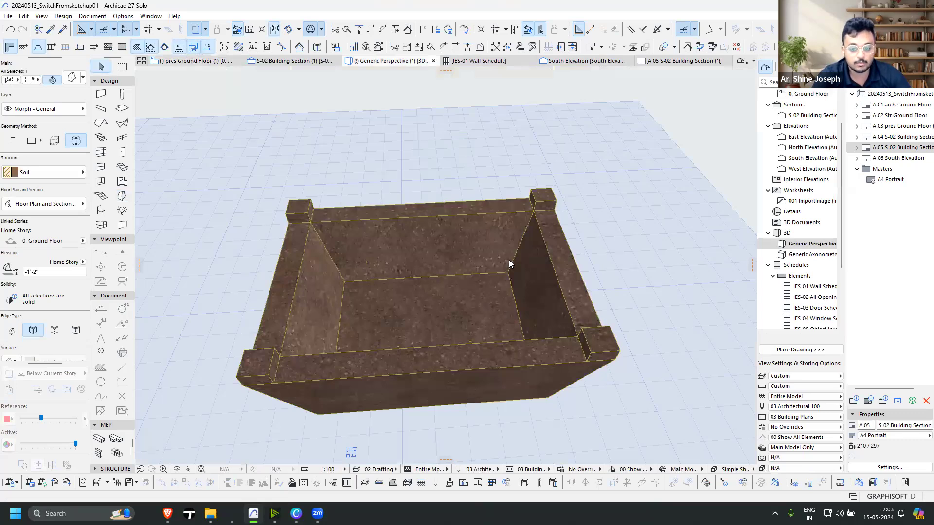
scroll(448, 256, "down", 2)
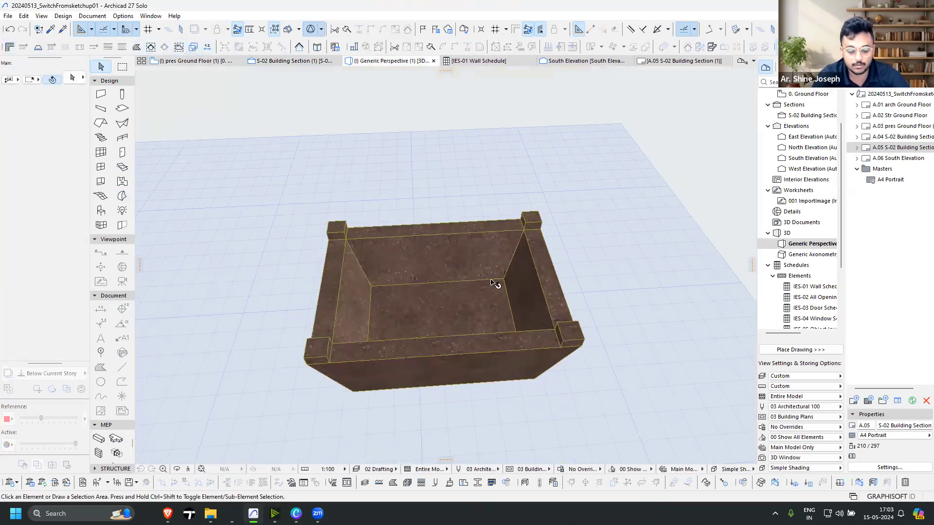
scroll(564, 307, "down", 1)
key("F2")
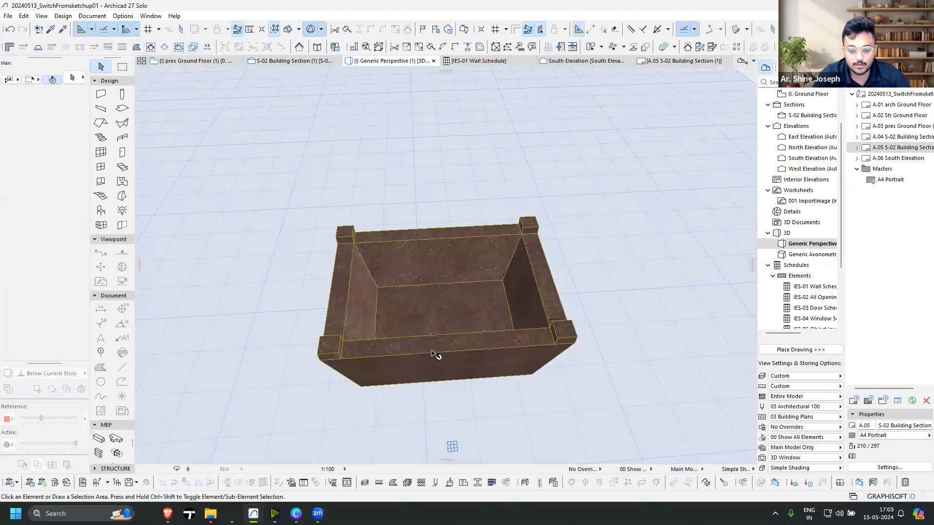
middle_click_drag(435, 354, 712, 223, "shift")
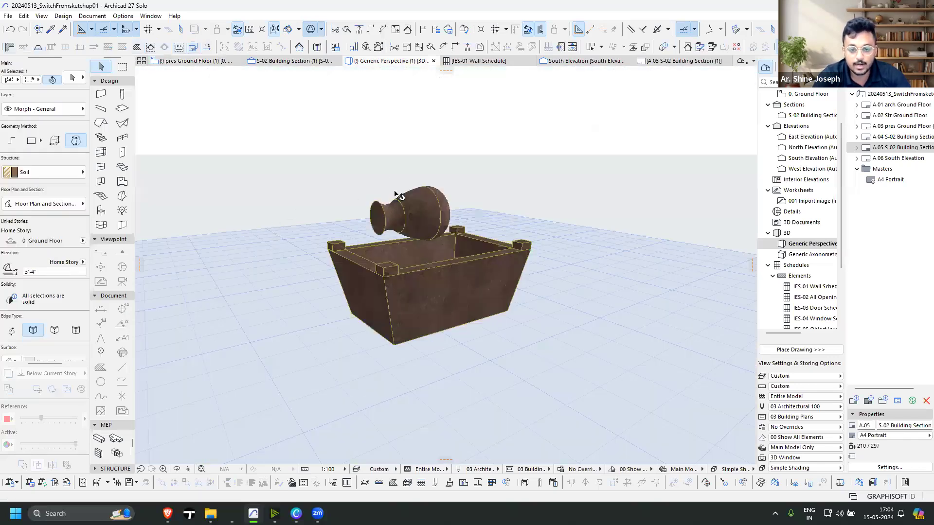
scroll(396, 195, "up", 5)
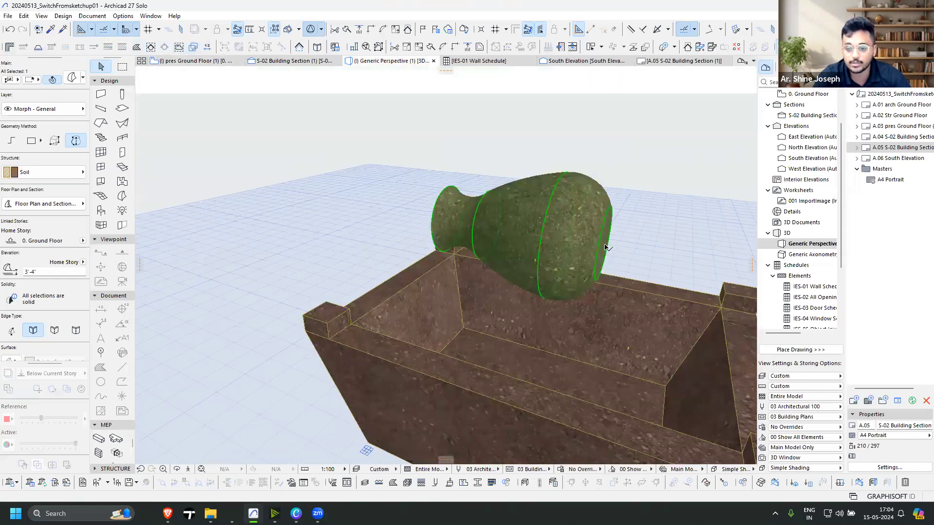
key("ctrl+e")
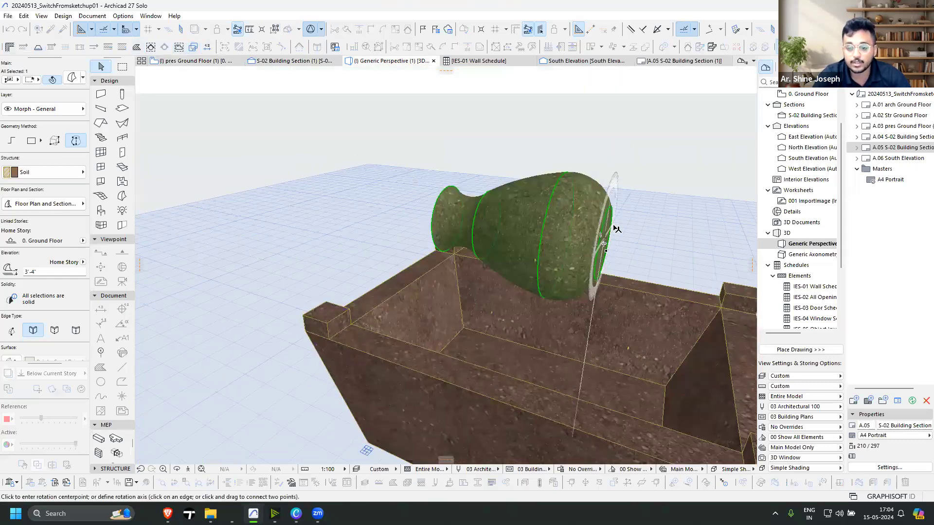
left_click(604, 243)
key("Escape")
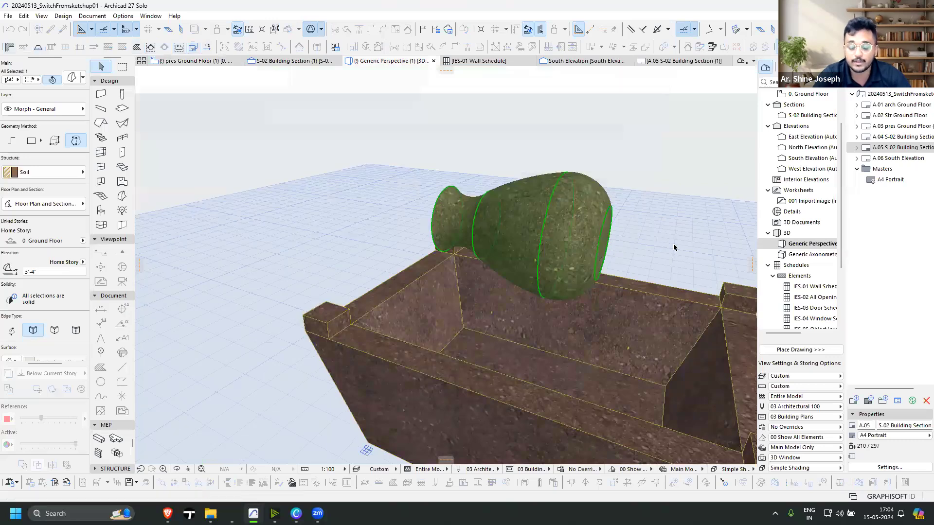
Delete the selected vase morph above the planter
middle_click_drag(692, 309, 615, 239, "shift")
key("Delete")
scroll(615, 239, "down", 3)
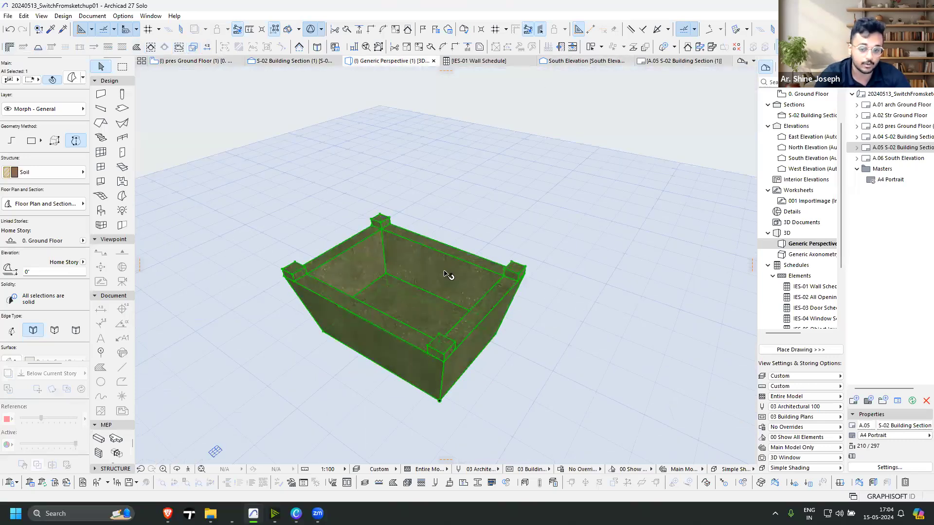
Save the selected planter morph from the ground floor plan as an object named POT in the Embedded Library
middle_click_drag(456, 289, 455, 236)
key("F2")
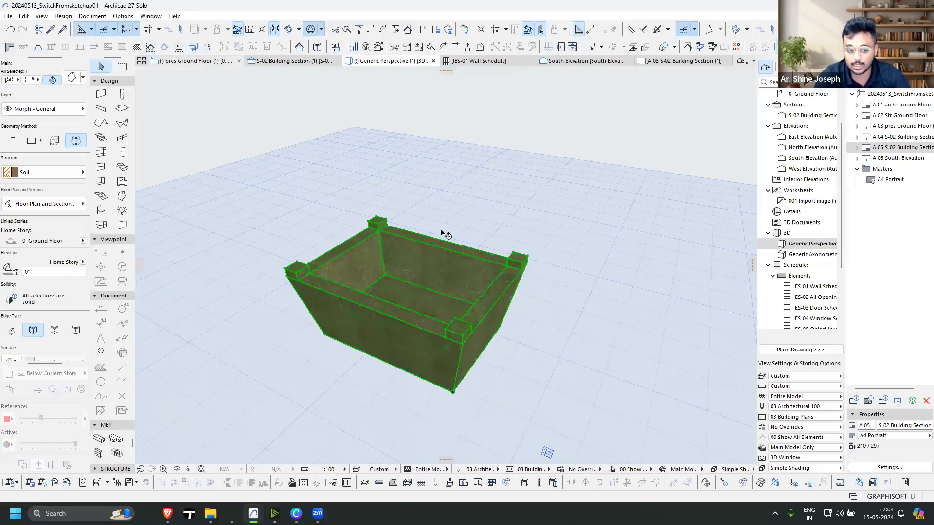
scroll(462, 263, "down", 5)
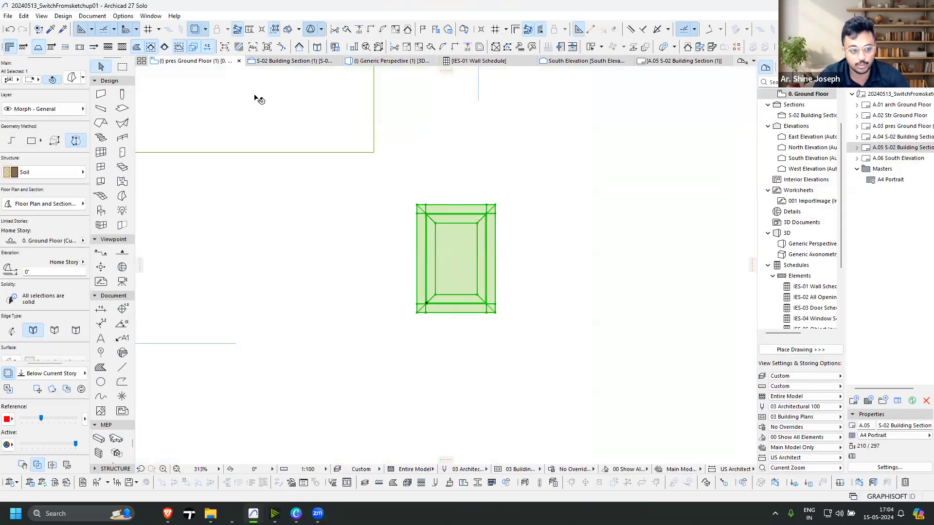
left_click(8, 16)
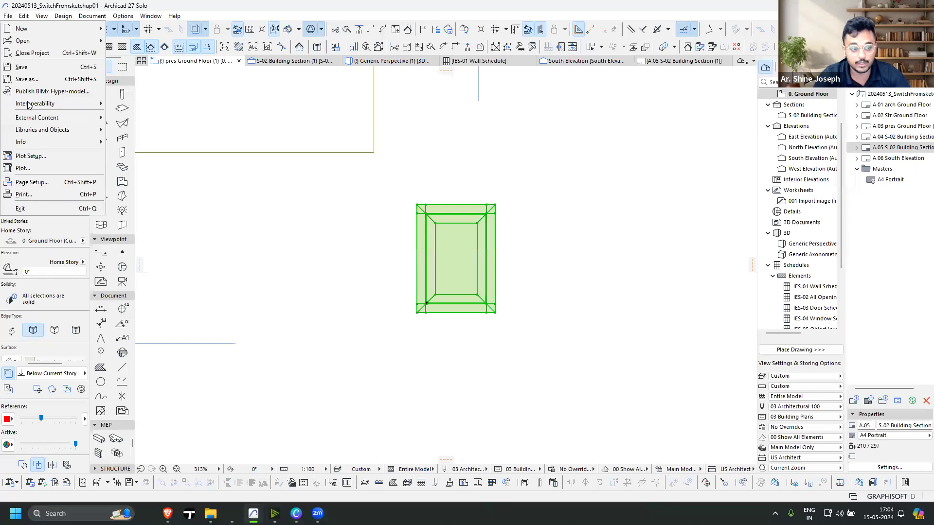
mouse_move(45, 132)
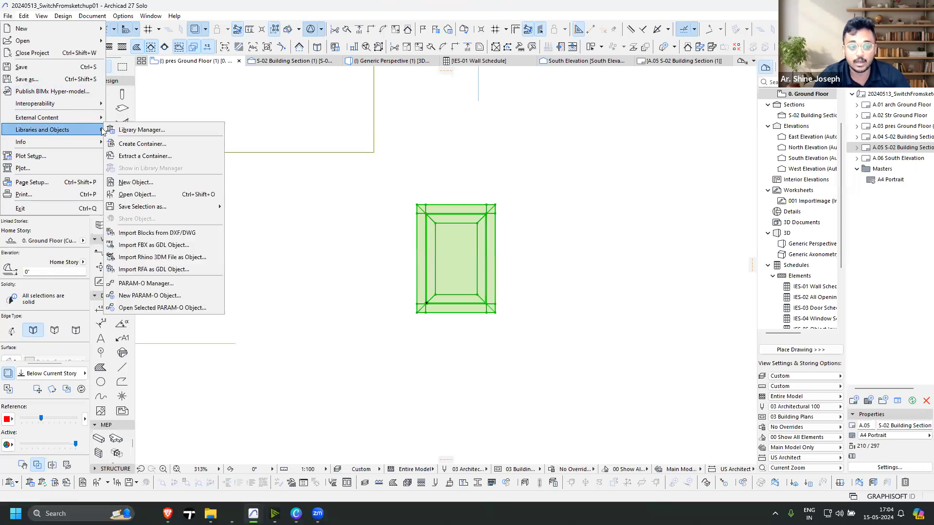
mouse_move(178, 205)
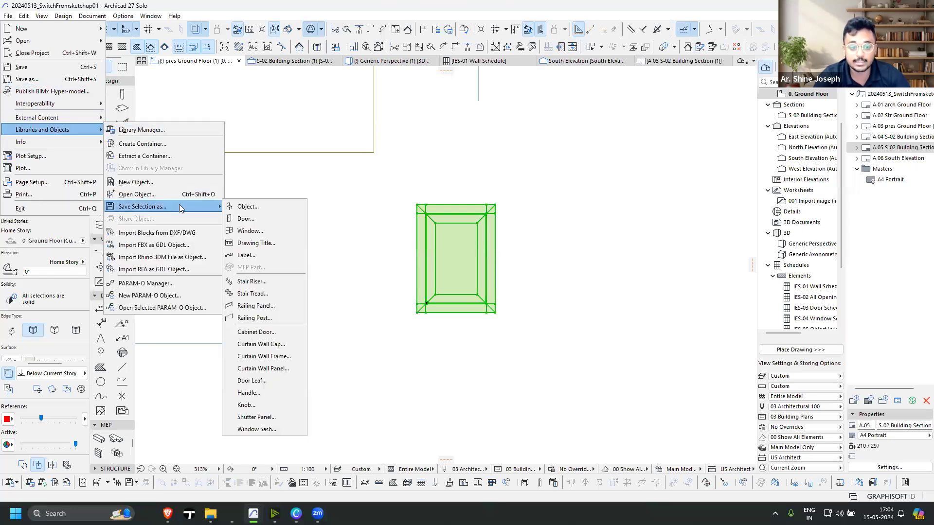
left_click(242, 208)
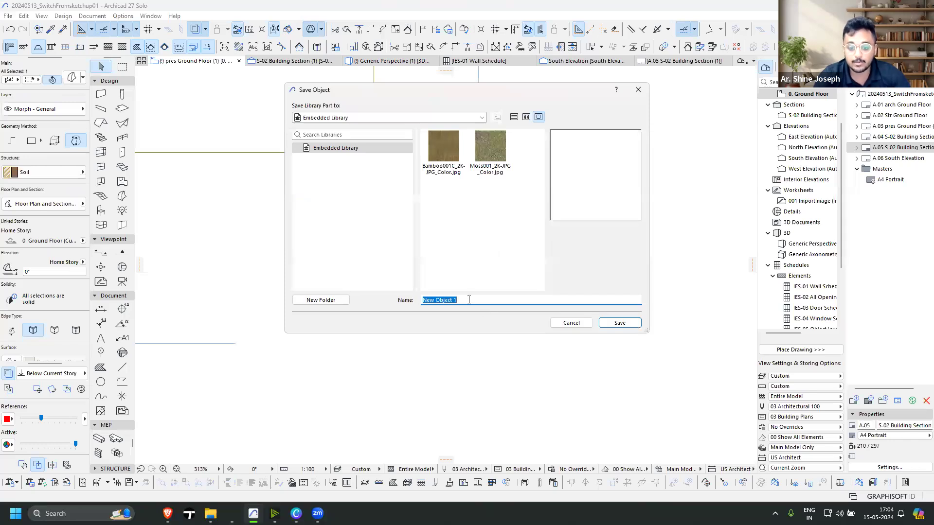
type("PU")
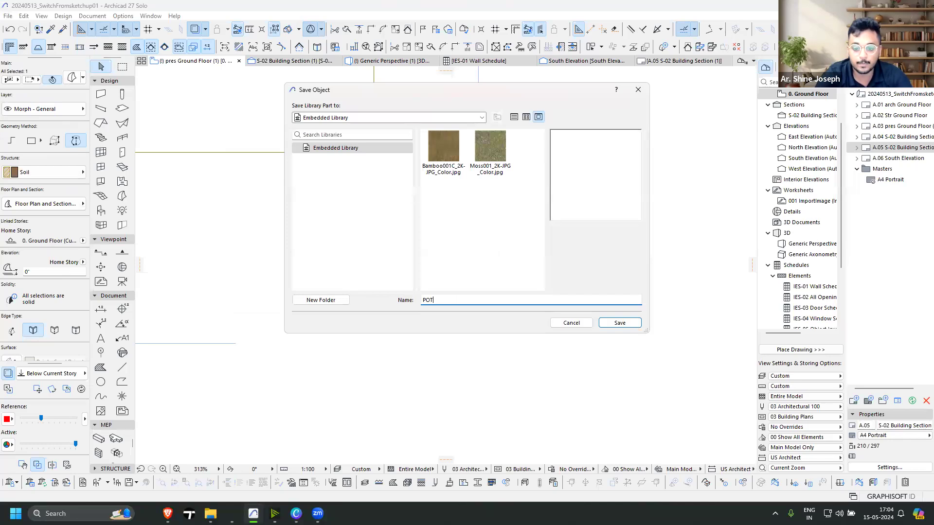
left_click(618, 324)
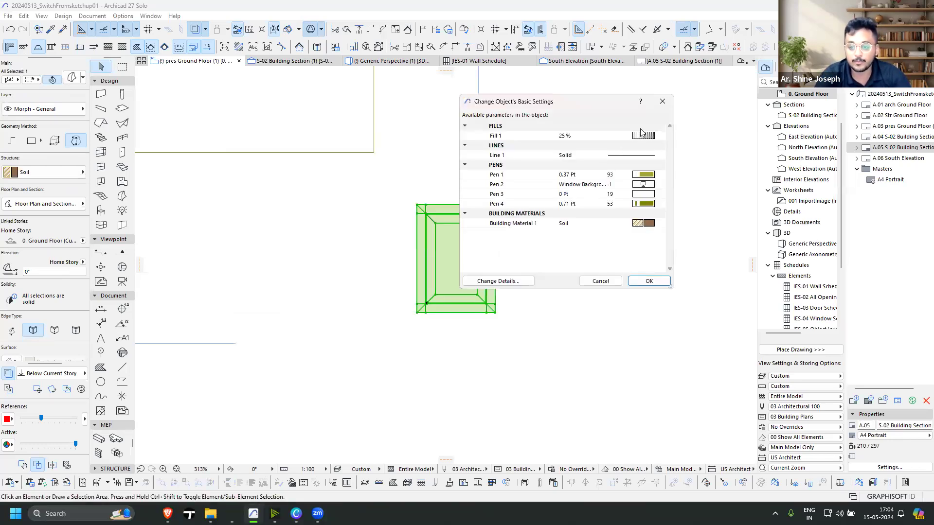
Set Pen 1 and Pen 4 of the POT object to black pen number 1 and accept its basic settings
left_click(645, 175)
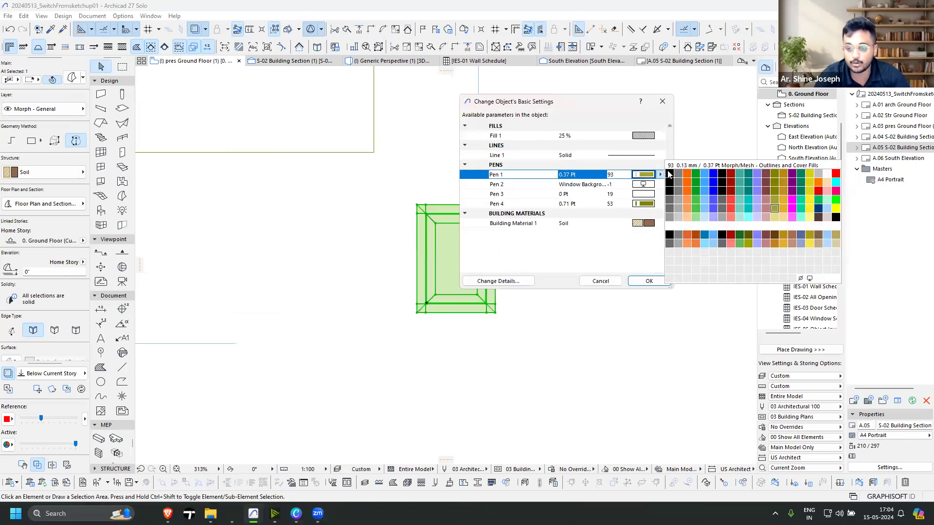
left_click(669, 175)
left_click(646, 193)
left_click(645, 204)
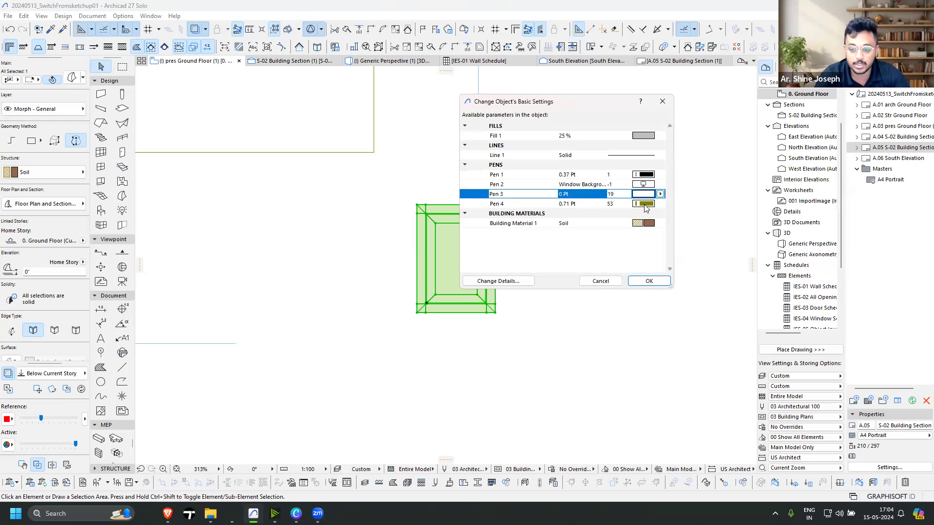
left_click(645, 205)
left_click(669, 205)
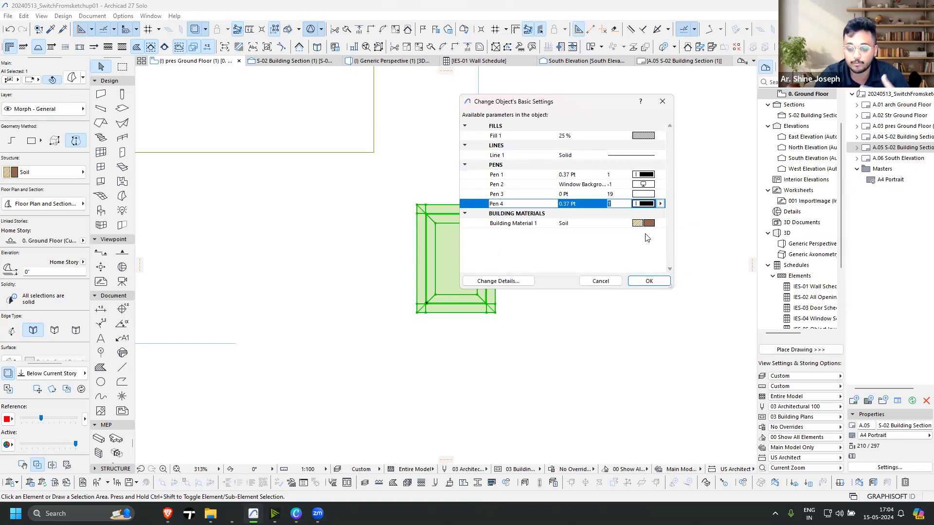
left_click(649, 283)
Move the original planter morph farther out beyond the site boundary's nearest corner in the plan and deselect it
scroll(486, 253, "up", 3)
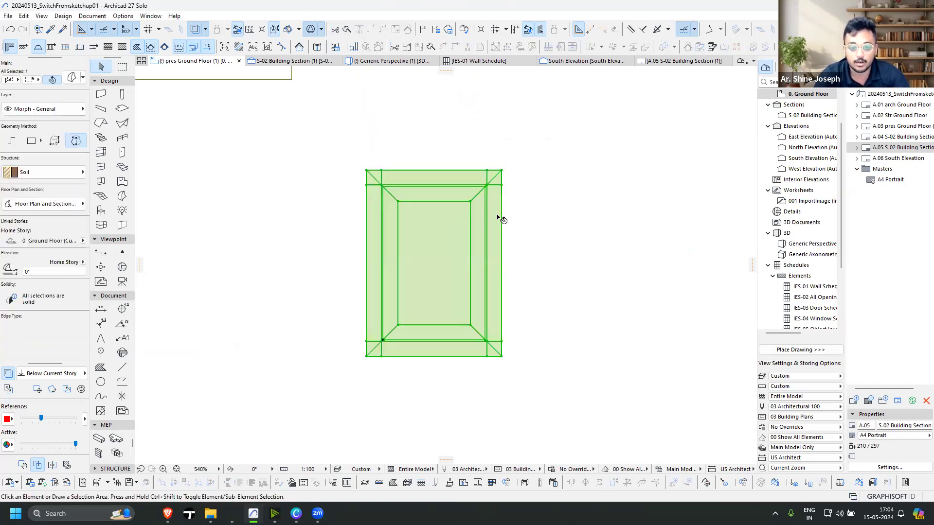
scroll(581, 232, "down", 3)
scroll(586, 237, "down", 1)
key("Escape")
middle_click_drag(442, 198, 539, 234)
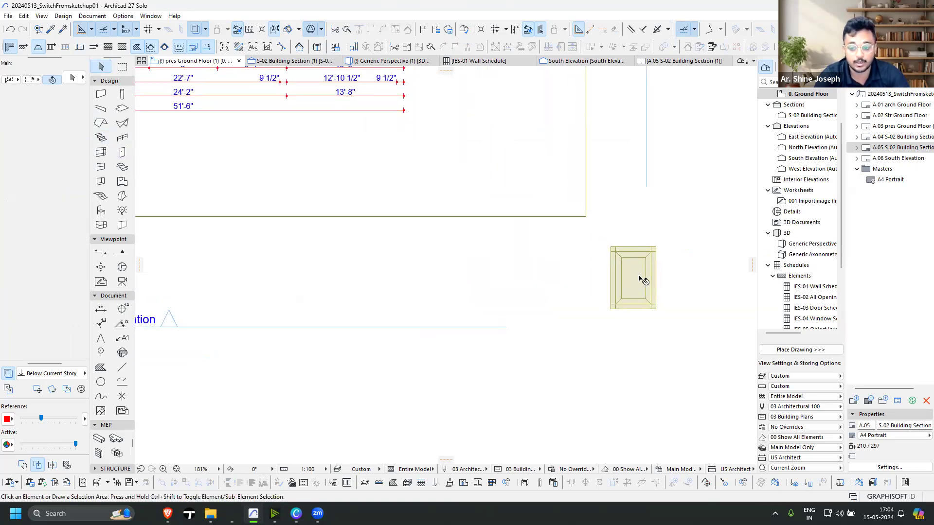
left_click(638, 280)
left_click_drag(641, 282, 723, 238)
scroll(700, 248, "down", 3)
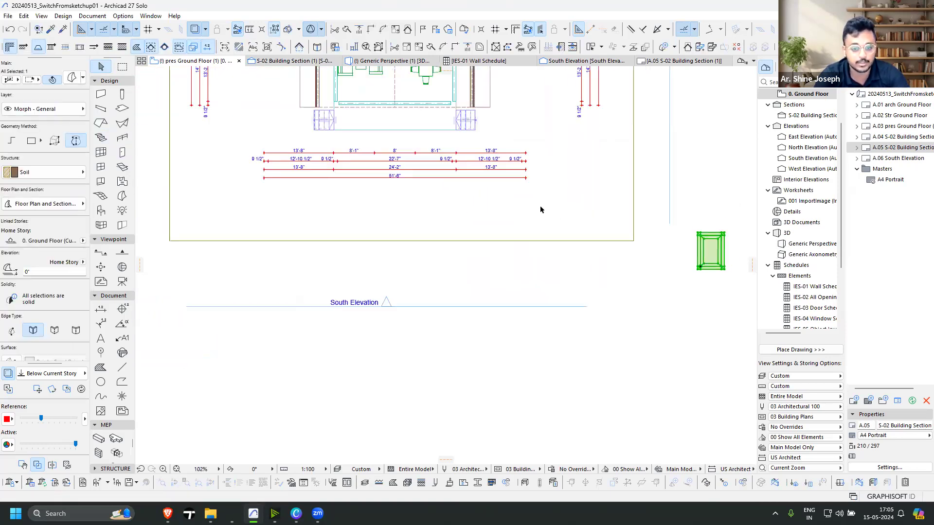
key("Escape")
Show the complete model with the house and its terrain in the 3D perspective
scroll(369, 112, "up", 4)
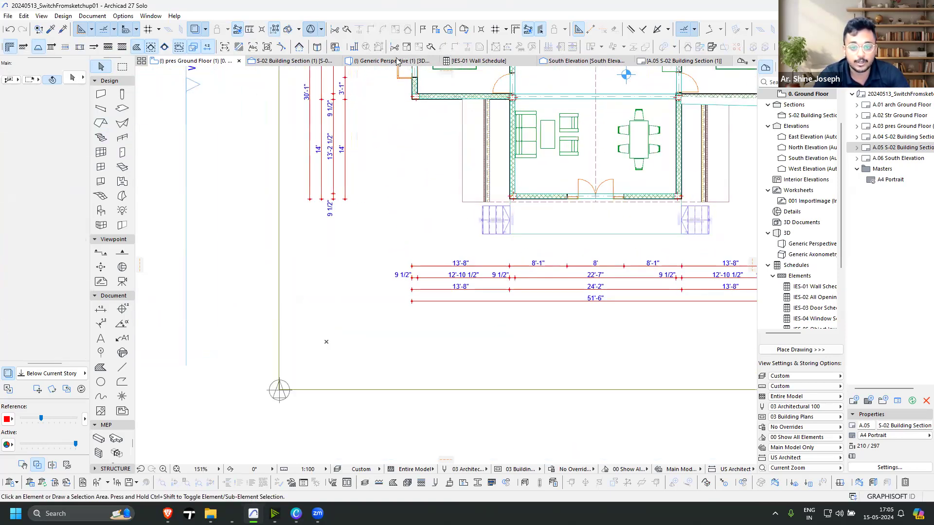
key("F3")
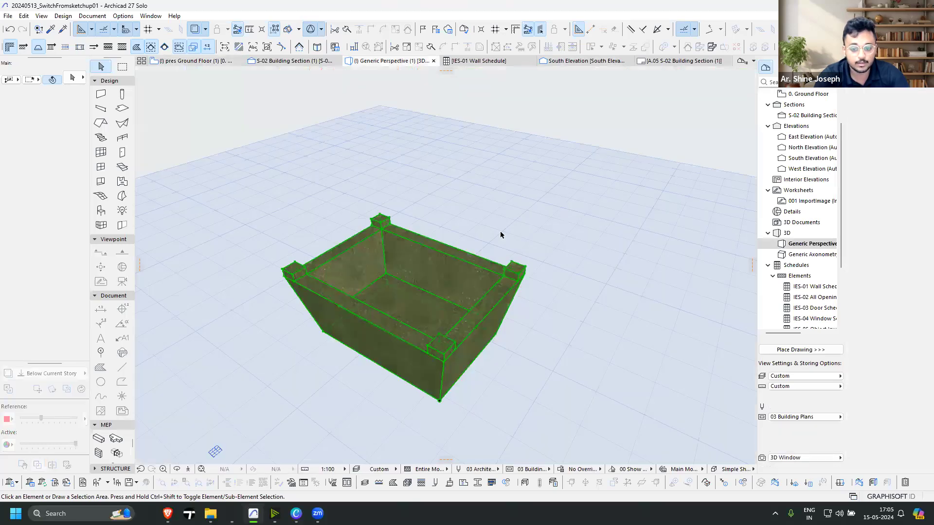
scroll(396, 210, "down", 5)
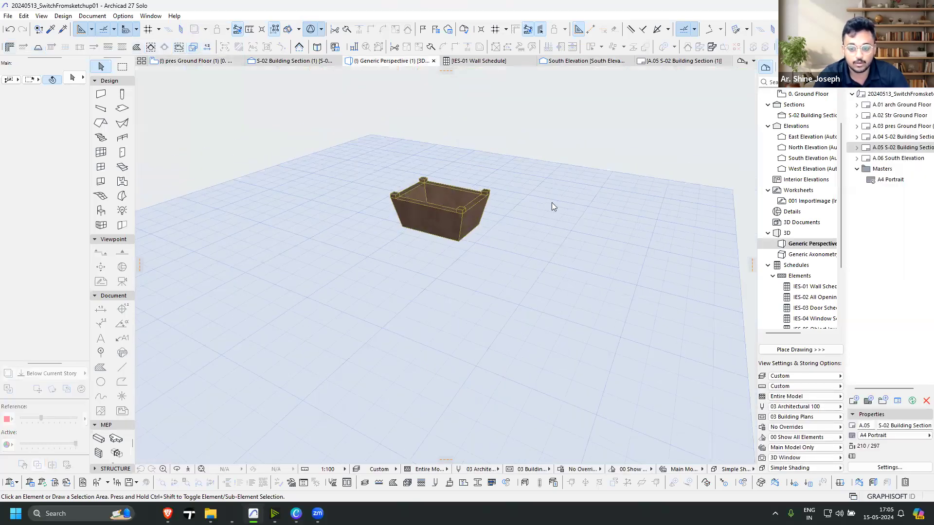
scroll(344, 200, "down", 3)
key("ctrl+F5")
middle_click_drag(358, 277, 395, 285, "shift")
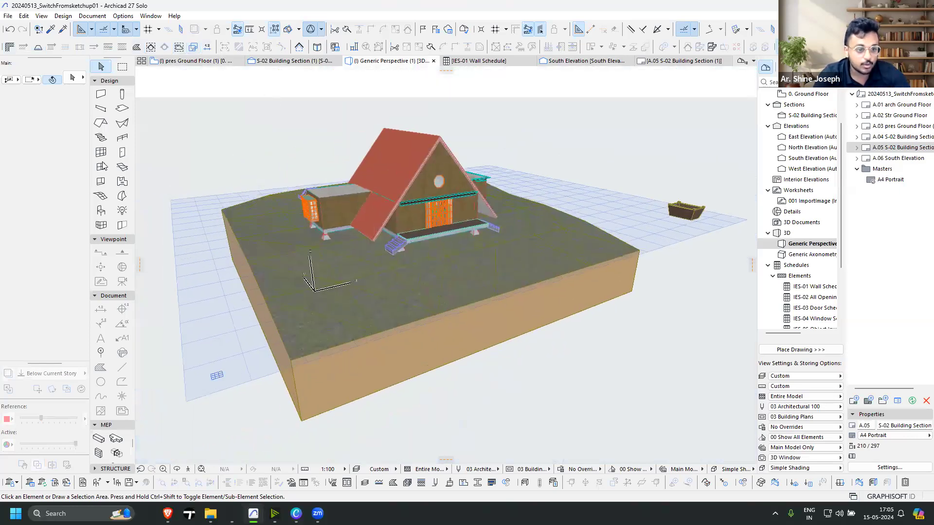
scroll(116, 192, "up", 3)
Open the Object tool's default settings for POT and switch its preview to the shaded 3D view
double_click(100, 210)
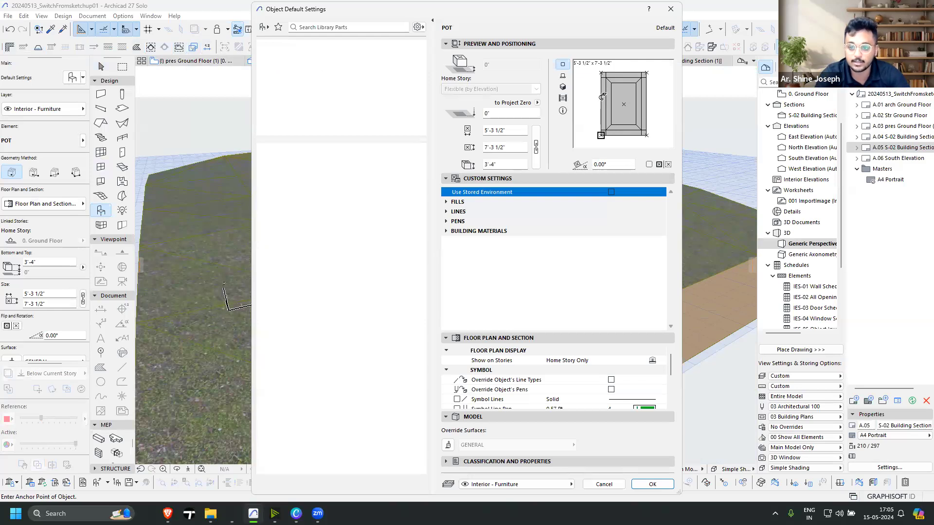
left_click(564, 76)
left_click(564, 87)
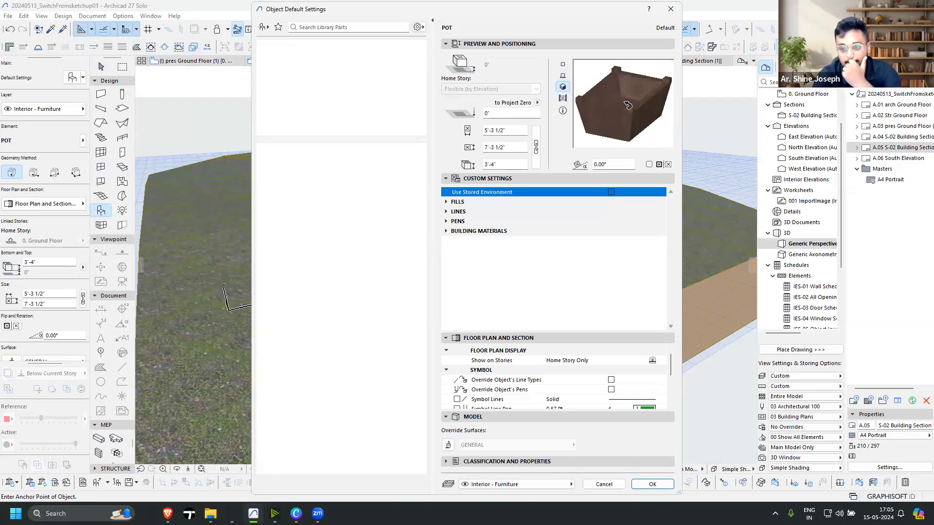
Examine POT's fill, line and building material settings and its classification and properties, and accept the object defaults
left_click(446, 201)
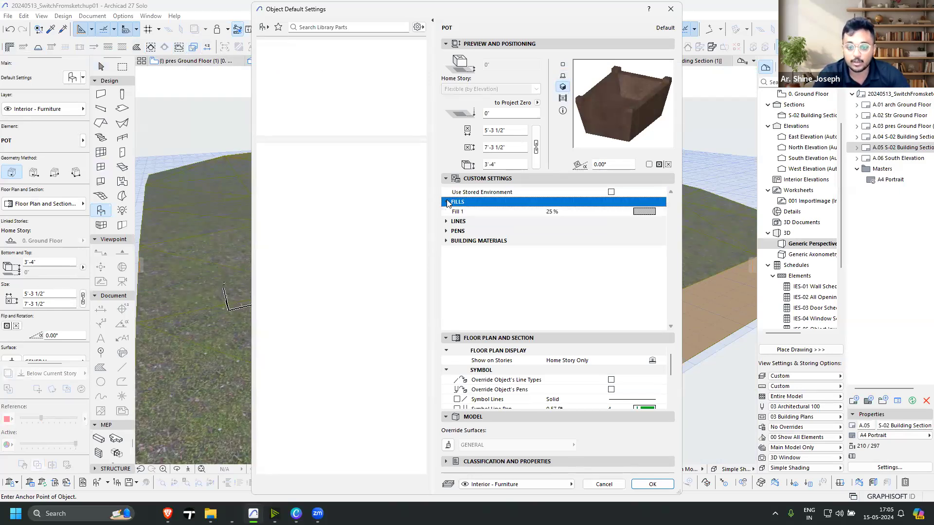
left_click(448, 222)
left_click(447, 221)
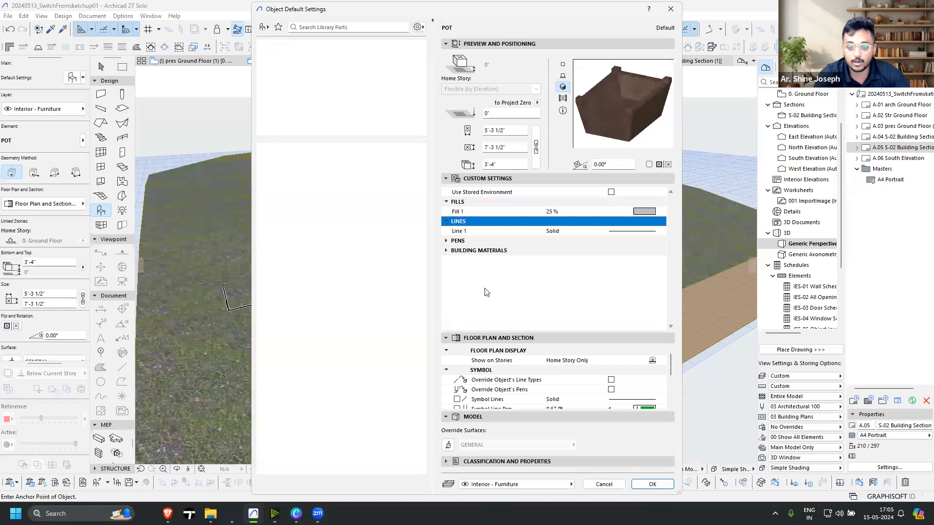
left_click(447, 251)
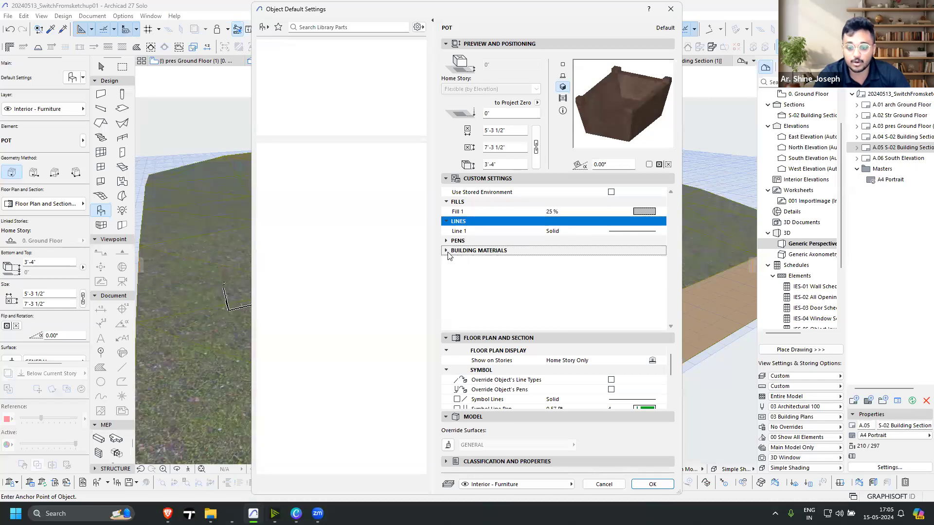
left_click(490, 462)
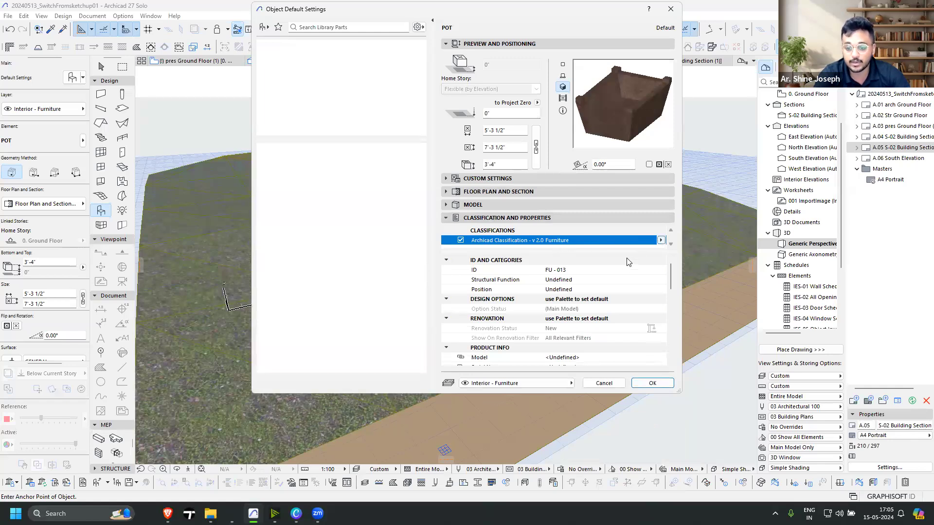
left_click(593, 269)
left_click(569, 280)
left_click(574, 290)
scroll(572, 314, "down", 3)
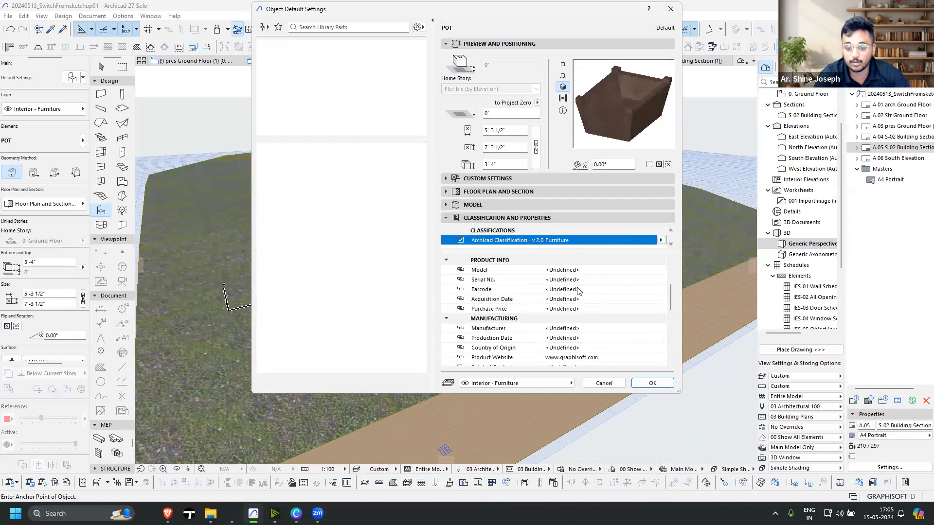
left_click(652, 382)
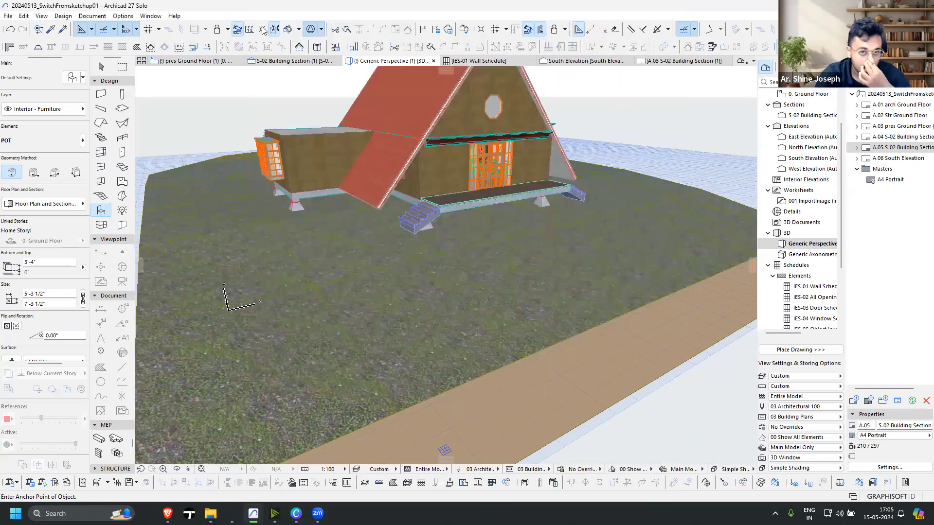
Place a POT object on the terrain in front of the house, off to the side of the entrance steps
left_click(217, 29)
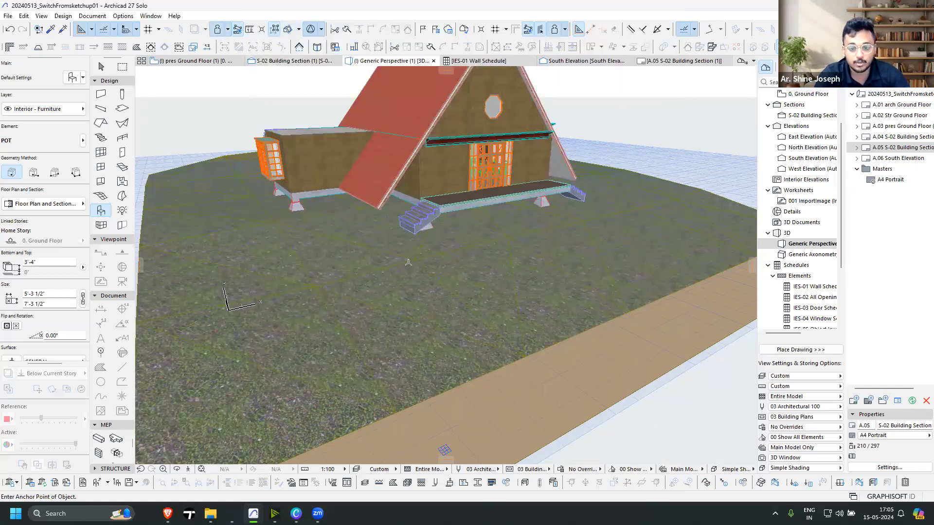
scroll(466, 302, "down", 3)
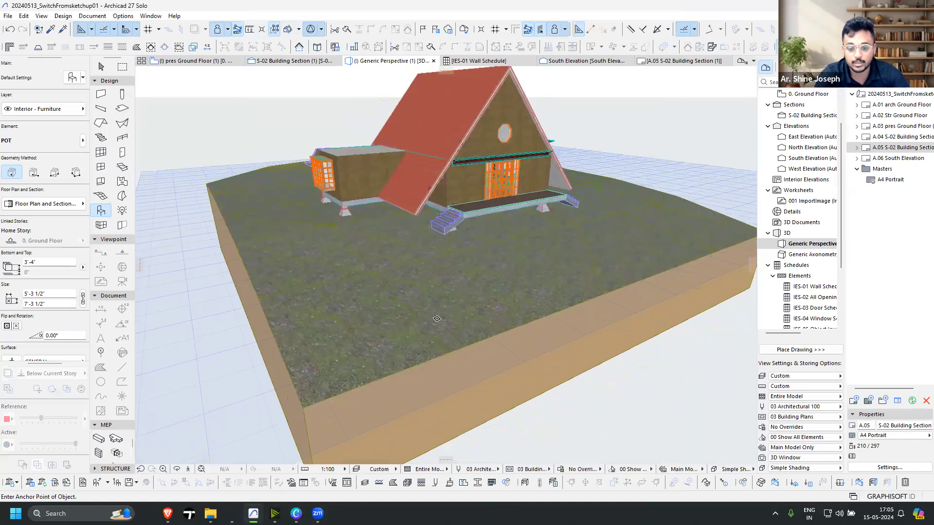
scroll(437, 318, "up", 3)
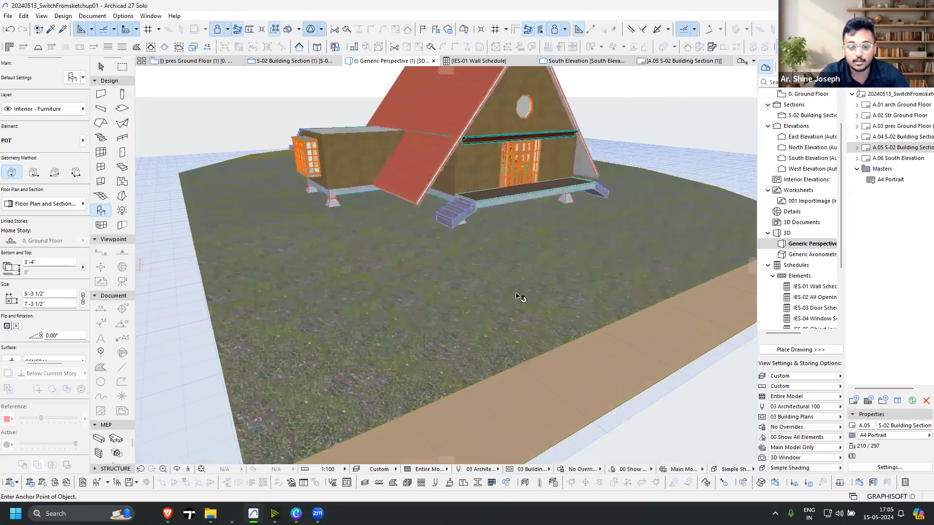
middle_click_drag(440, 308, 259, 332, "shift")
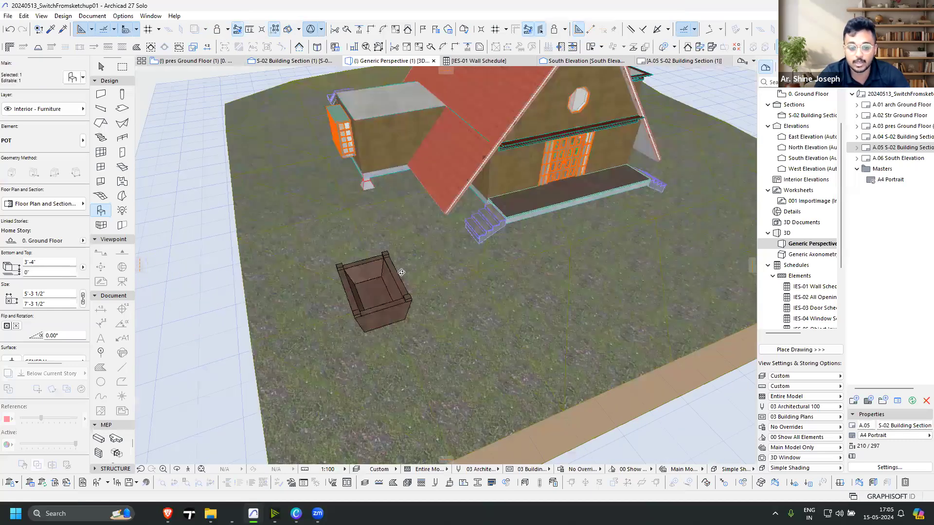
middle_click_drag(423, 264, 536, 220, "shift")
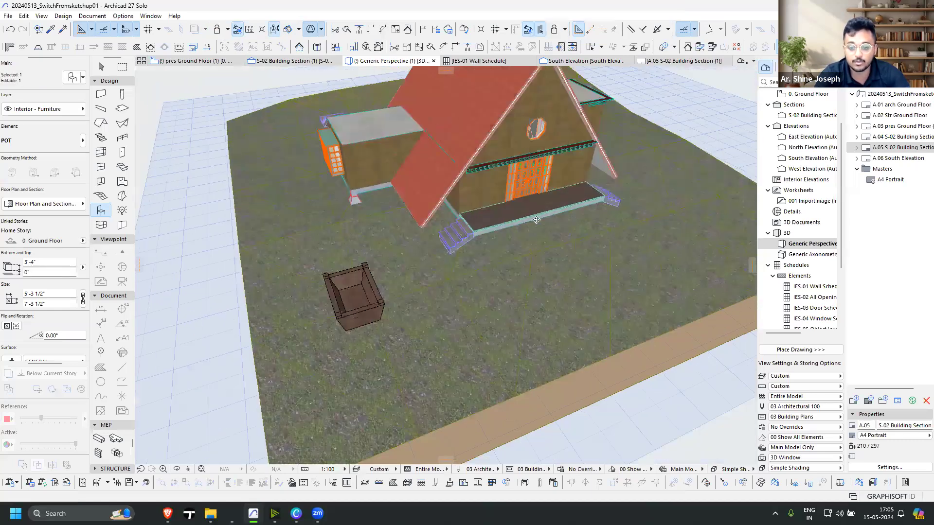
Undo the last POT placement on the terrain in front of the house
scroll(537, 199, "down", 5)
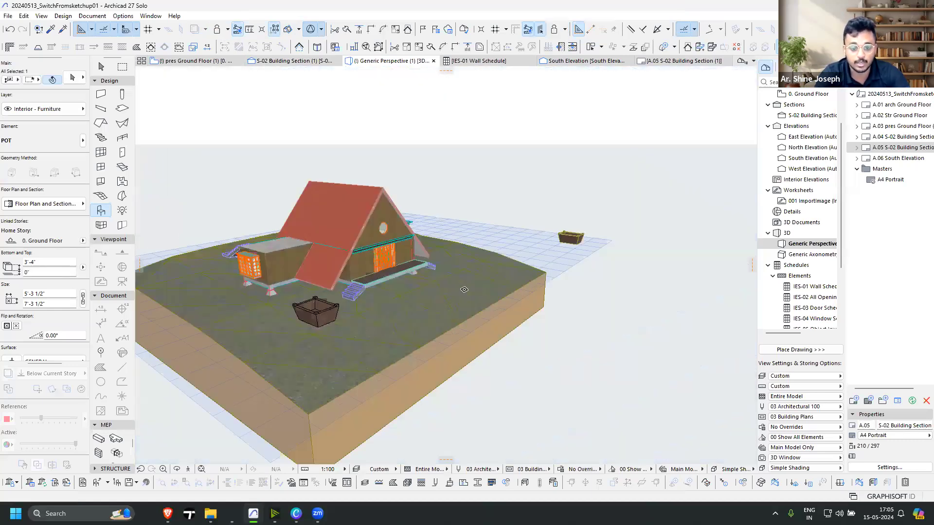
middle_click_drag(454, 267, 456, 311, "shift")
key("ctrl+z")
Set new objects to gravitate to the roof
left_click(217, 29)
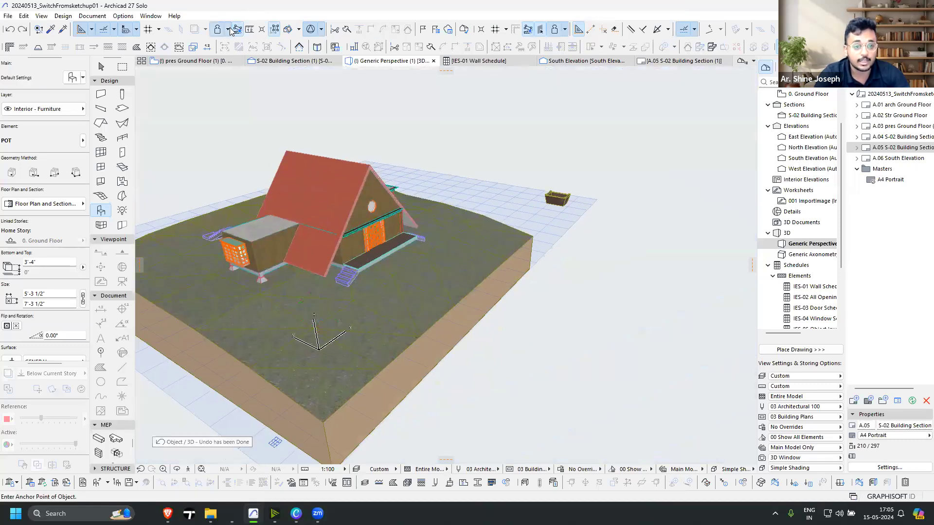
left_click(228, 30)
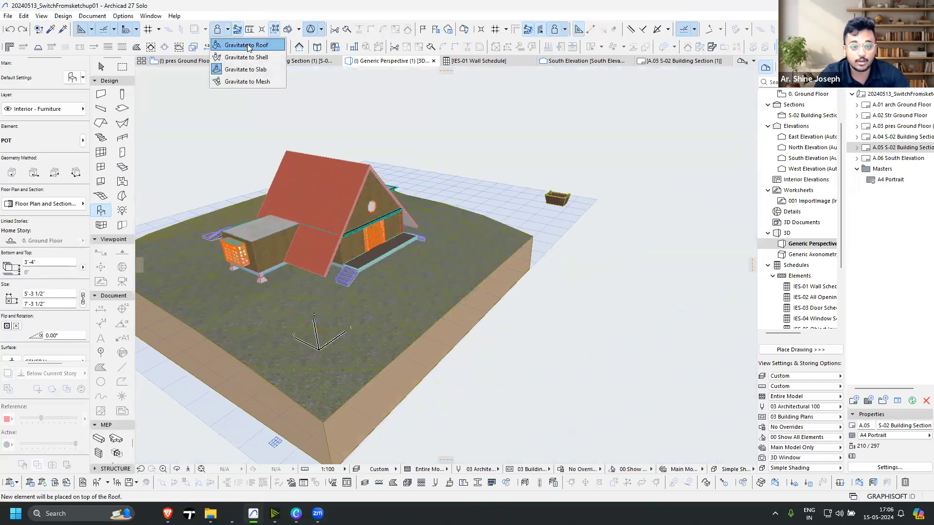
left_click(247, 45)
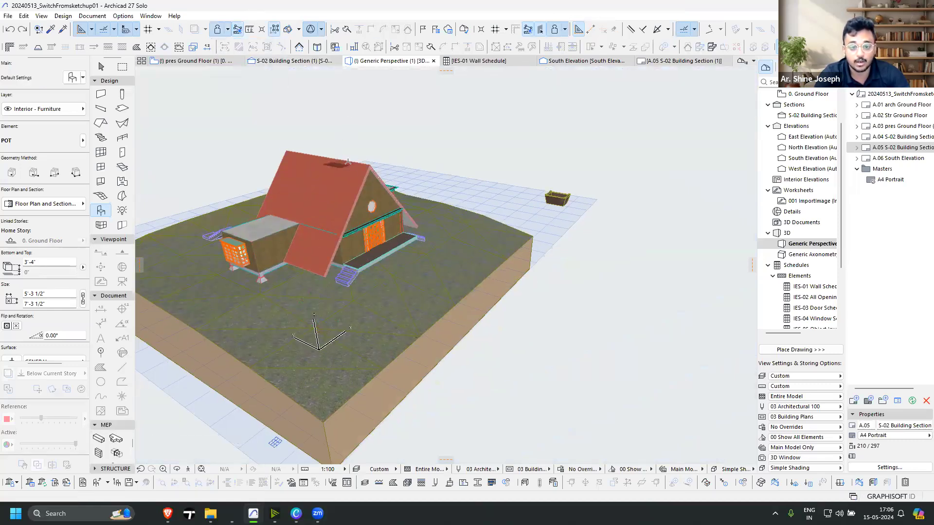
Set new objects to gravitate to the mesh and place POT objects on the terrain around the house
left_click(228, 29)
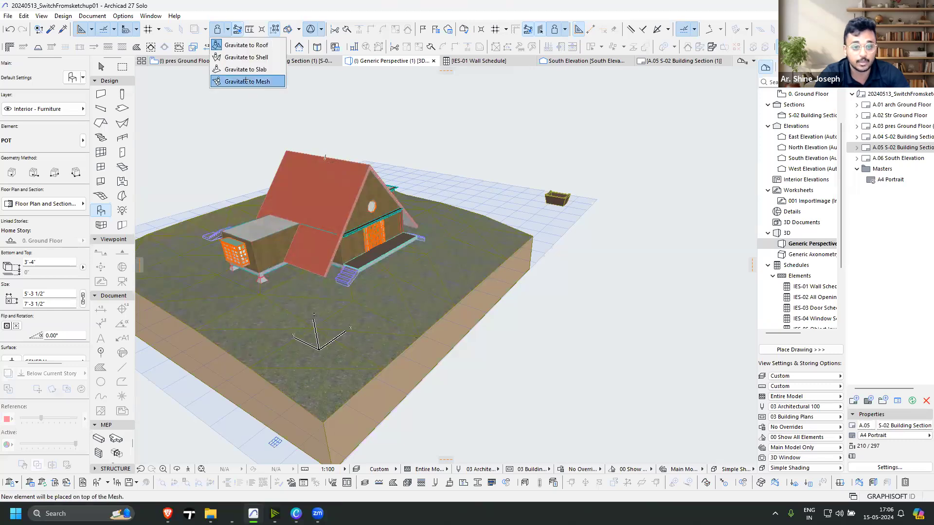
left_click(246, 82)
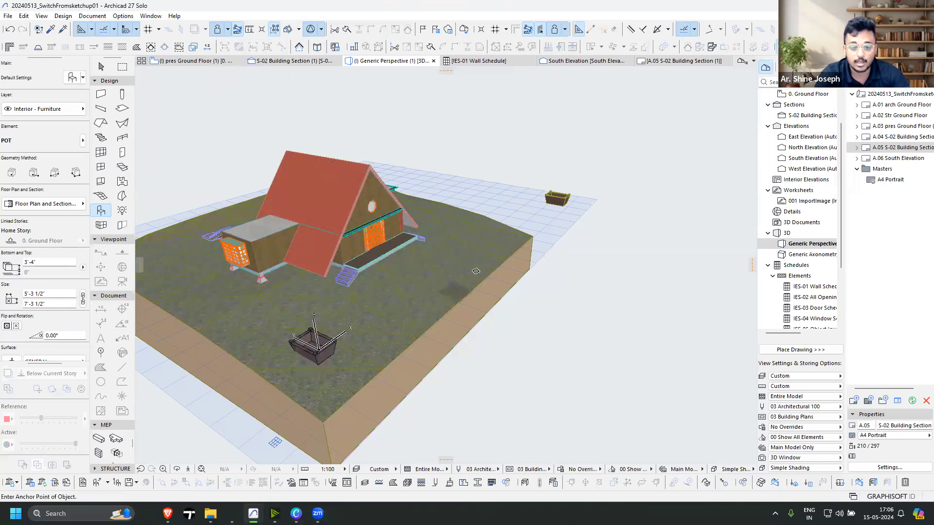
left_click(488, 234)
middle_click_drag(288, 328, 583, 357, "shift")
key("Escape")
left_click(646, 321)
left_click_drag(646, 321, 619, 326)
middle_click_drag(283, 243, 69, 73, "shift")
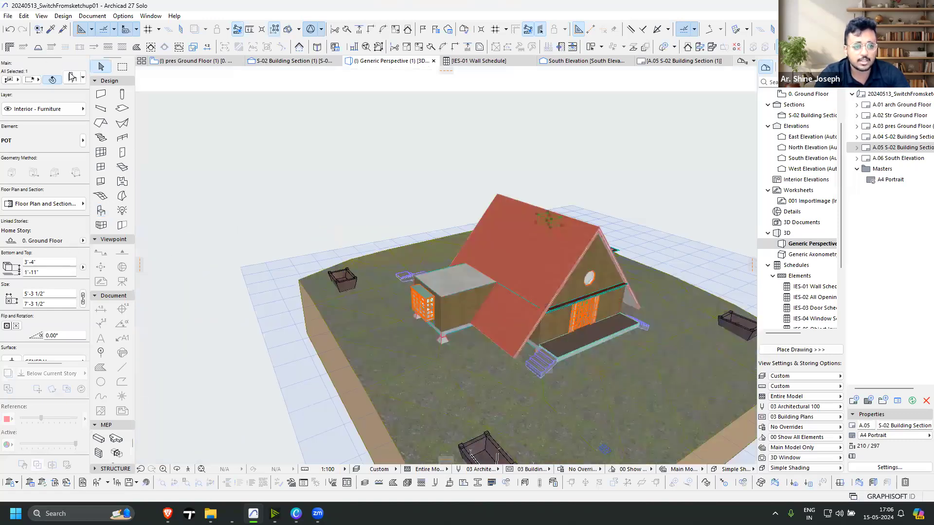
key("Escape")
Search the Object tool's default library parts for TREE and choose Tree Model Detailed 27
left_click(102, 210)
left_click(73, 77)
left_click(309, 29)
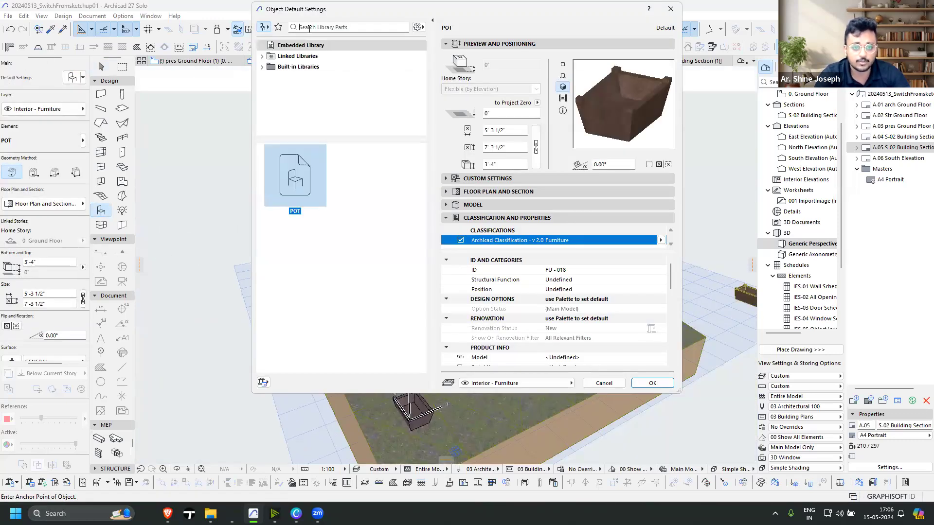
type("TREE")
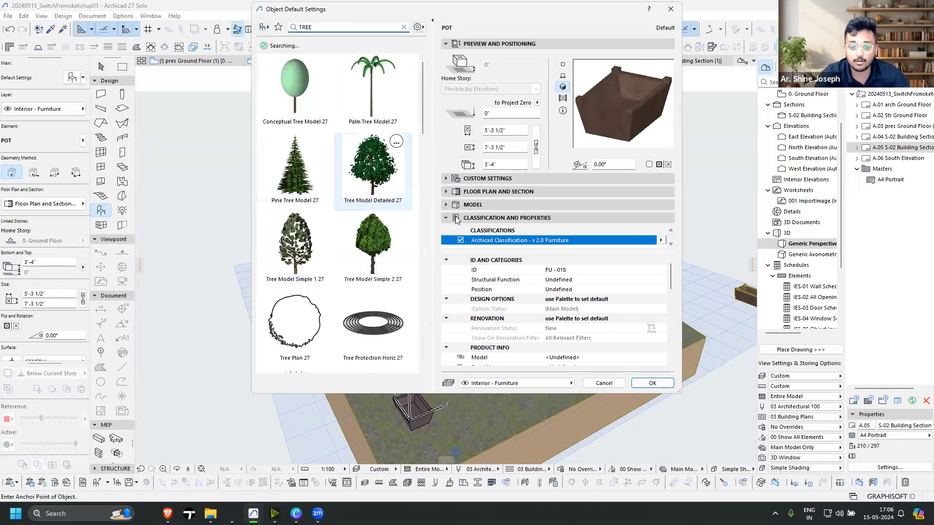
left_click(372, 165)
Reset the tree to the second shape in the upper row, review its trunk and crown settings, and accept the object defaults
left_click(486, 179)
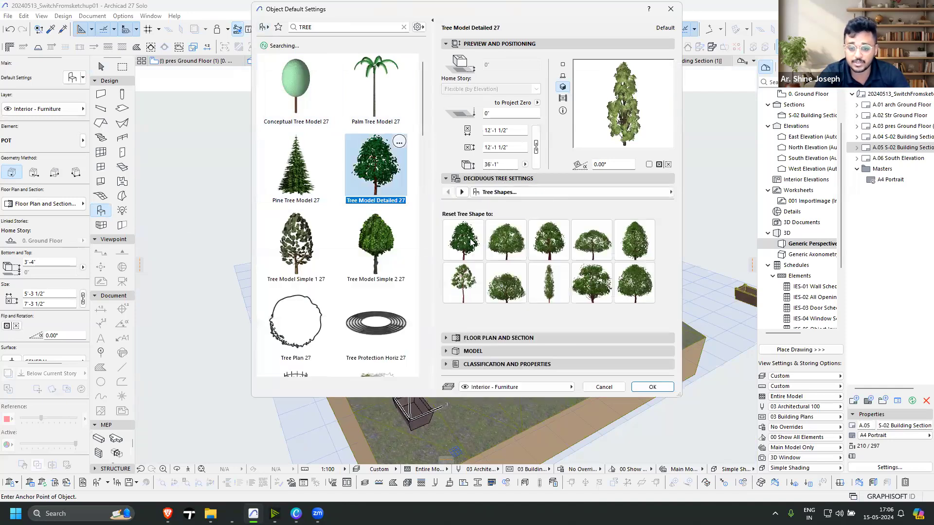
left_click(508, 243)
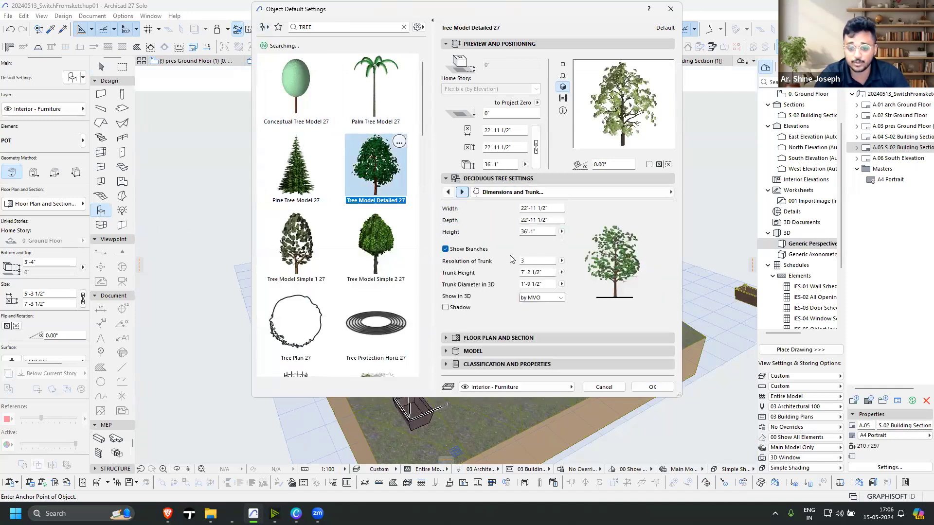
left_click(462, 192)
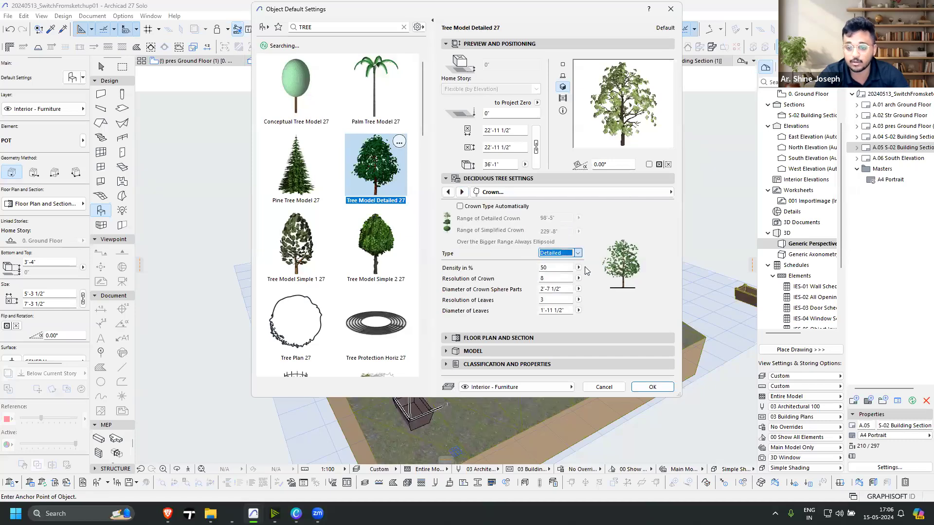
key("Return")
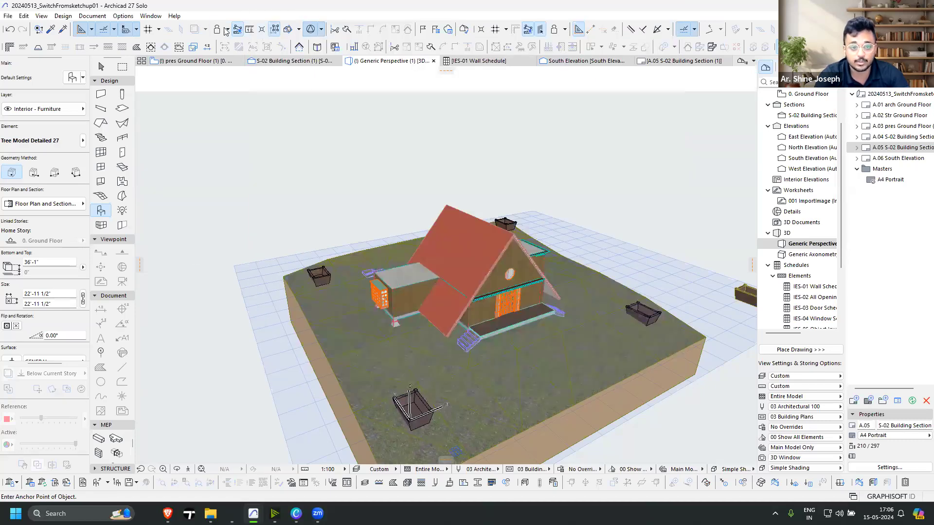
Turn on gravity to the mesh and place four Tree Model Detailed 27 objects on the terrain around the house
left_click(227, 29)
left_click(247, 81)
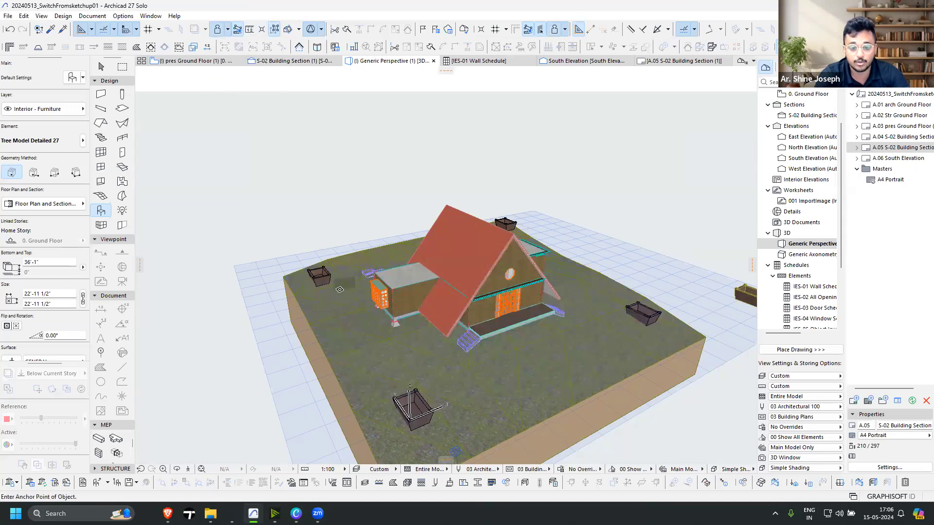
left_click(337, 302)
left_click(375, 387)
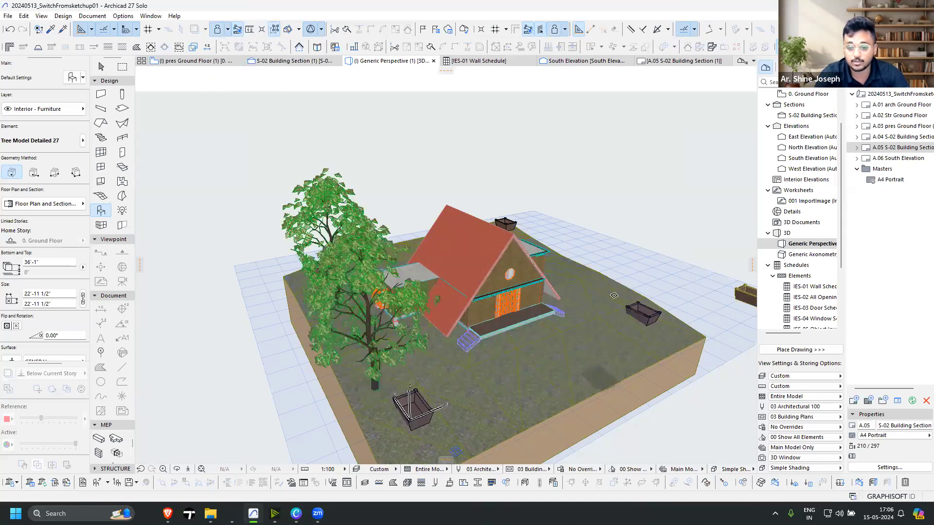
left_click(601, 377)
left_click(557, 259)
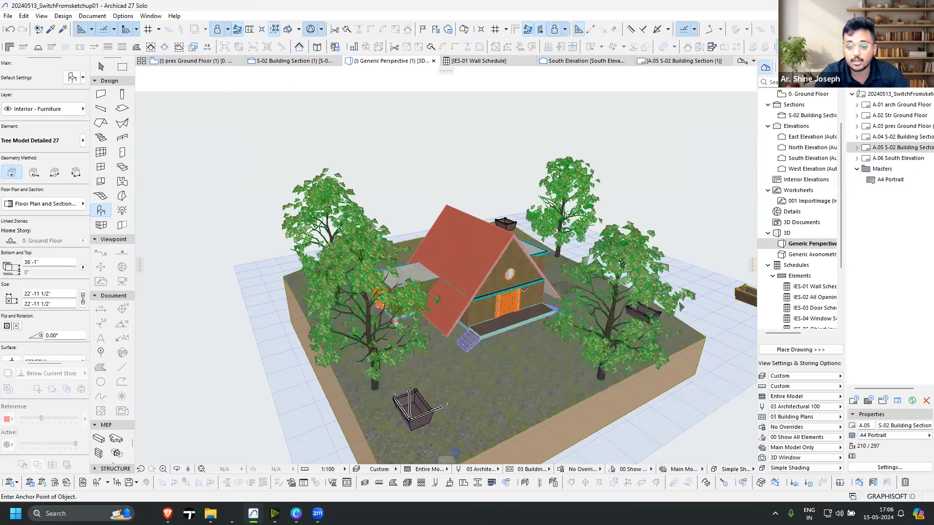
middle_click_drag(656, 301, 602, 298)
scroll(602, 298, "down", 3)
key("Escape")
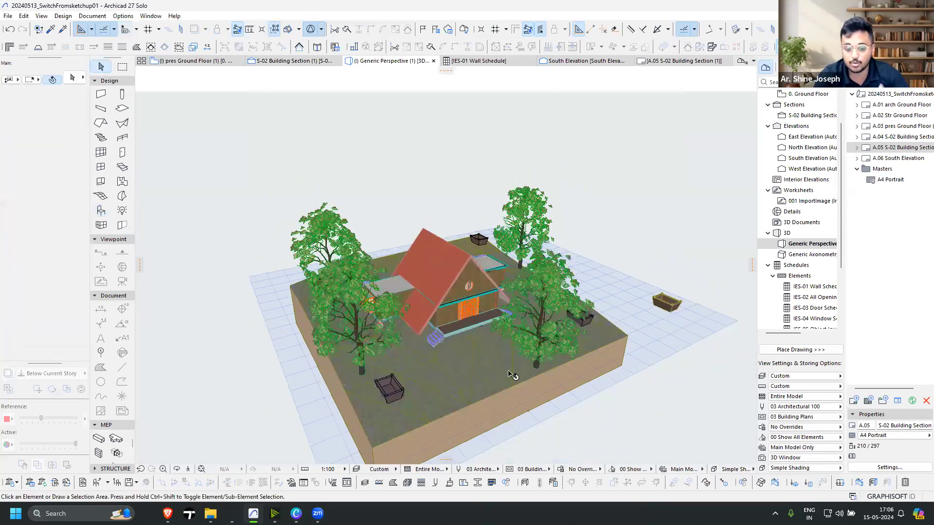
Examine the house with its trees and planters from several angles, ending at a low perspective near ground level
middle_click_drag(469, 328, 503, 331, "shift")
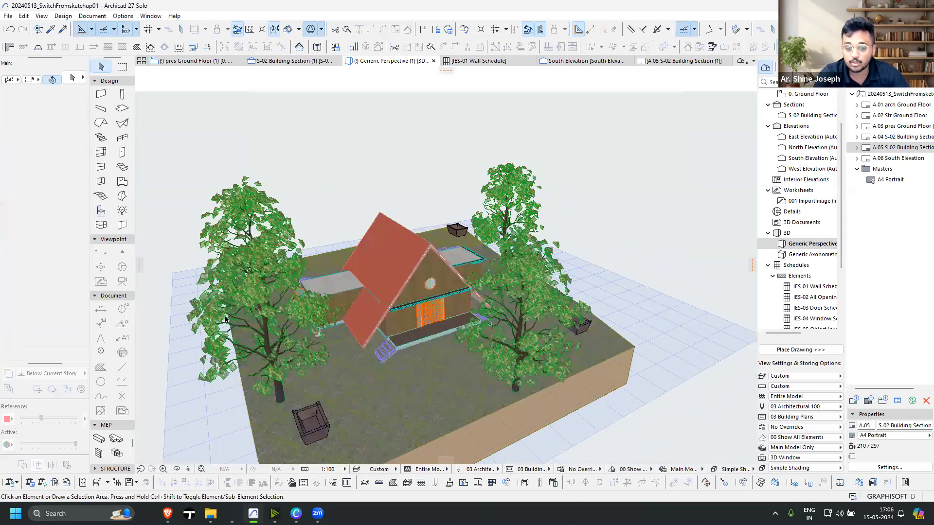
middle_click_drag(225, 319, 178, 286, "shift")
scroll(268, 286, "up", 2)
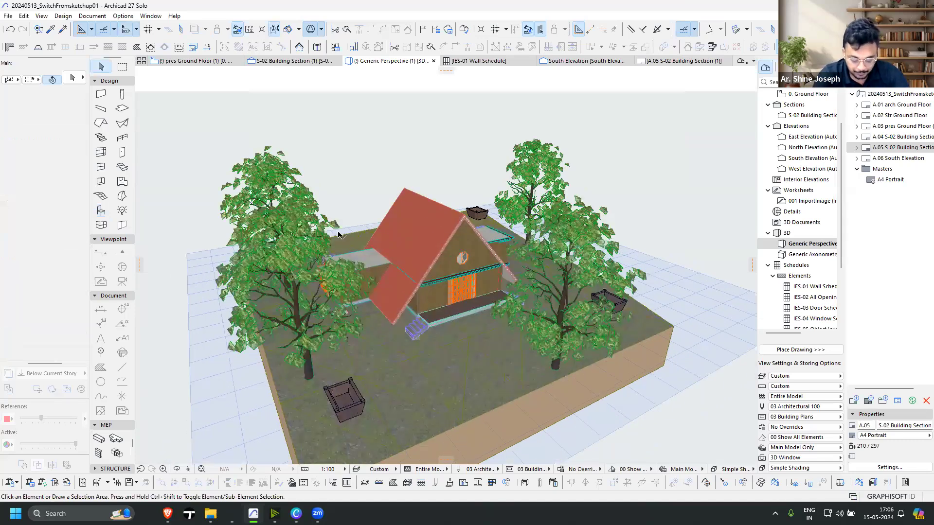
middle_click_drag(339, 235, 243, 96, "shift")
middle_click_drag(493, 171, 266, 390, "shift")
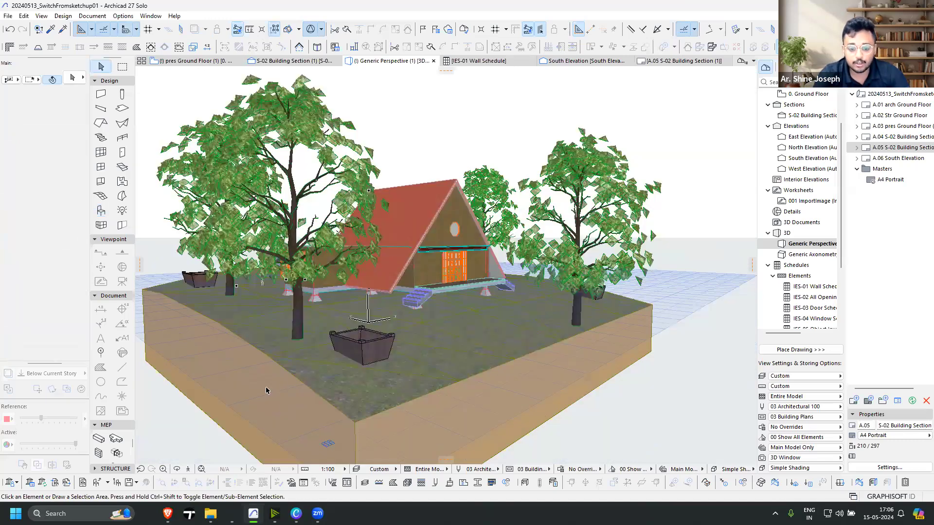
In the ground floor plan, label the column at the house's front corner beside the dining area, showing the hidden Annotation - Label layer
key("F2")
scroll(365, 244, "down", 1)
scroll(331, 233, "down", 3)
scroll(267, 262, "up", 2)
scroll(484, 351, "up", 3)
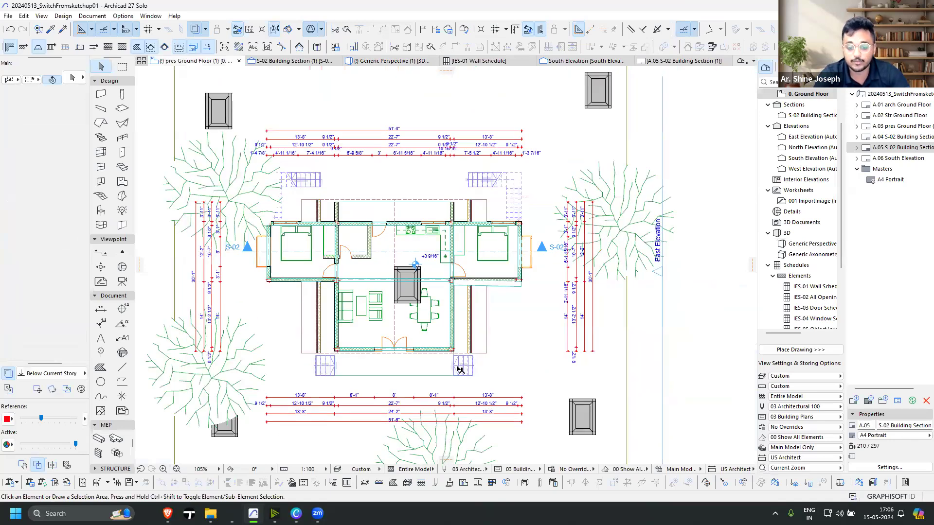
scroll(539, 391, "up", 2)
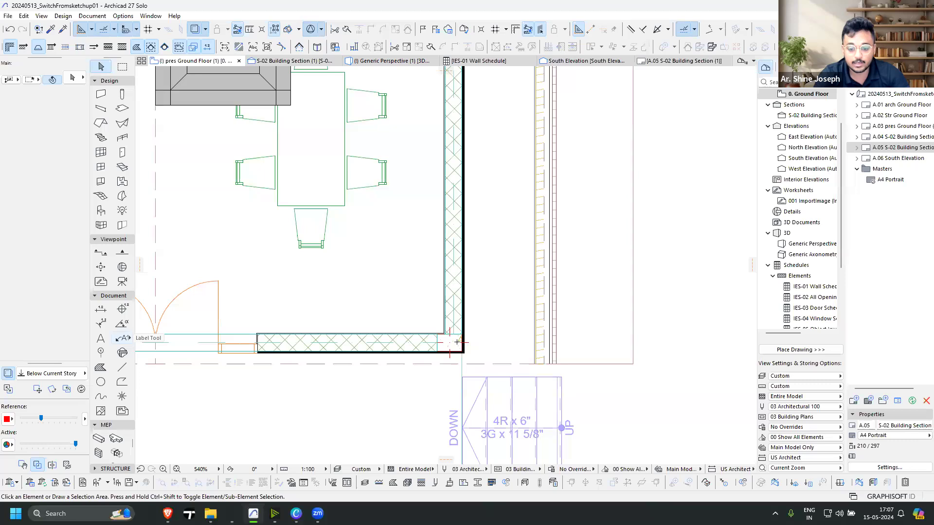
left_click(450, 342)
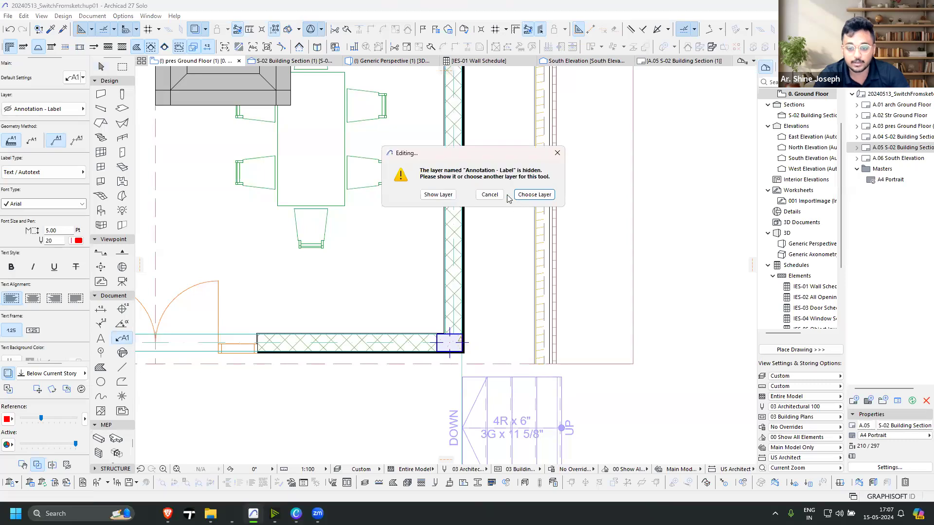
left_click(438, 195)
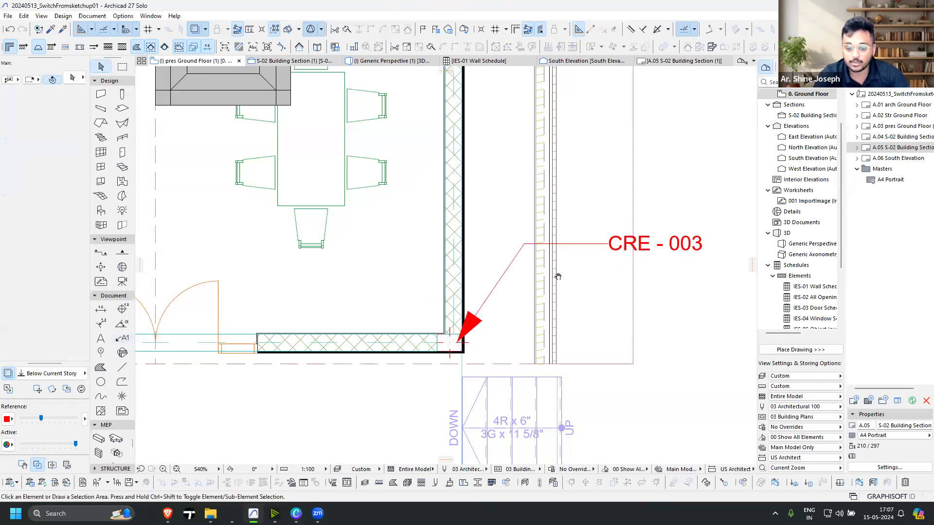
Move the bend of the column label's leader slightly downward together with its text
middle_click_drag(558, 276, 443, 283)
scroll(408, 266, "up", 1)
left_click(409, 247)
left_click(409, 248)
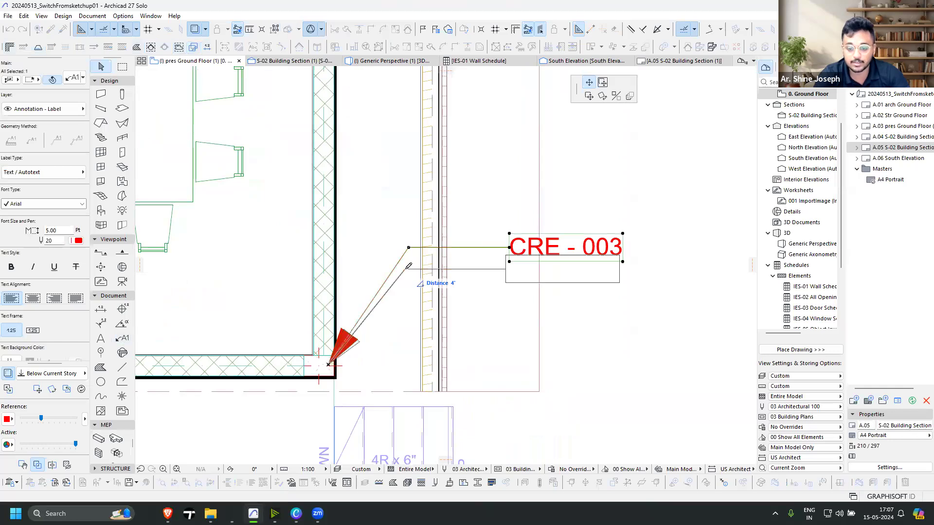
left_click(406, 269)
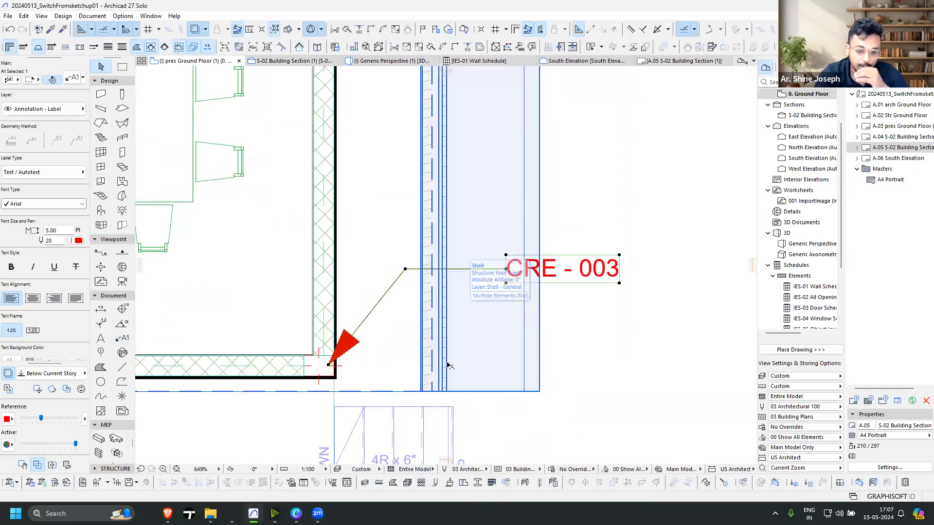
Edit the column label's text and insert the Height autotext from General Parameters after the element ID
double_click(584, 271)
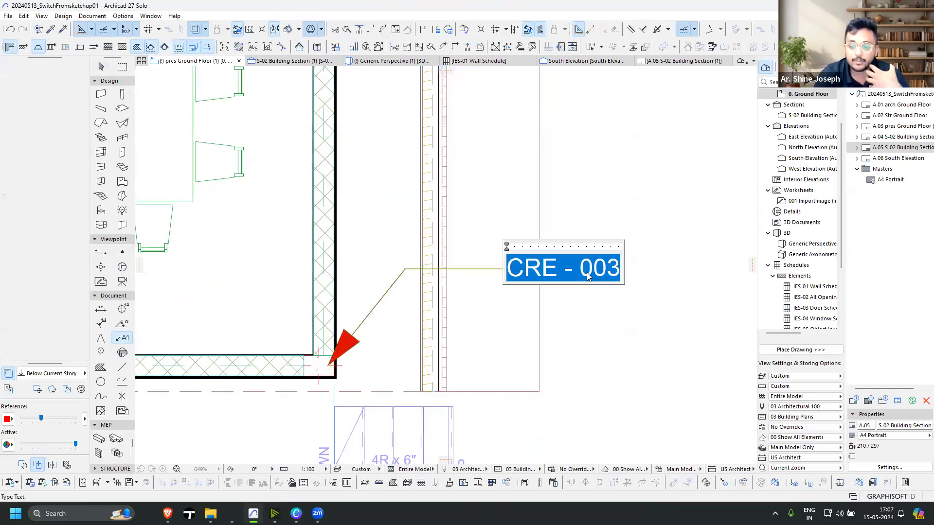
left_click(619, 266)
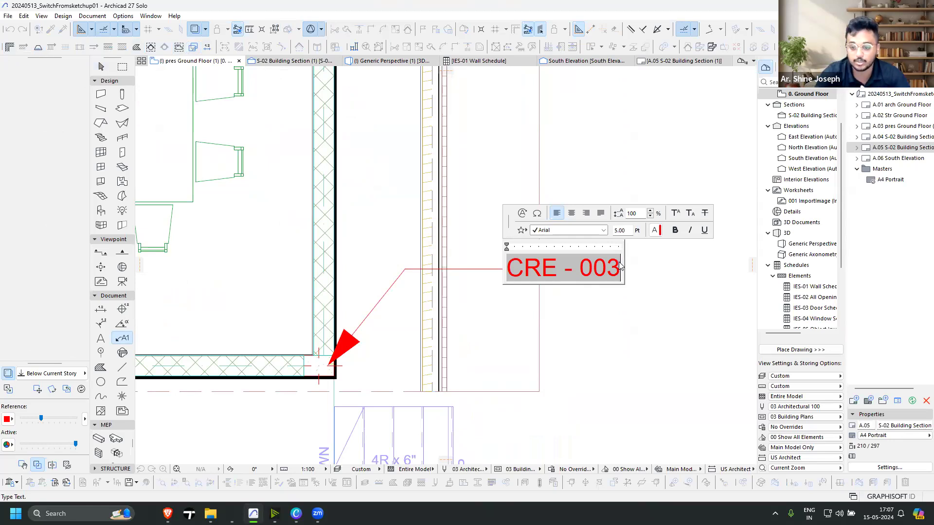
left_click(524, 212)
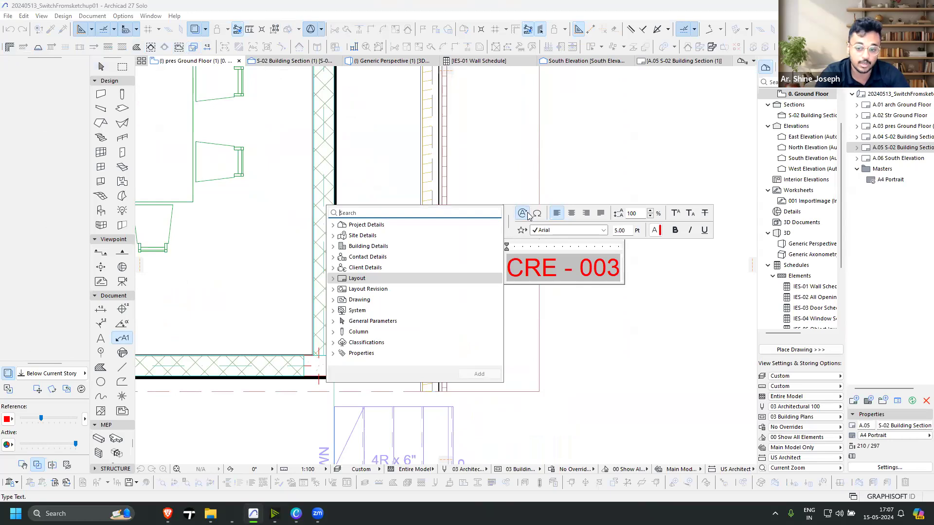
left_click(524, 213)
left_click(524, 213)
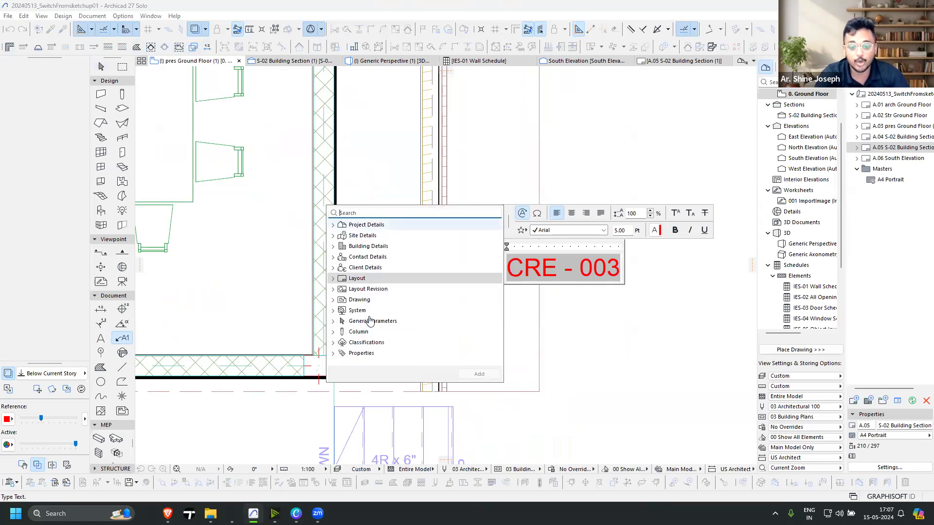
left_click(334, 321)
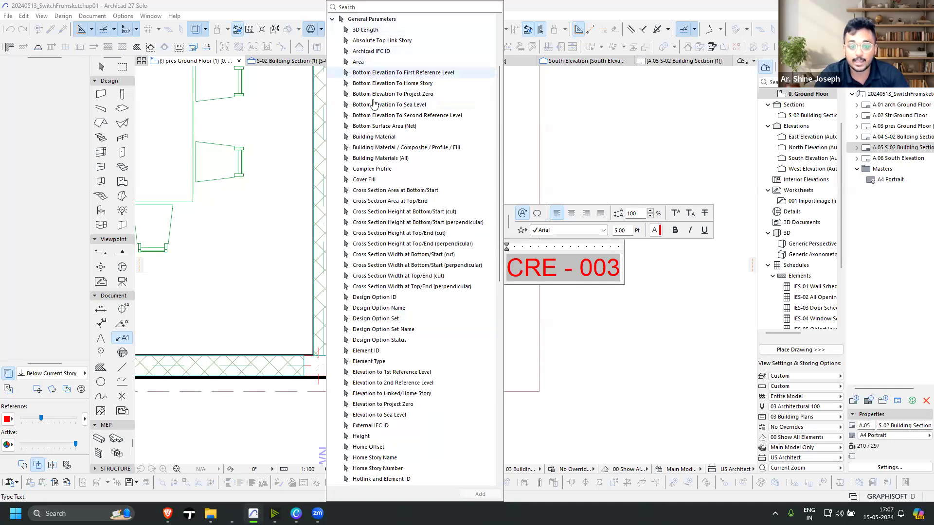
scroll(388, 327, "down", 1)
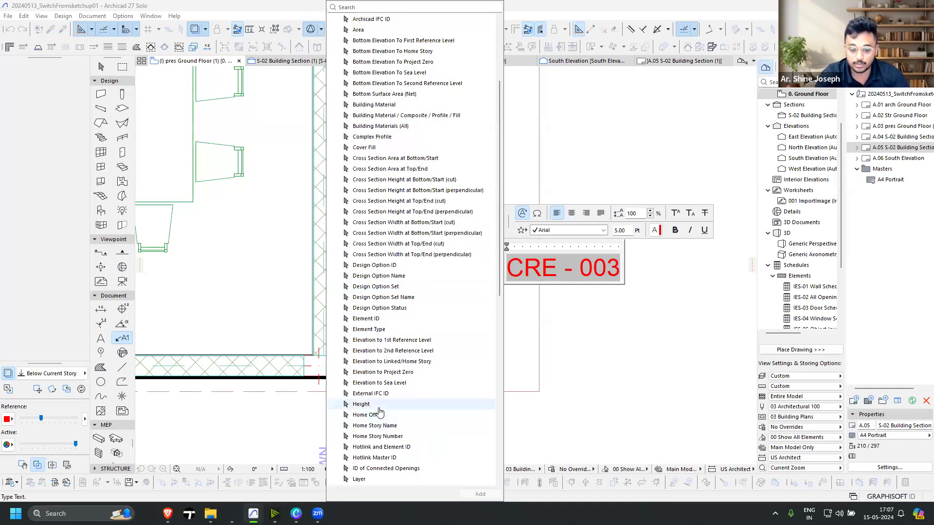
double_click(368, 405)
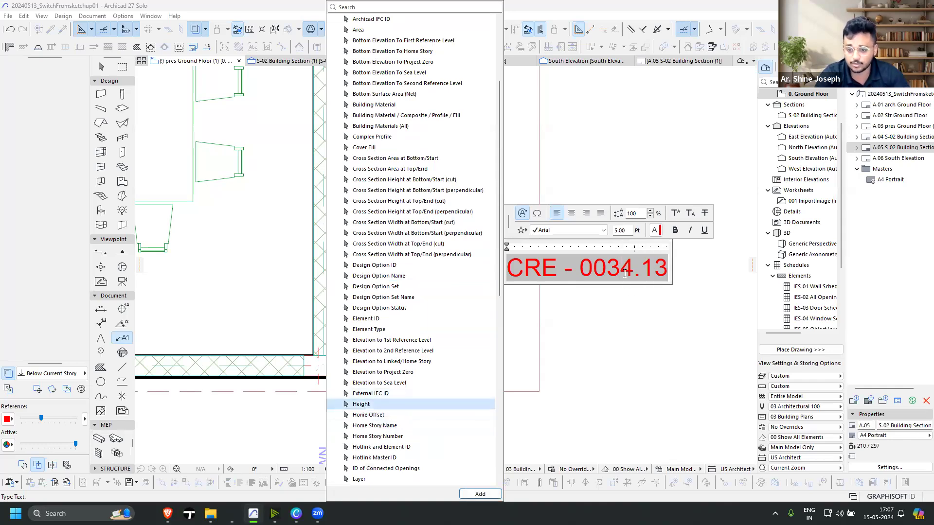
Move the height autotext onto a second line of the column label and give it the prefix "HE:" and the suffix "M"
left_click(622, 267)
key("Return")
double_click(534, 291)
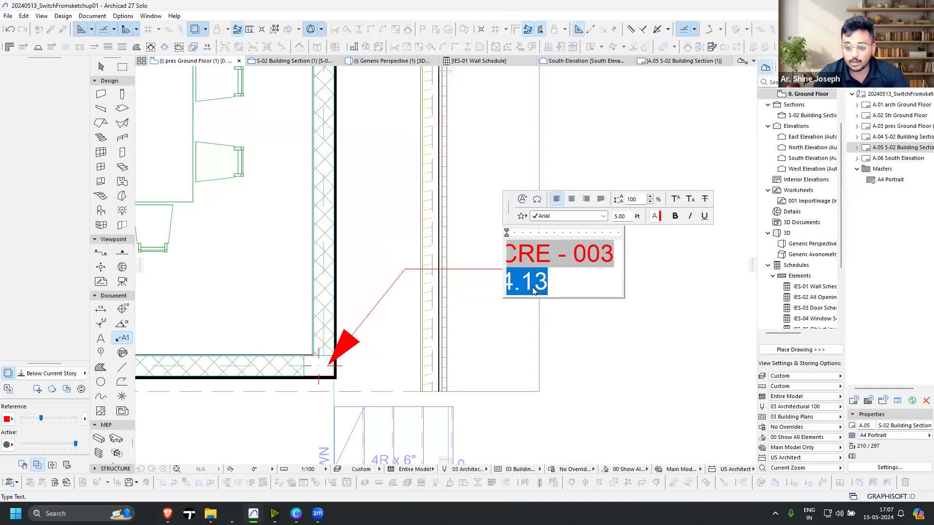
left_click(512, 286)
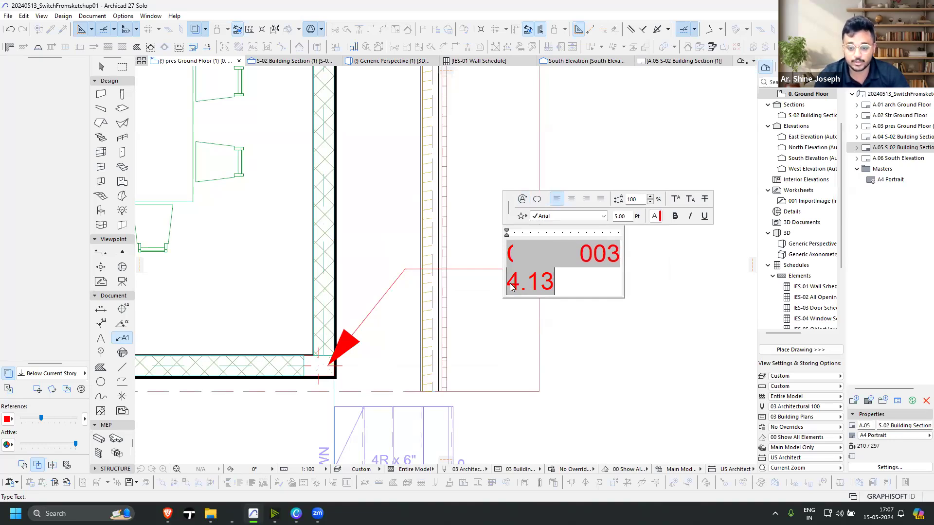
type("HEIGH")
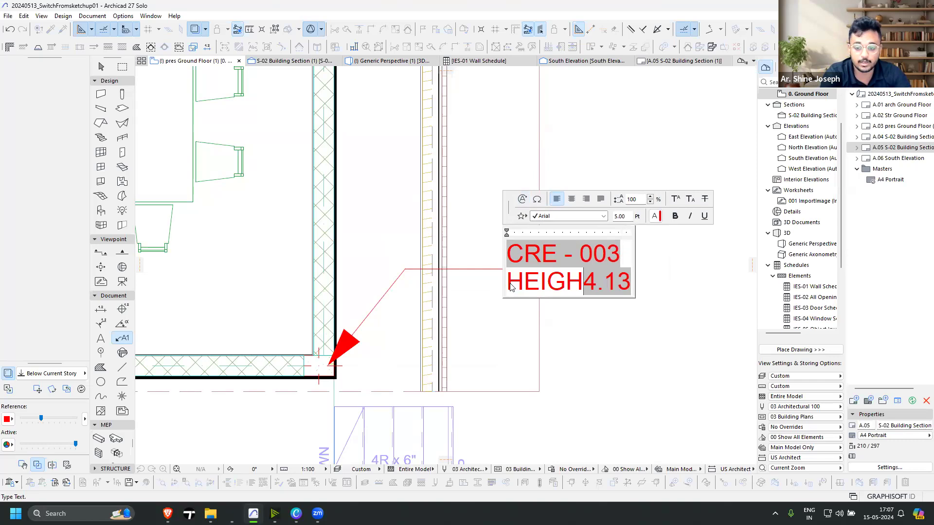
key("BackSpace")
key("BackSpace")
key("BackSpace")
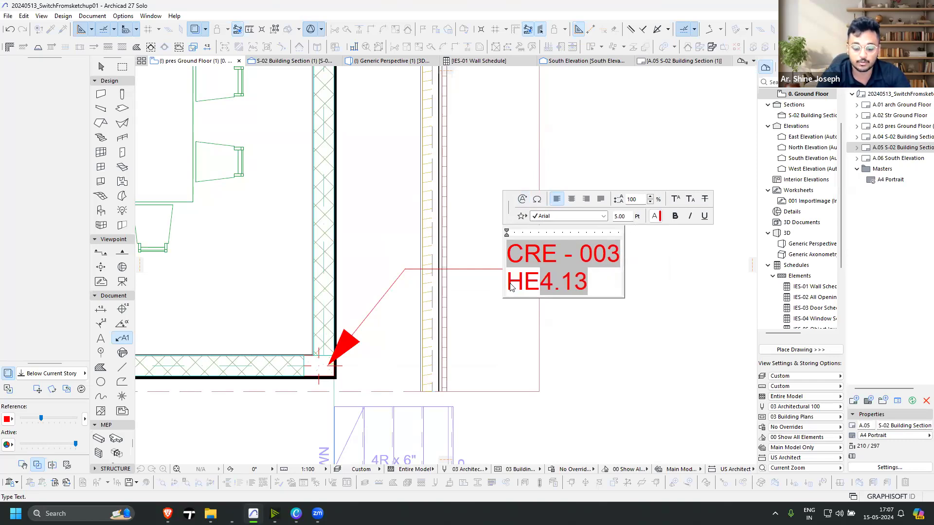
type(":")
left_click(596, 281)
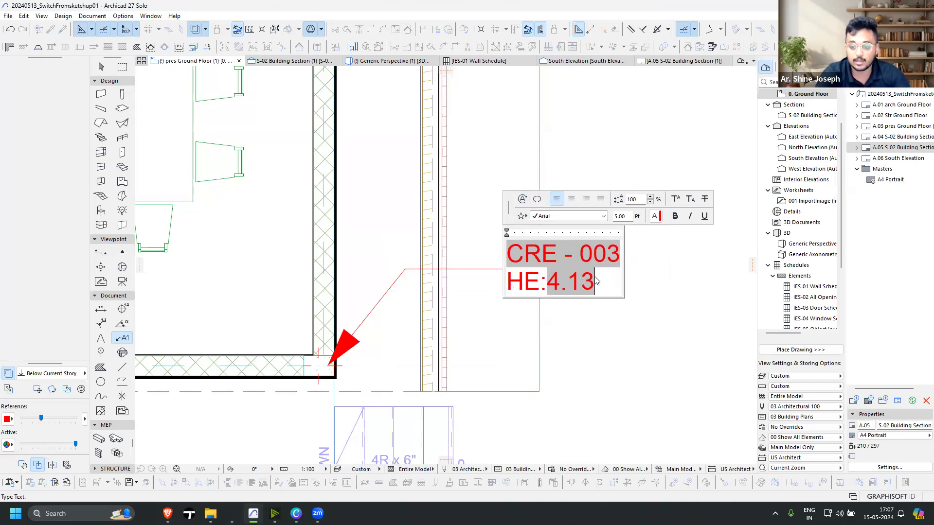
type("M")
Insert the Volume (Net) autotext from General Parameters on a third line of the column label
key("Return")
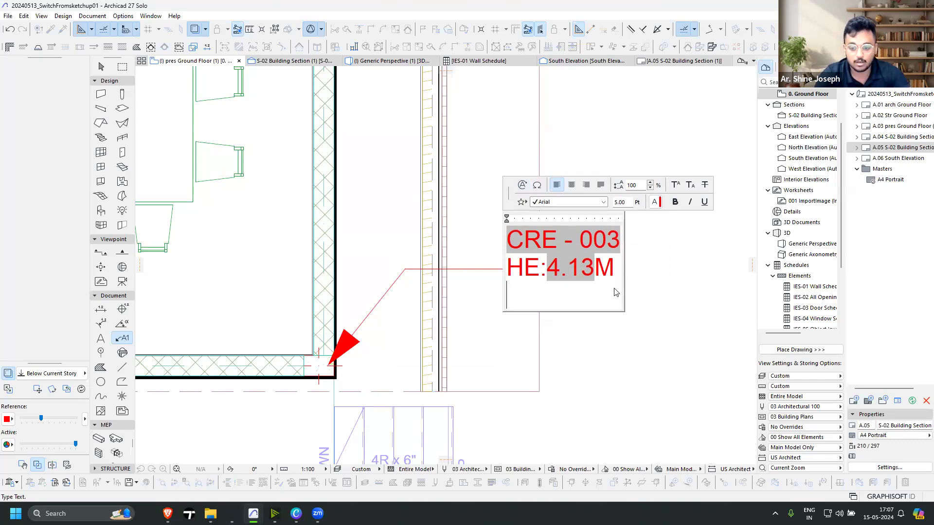
left_click(522, 185)
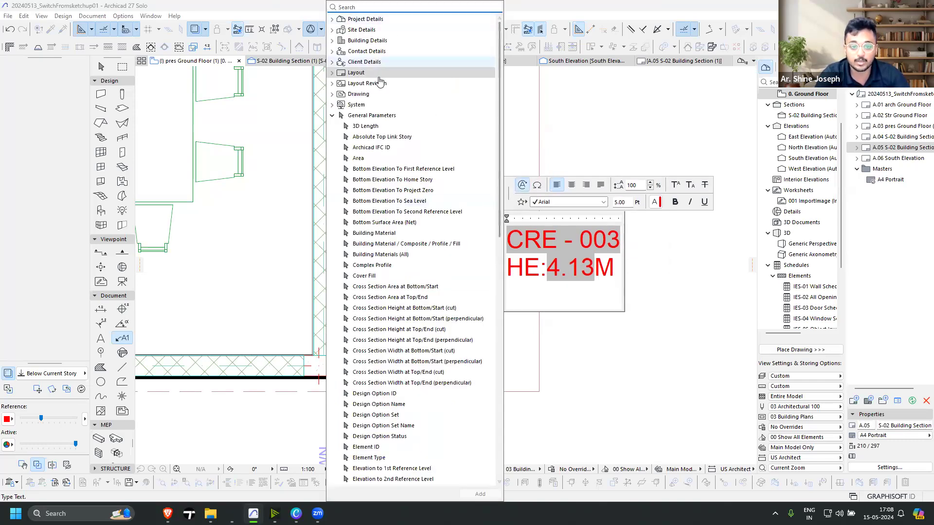
scroll(401, 326, "down", 4)
scroll(402, 325, "down", 12)
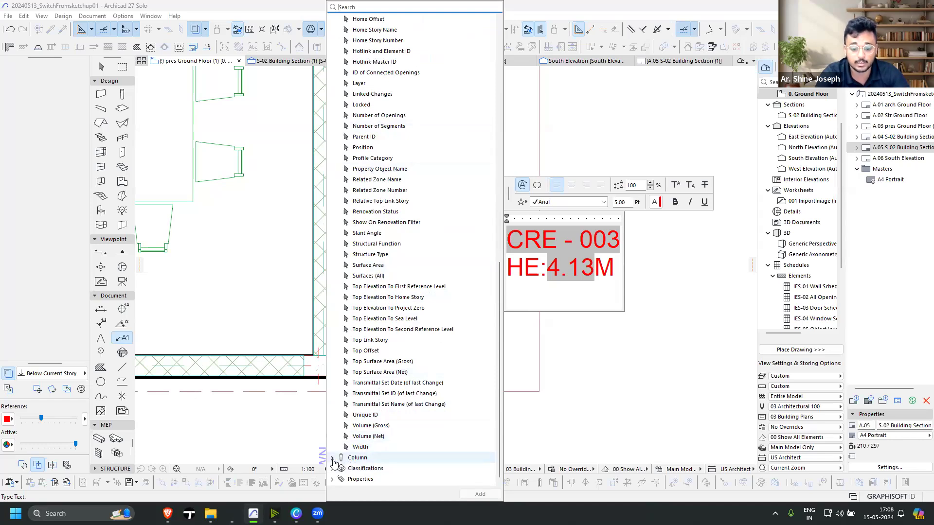
left_click(332, 458)
scroll(389, 241, "up", 1)
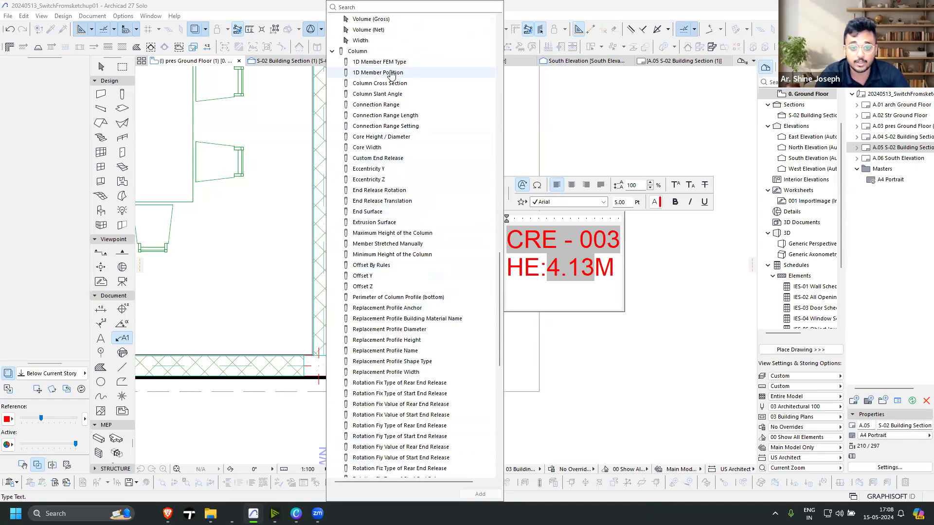
scroll(351, 277, "down", 5)
scroll(369, 146, "up", 11)
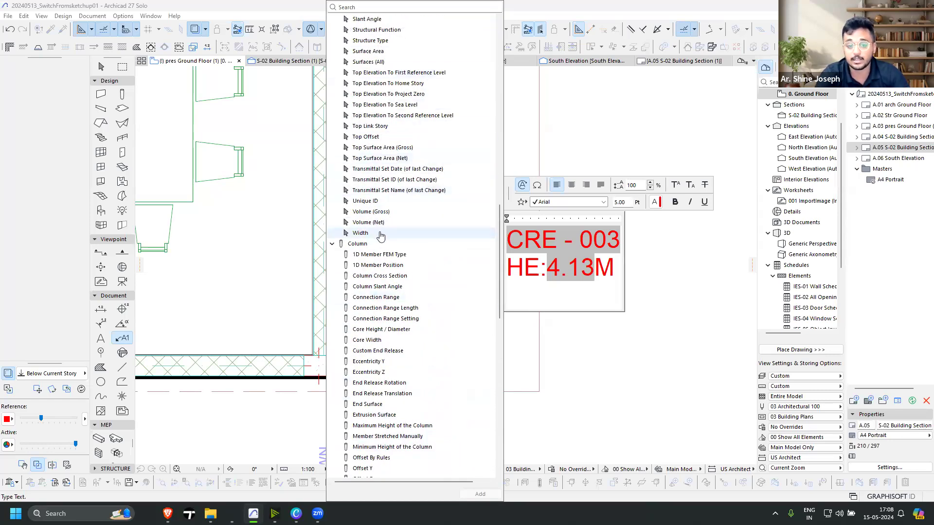
double_click(369, 222)
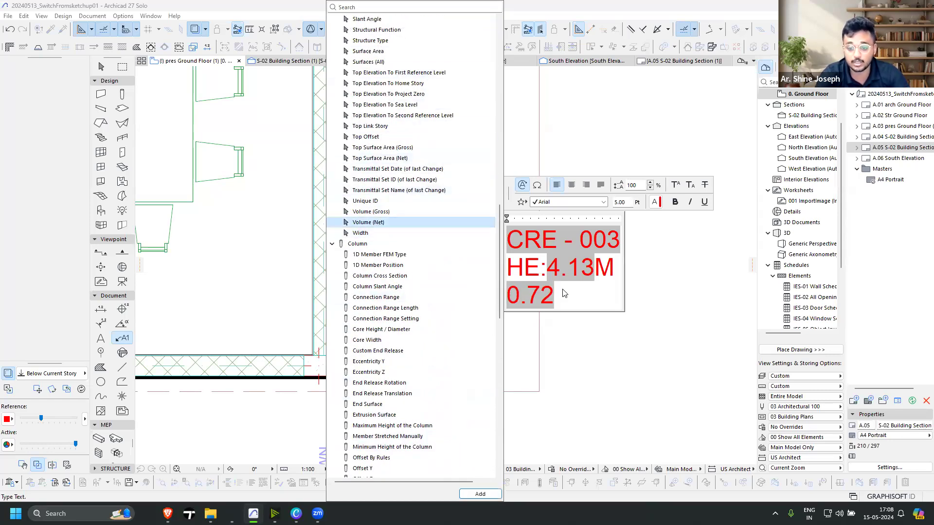
Give the volume autotext the prefix "VOL:" and the suffix "M3" with the 3 in superscript, and finish the label text
left_click(516, 298)
left_click(510, 297)
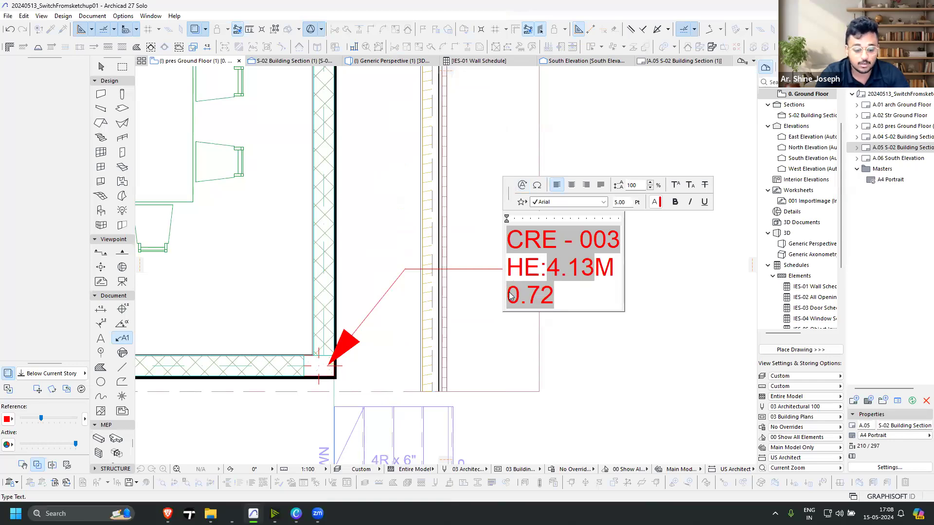
type("VOL:")
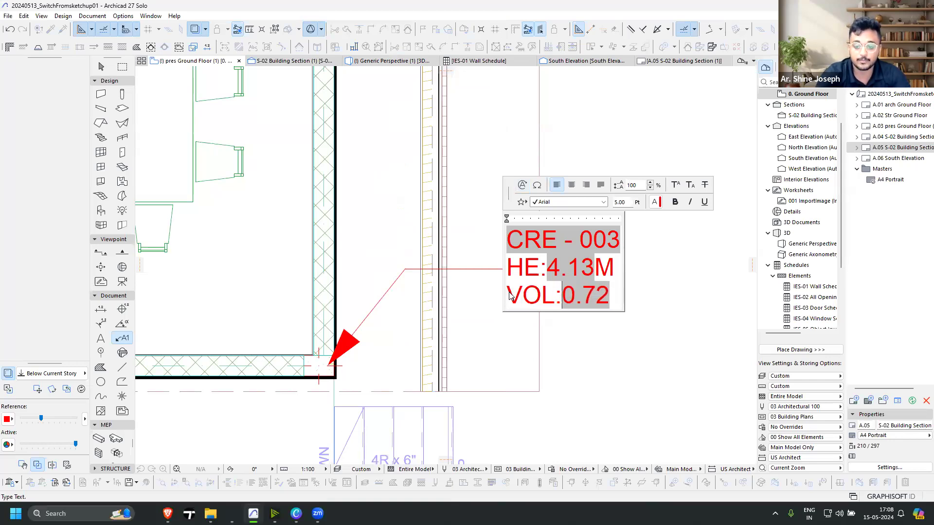
left_click(614, 301)
type("M3")
key("shift+Left")
left_click(675, 185)
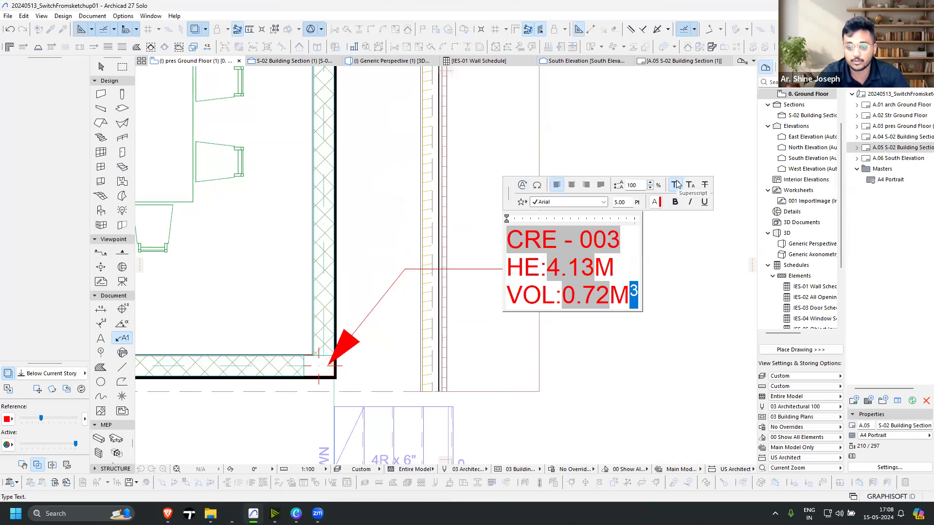
left_click(672, 278)
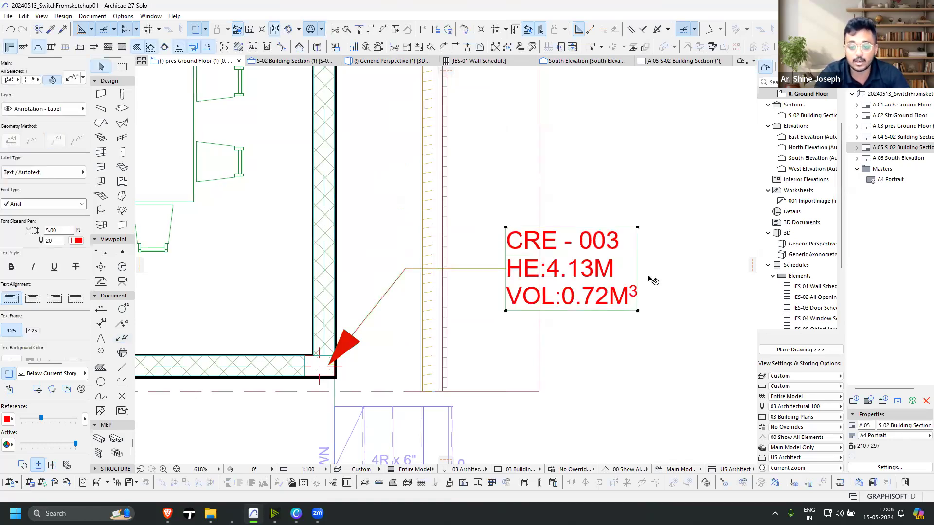
Deselect the column label and examine its legibility and position within the ground floor plan
scroll(652, 275, "down", 2)
key("Escape")
scroll(614, 262, "down", 2)
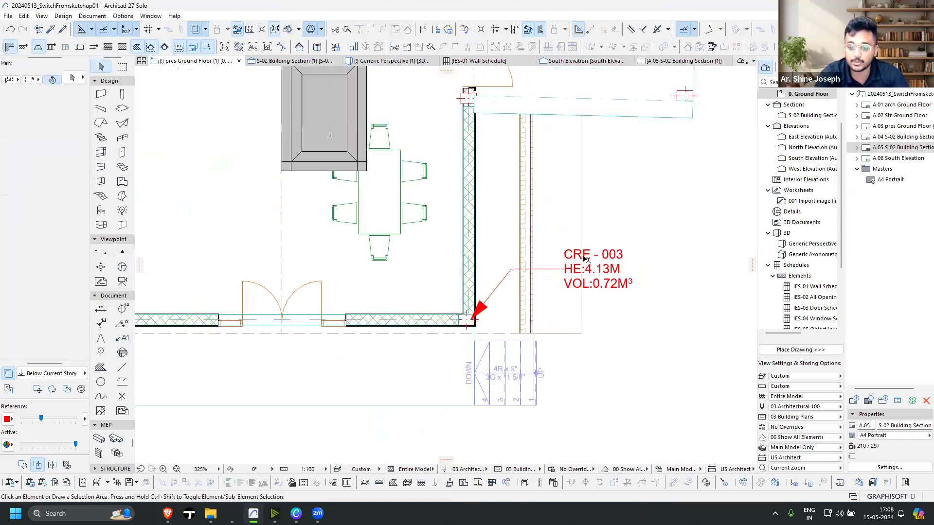
scroll(586, 265, "down", 3)
scroll(574, 296, "down", 5)
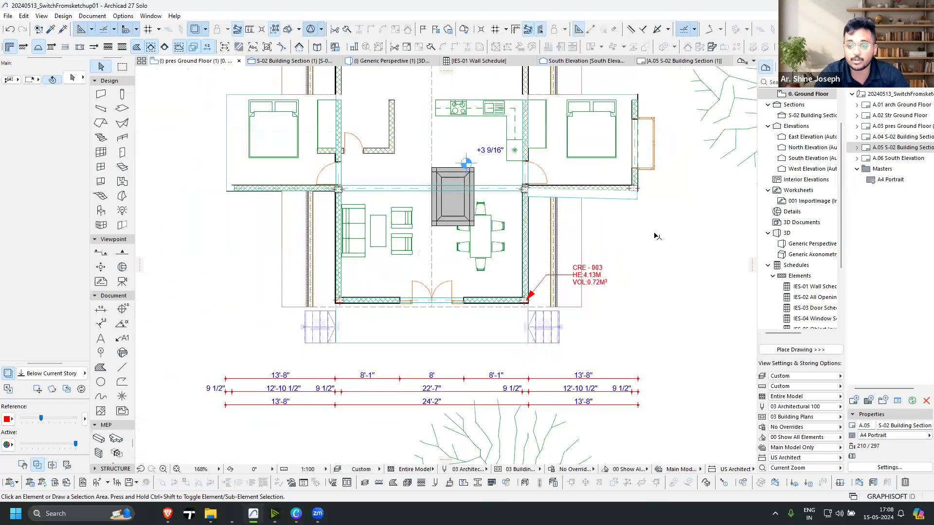
scroll(559, 228, "up", 7)
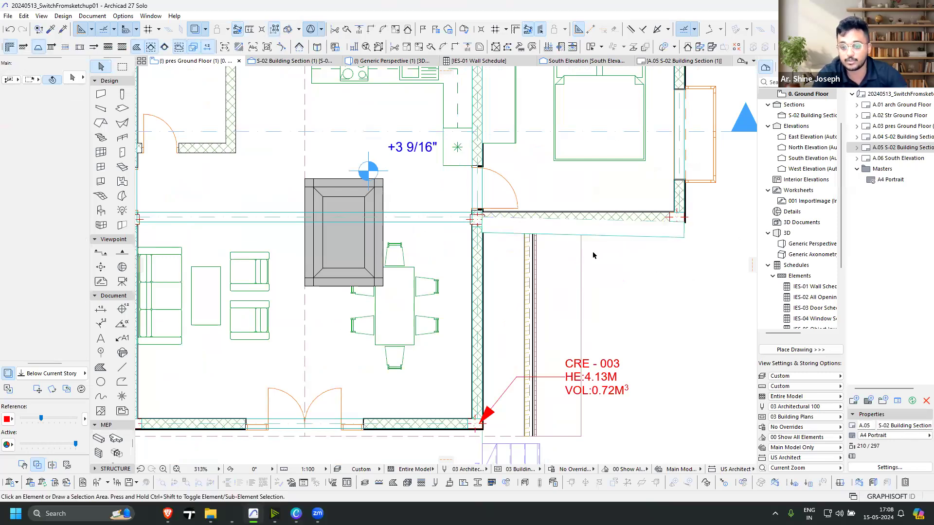
scroll(663, 272, "up", 1)
scroll(663, 277, "down", 2)
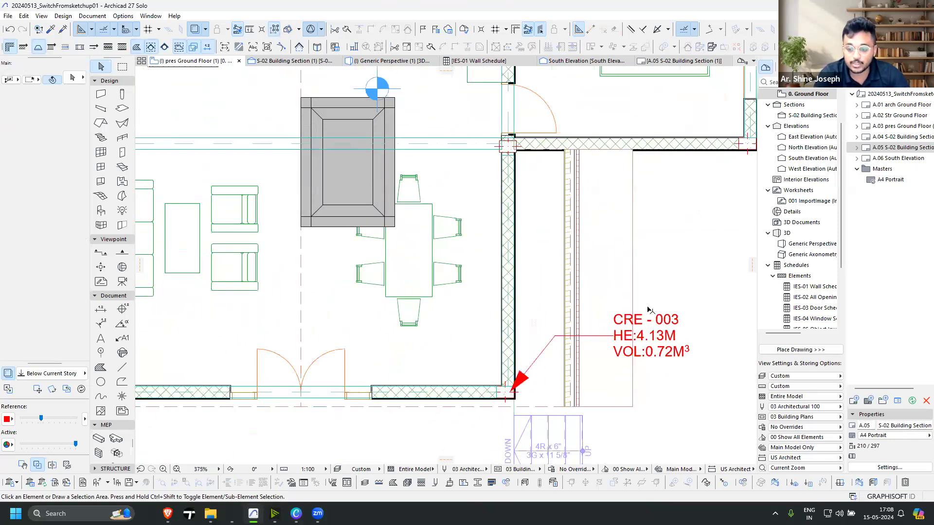
scroll(667, 302, "down", 3)
Delete the grey rectangular element that overlaps the dining table in the plan
left_click(666, 302)
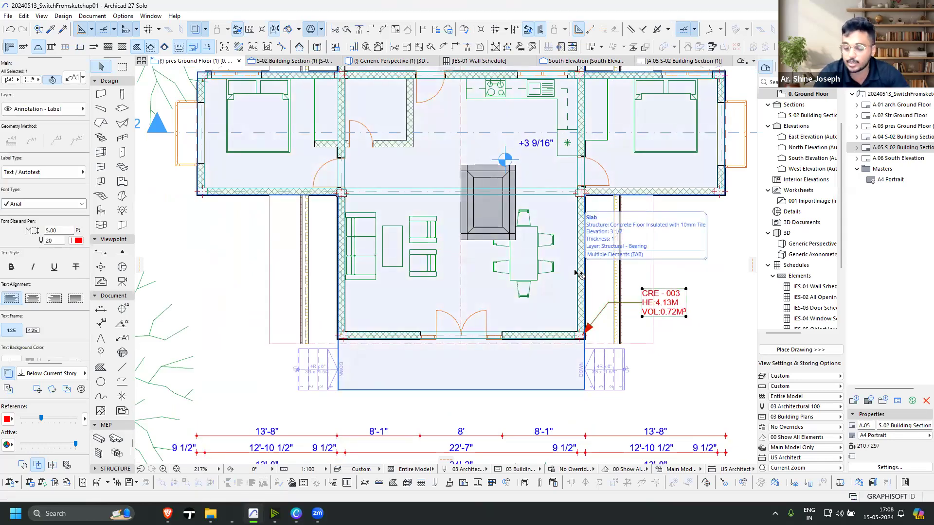
left_click(486, 209)
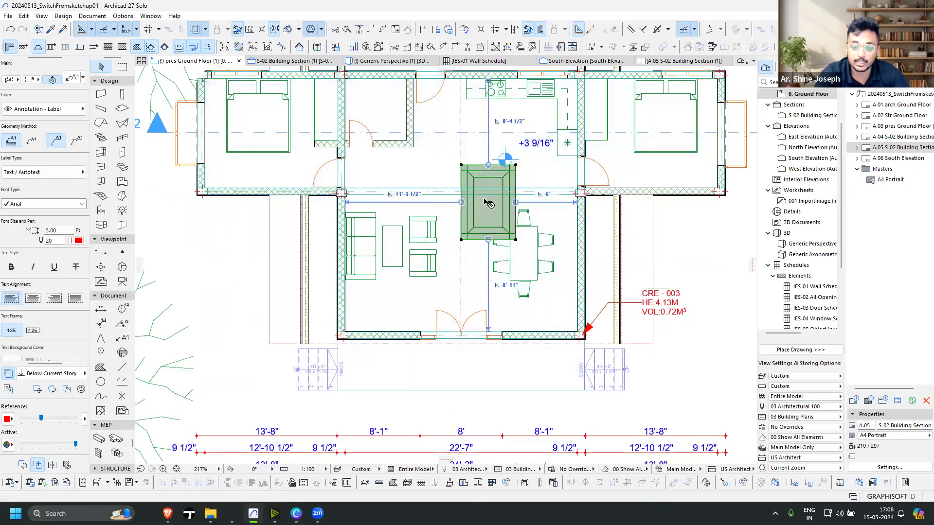
key("Delete")
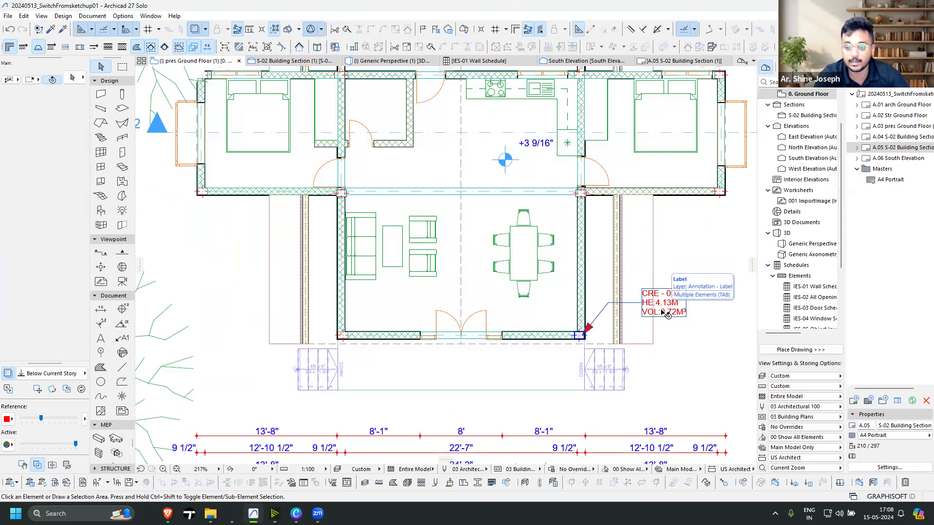
Pick up the column label's settings as the label defaults and save them as a favorite named "001 COL ANN"
middle_click_drag(411, 271, 415, 329)
left_click(668, 361, "alt")
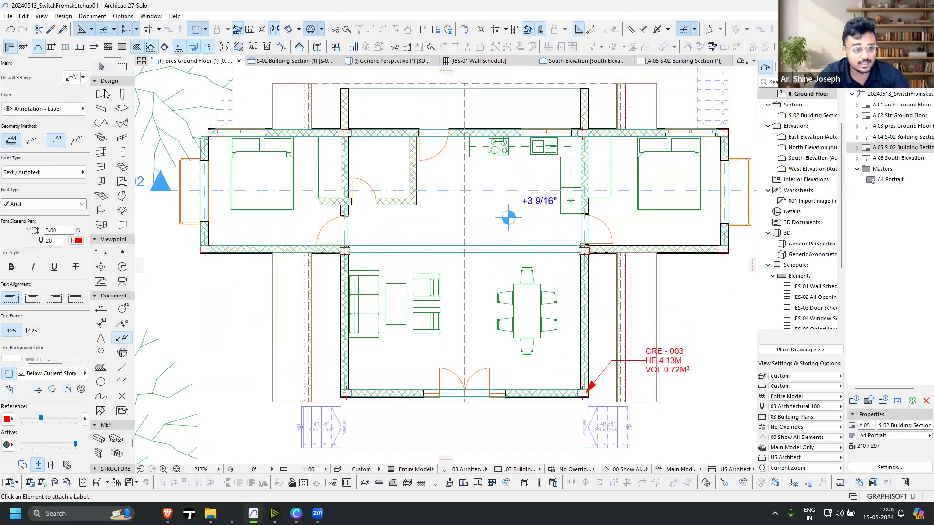
left_click(101, 67)
left_click(673, 359)
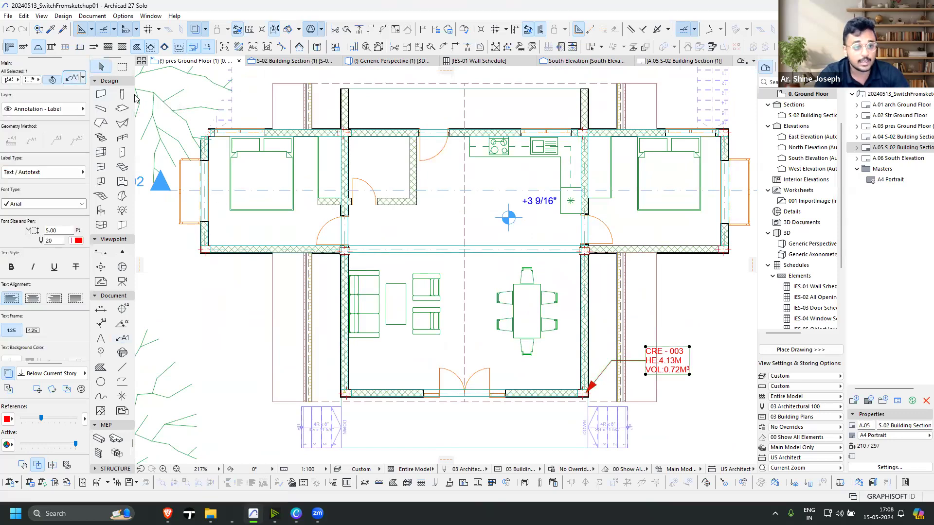
key("ctrl+t")
left_click(358, 39)
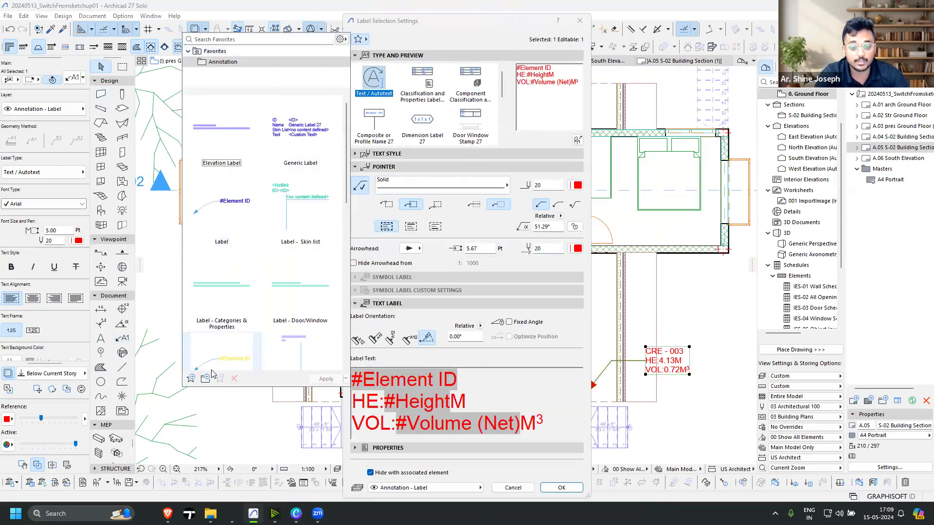
left_click(192, 378)
type("001 COL ANN")
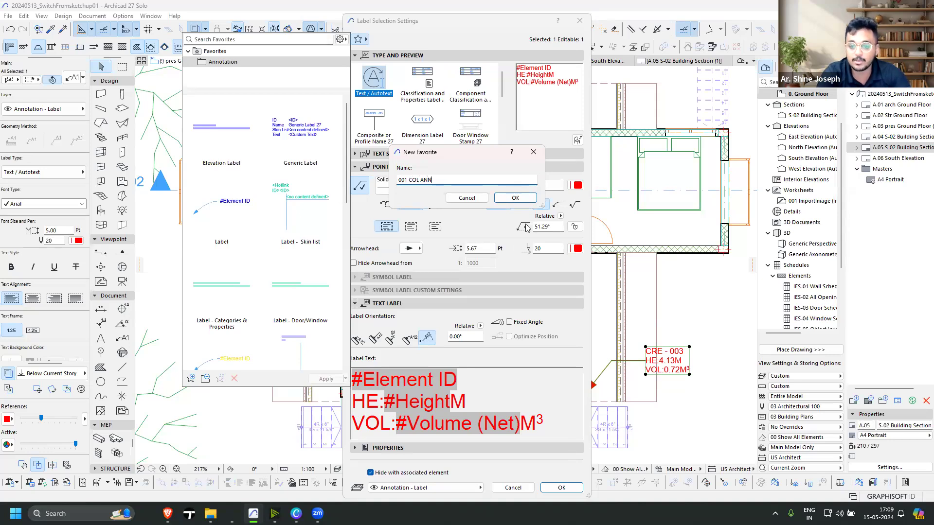
left_click(516, 198)
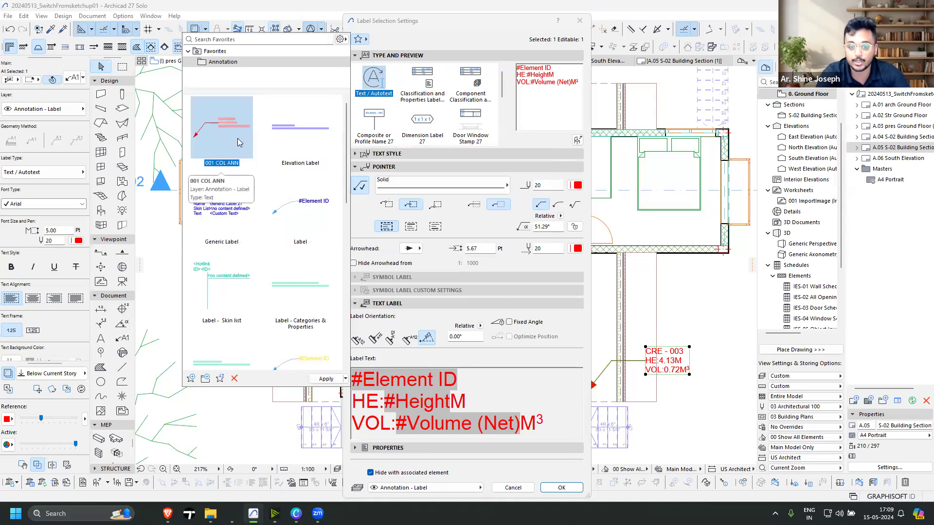
left_click(567, 488)
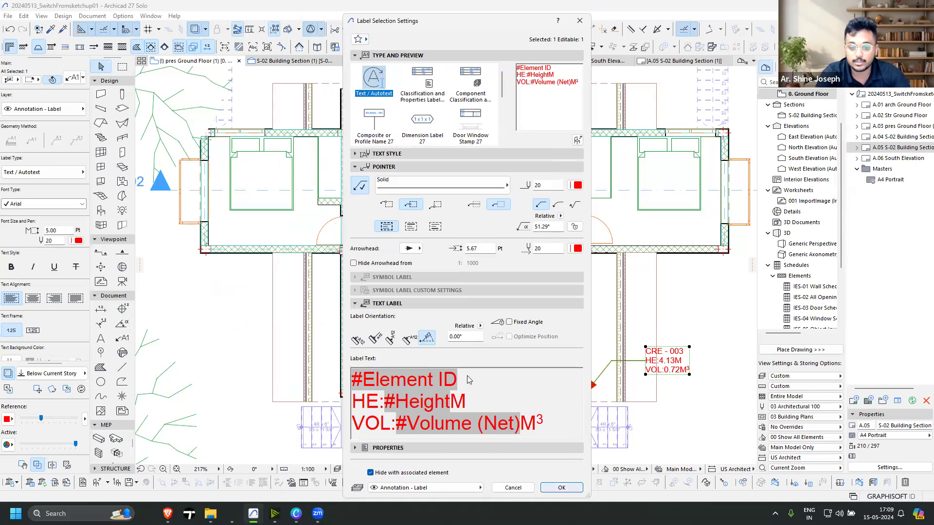
left_click(574, 484)
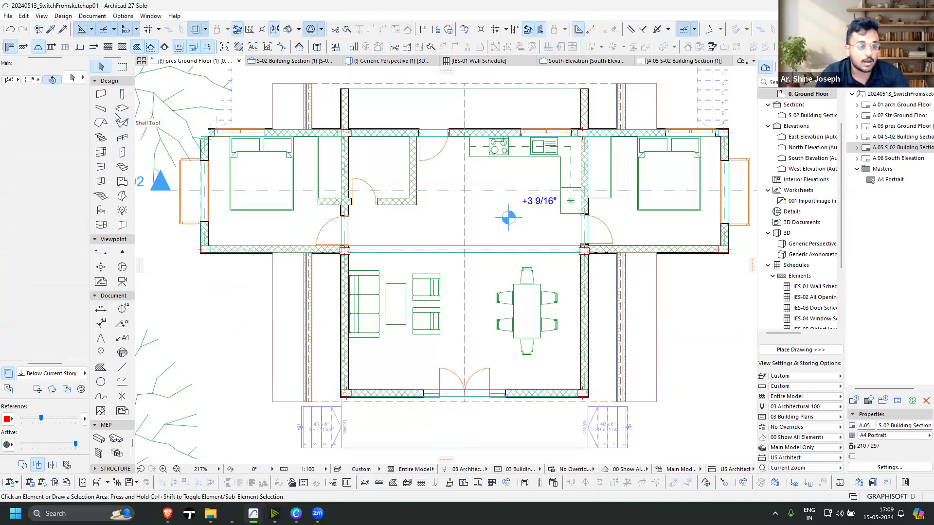
Select all columns on the ground floor and attach labels to them together with Label Selected Elements
left_click(122, 93)
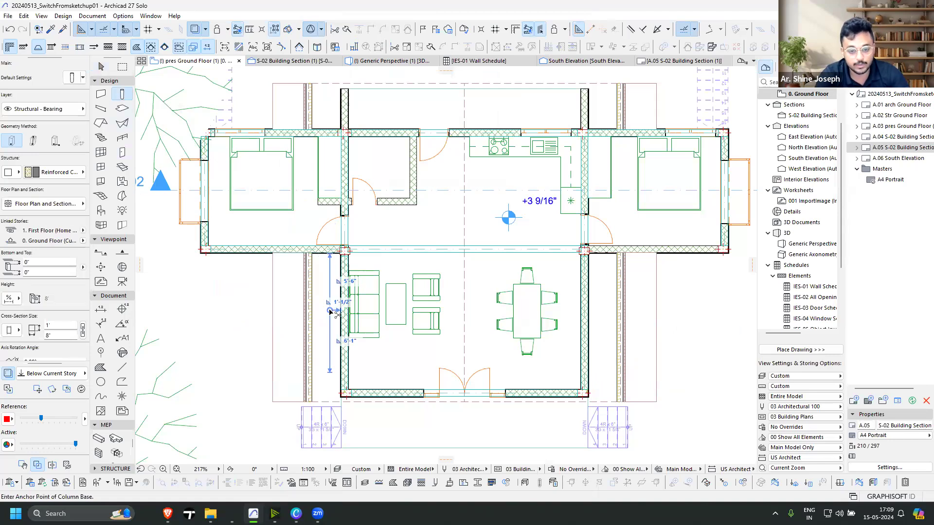
key("ctrl+a")
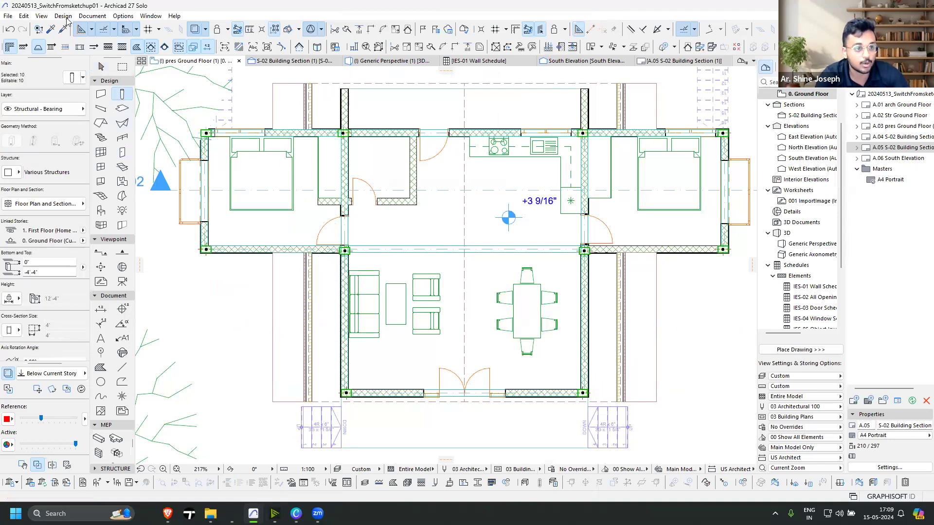
left_click(91, 16)
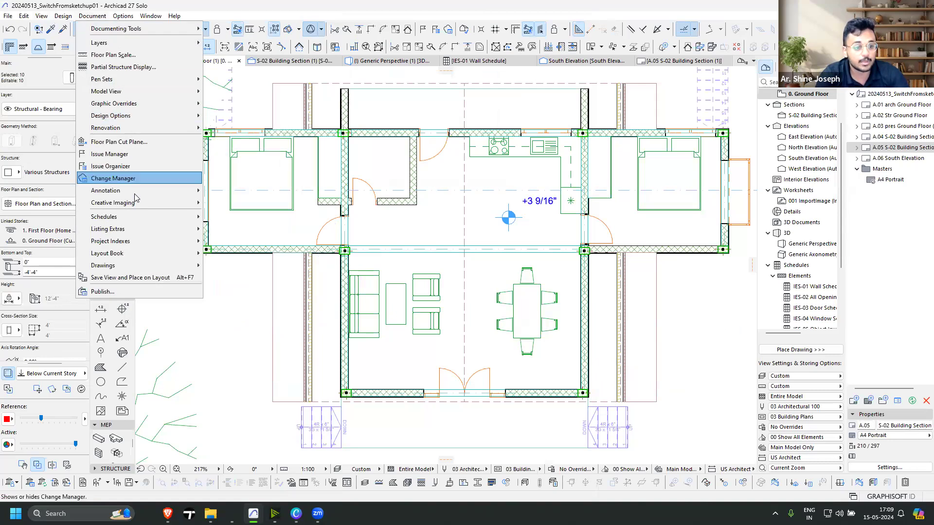
mouse_move(141, 191)
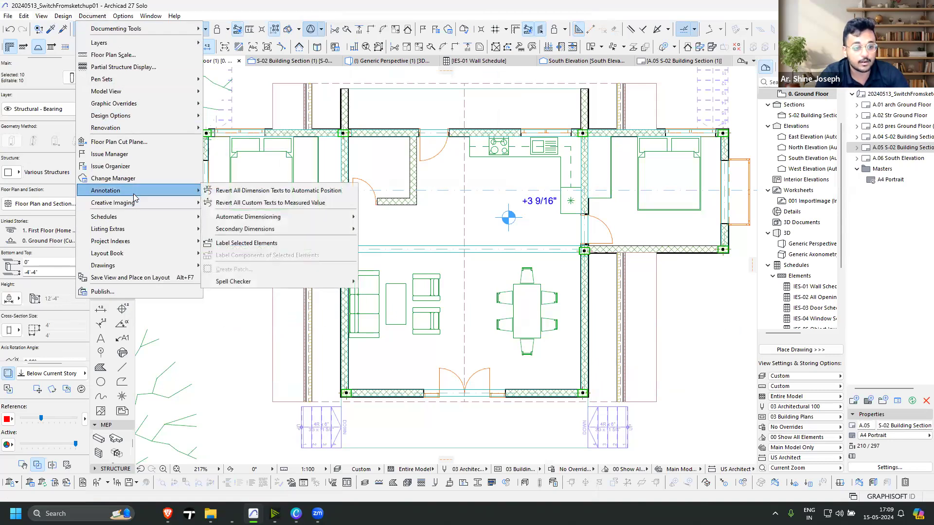
left_click(269, 243)
middle_click_drag(470, 322, 486, 417)
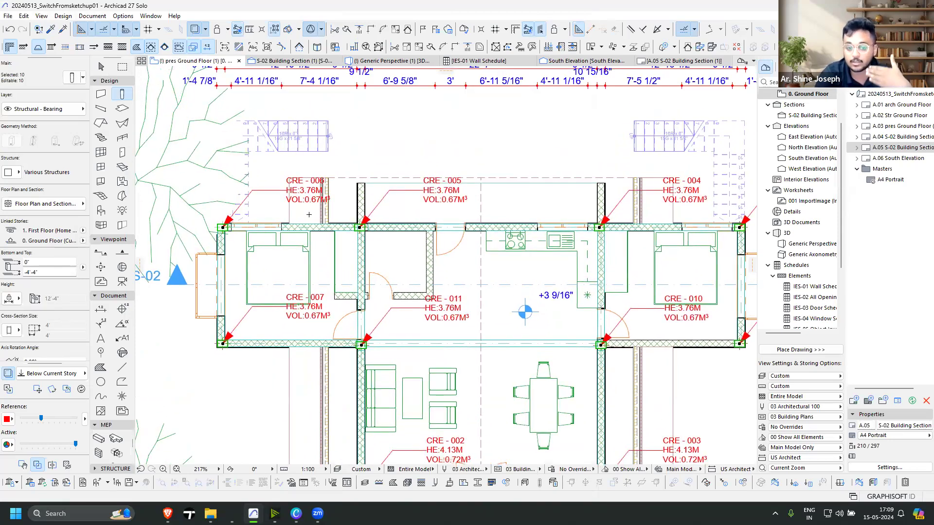
scroll(248, 234, "up", 4)
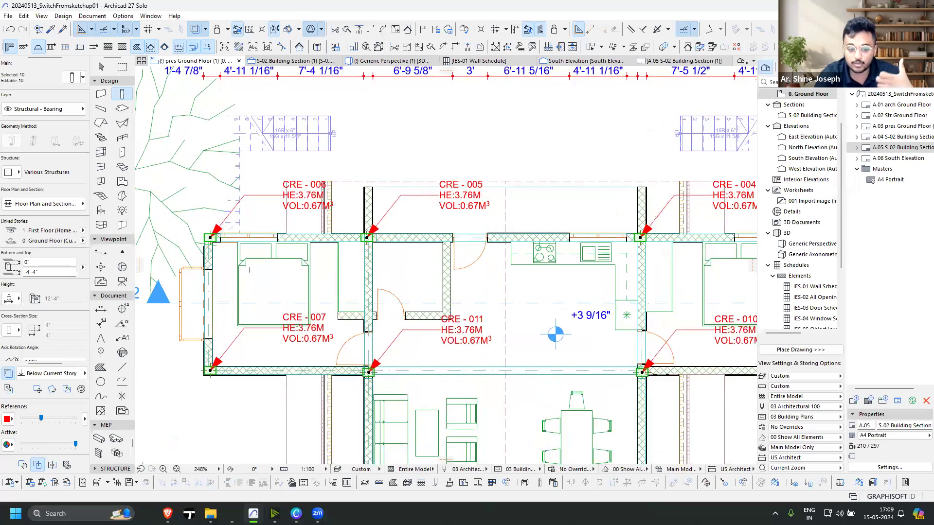
Examine the labels attached to the columns across the ground floor plan and deselect the columns
scroll(249, 270, "down", 4)
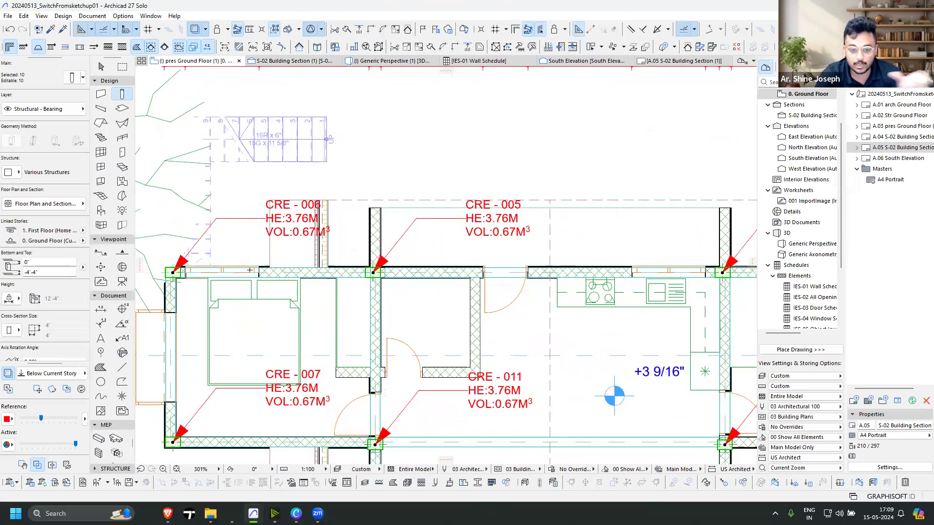
scroll(249, 288, "down", 3)
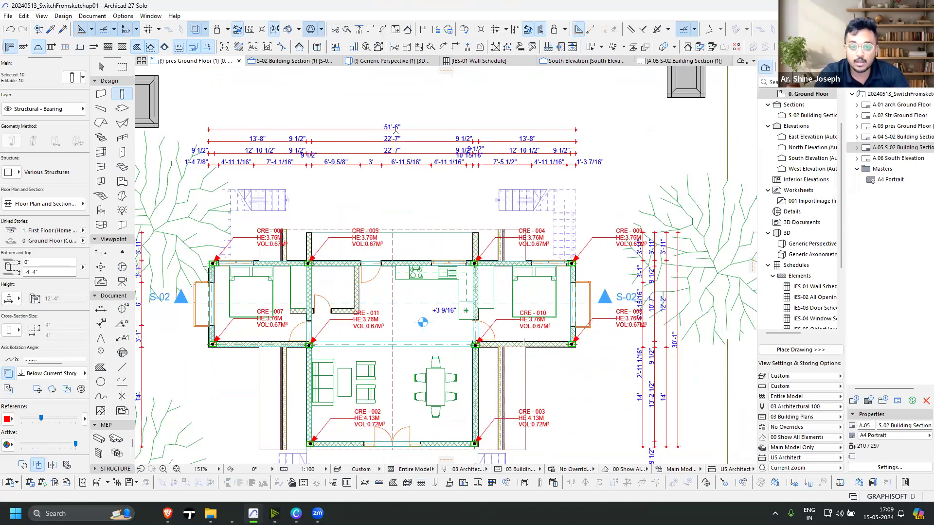
key("Escape")
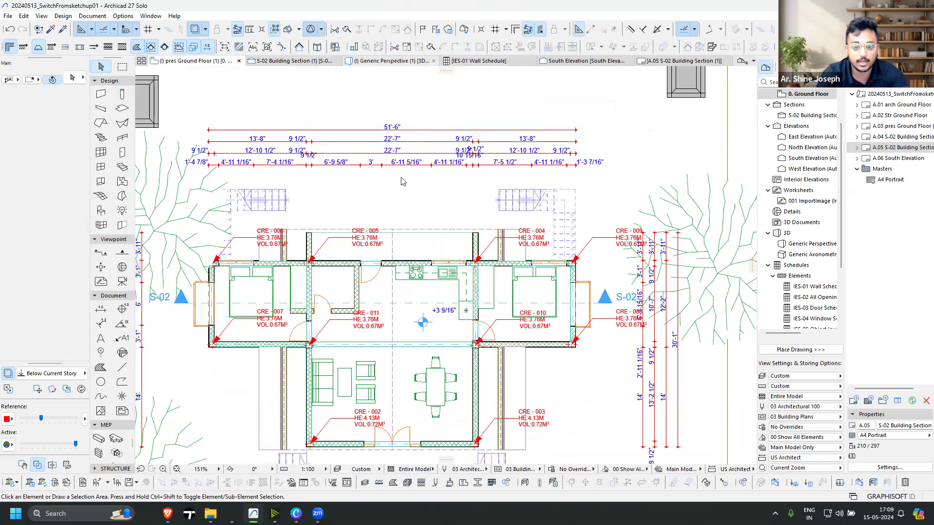
Switch to the 3D perspective and view the house's front facade from a raised angle
key("F3")
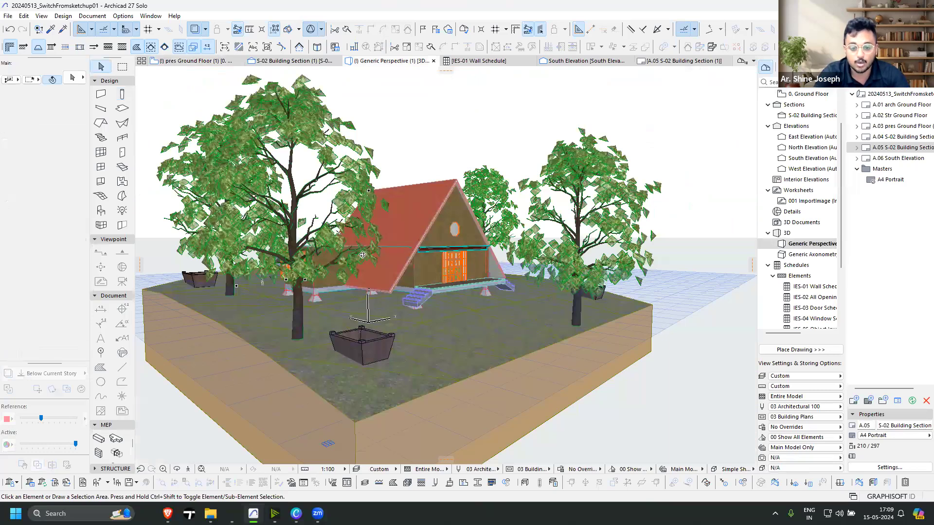
scroll(534, 328, "up", 3)
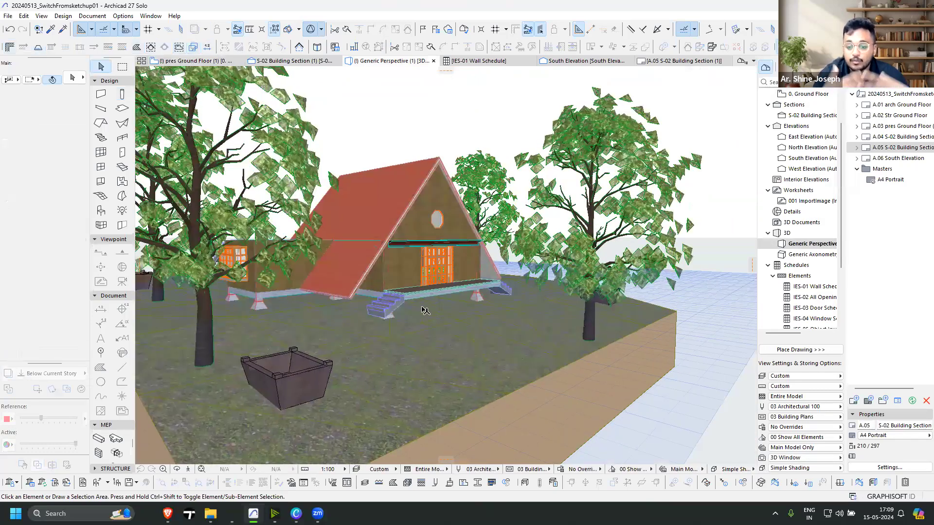
middle_click_drag(422, 307, 397, 299, "shift")
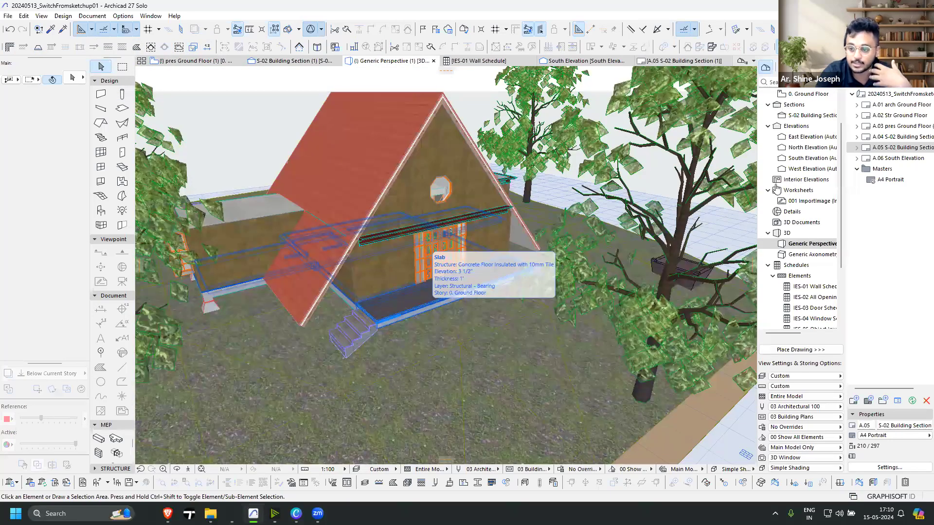
Create a new Elements schedule scheme with the ID 001 and the name COLUMN SCHEDULE
scroll(786, 247, "down", 3)
left_click(773, 190)
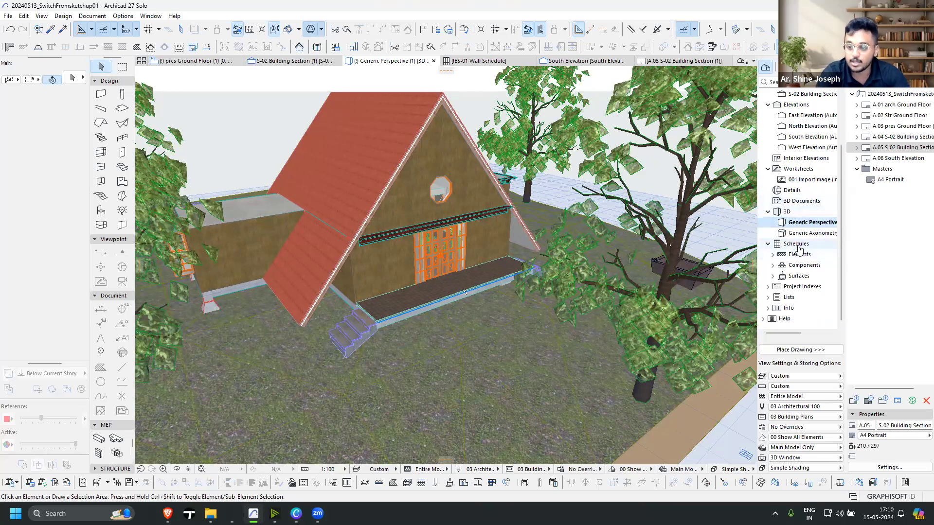
right_click(798, 245)
left_click(828, 252)
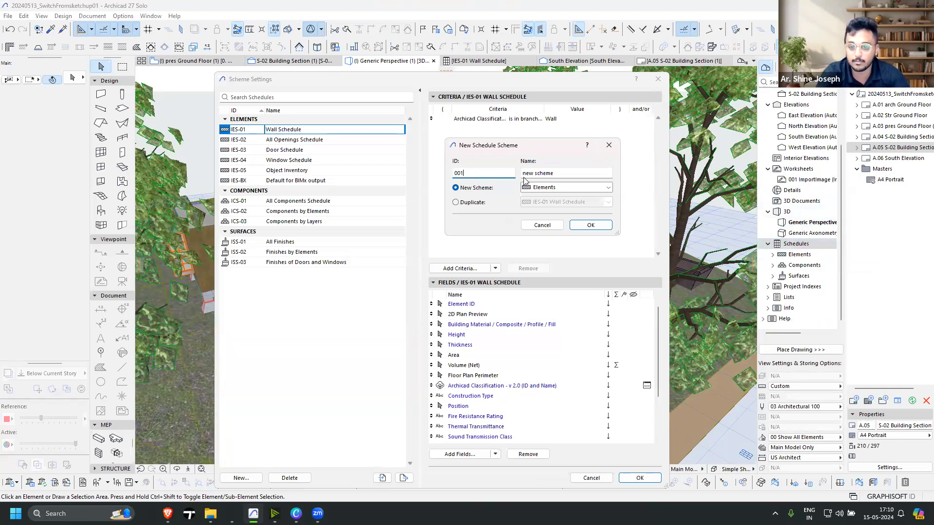
key("Tab")
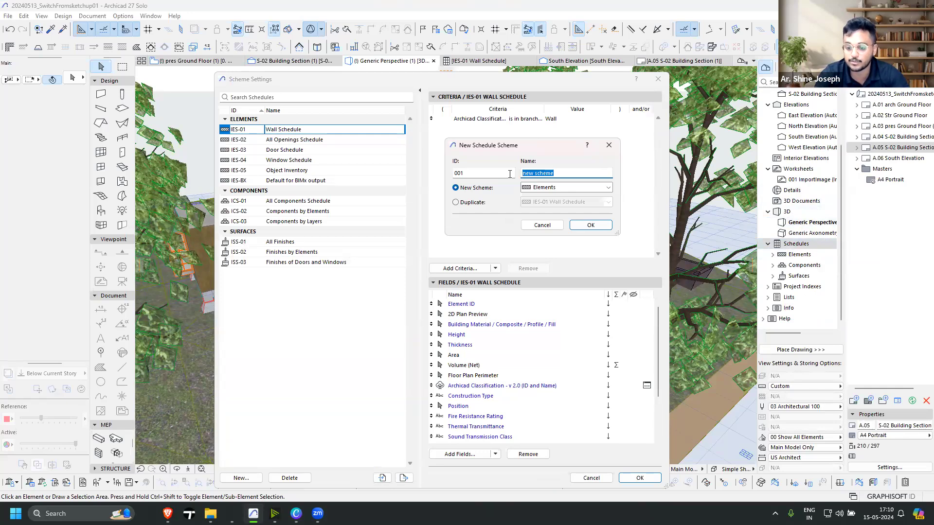
type("c")
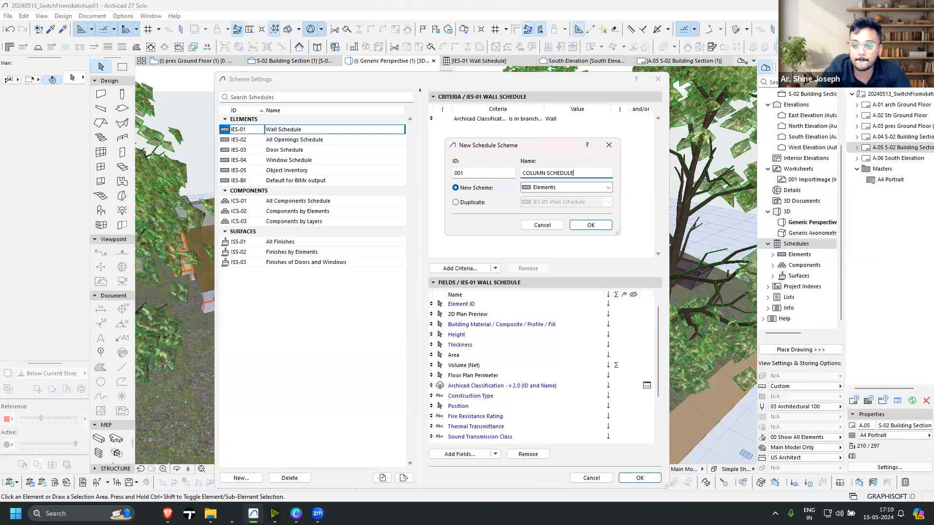
left_click(591, 224)
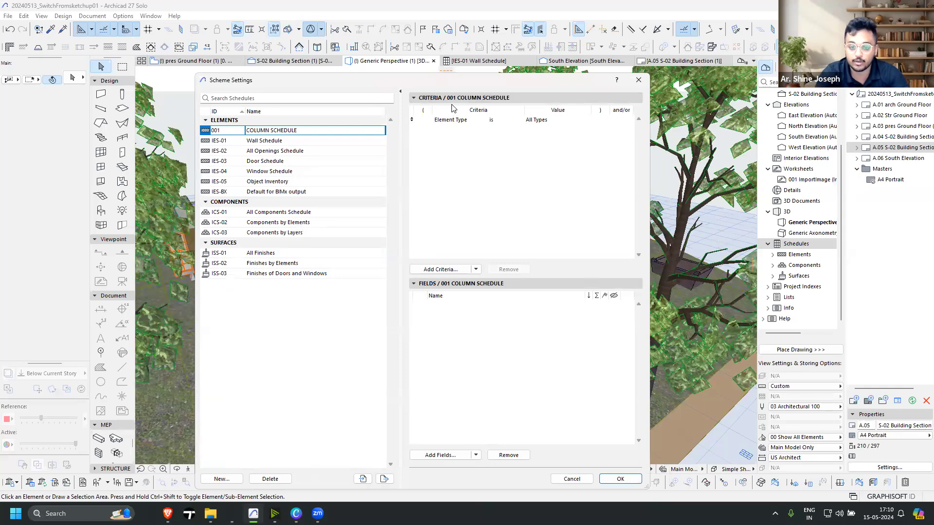
Set the schedule's Element Type criterion to Column
left_click(532, 120)
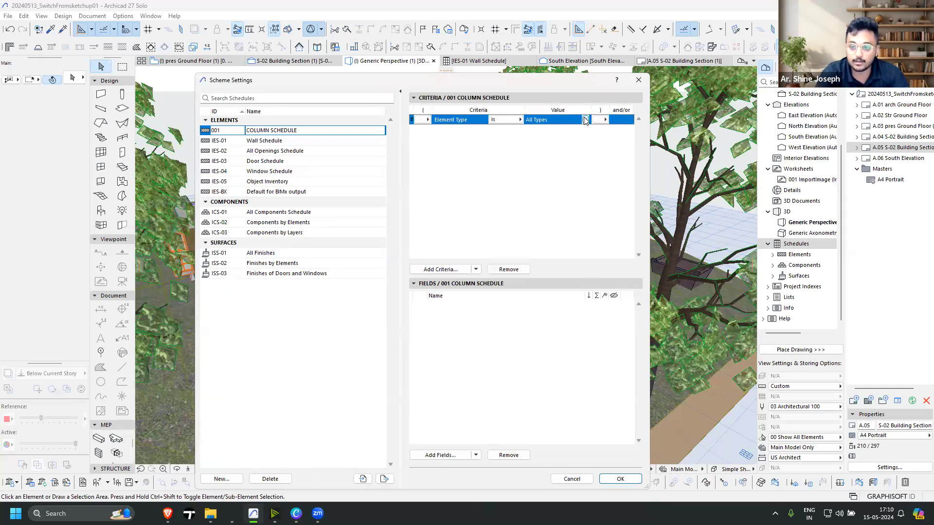
left_click(585, 120)
left_click(610, 162)
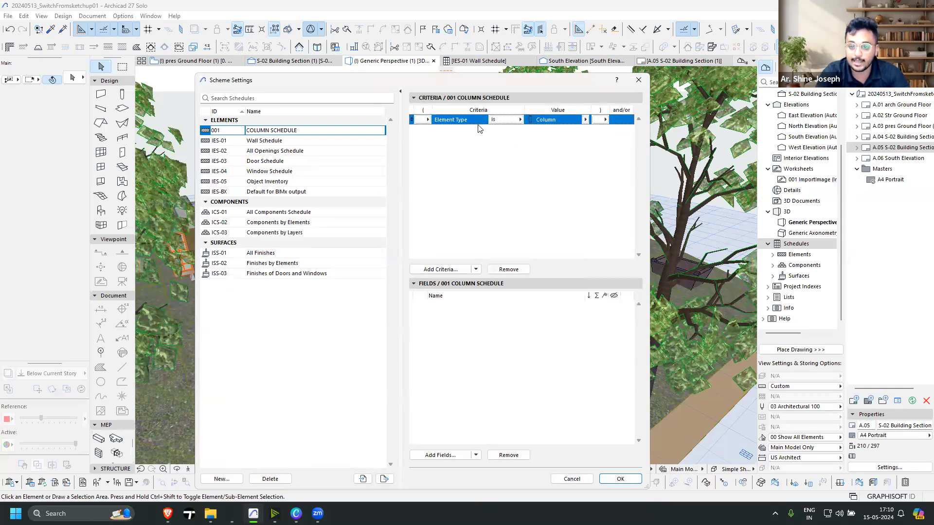
Add the Element ID and 3D Axonometry fields to the column schedule scheme
left_click(440, 456)
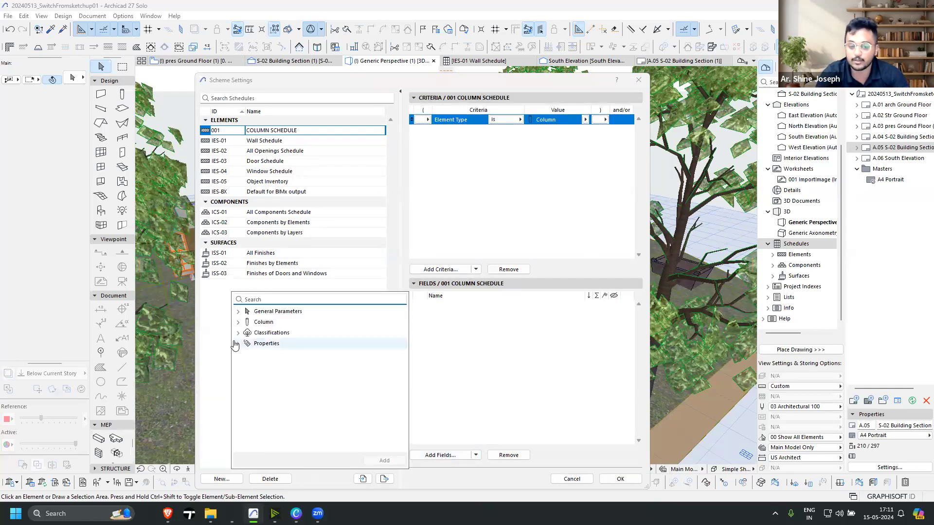
type("ELEM")
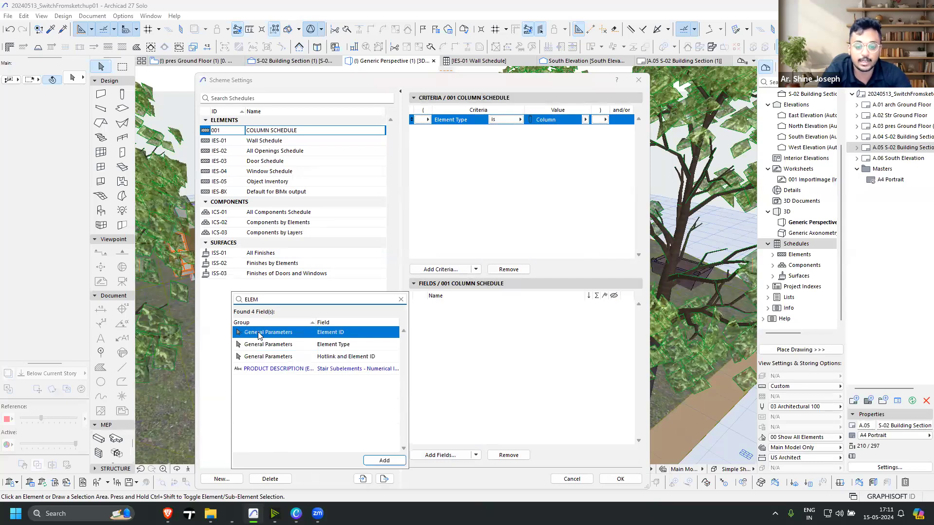
double_click(323, 334)
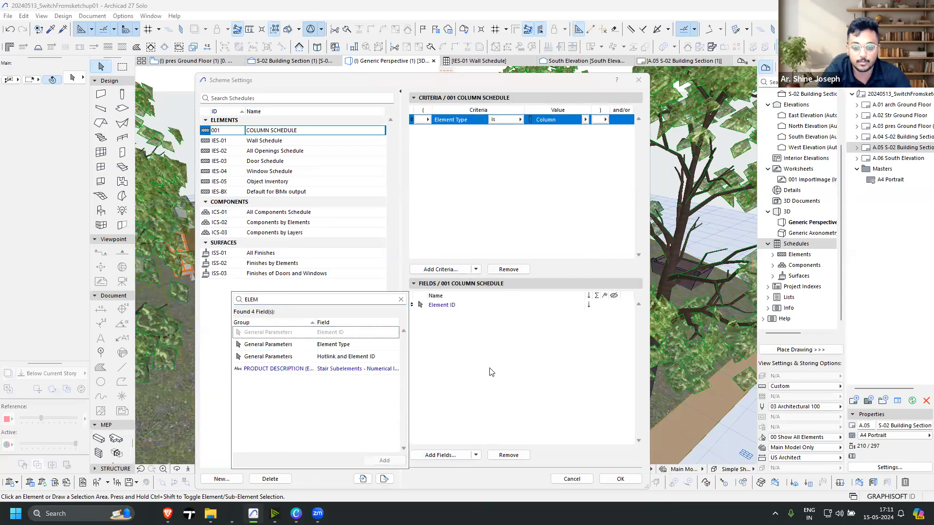
left_click(425, 456)
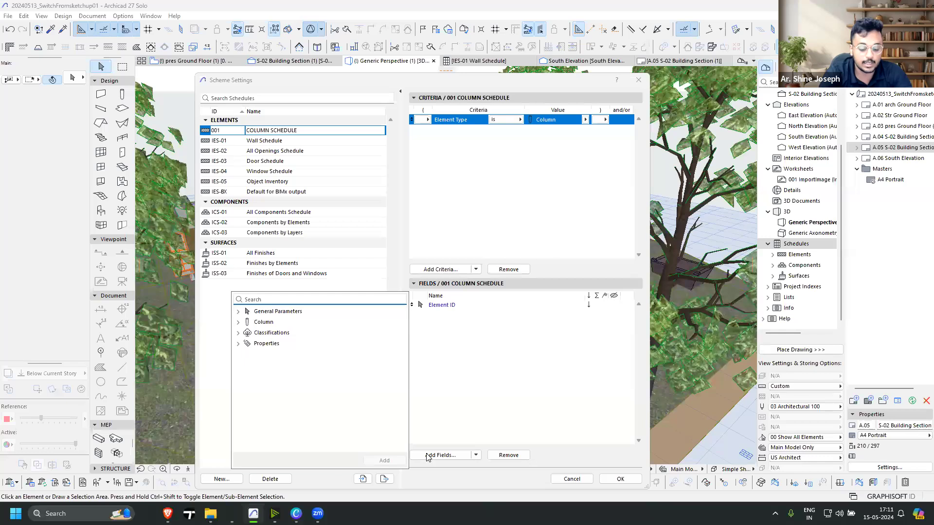
type("AXO")
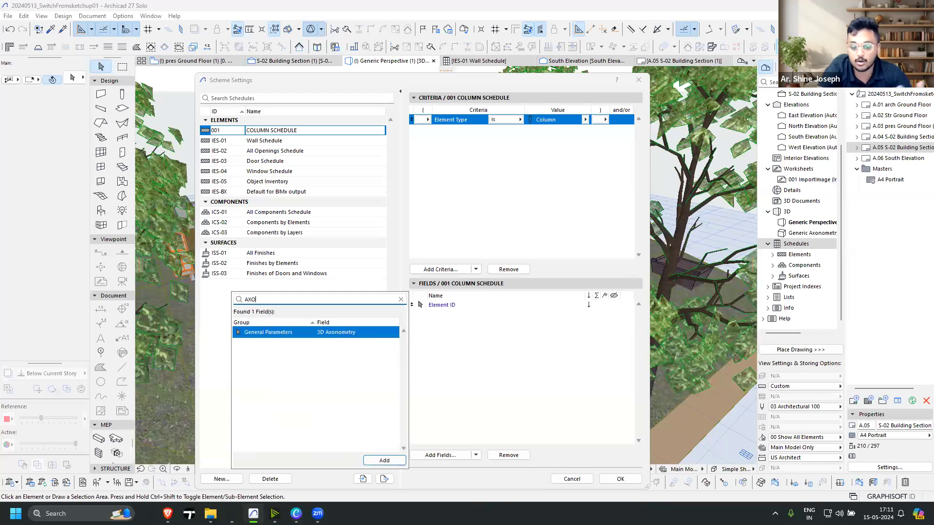
double_click(348, 334)
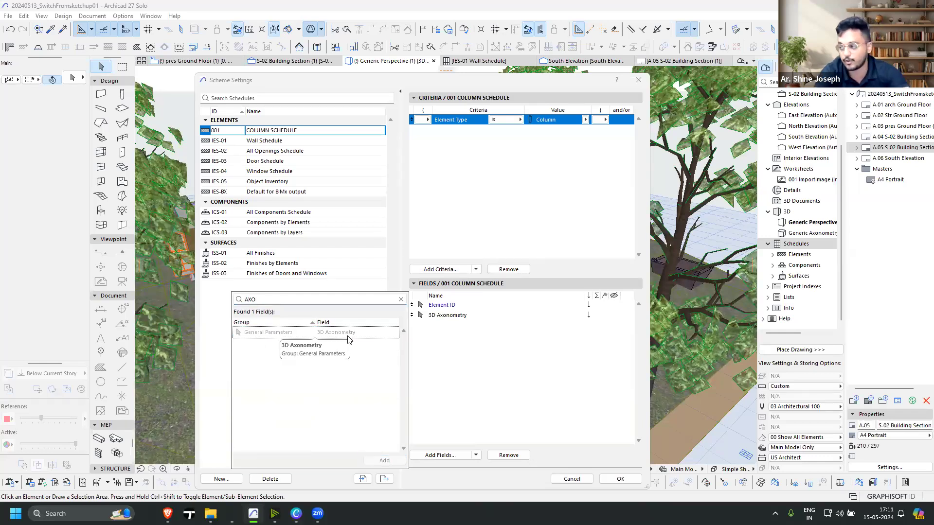
Add the Volume (Net) and Number of Segments fields to the column schedule scheme
left_click(440, 458)
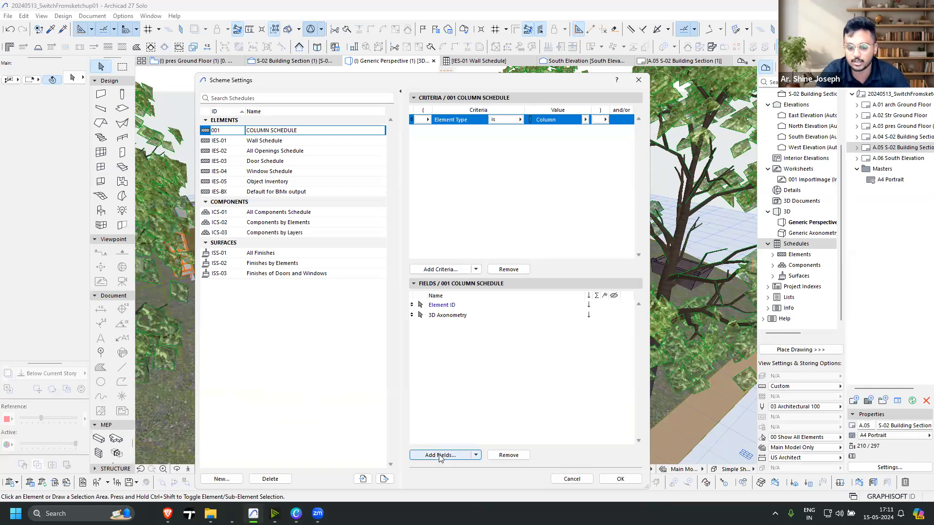
left_click(444, 457)
type("vole")
key("BackSpace")
type("u")
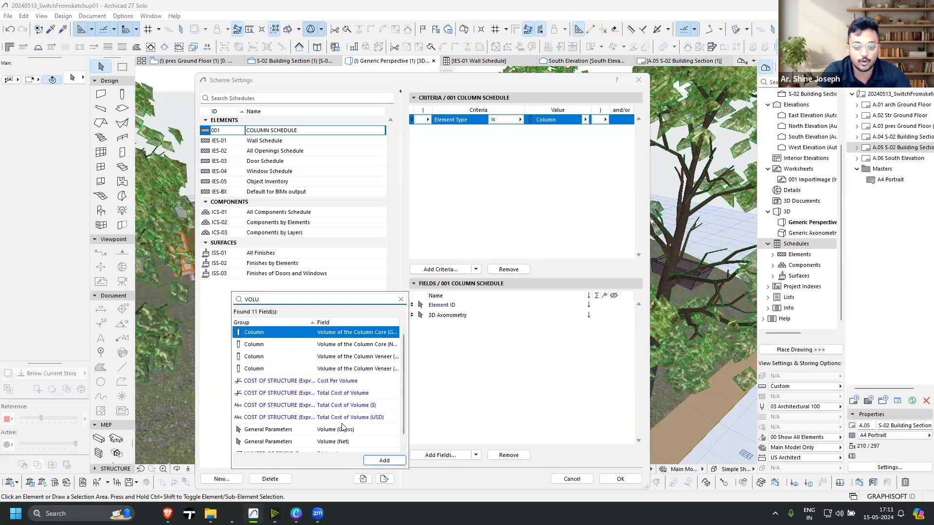
double_click(336, 442)
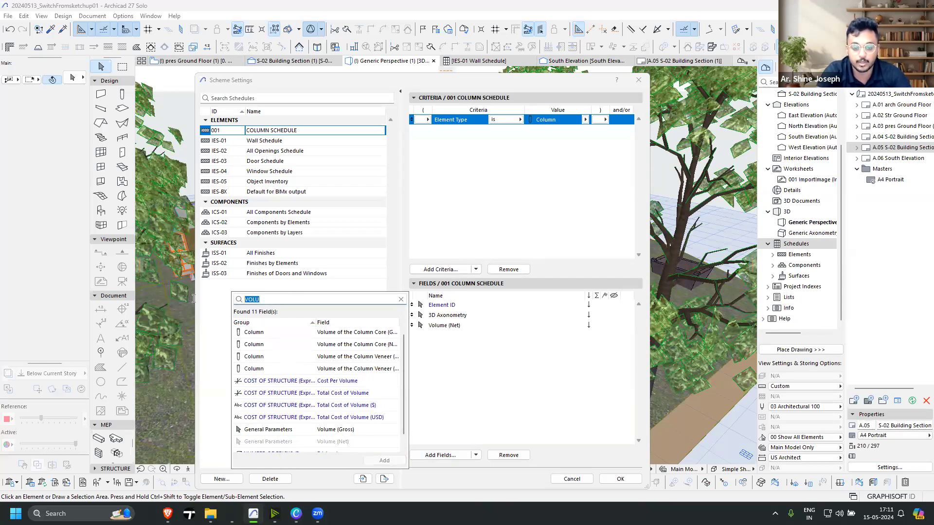
type("SEG")
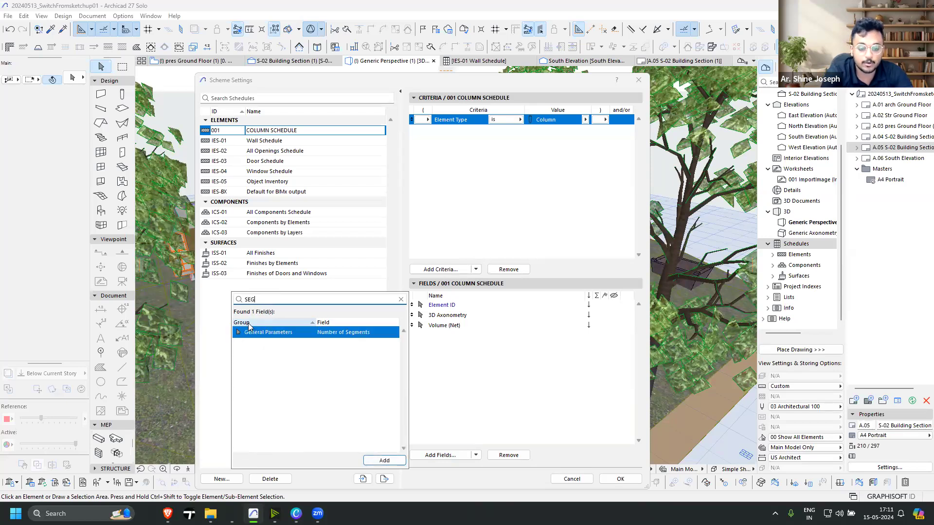
double_click(377, 334)
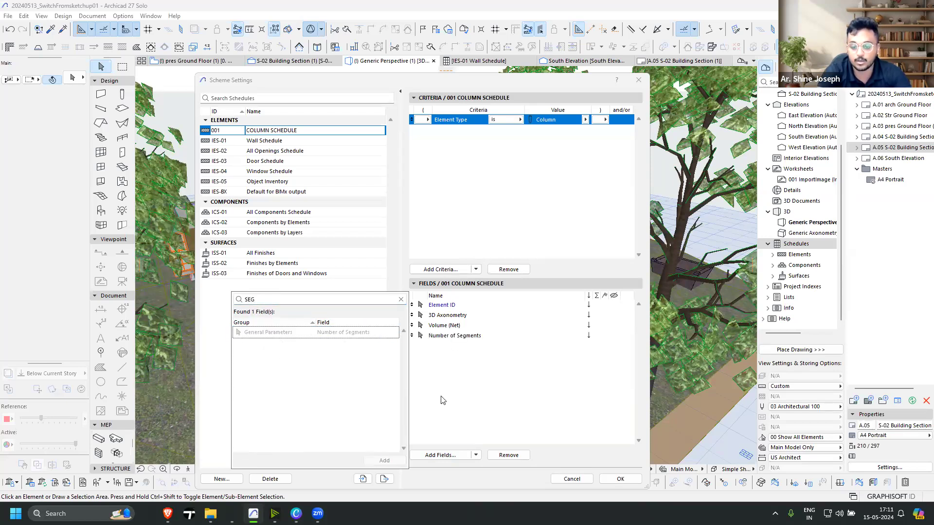
Add the Quantity field to the column schedule and accept the scheme settings
left_click(432, 457)
left_click(433, 456)
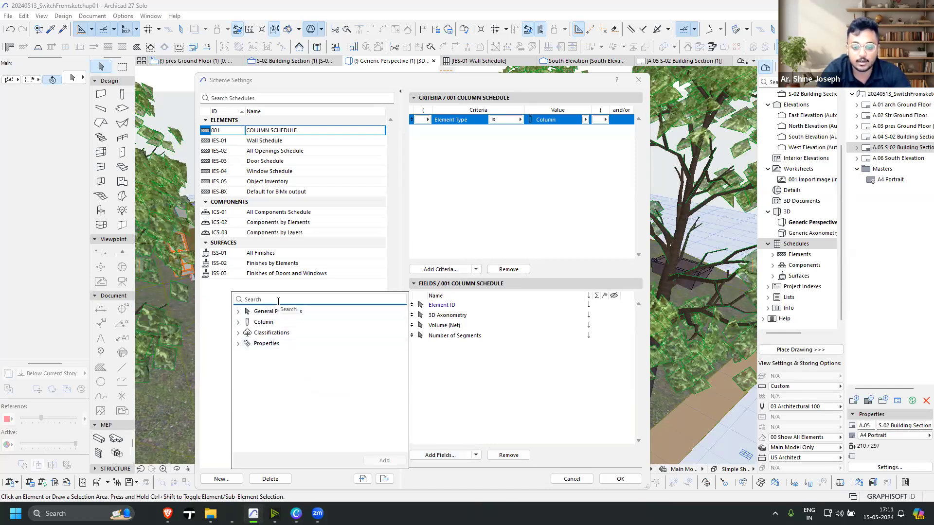
type("QUA")
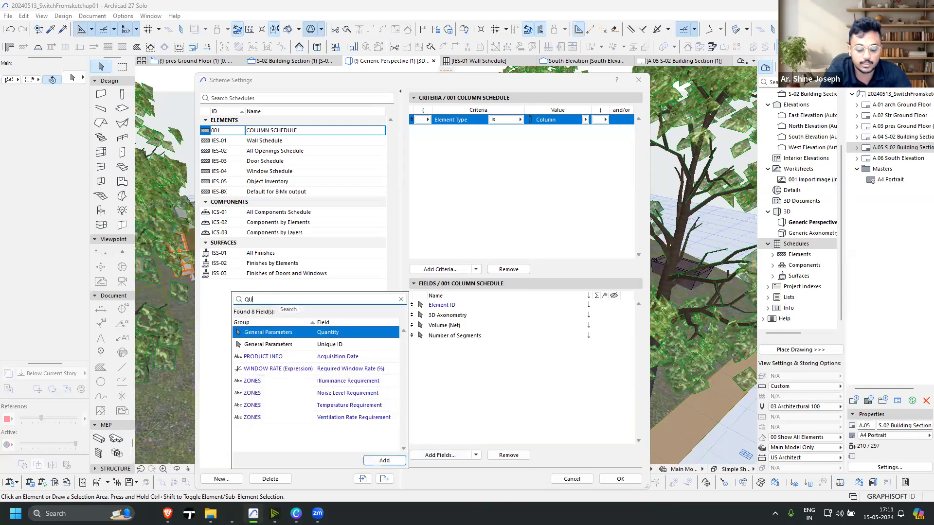
double_click(313, 333)
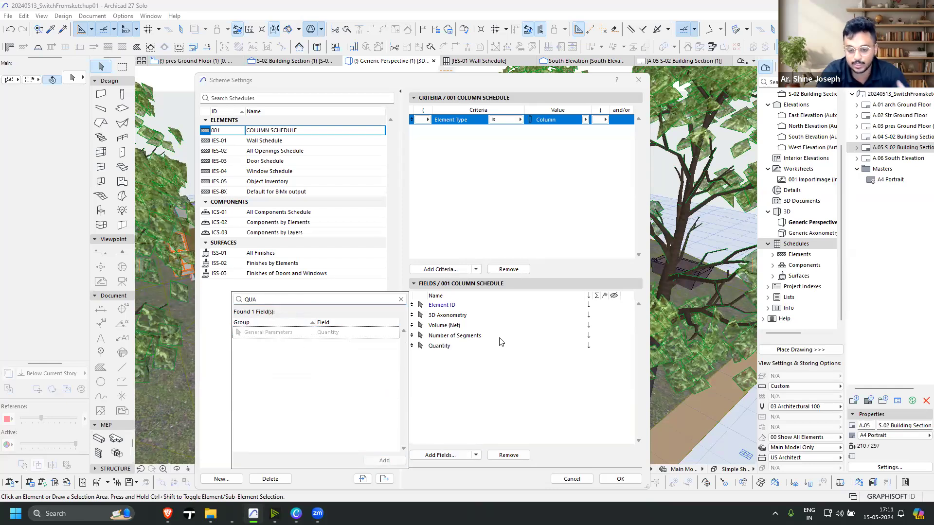
left_click(620, 479)
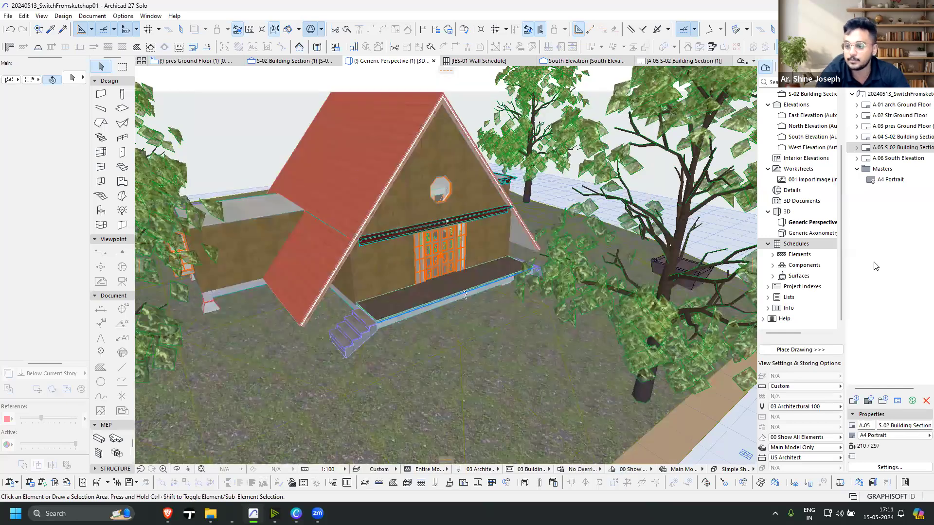
Open the 001 COLUMN SCHEDULE and fit its column widths and row heights to their contents
left_click(773, 254)
double_click(799, 258)
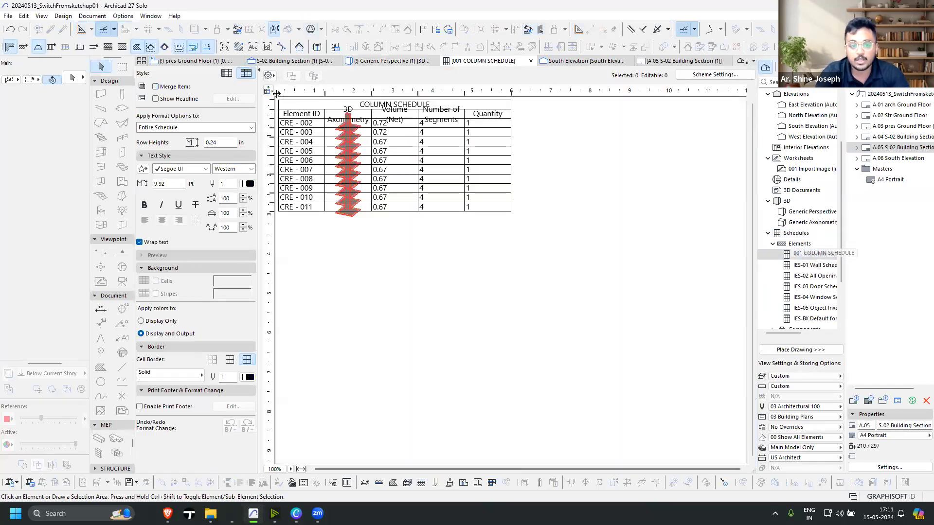
left_click(269, 91)
left_click(471, 283)
left_click(525, 304)
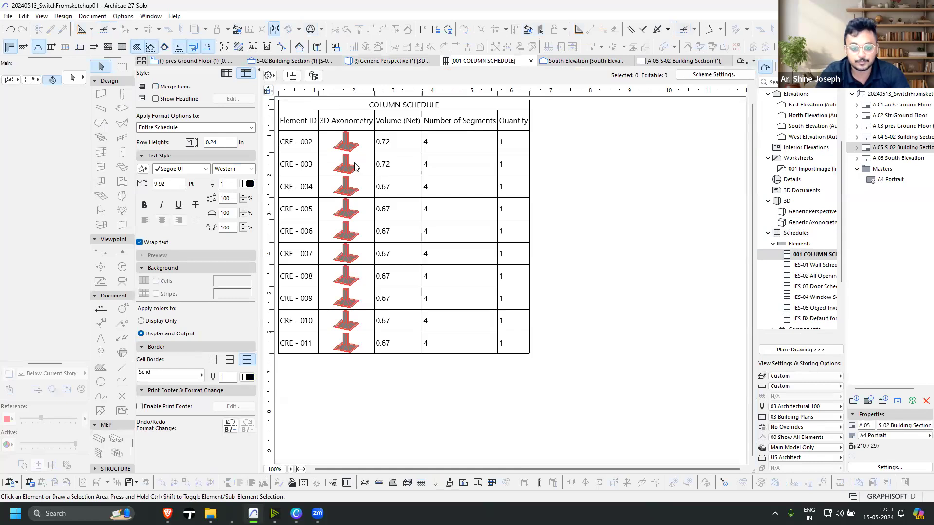
Examine the element ID, 3D axonometry, net volume, segment count and quantity cells in the schedule's upper rows
left_click(302, 143)
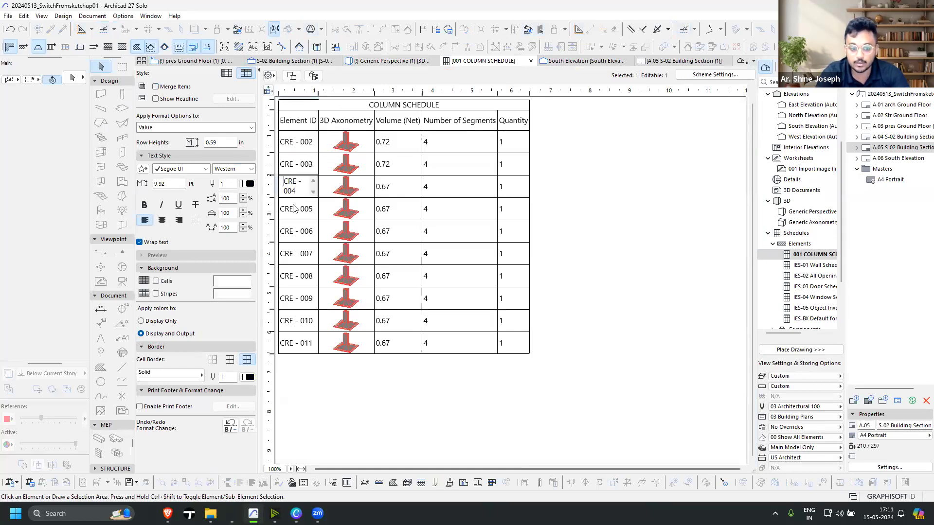
left_click(339, 153)
left_click(348, 166)
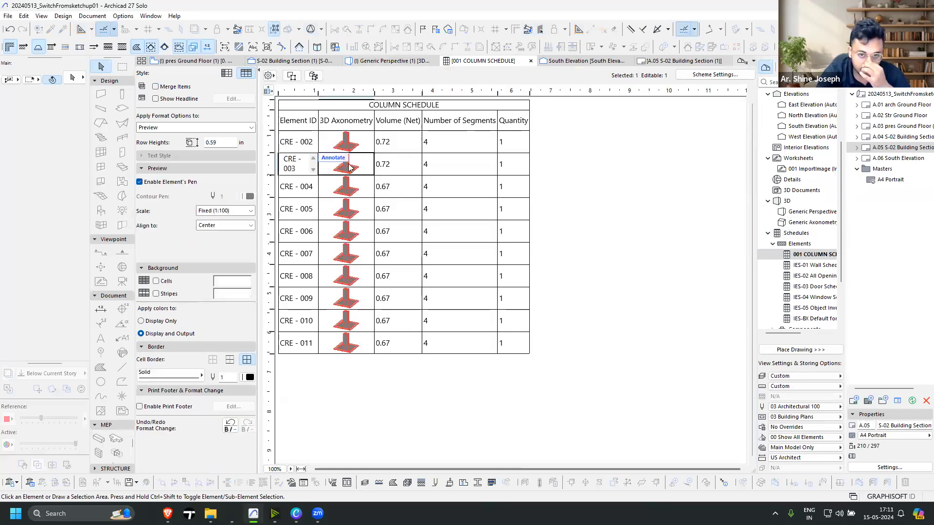
left_click(407, 149)
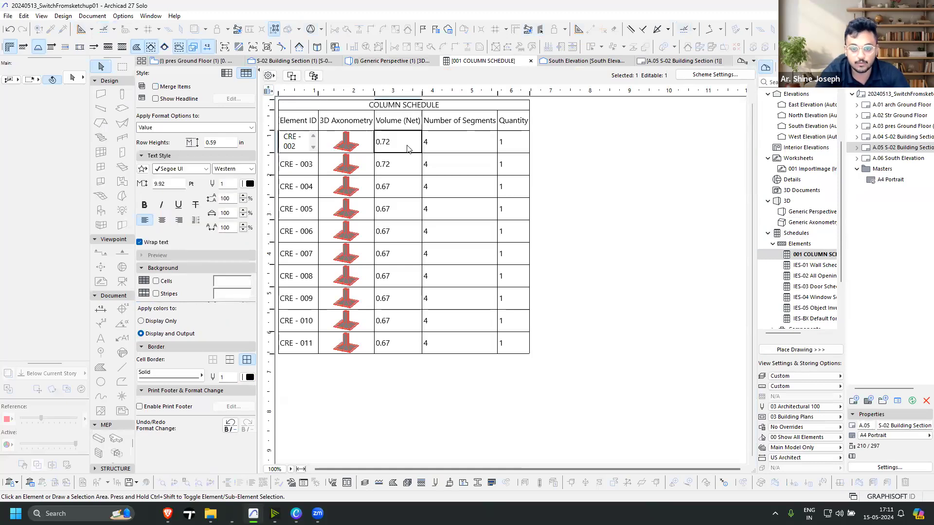
left_click(437, 148)
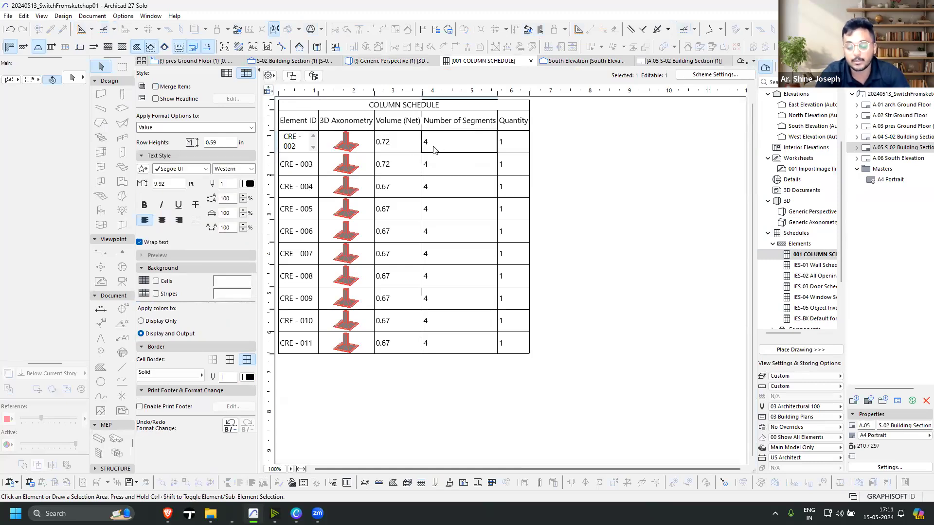
left_click(518, 150)
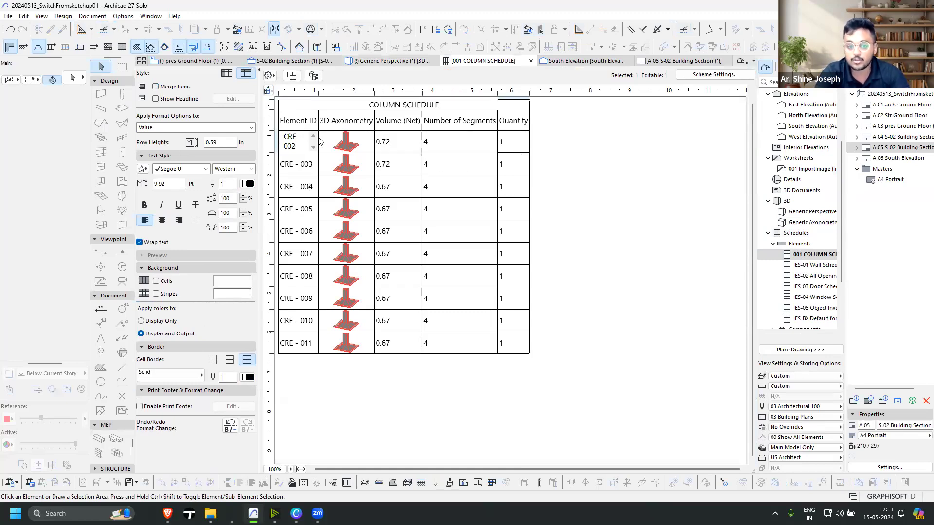
Turn on item merging and the headline for the column schedule
left_click(297, 171)
left_click(296, 191)
left_click(298, 215)
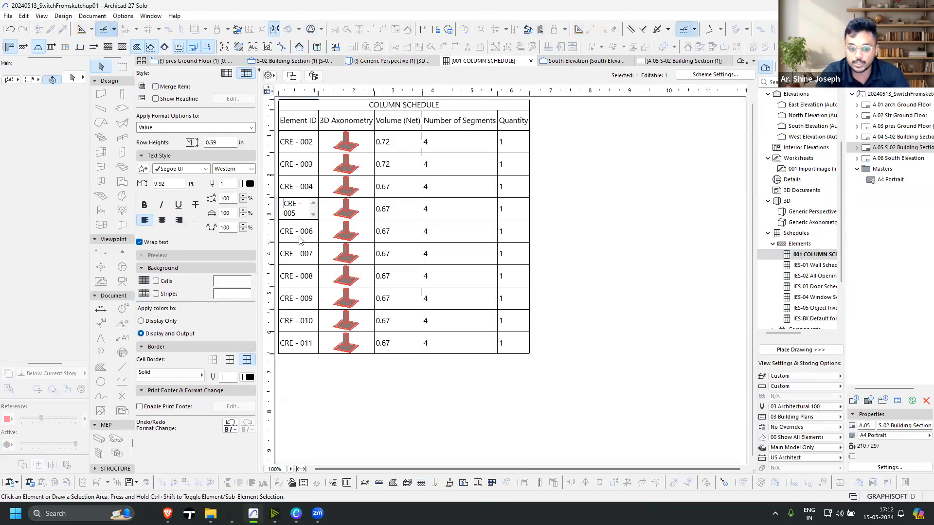
left_click(299, 237)
left_click(155, 86)
left_click(155, 98)
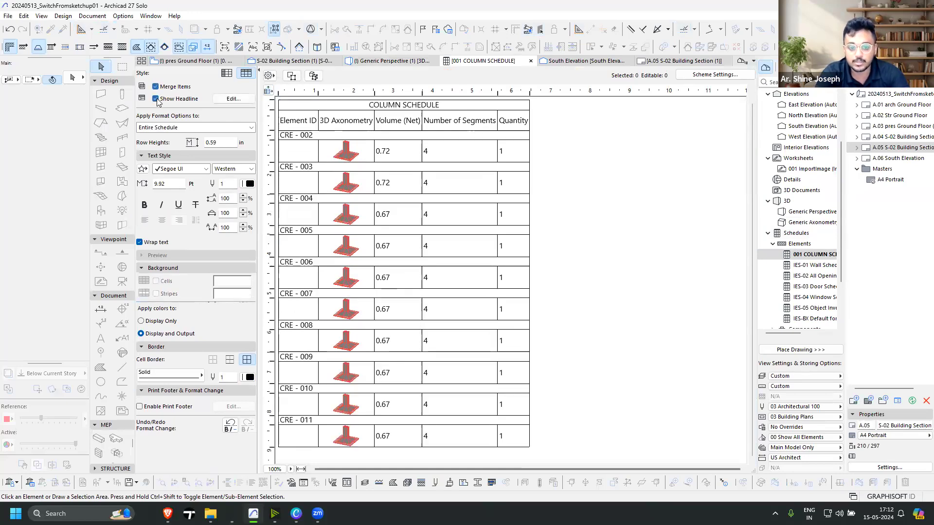
Move the Element ID field to the end of the column schedule scheme and add the Height field directly above Quantity
left_click(715, 74)
left_click_drag(412, 305, 411, 346)
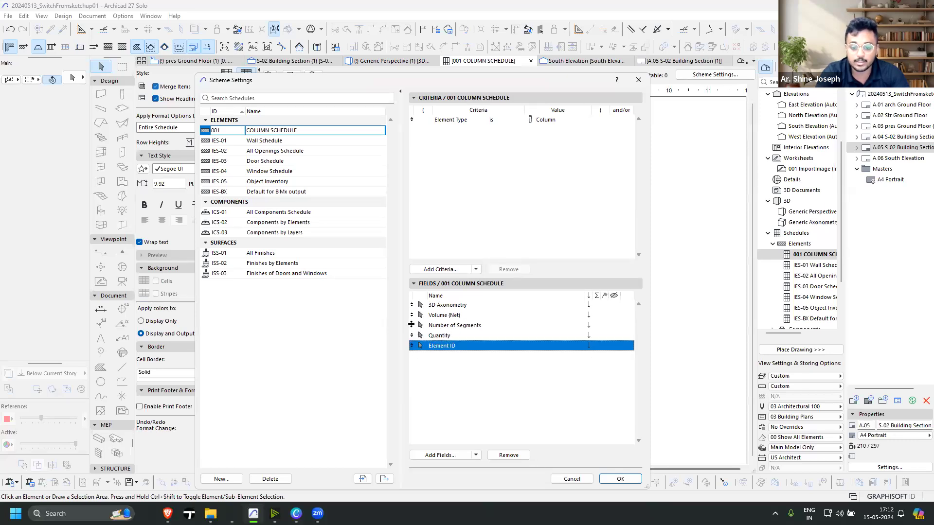
left_click(434, 454)
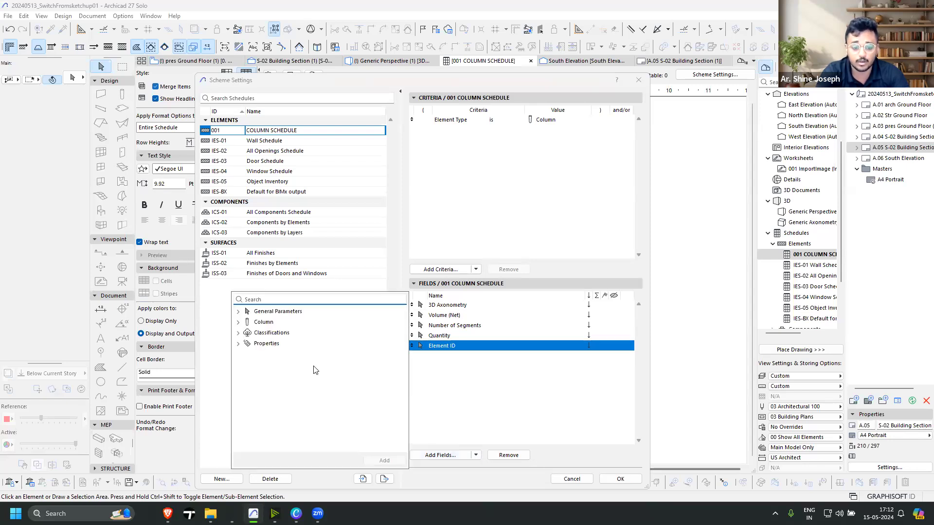
type("HEIG")
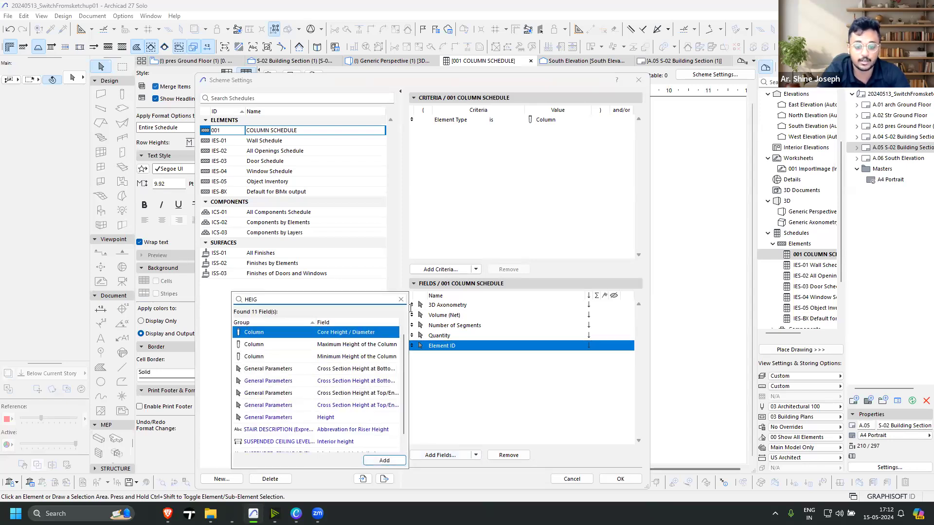
double_click(347, 417)
left_click(437, 362)
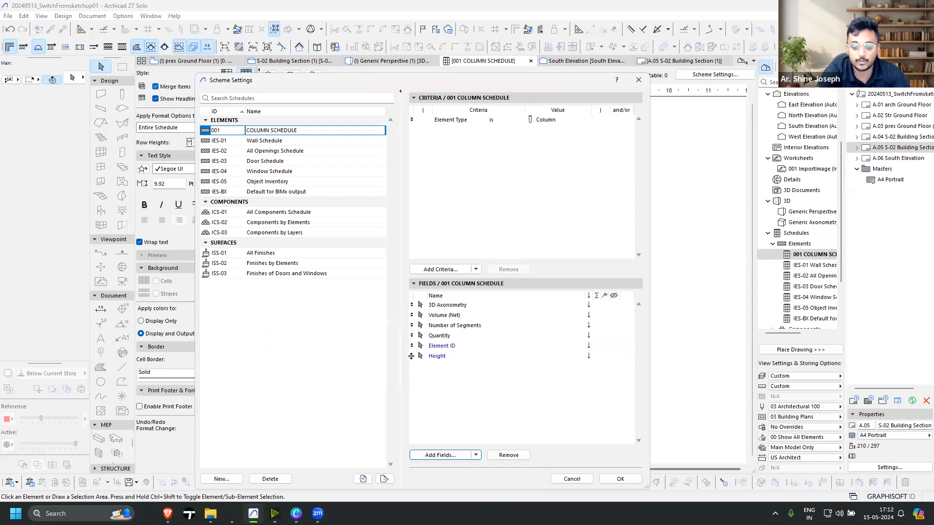
left_click_drag(411, 343, 411, 335)
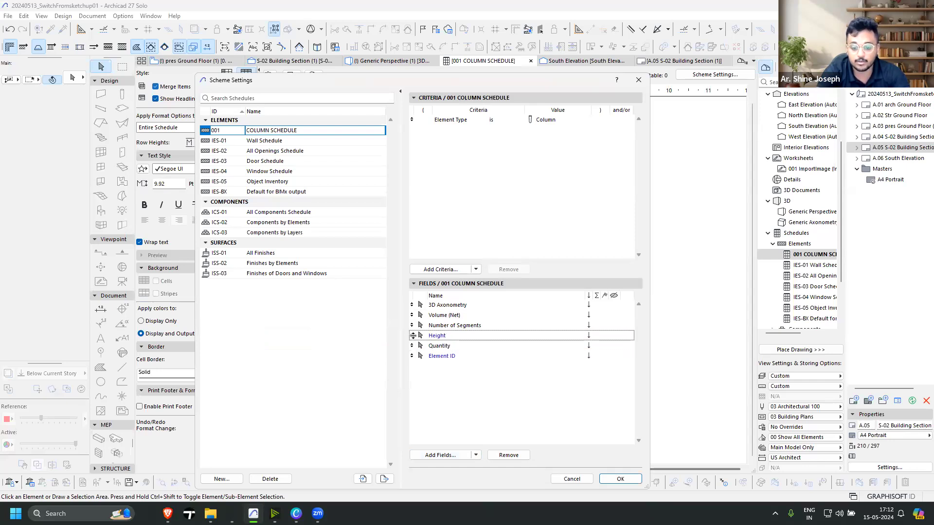
Enable the sum for the Volume (Net) field, accept the scheme settings and check the grand total in the column schedule
left_click(461, 329)
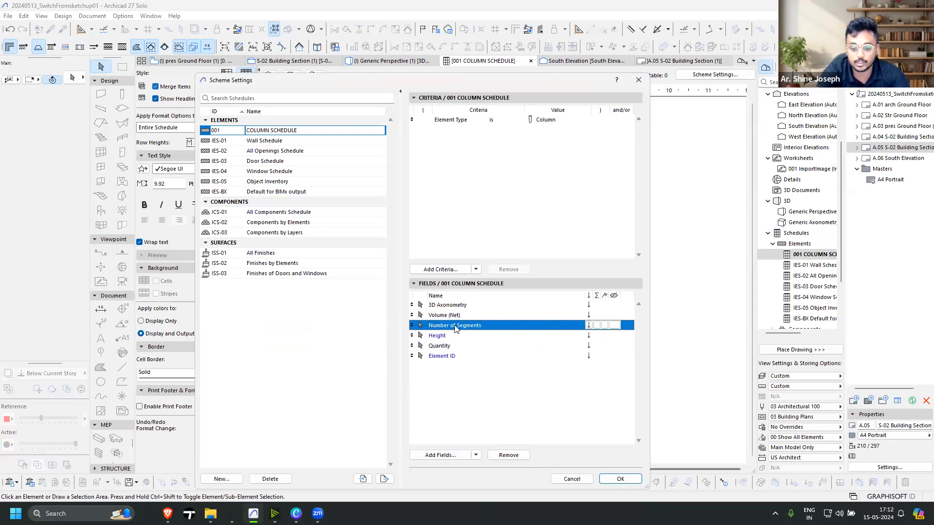
left_click(595, 315)
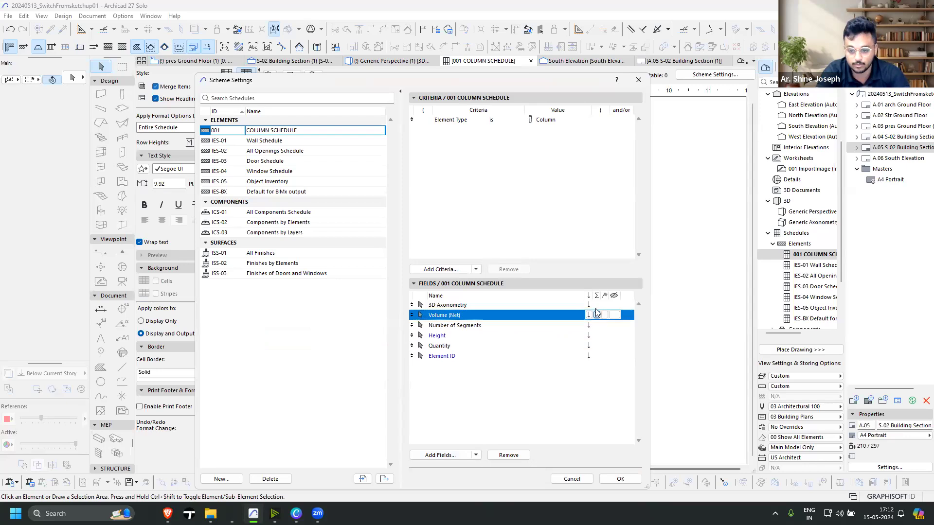
left_click(620, 479)
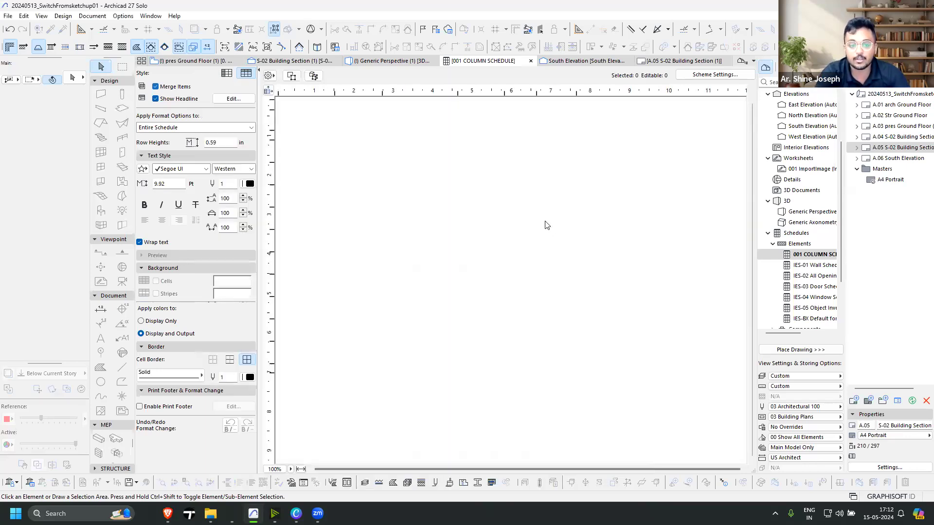
left_click(304, 157)
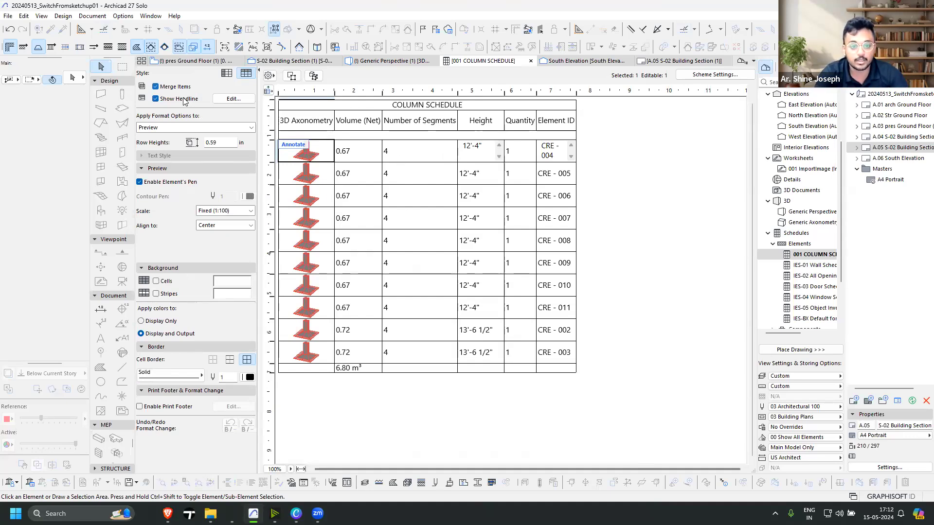
left_click(403, 128)
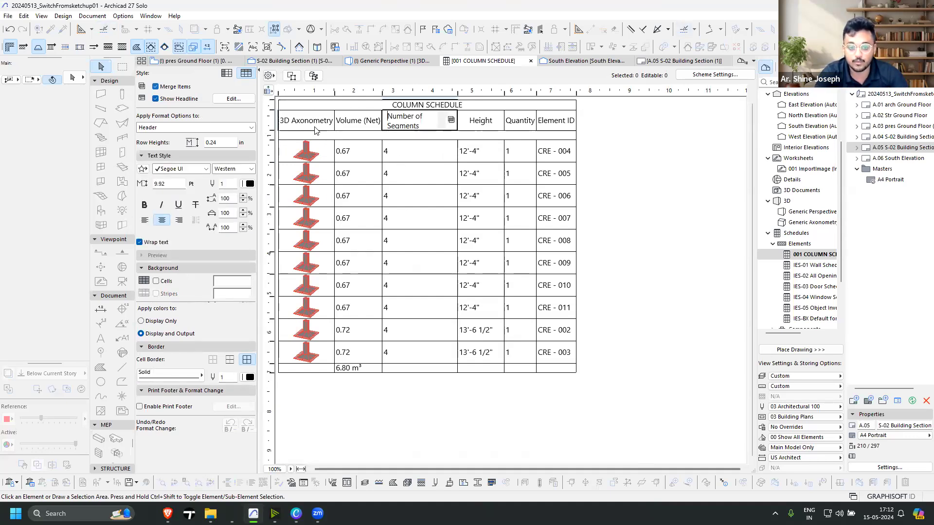
left_click(315, 130)
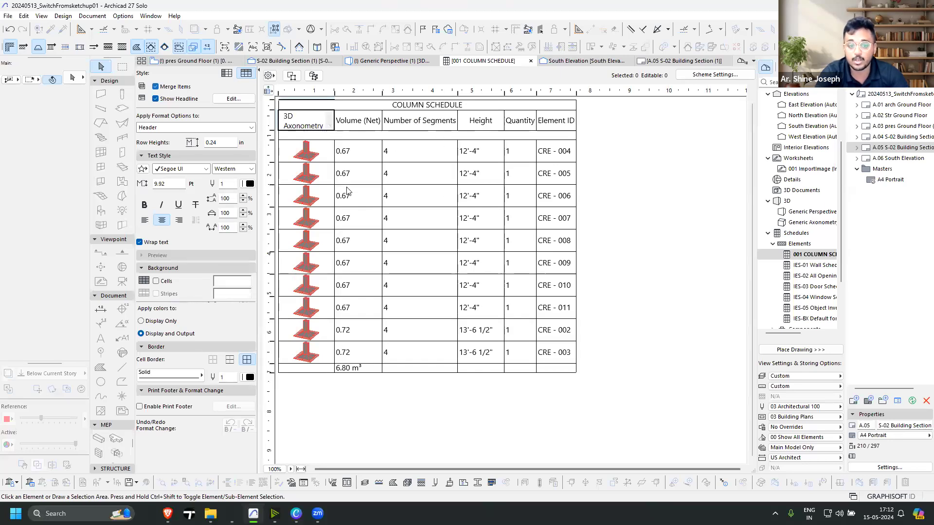
left_click(348, 369)
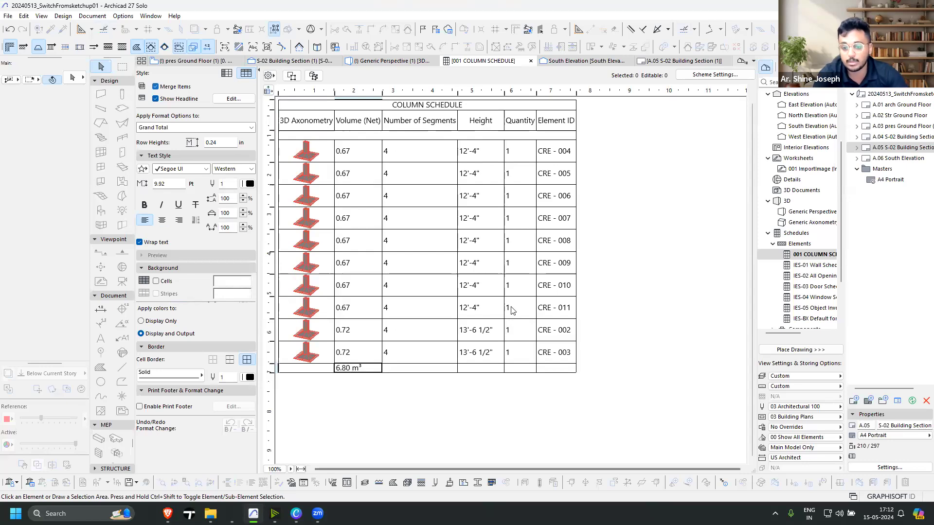
Change the column schedule's Element Type criterion to Column Segment and accept the scheme settings
left_click(715, 74)
left_click(478, 121)
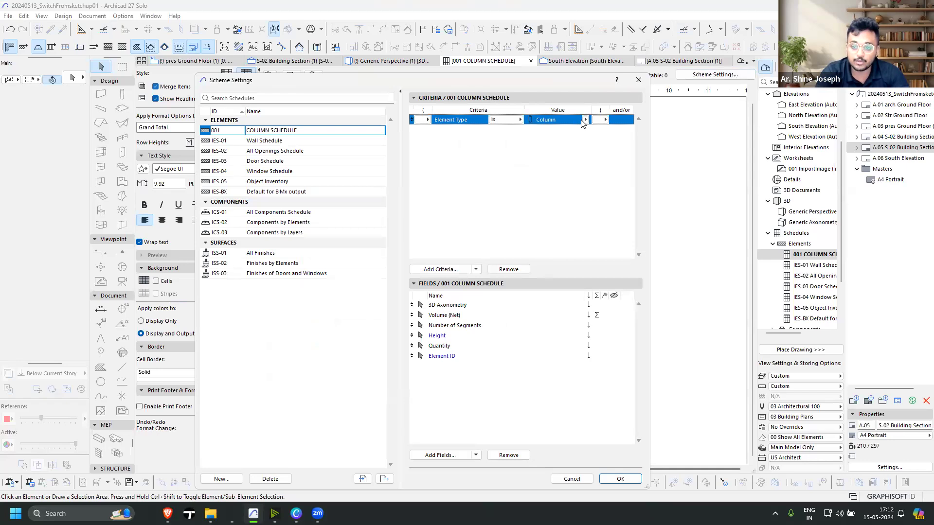
left_click(585, 120)
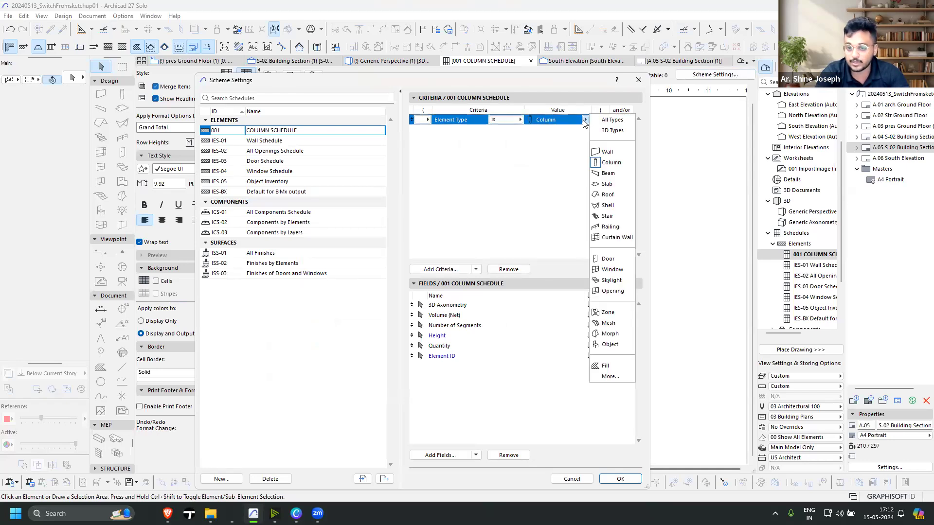
left_click(610, 377)
scroll(607, 366, "down", 1)
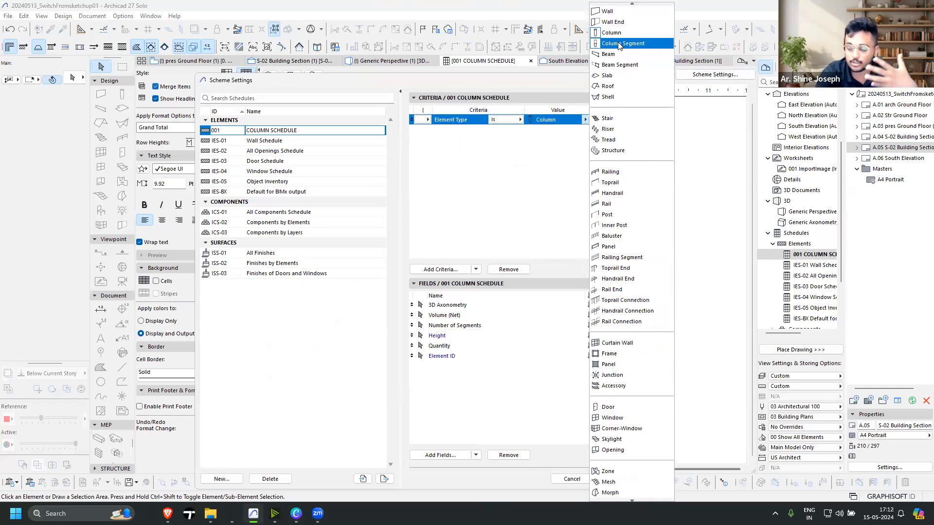
left_click(619, 45)
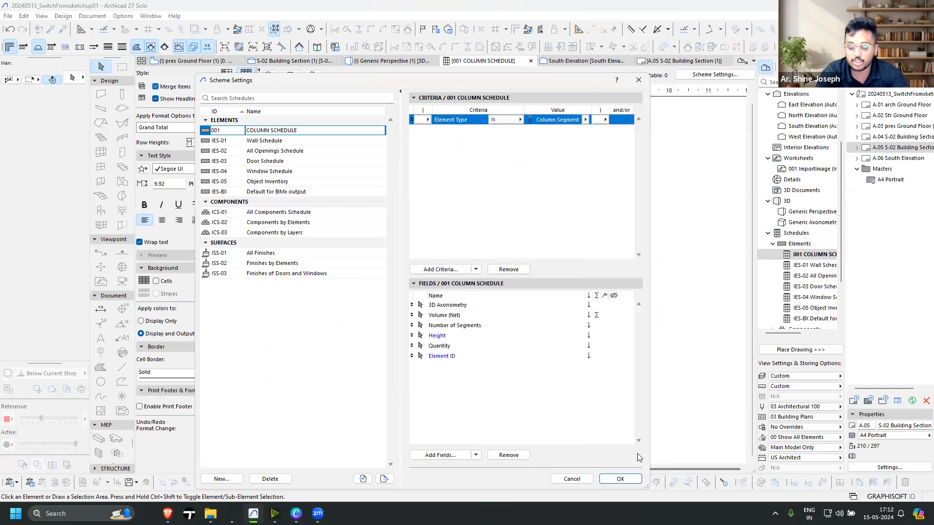
left_click(621, 480)
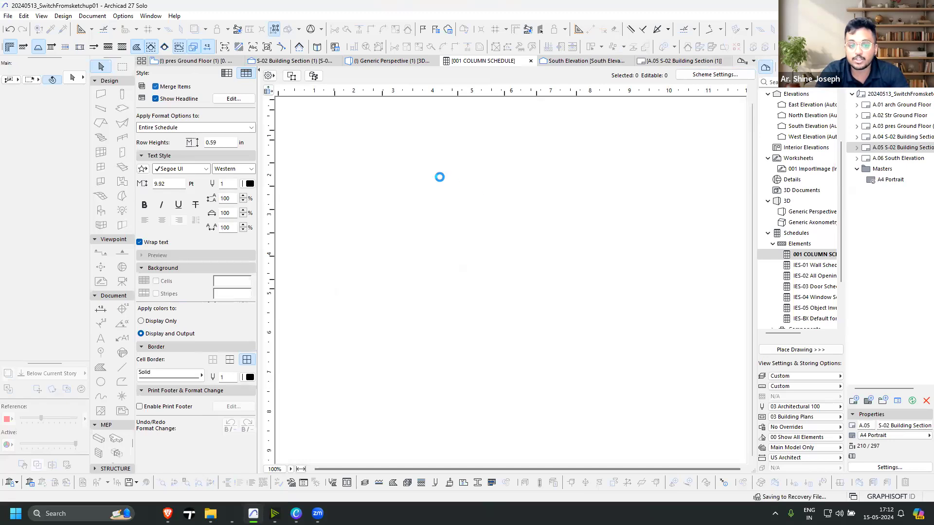
Examine the 3D previews and heights of the individual column segments in the column schedule
left_click(309, 155)
left_click(310, 176)
left_click(311, 198)
left_click(311, 223)
left_click(307, 244)
left_click(307, 267)
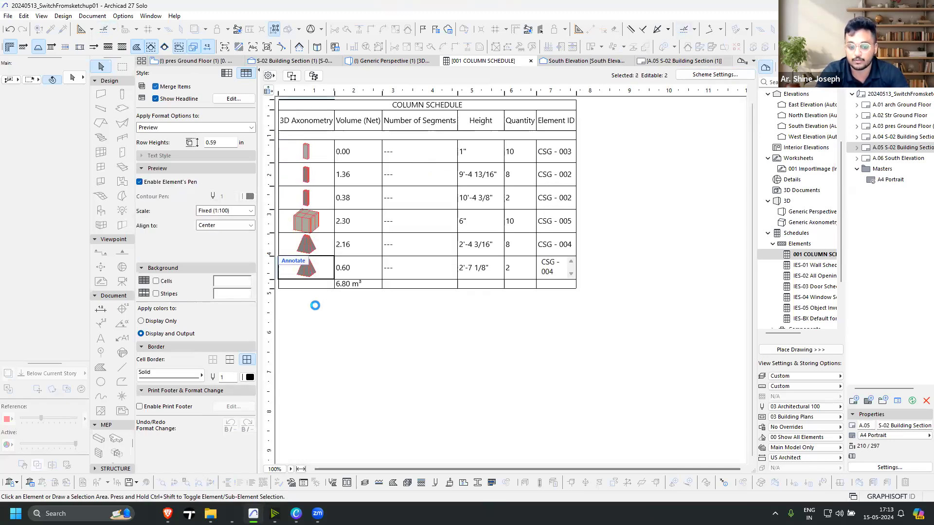
left_click(298, 155)
left_click(468, 151)
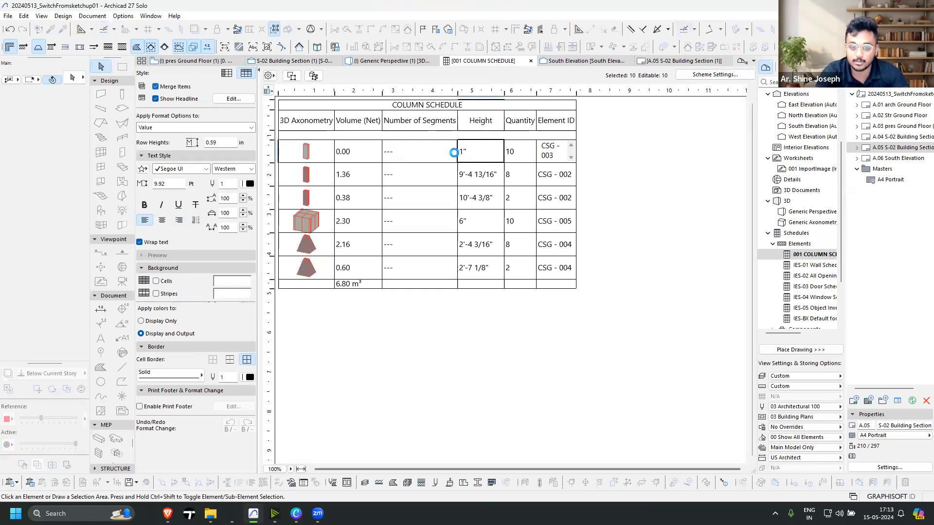
left_click(466, 224)
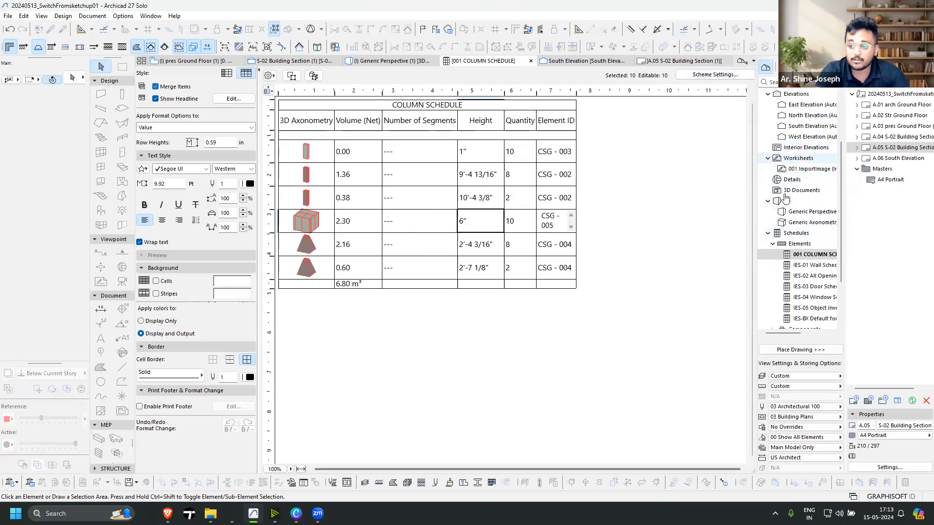
Open the IES-05 Object Inventory schedule and examine the 3D previews of its furniture and POT objects
scroll(807, 258, "down", 2)
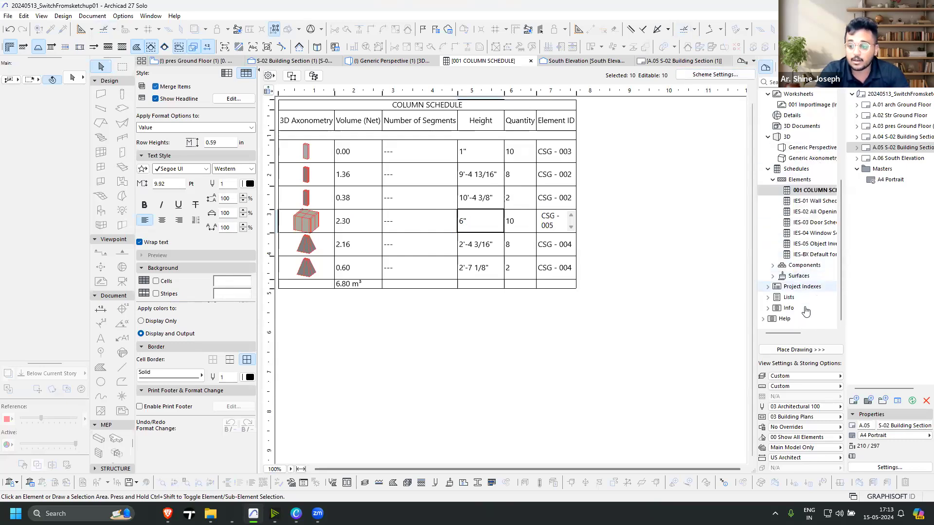
double_click(795, 244)
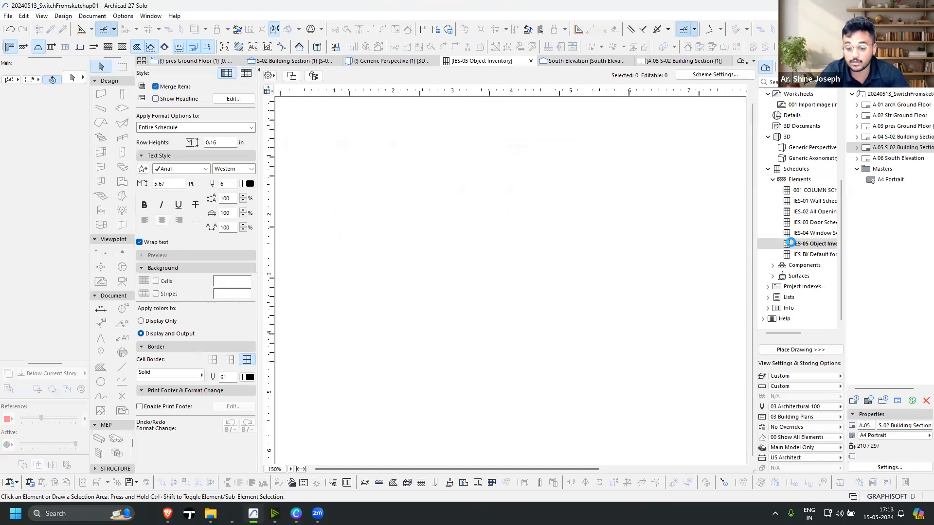
left_click_drag(354, 468, 425, 462)
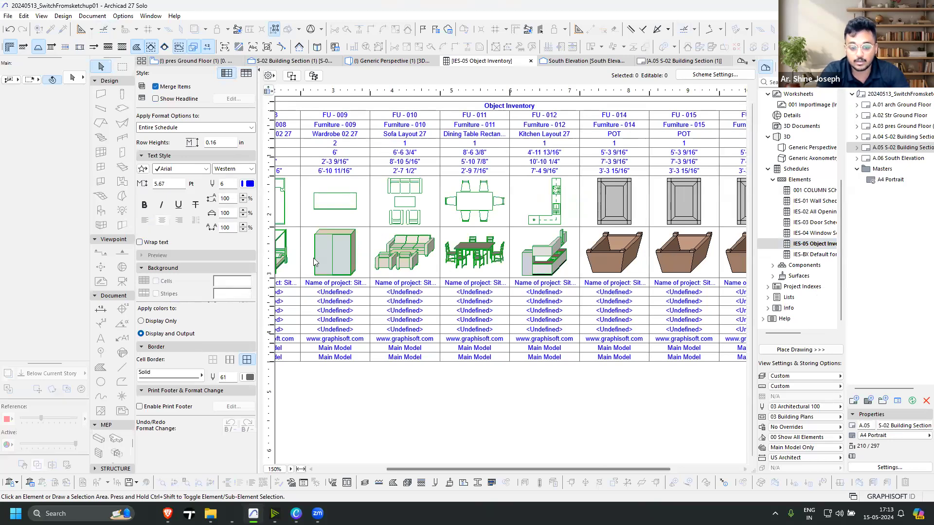
left_click(332, 259)
left_click(407, 250)
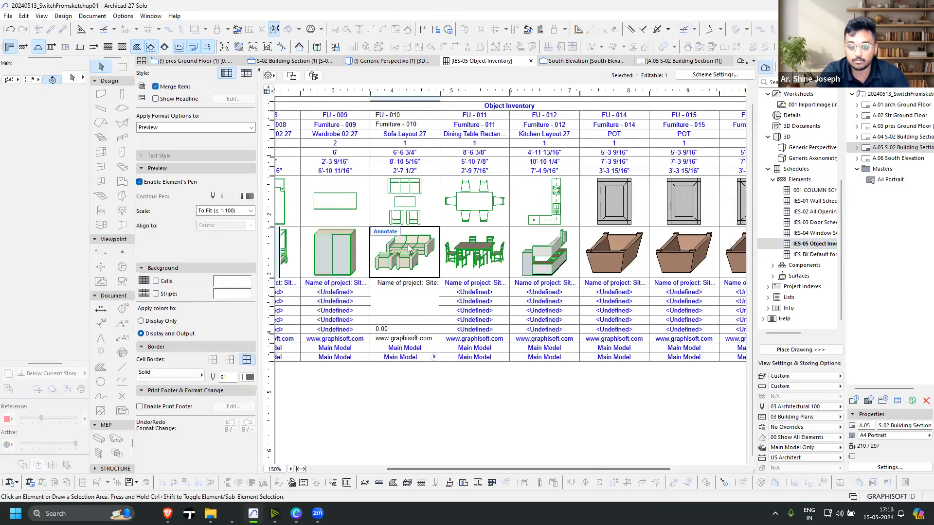
left_click(640, 252)
left_click(691, 254)
left_click(733, 256)
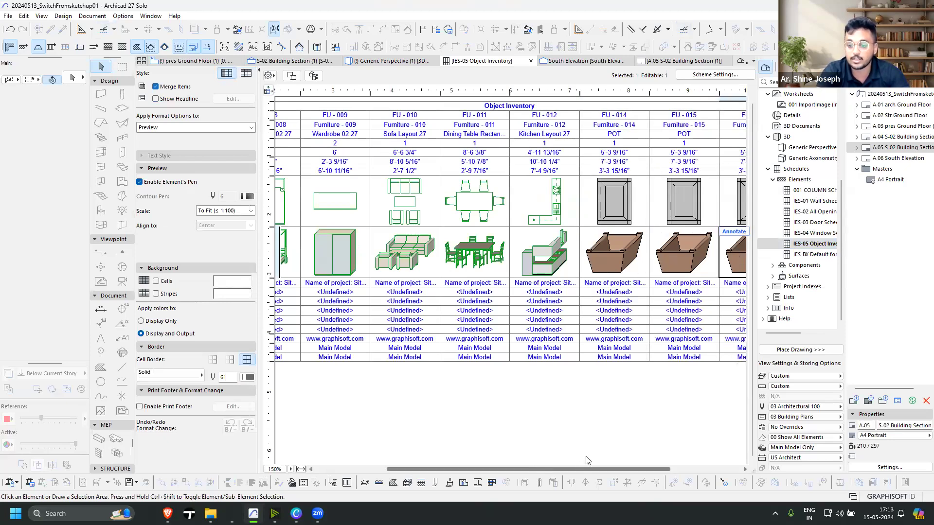
left_click_drag(587, 469, 634, 468)
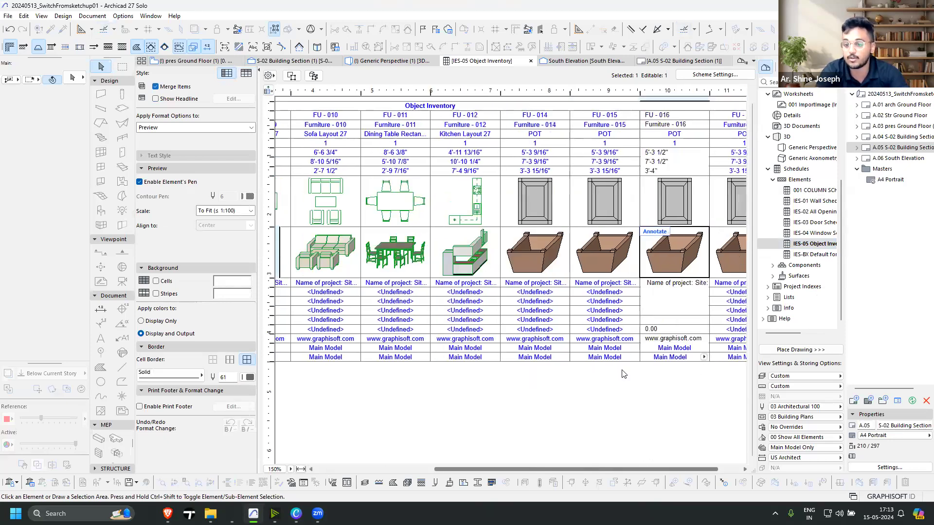
Turn on the headline for the Object Inventory schedule and review its POT entries and scheme criteria
left_click(155, 99)
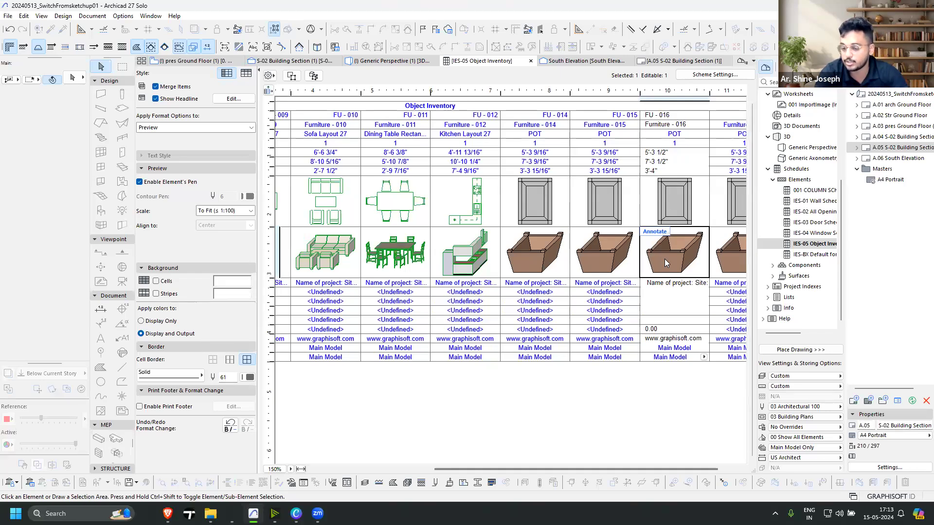
left_click(535, 252)
left_click(604, 252)
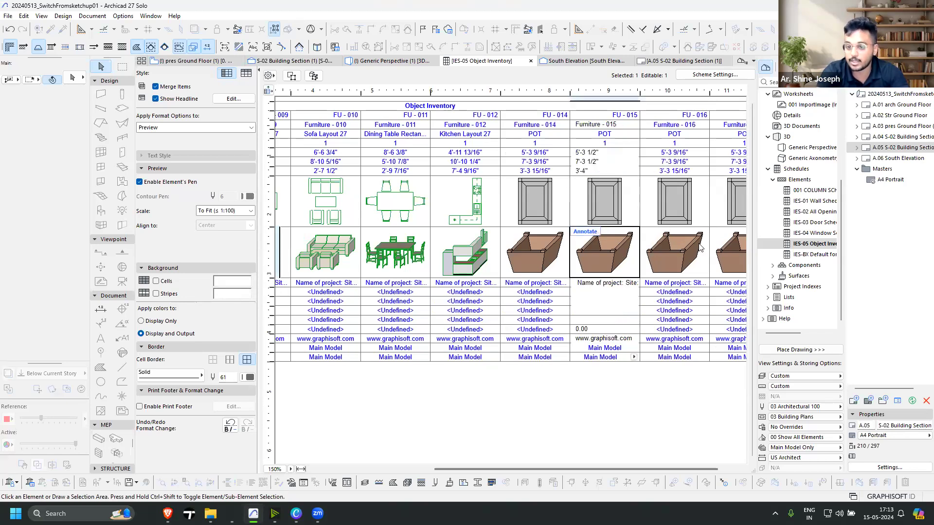
left_click(577, 136)
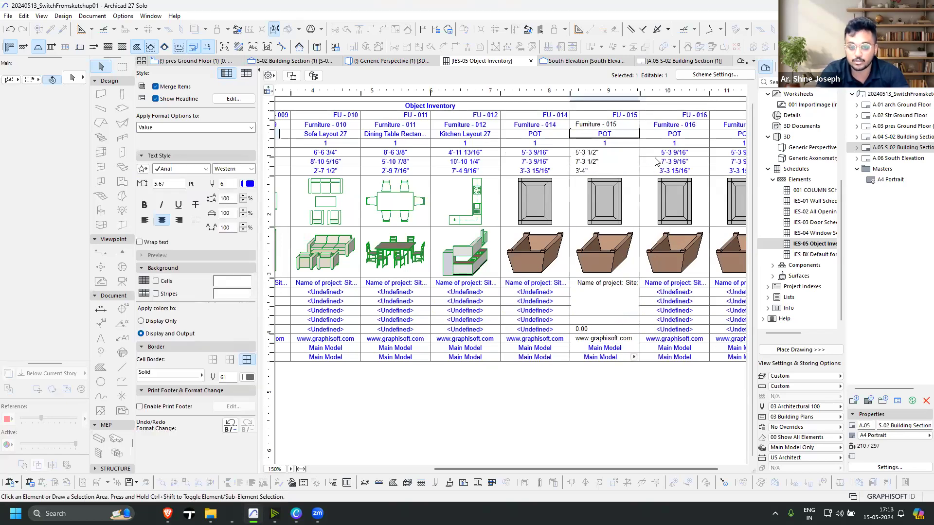
left_click(715, 74)
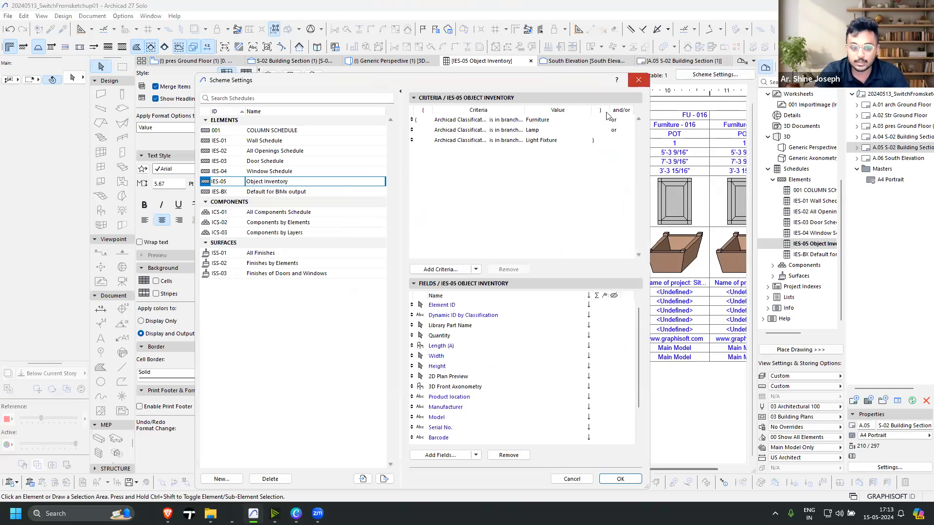
left_click(638, 79)
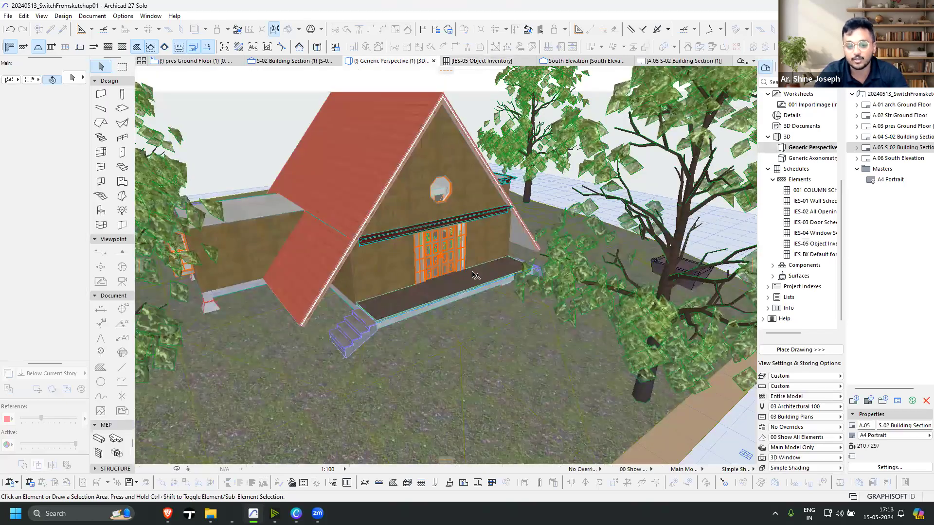
scroll(472, 275, "down", 2)
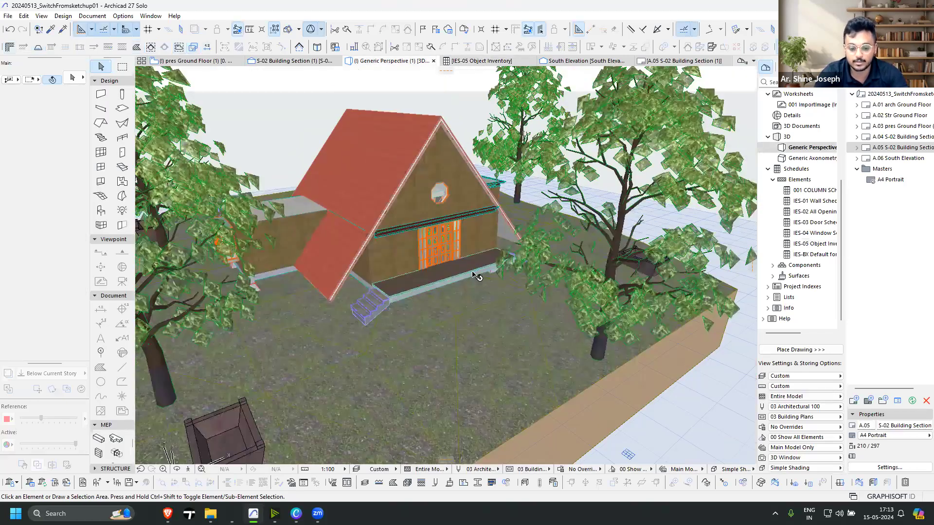
scroll(476, 276, "down", 2)
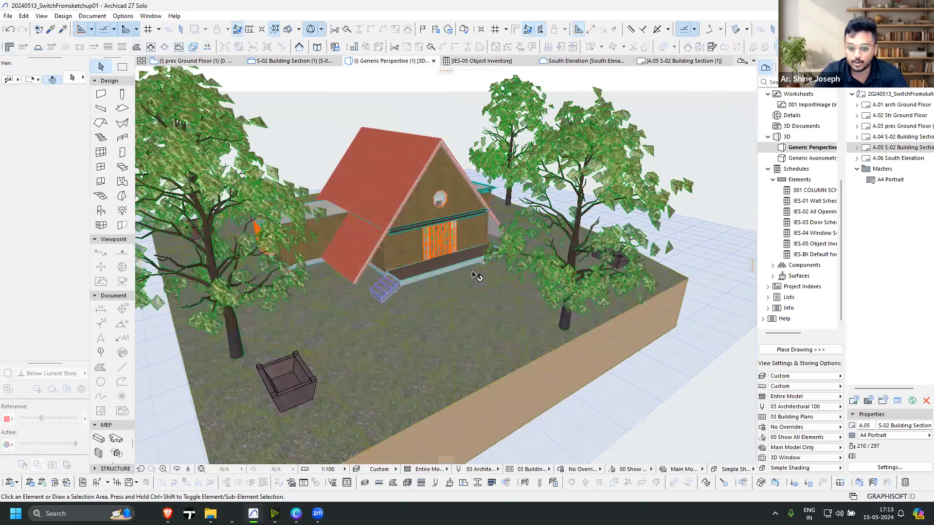
scroll(430, 220, "up", 1)
scroll(430, 220, "up", 1)
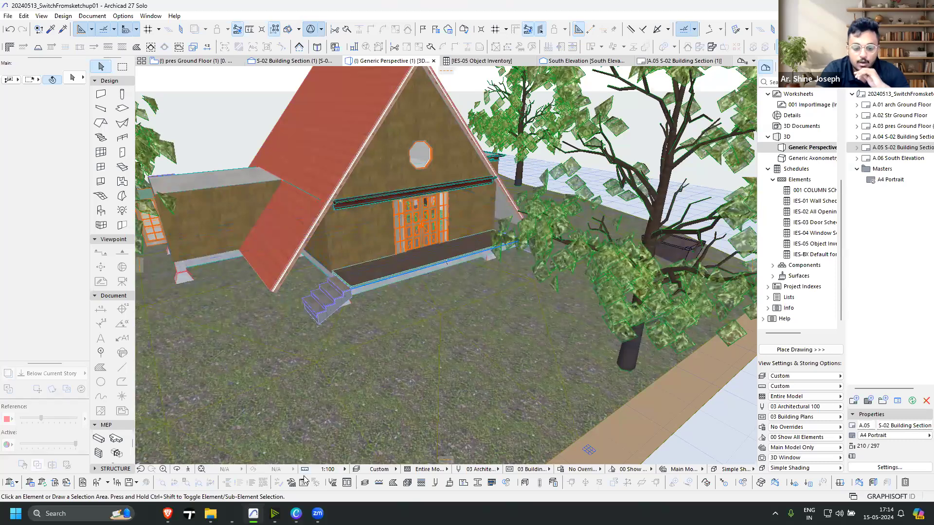
Switch to the Mentimeter presentation "Switch from SketchUp" in the browser and start presenting from the "Scan and Log in" slide
mouse_move(303, 507)
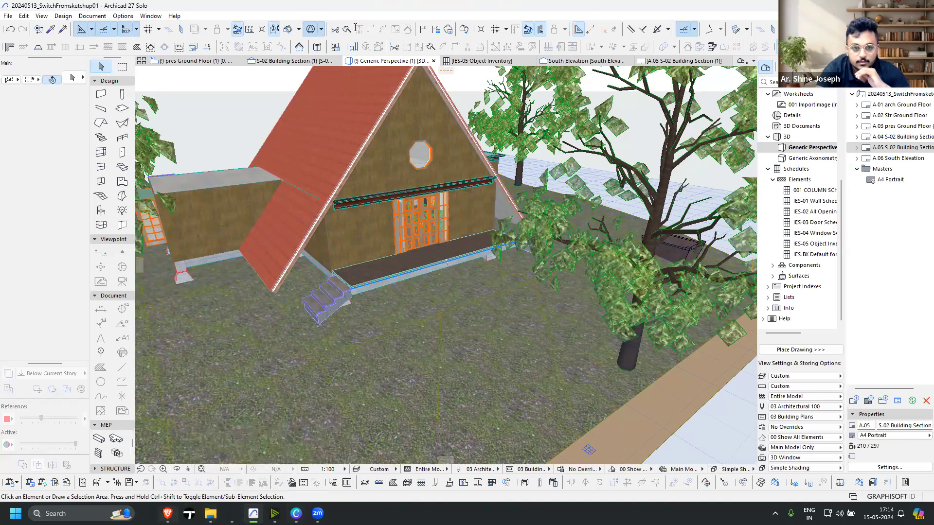
key("alt+Tab")
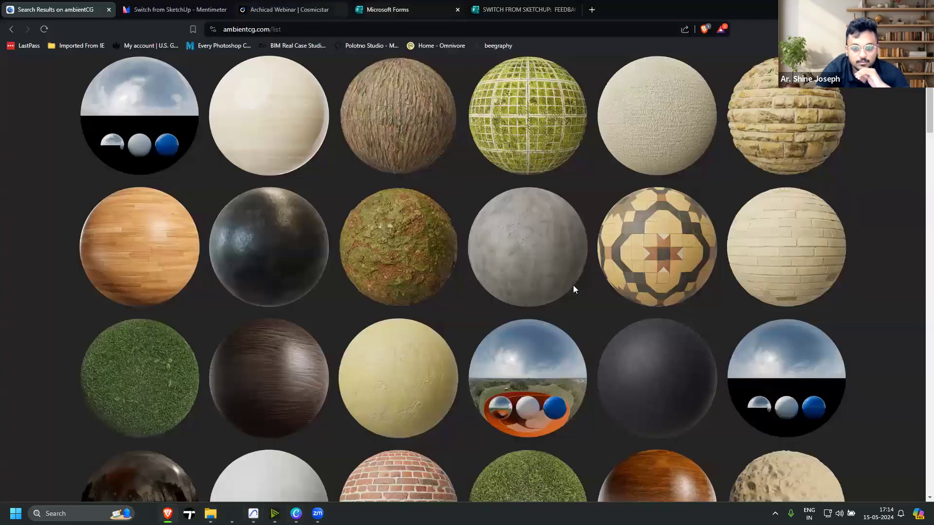
key("ctrl+Tab")
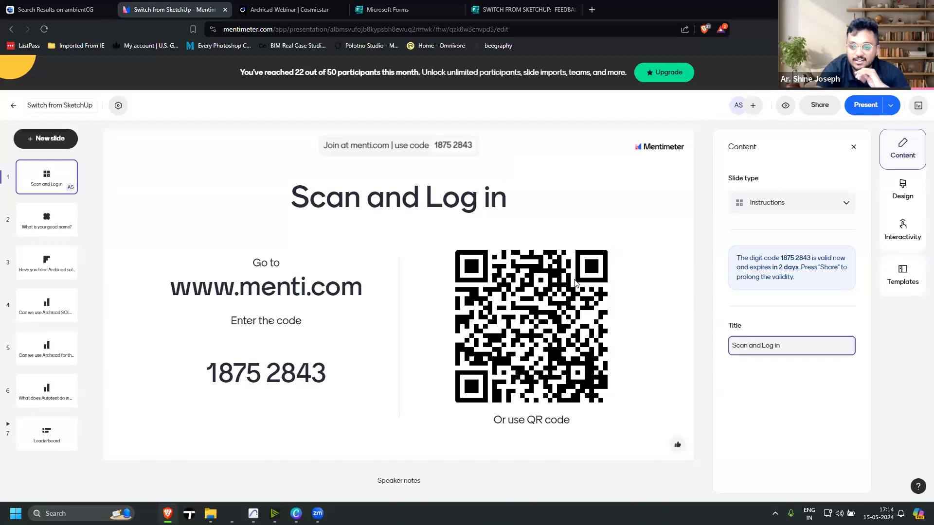
left_click(865, 106)
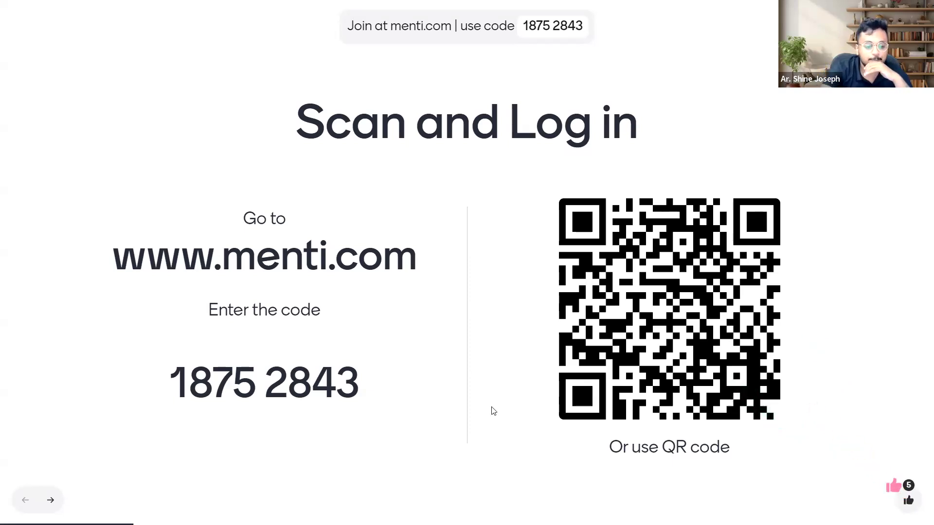
Advance the presentation past the participant name and "Have you tried Archicad solo yet?" slides to Question 1 of 3, and start the quiz
left_click(63, 498)
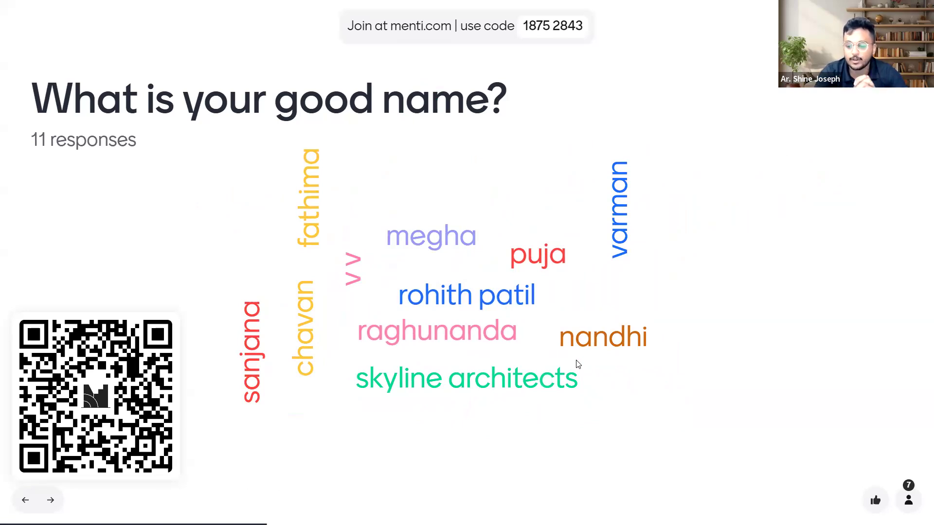
left_click(51, 500)
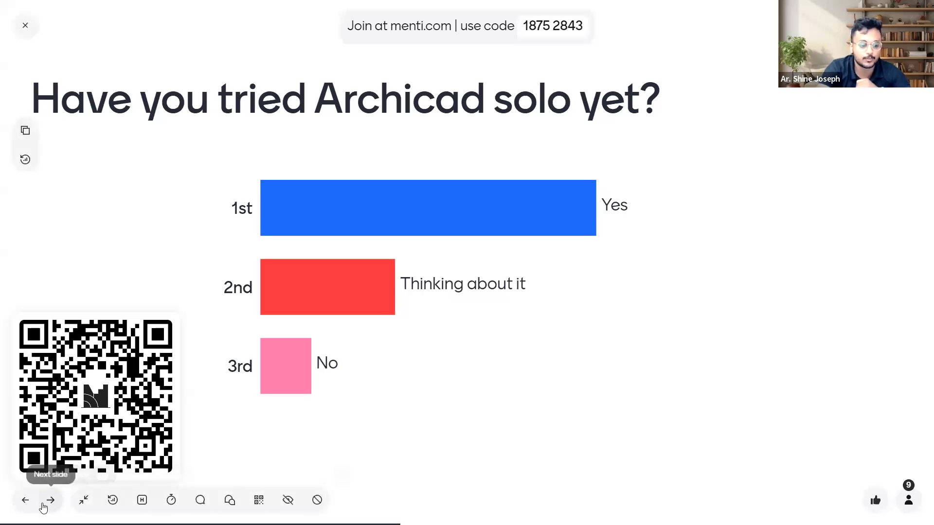
left_click(51, 500)
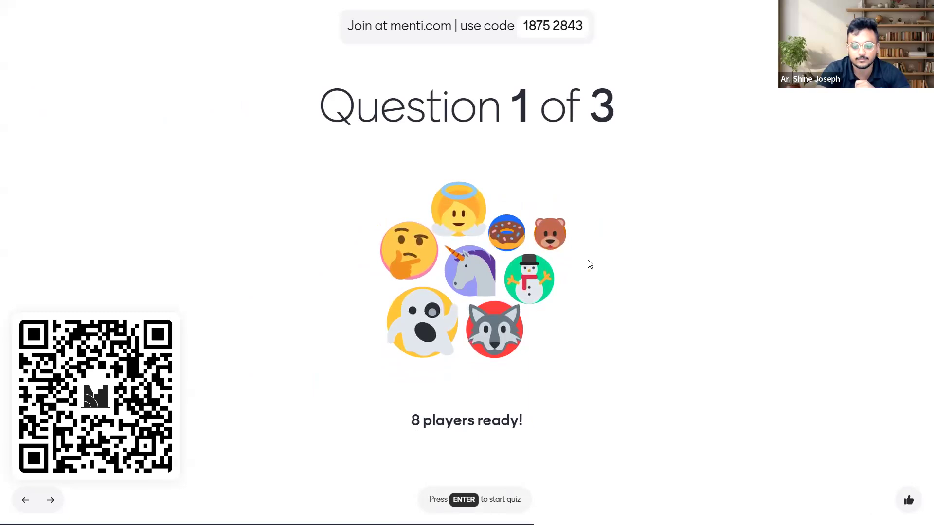
key("Return")
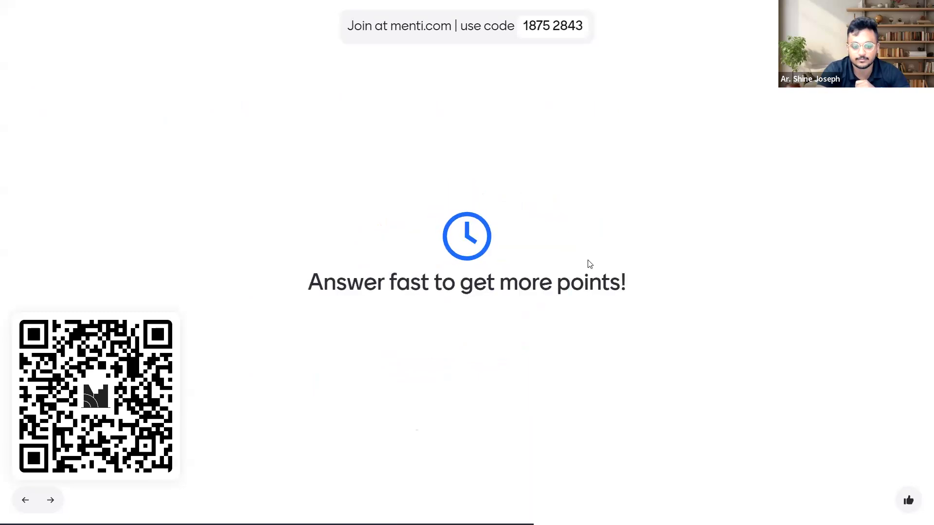